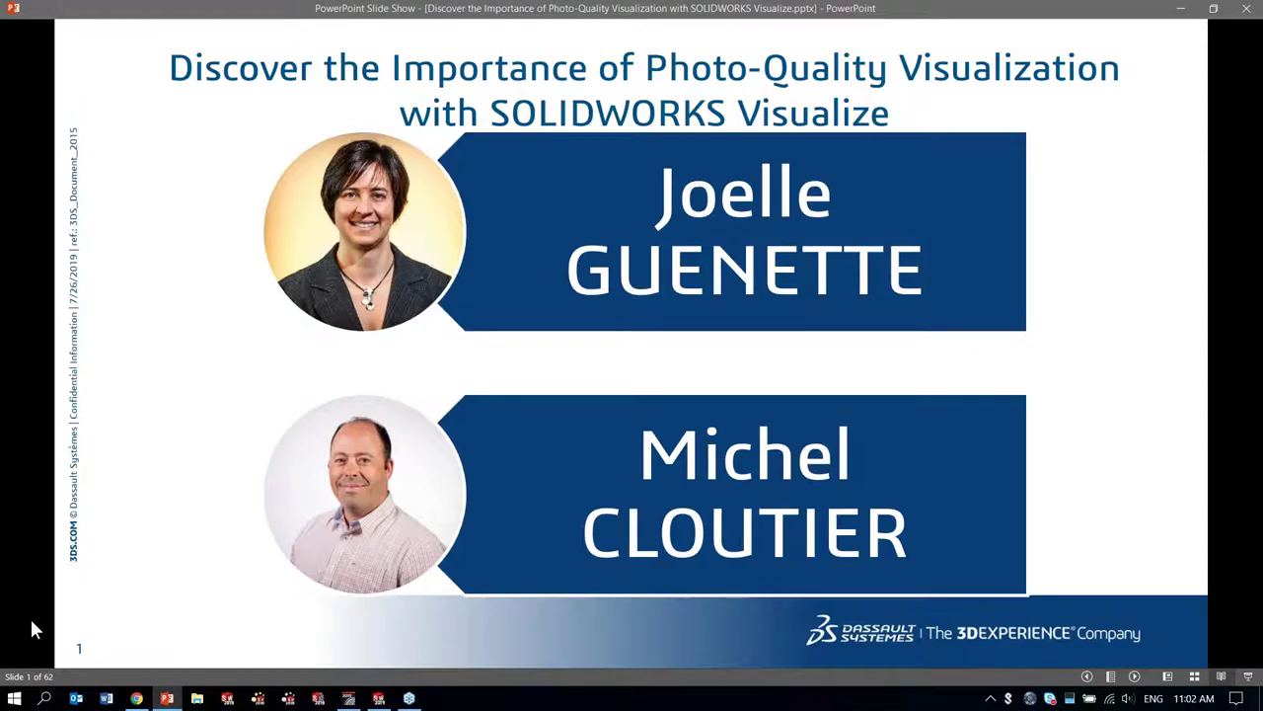
Step: Advance the slide show to slide 2, 'Industry-leading photo-quality and realism'
{"action": "key", "text": "Right"}
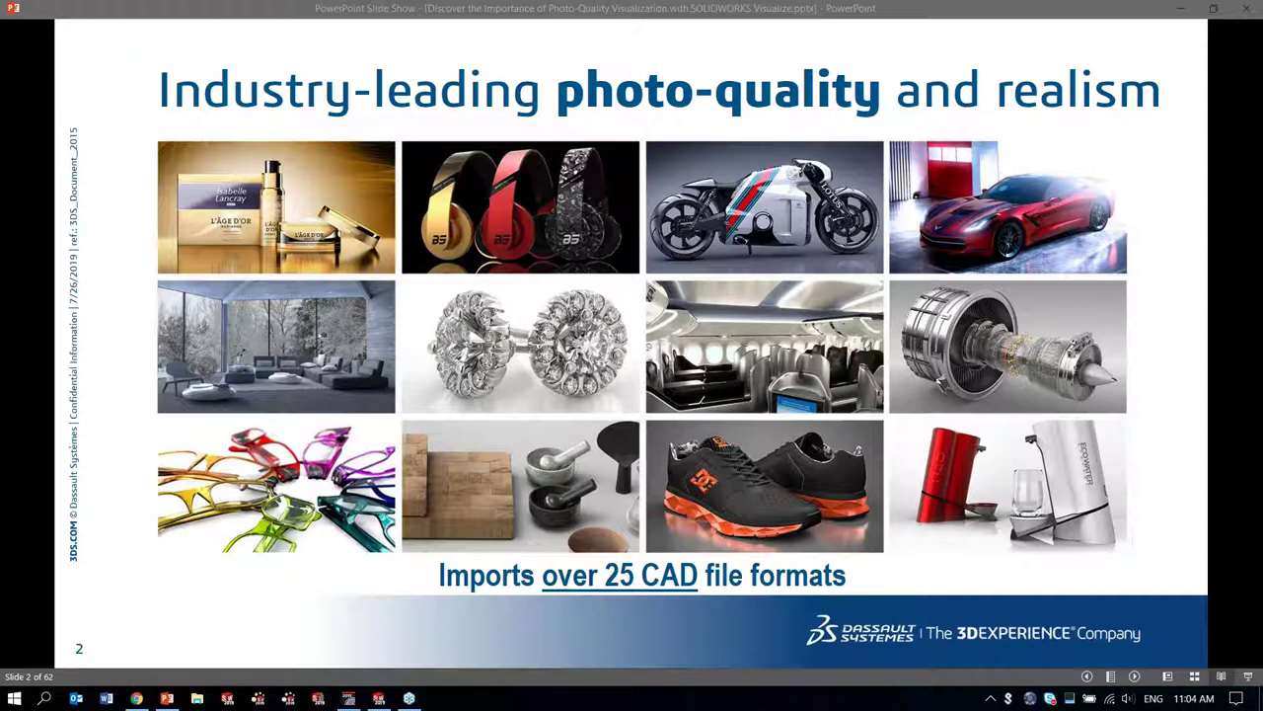
Step: Lower the system volume and advance to slide 3, 'GoToWebinar Interface'
{"action": "key", "text": "XF86AudioLowerVolume"}
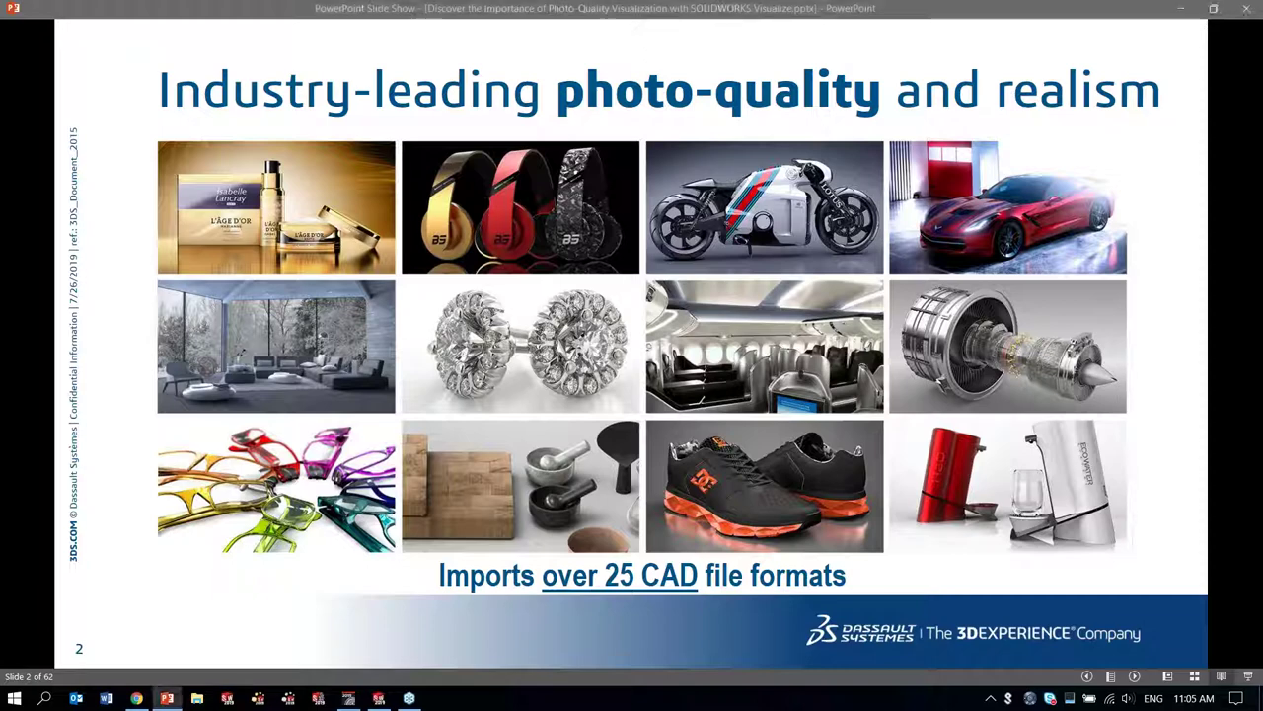
{"action": "key", "text": "Right"}
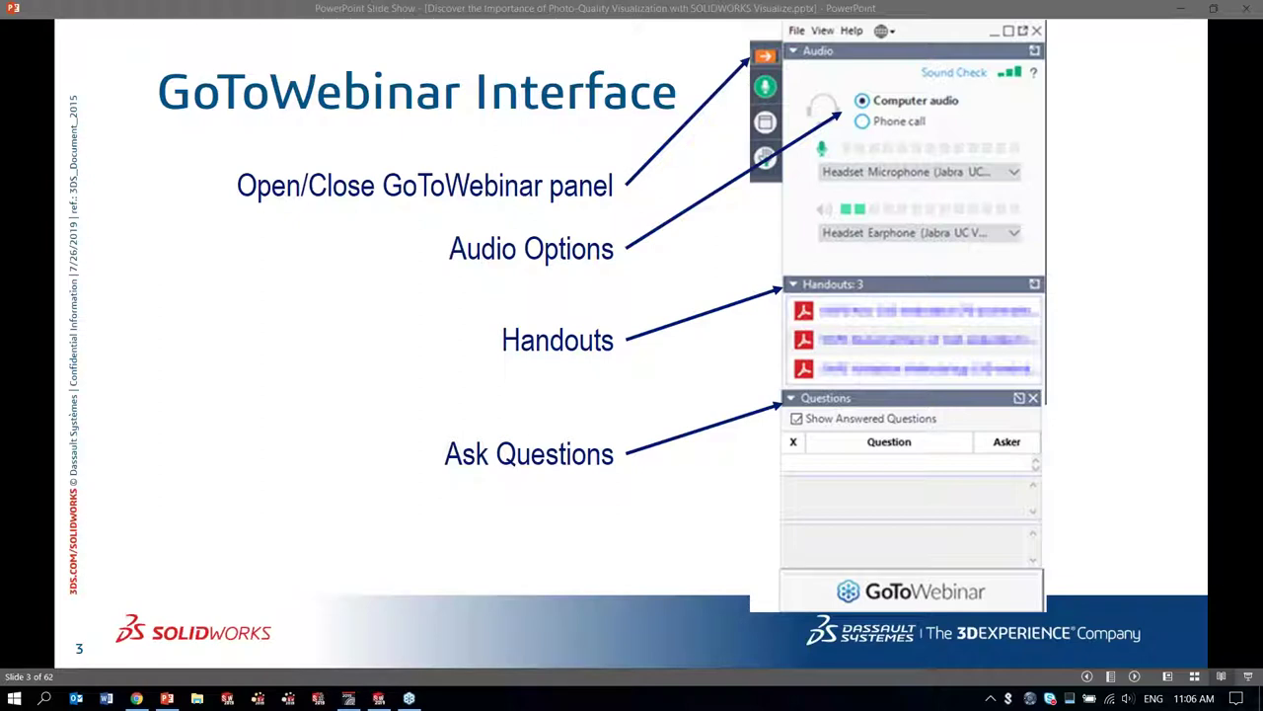
Step: Focus the slide show and advance to slide 5, 'Scenario', showing the red espresso machine
{"action": "left_click", "coordinate": [149, 480]}
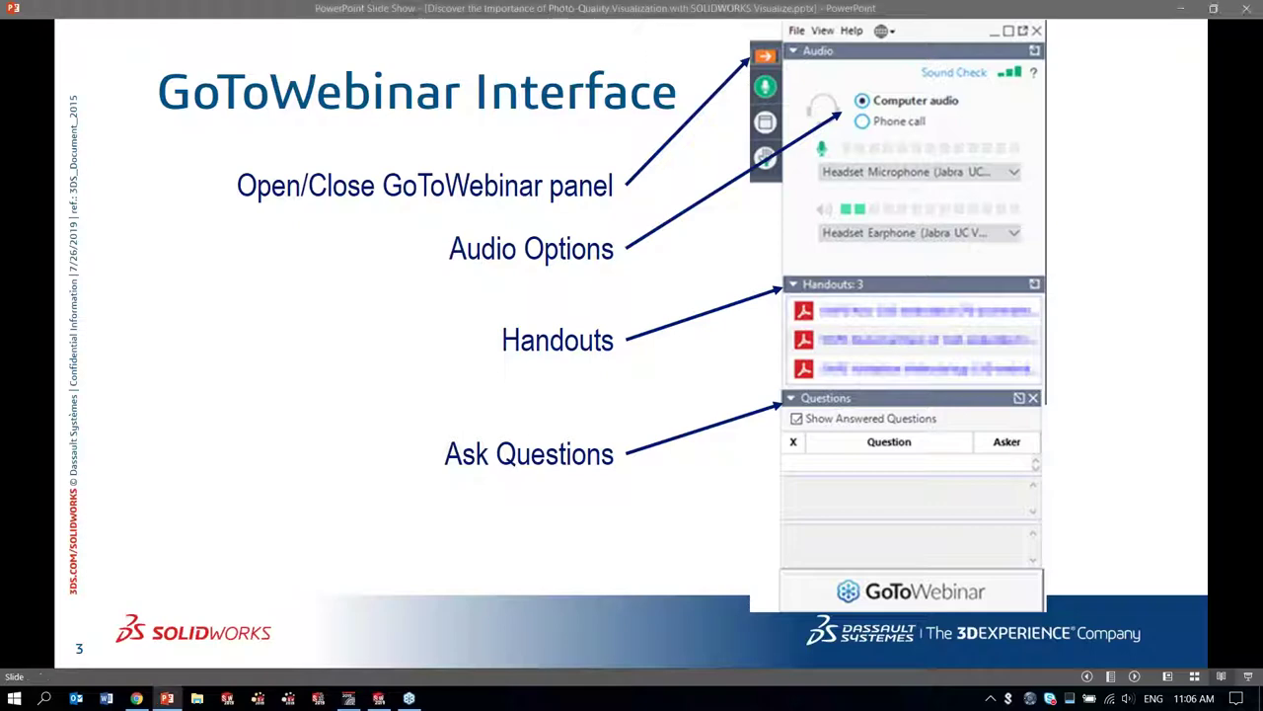
{"action": "key", "text": "Right"}
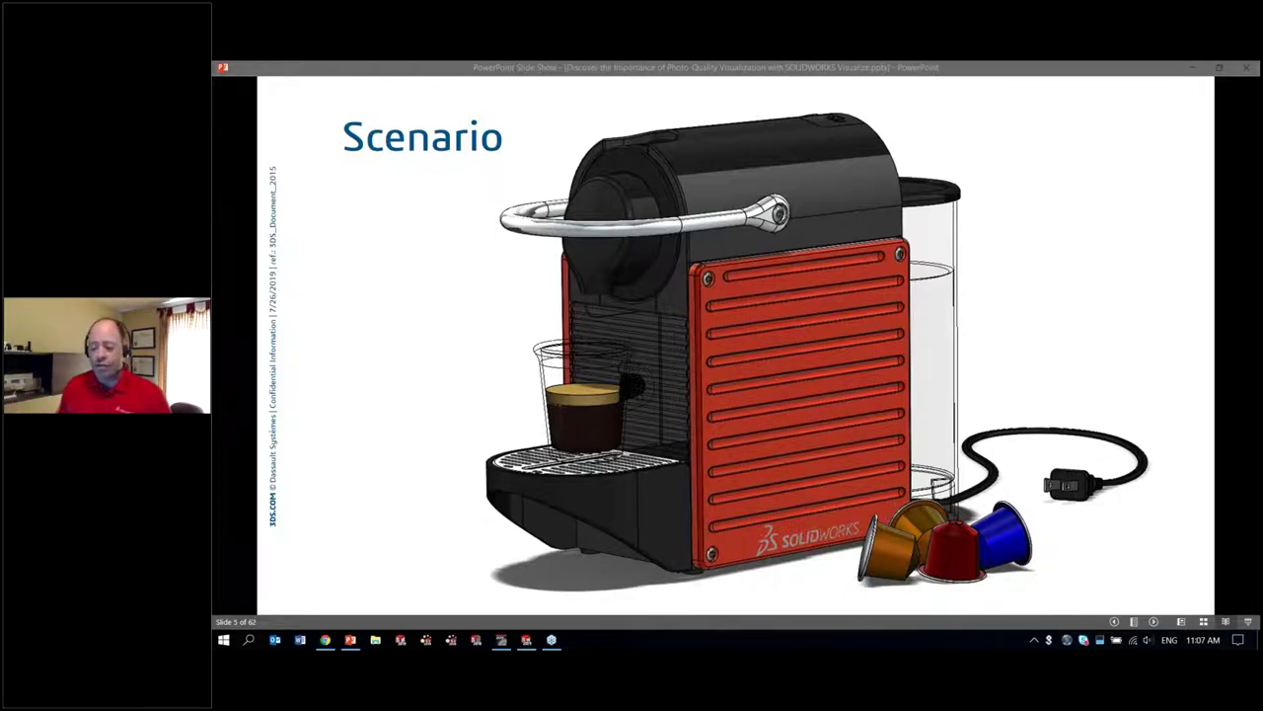
Step: Step past the three espresso machine render slides to slide 9, 'Product Visualization Roadmap'
{"action": "left_click", "coordinate": [247, 447]}
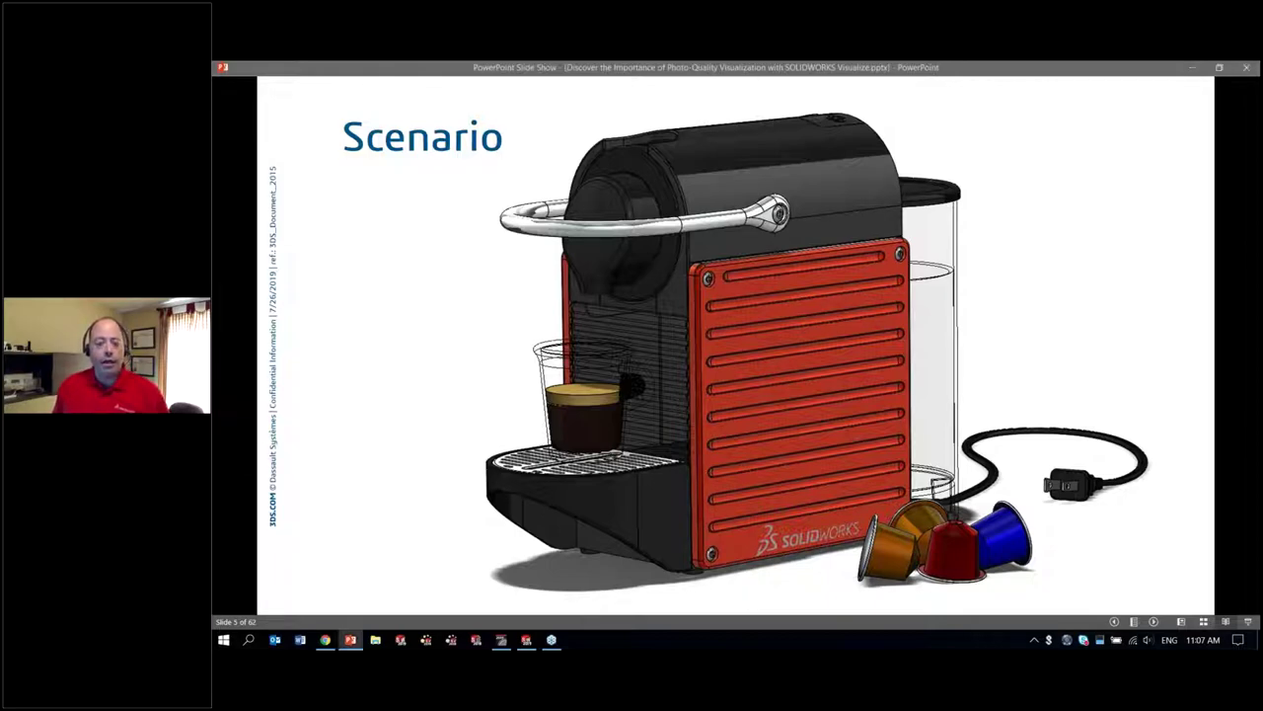
{"action": "key", "text": "Right"}
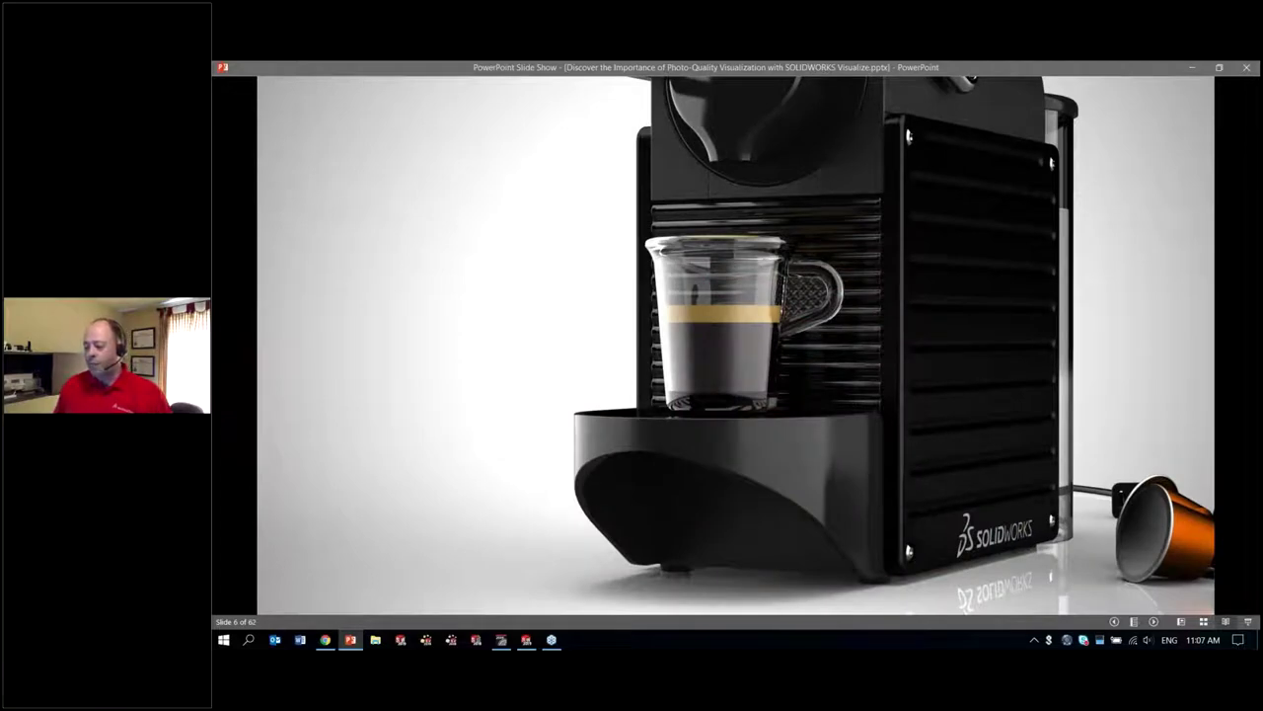
{"action": "key", "text": "Right"}
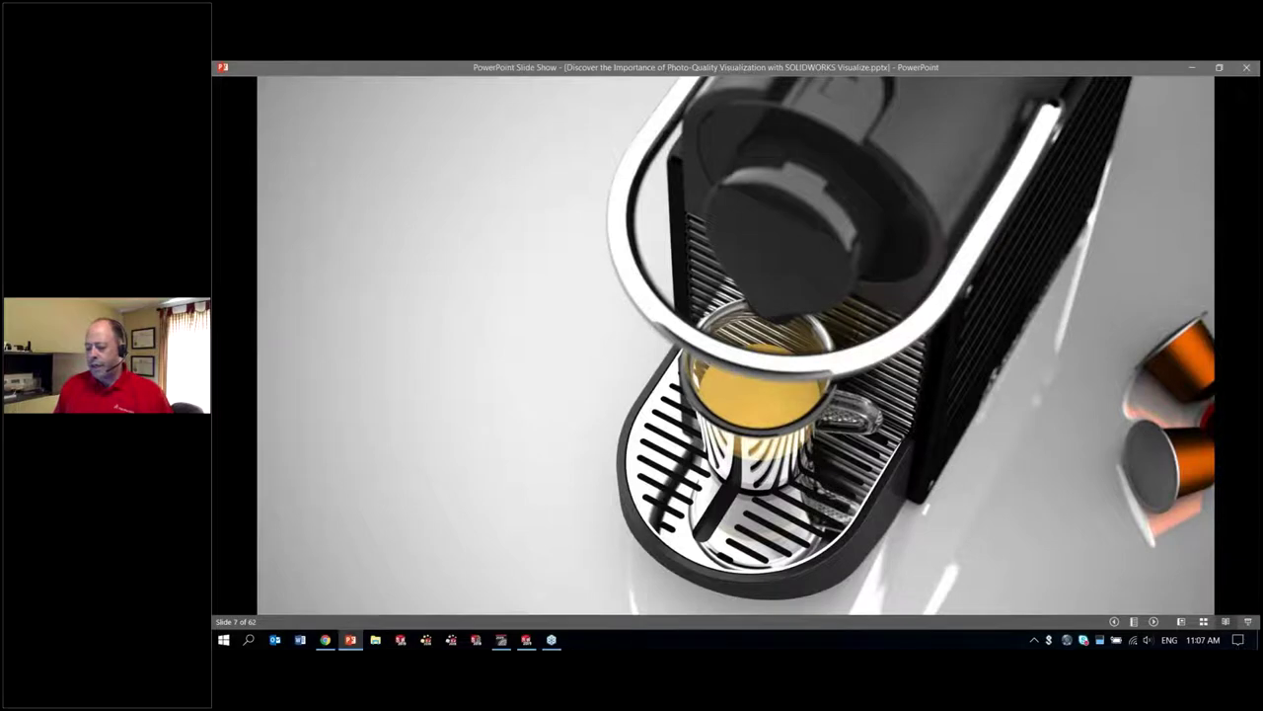
{"action": "key", "text": "Right"}
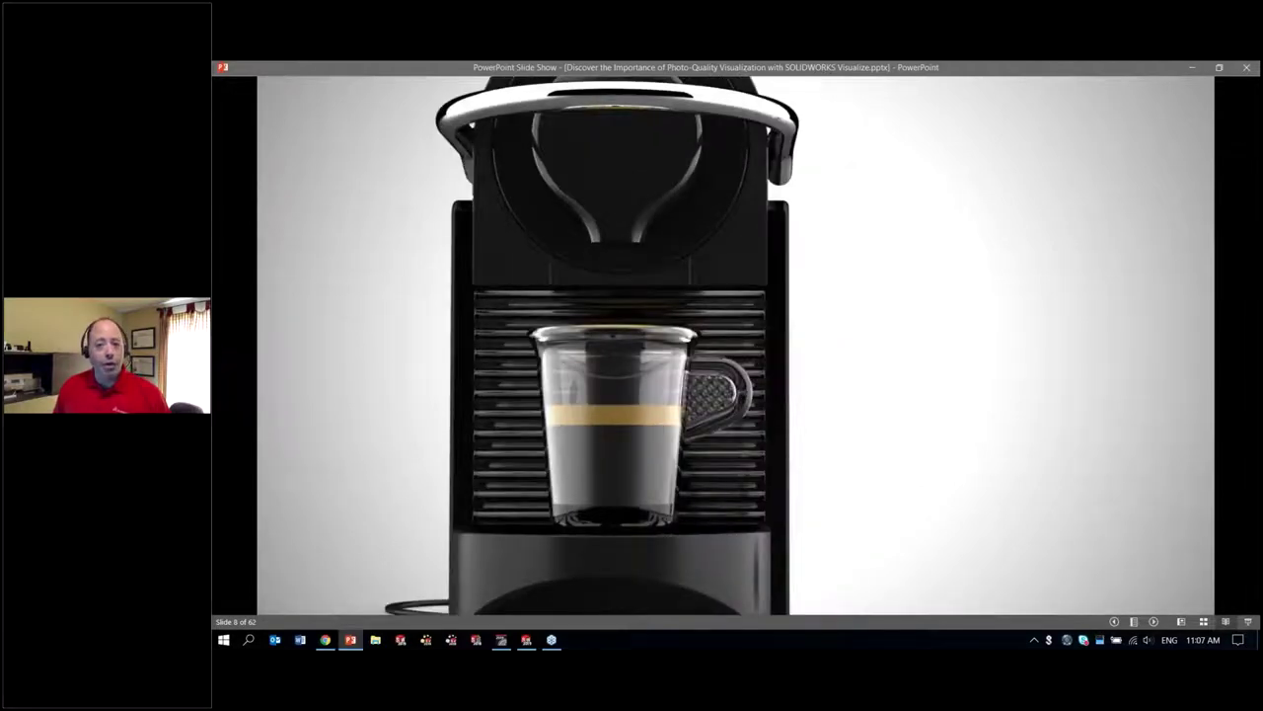
{"action": "key", "text": "Right"}
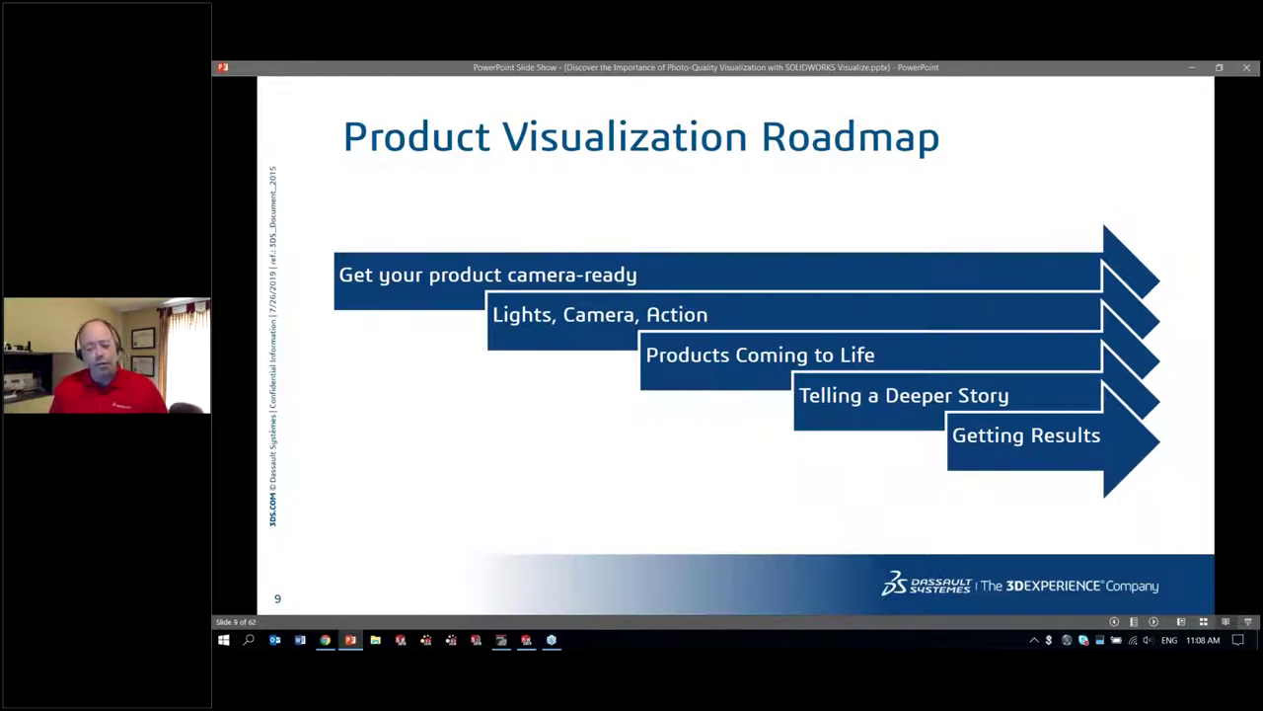
Step: Advance to roadmap slide 10, then switch to the SOLIDWORKS Espresso maker assembly window
{"action": "left_click", "coordinate": [462, 338]}
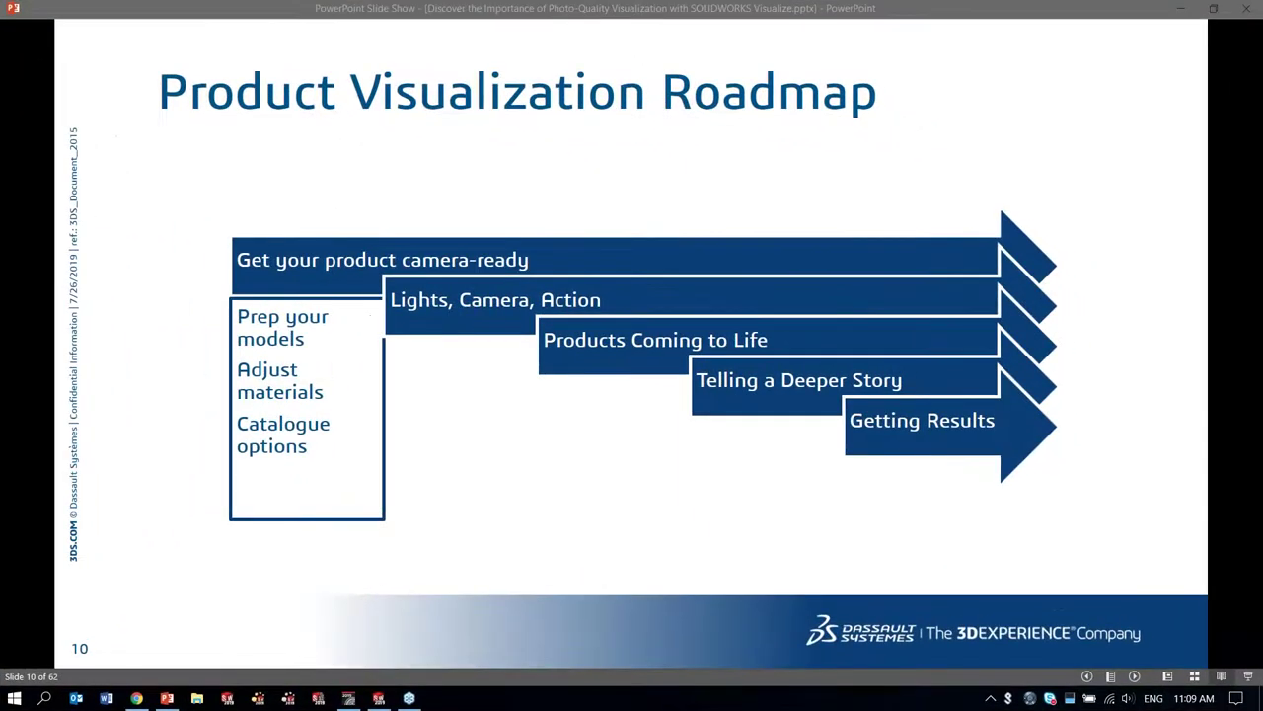
{"action": "left_click", "coordinate": [379, 698]}
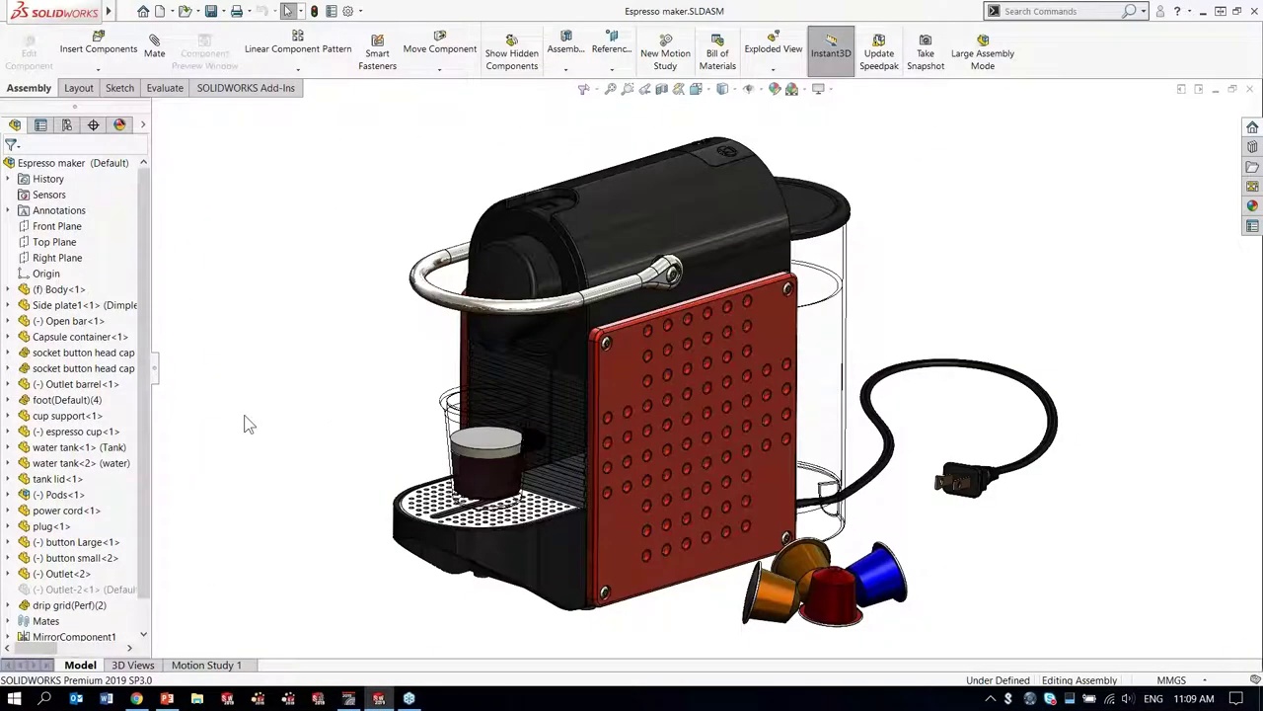
Step: Orbit the Espresso maker assembly, then bring SOLIDWORKS Visualize to the front
{"action": "mouse_move", "coordinate": [318, 368]}
{"action": "middle_mouse_down"}
{"action": "mouse_move", "coordinate": [289, 345]}
{"action": "mouse_move", "coordinate": [313, 346]}
{"action": "mouse_move", "coordinate": [313, 367]}
{"action": "middle_mouse_up"}
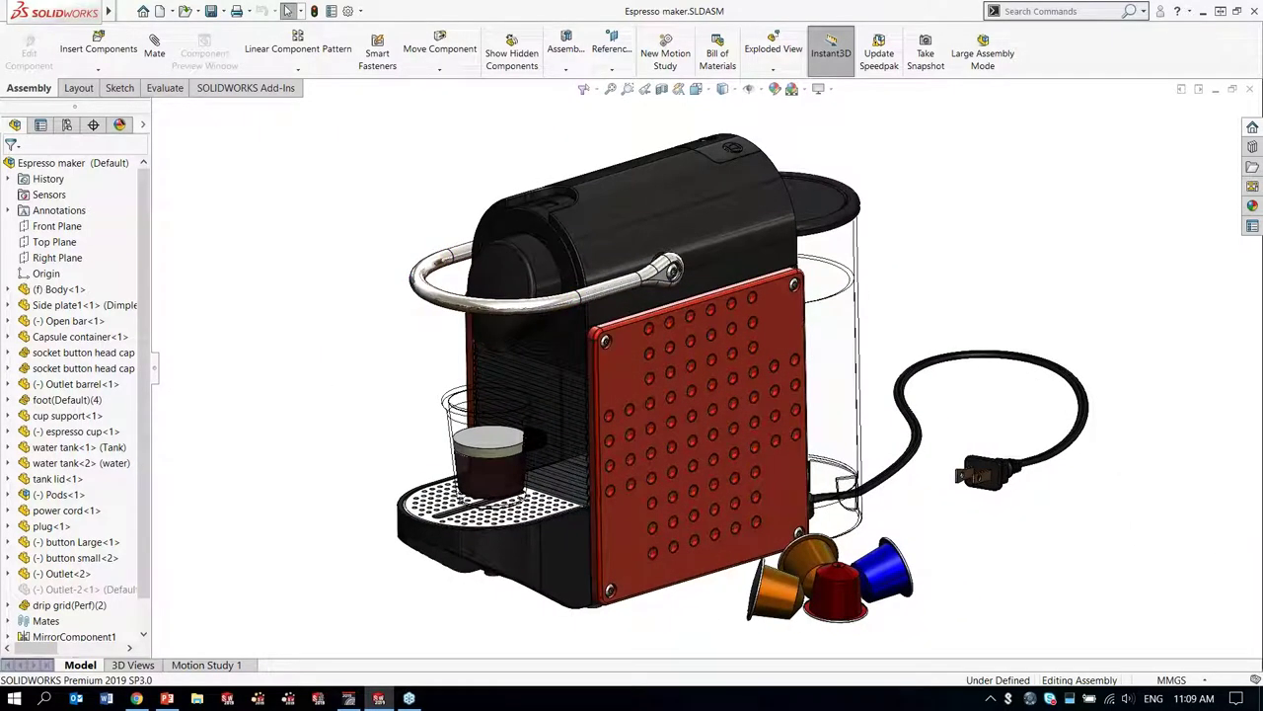
{"action": "left_click", "coordinate": [349, 700]}
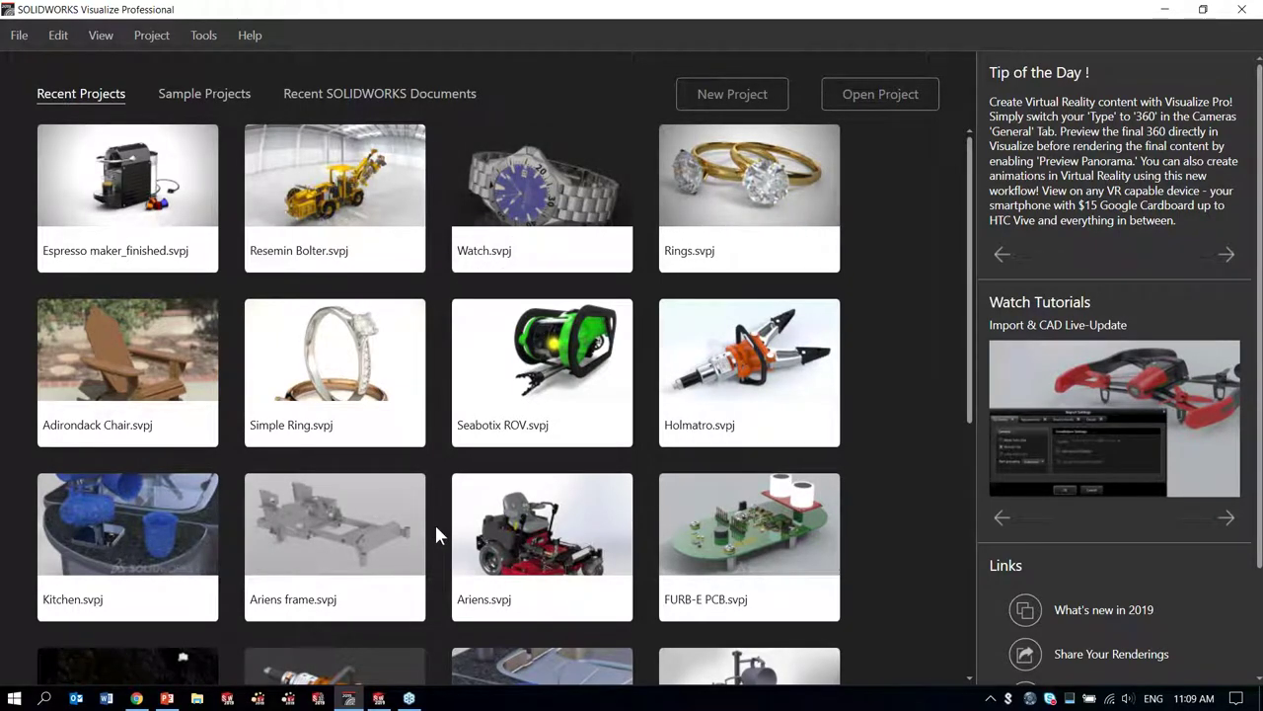
Step: Start a new project from Espresso maker.SLDASM using the SOLIDWORKS Assembly (*.sldasm) file type
{"action": "left_click", "coordinate": [879, 96]}
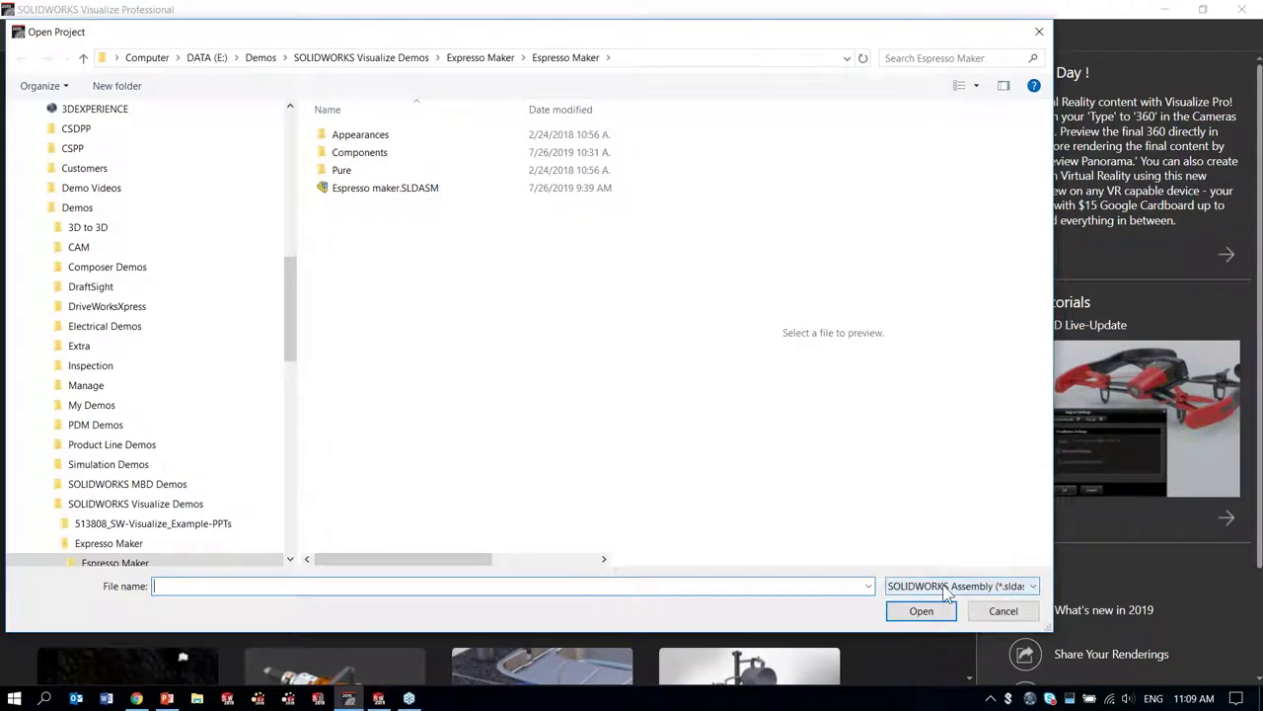
{"action": "left_click", "coordinate": [947, 586]}
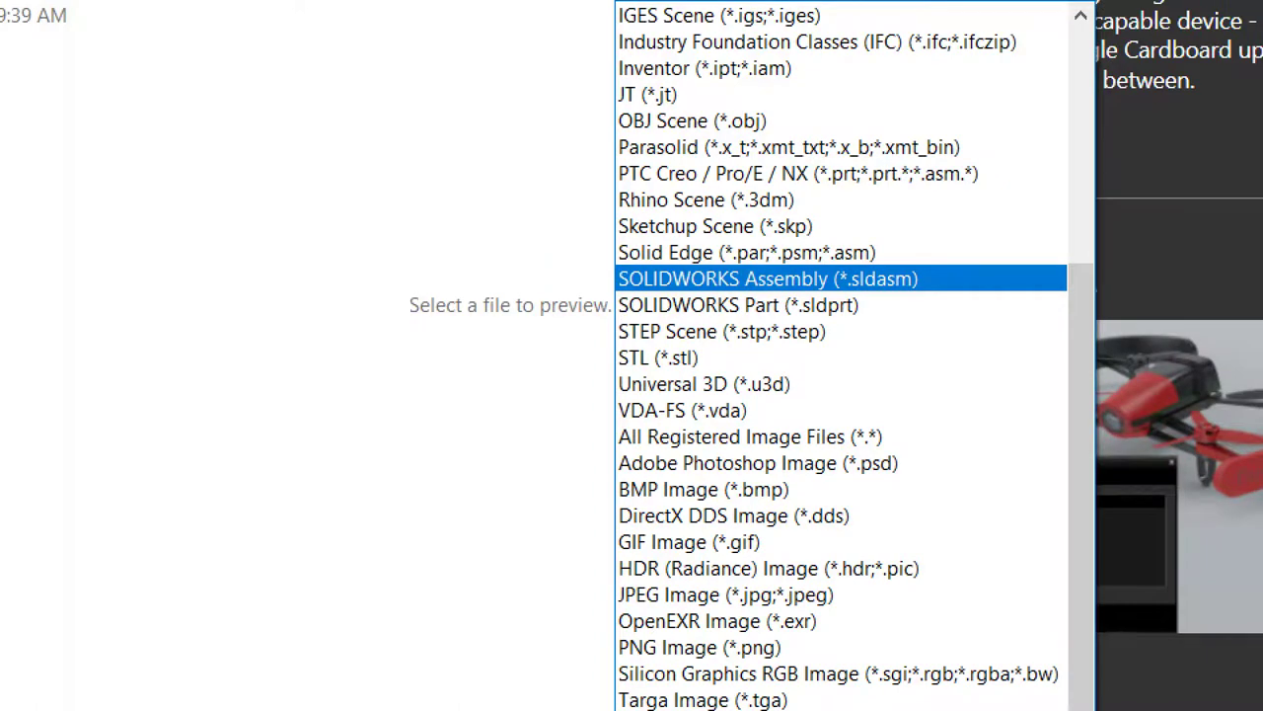
{"action": "left_click", "coordinate": [768, 279]}
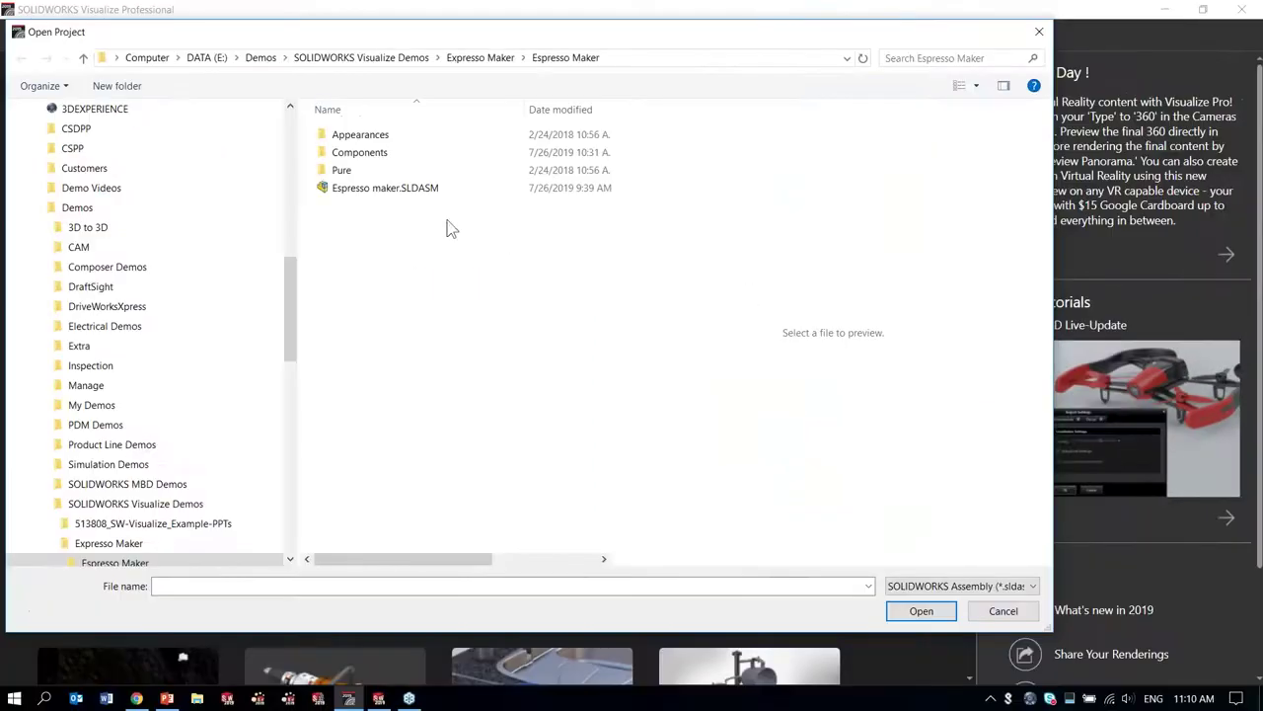
{"action": "left_click", "coordinate": [367, 189]}
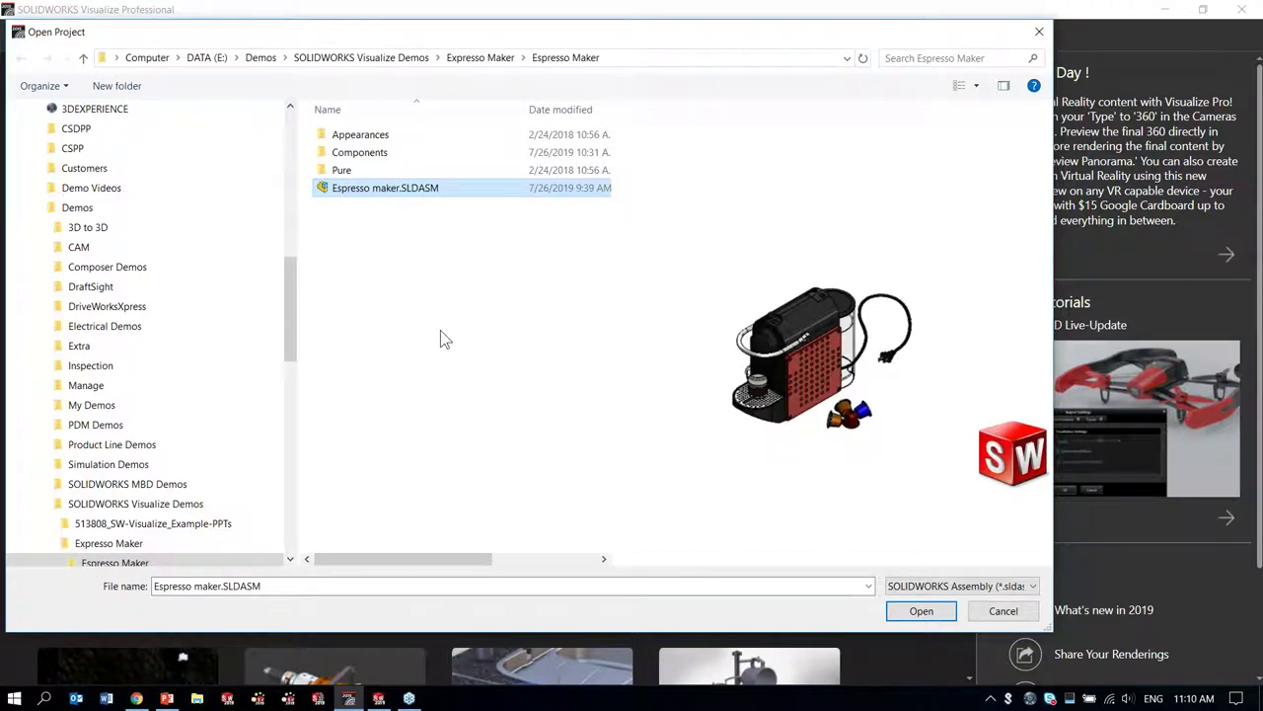
{"action": "left_click", "coordinate": [922, 611]}
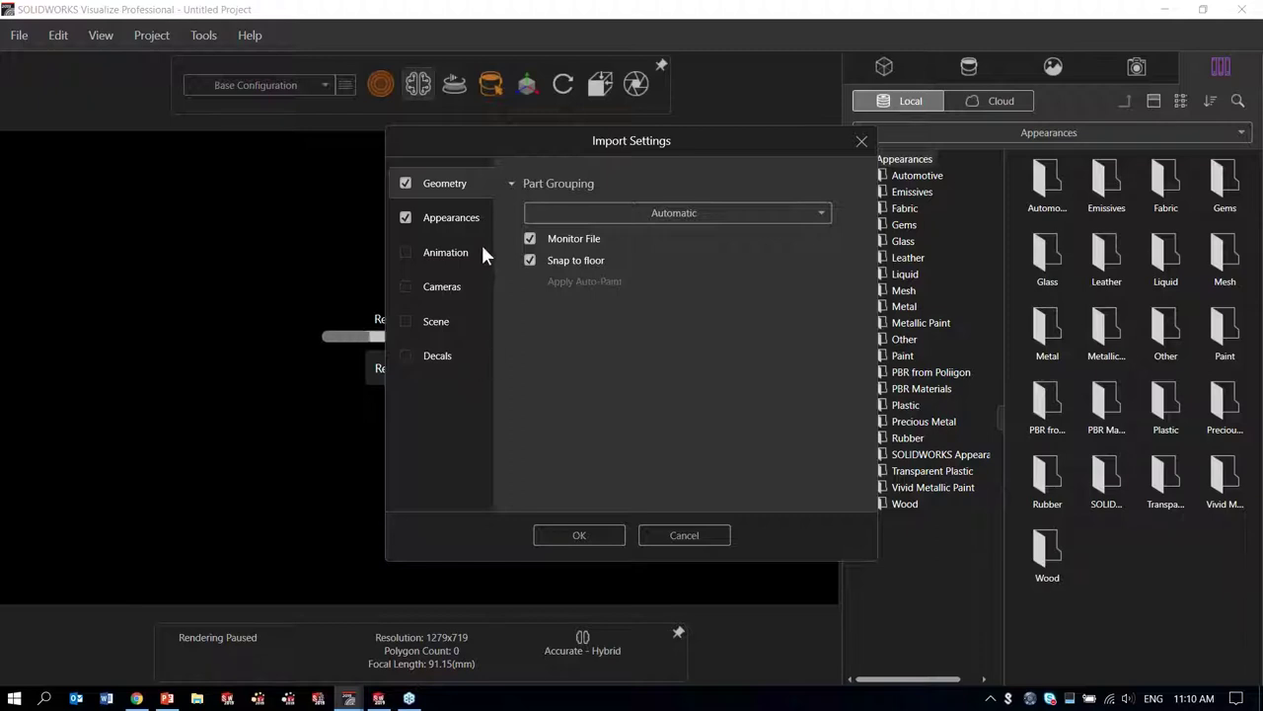
Step: Import the espresso maker with Geometry and Appearances, zoom in, and show the Model Set list
{"action": "left_click", "coordinate": [578, 535]}
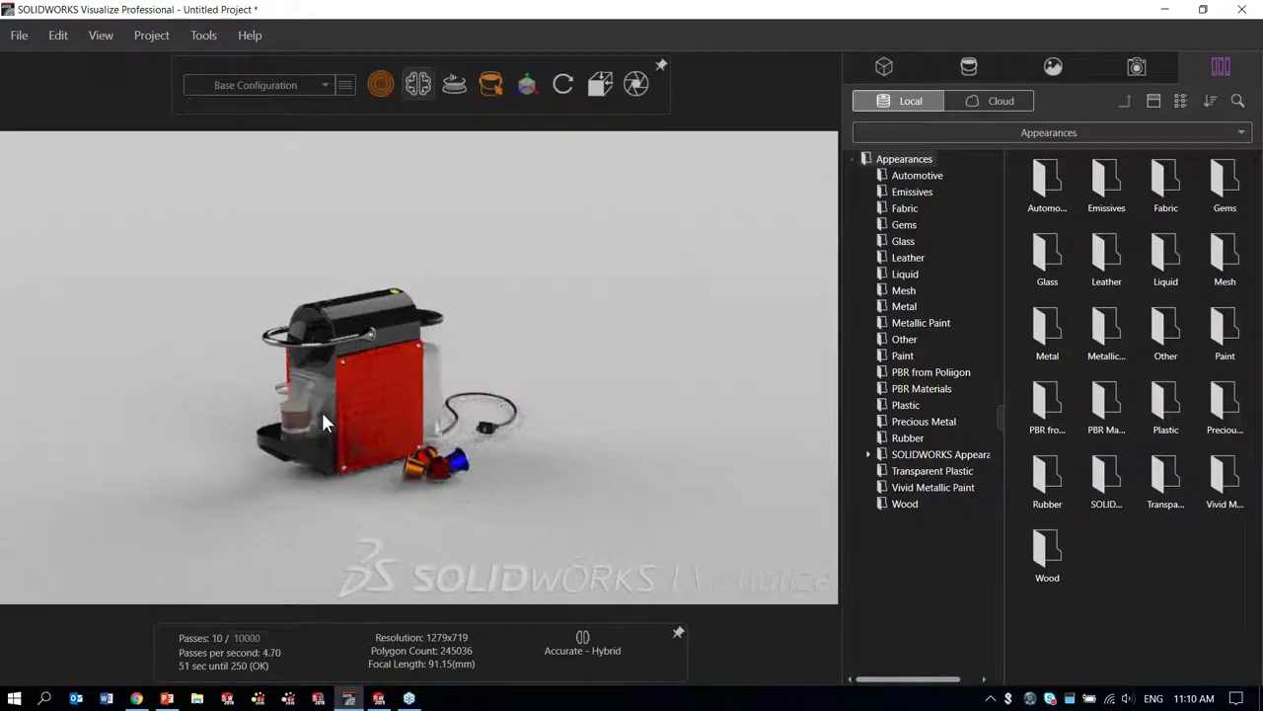
{"action": "scroll", "coordinate": [325, 414], "scroll_direction": "up", "scroll_amount": 5}
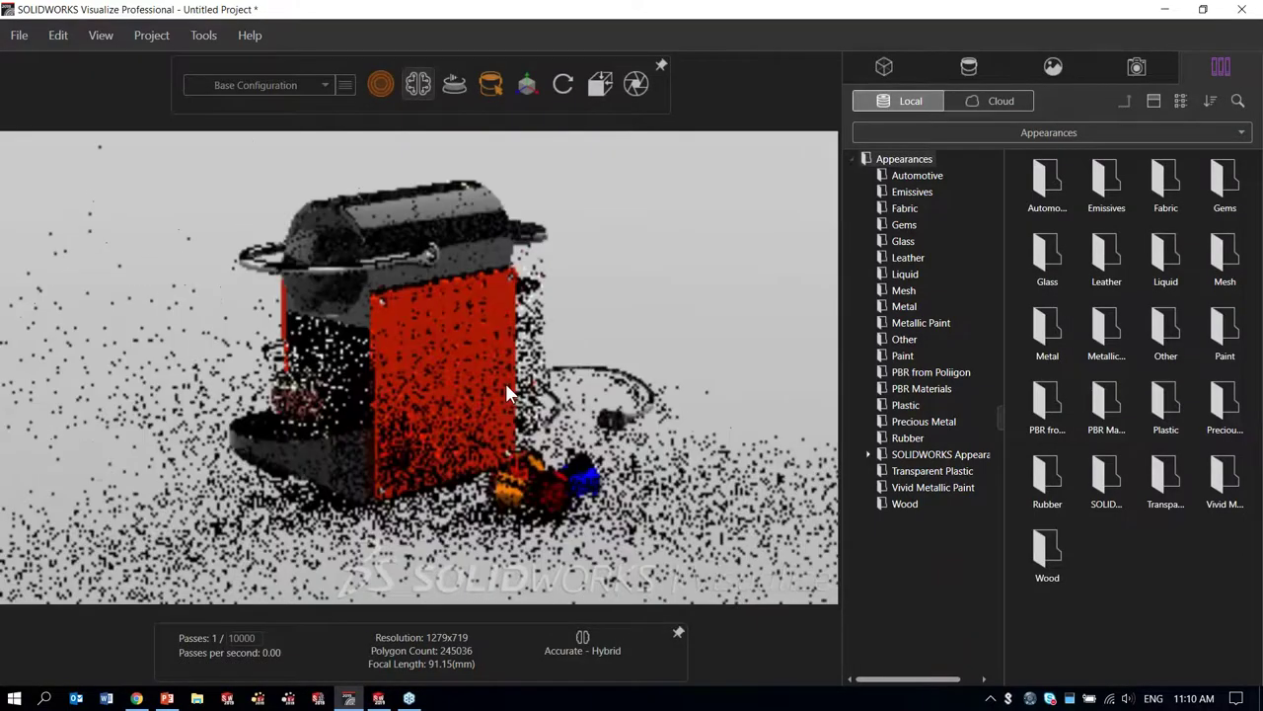
{"action": "scroll", "coordinate": [622, 281], "scroll_direction": "up", "scroll_amount": 2}
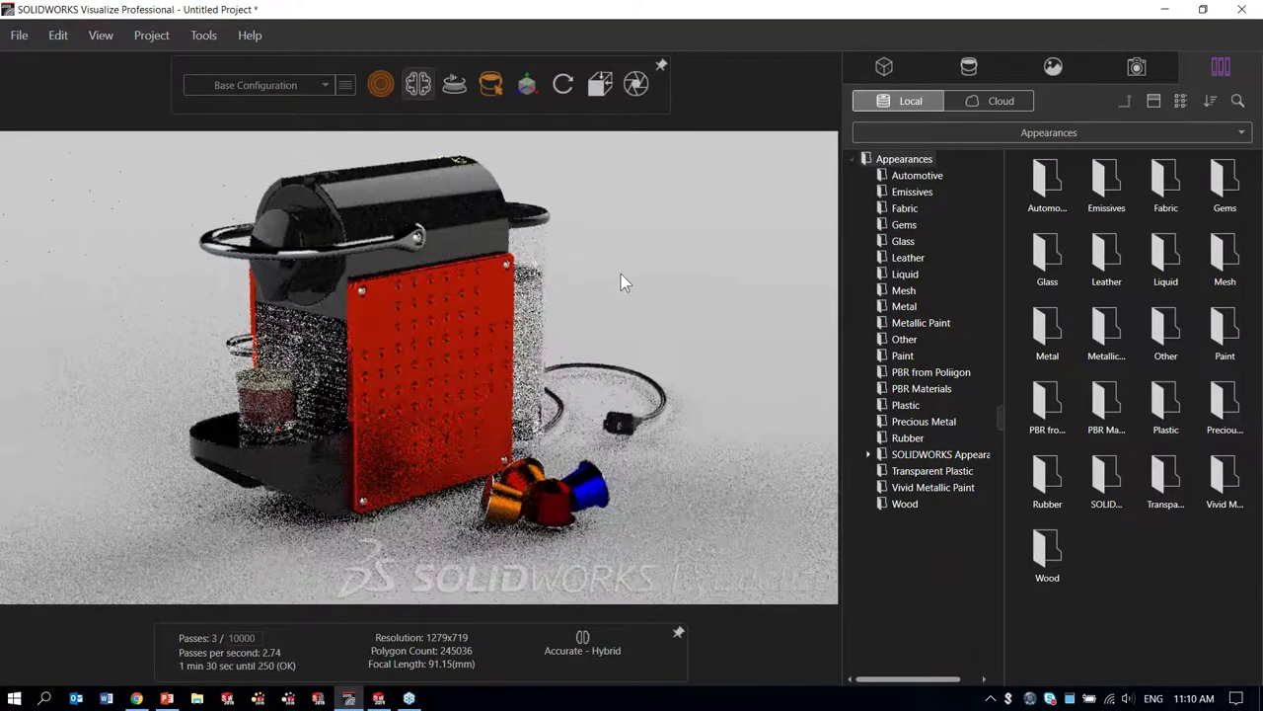
{"action": "left_click", "coordinate": [888, 62]}
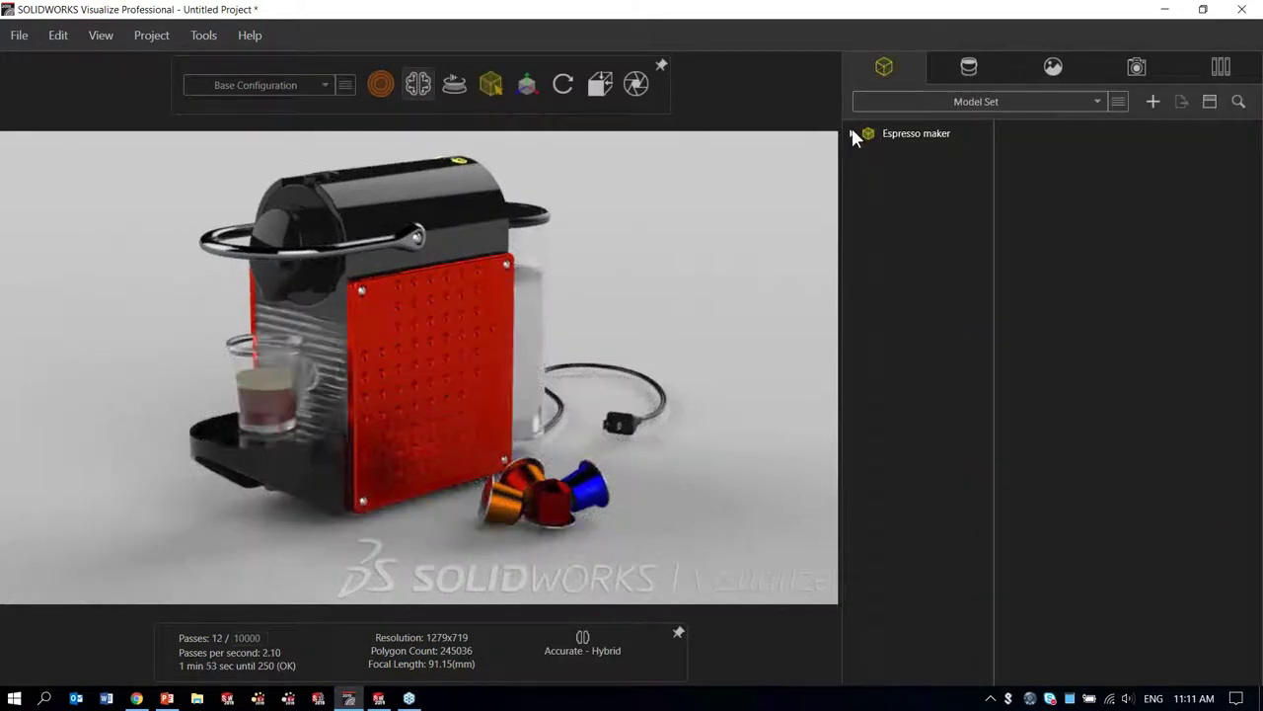
Step: Expand the Espresso maker's Root group to list its individual parts
{"action": "left_click", "coordinate": [853, 146]}
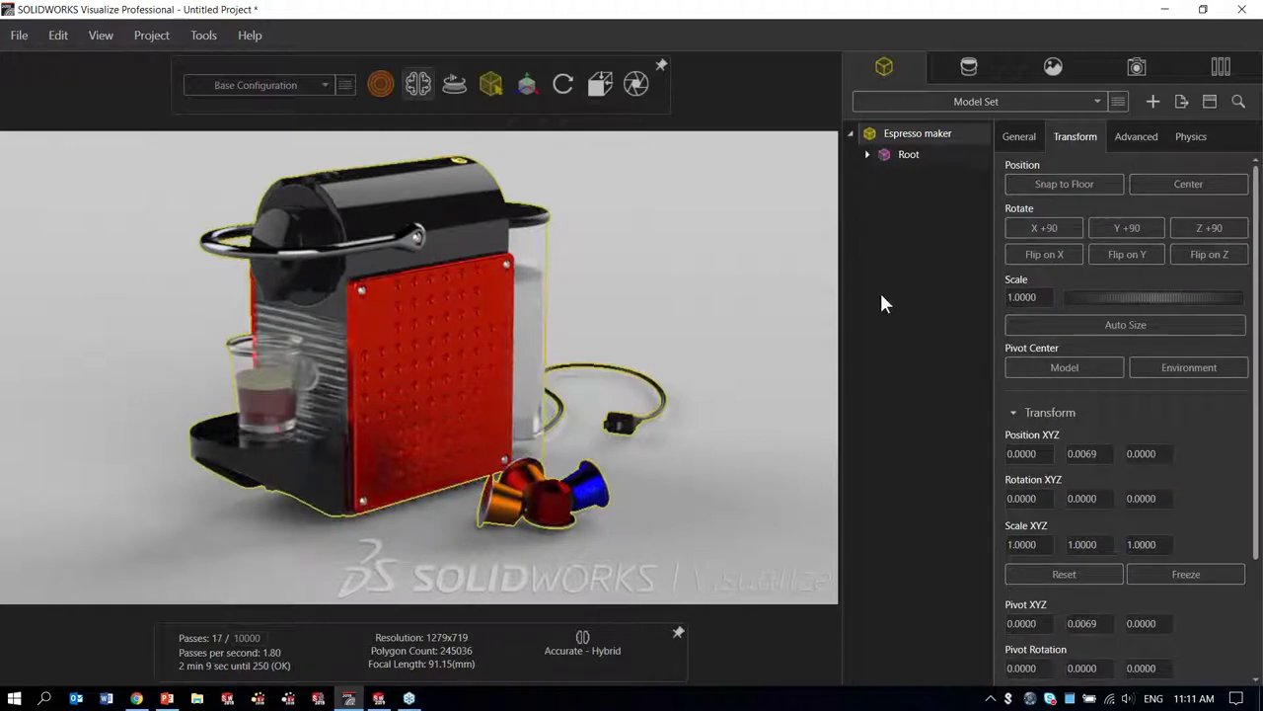
{"action": "double_click", "coordinate": [908, 153]}
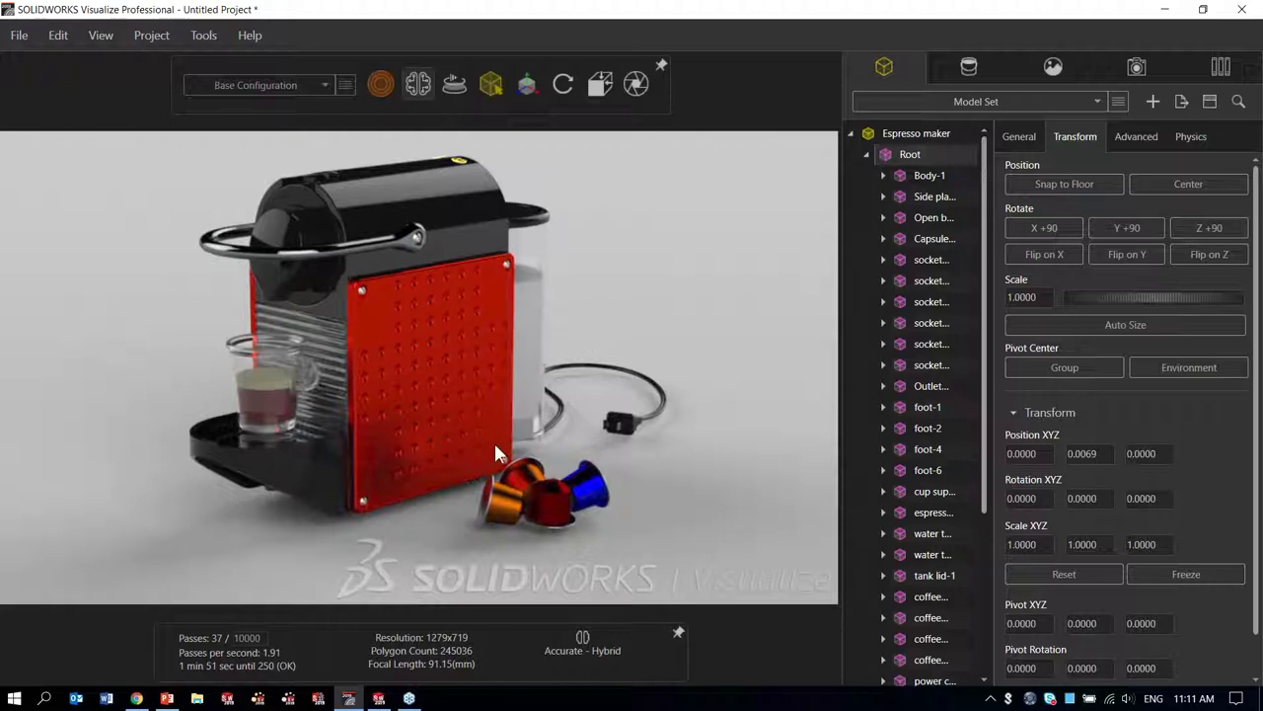
{"action": "left_click", "coordinate": [447, 520]}
{"action": "scroll", "coordinate": [510, 504], "scroll_direction": "up", "scroll_amount": 2}
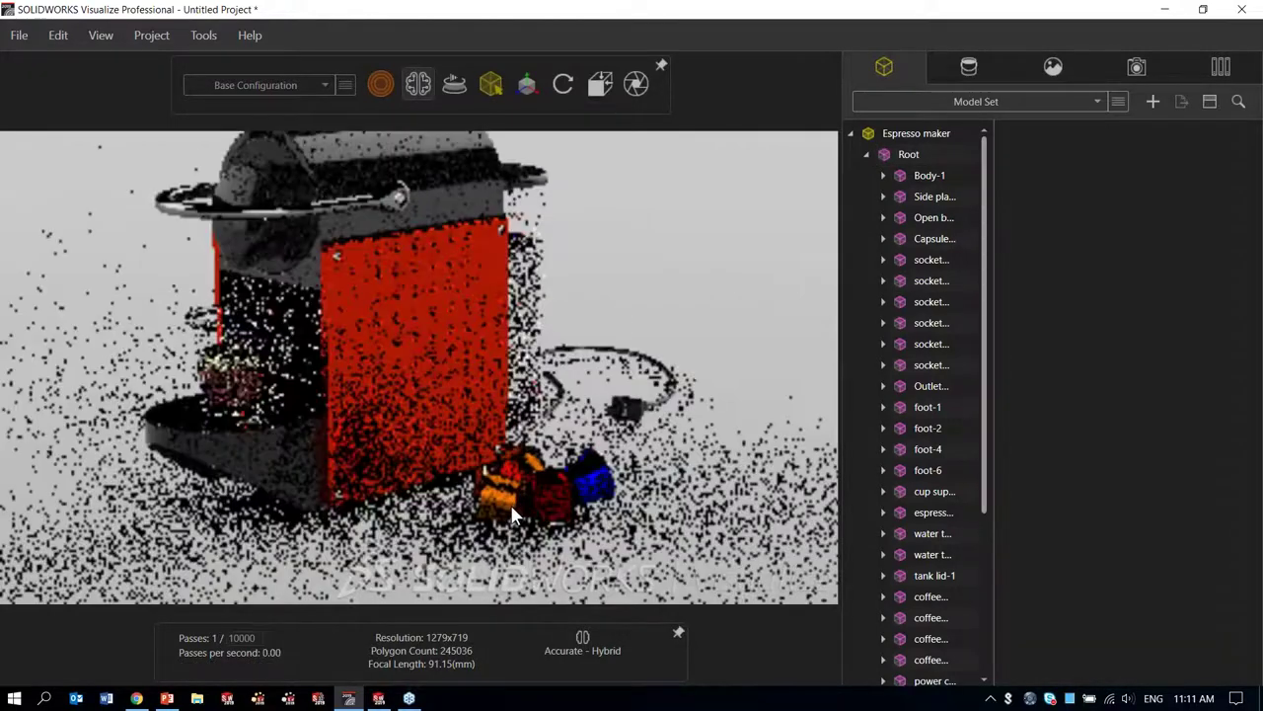
{"action": "scroll", "coordinate": [511, 504], "scroll_direction": "up", "scroll_amount": 5}
{"action": "scroll", "coordinate": [400, 423], "scroll_direction": "down", "scroll_amount": 5}
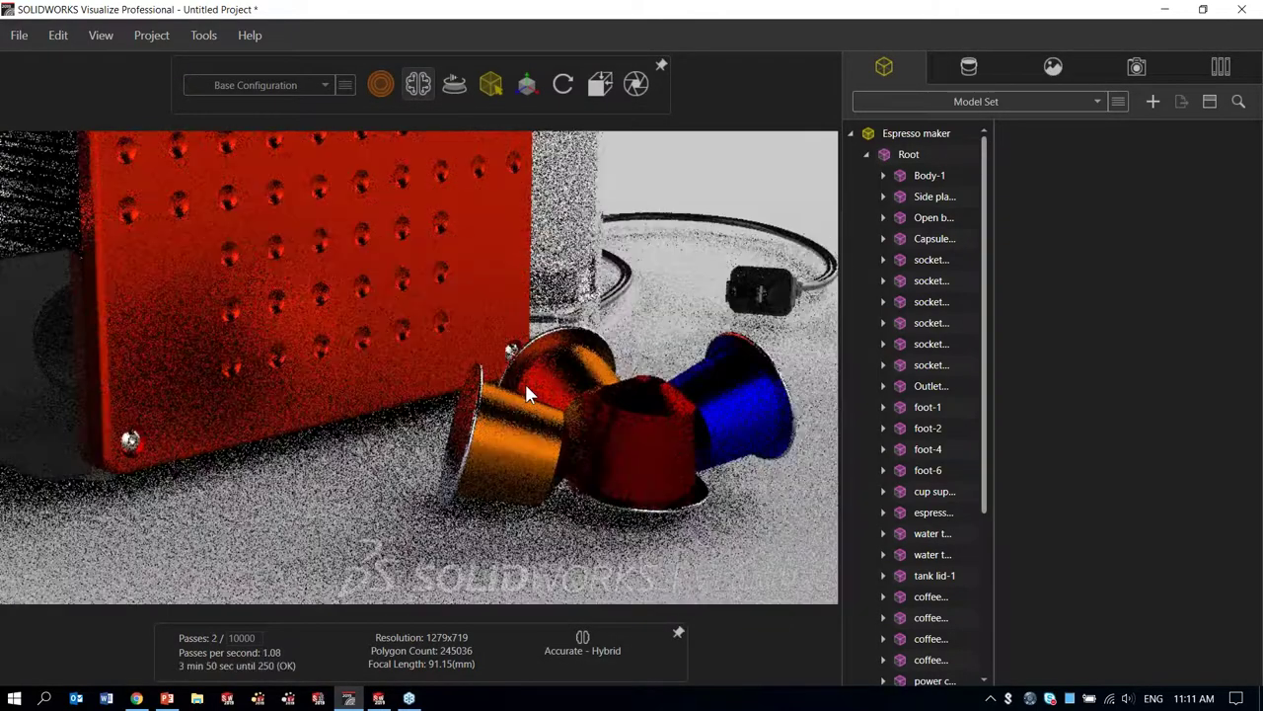
Step: Change Root's Y position from 0.0069 to 0 and deselect the model
{"action": "left_click", "coordinate": [908, 156]}
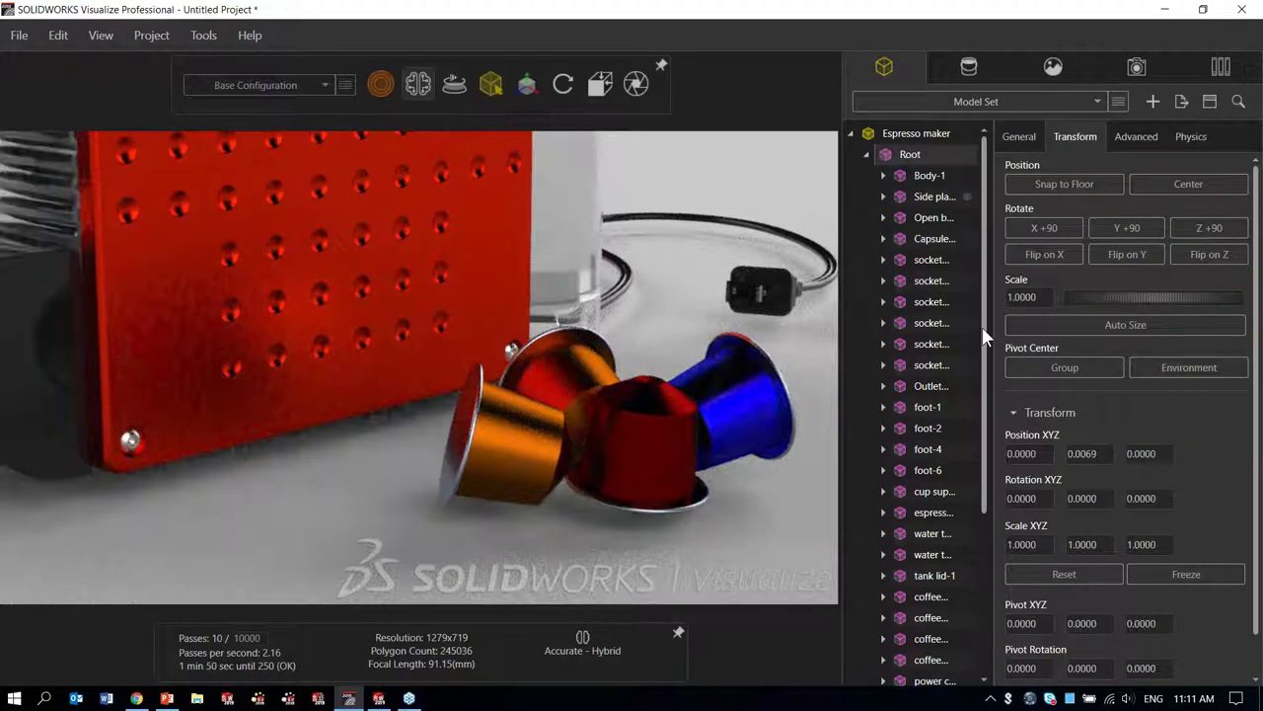
{"action": "double_click", "coordinate": [1082, 453]}
{"action": "type", "text": "0"}
{"action": "key", "text": "Tab"}
{"action": "left_click", "coordinate": [343, 485]}
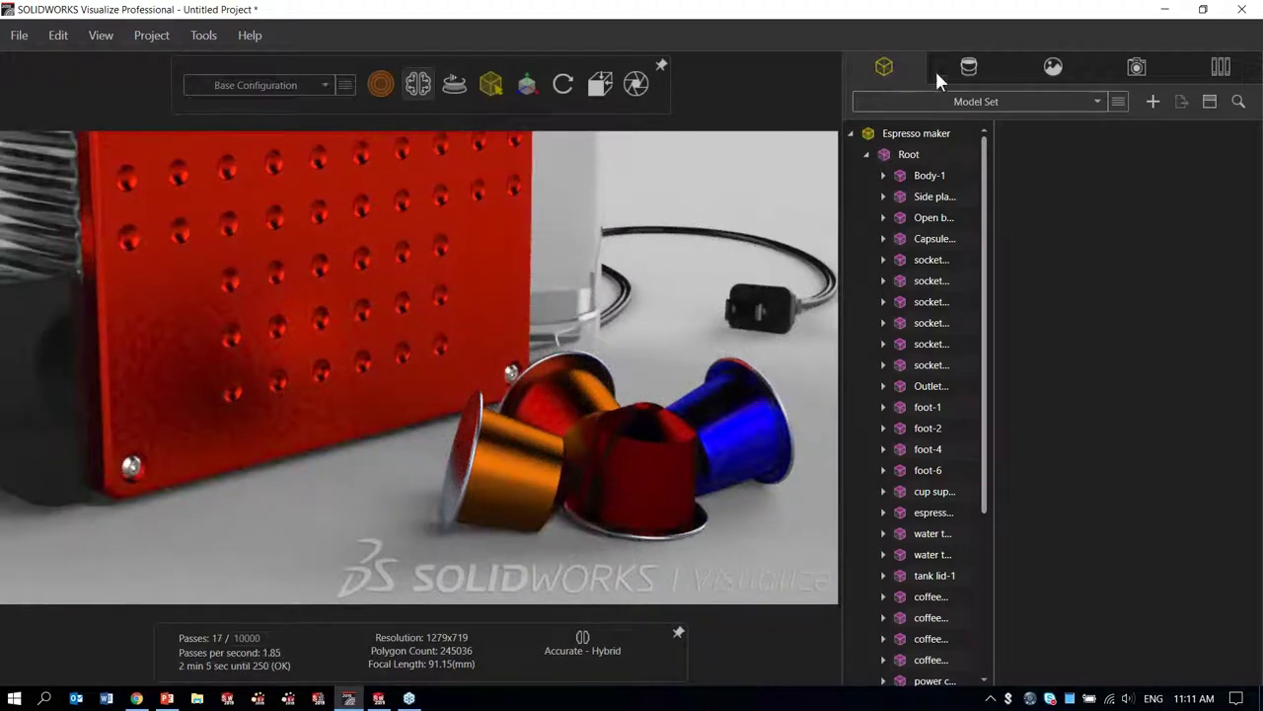
Step: Set the red panel's satin finish aluminum roughness to 10, down from 20
{"action": "left_click", "coordinate": [966, 69]}
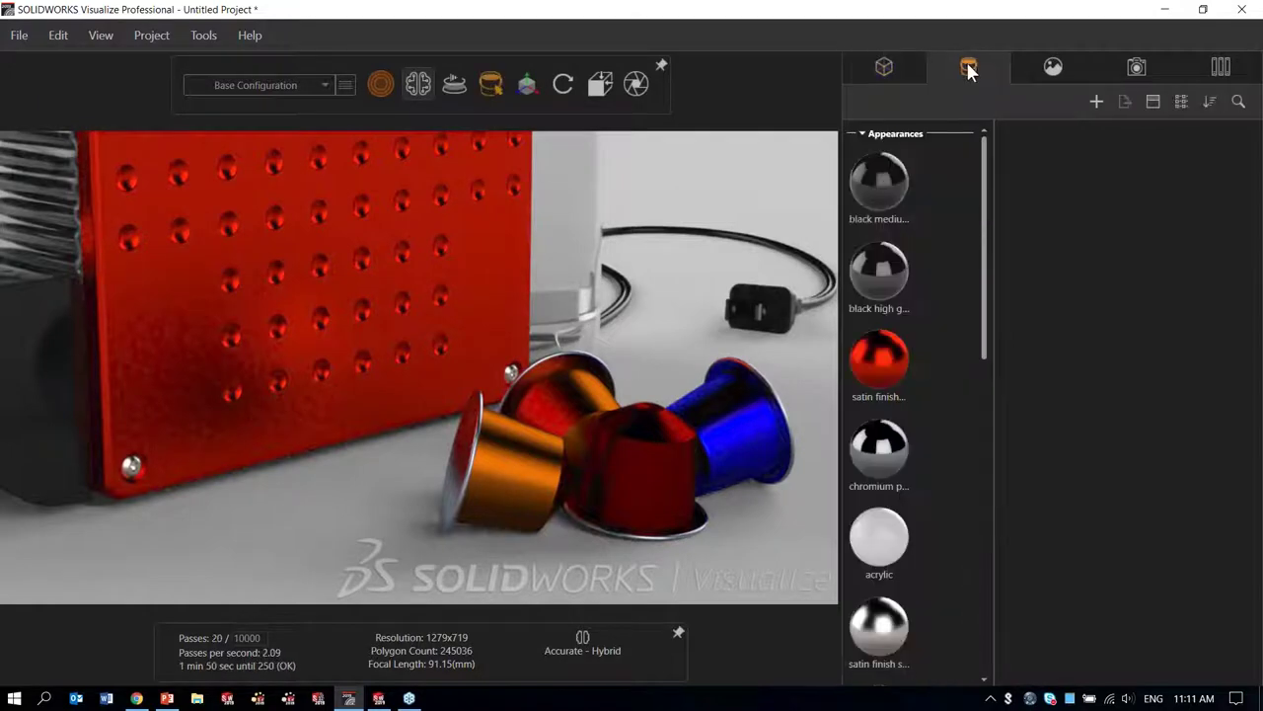
{"action": "left_click", "coordinate": [375, 414]}
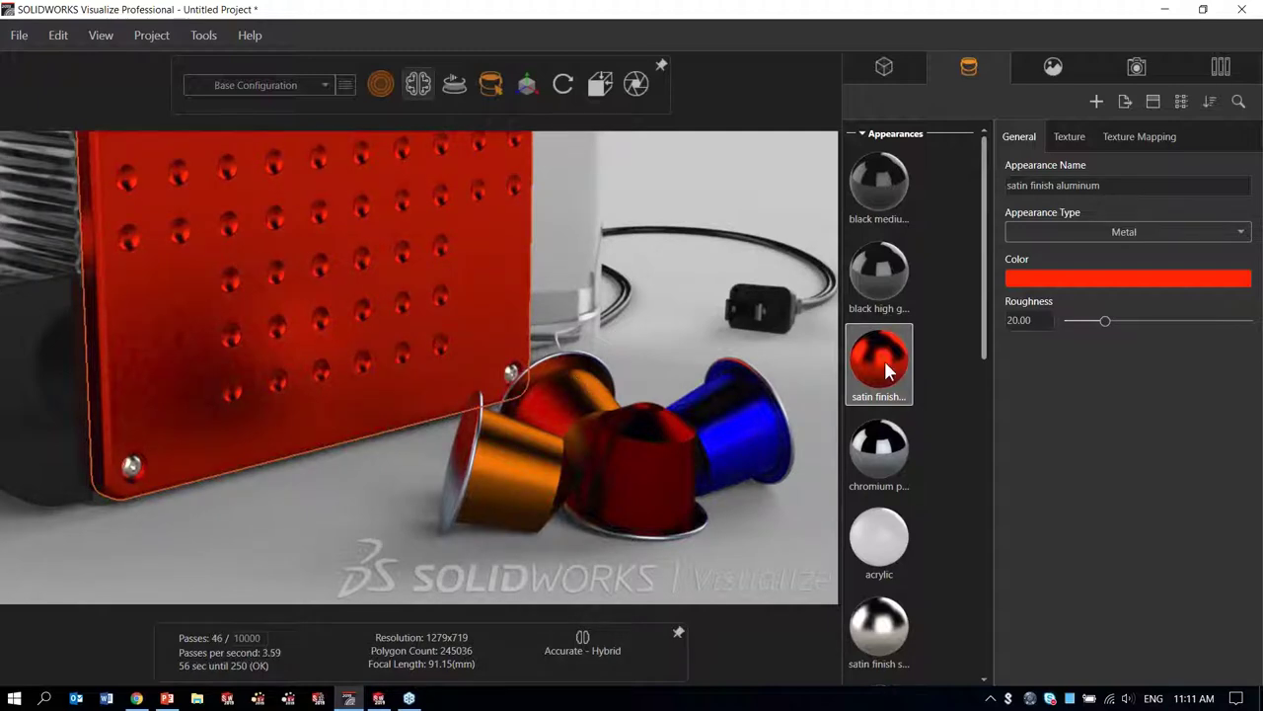
{"action": "double_click", "coordinate": [1018, 320]}
{"action": "type", "text": "0"}
{"action": "key", "text": "Return"}
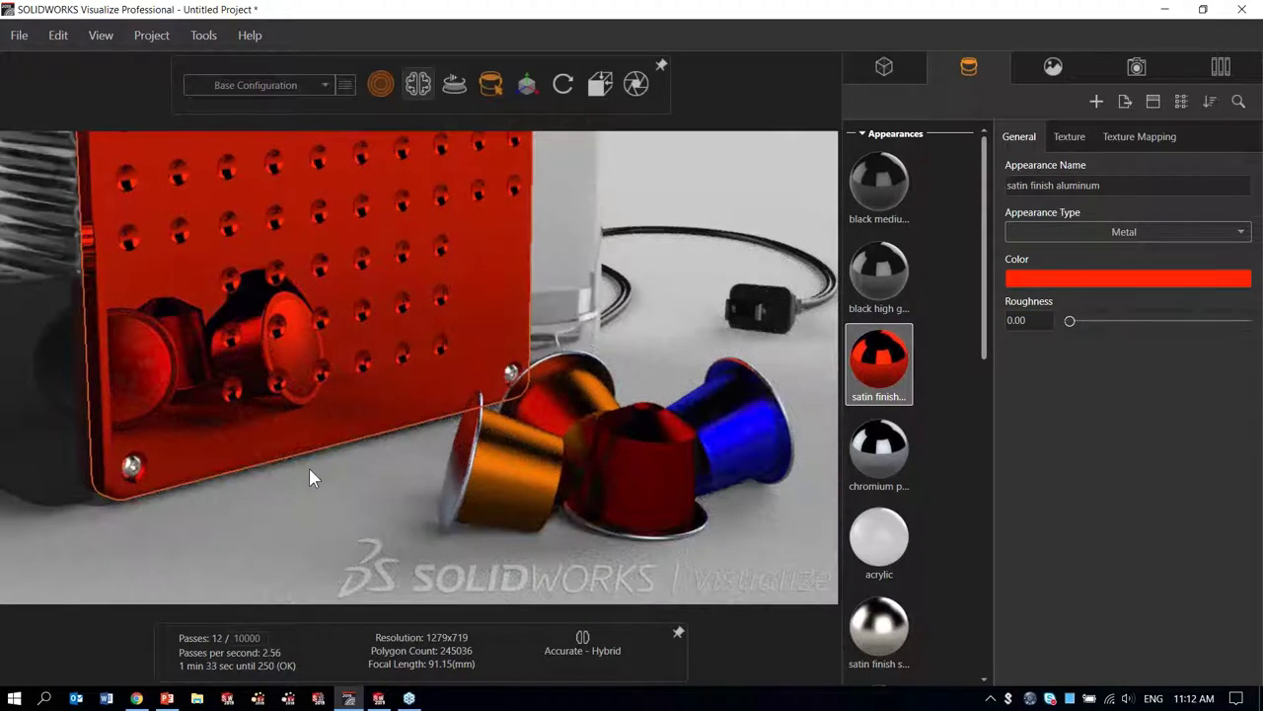
{"action": "left_click", "coordinate": [1036, 321]}
{"action": "type", "text": "10"}
{"action": "key", "text": "Return"}
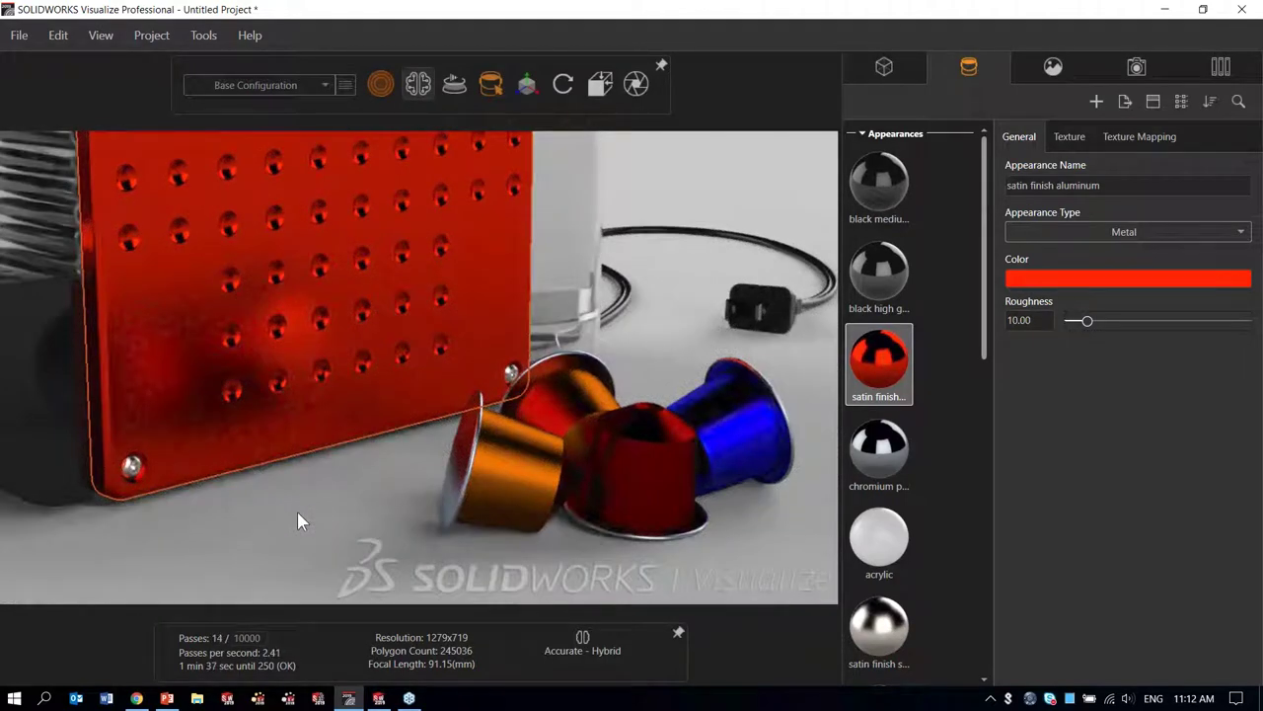
{"action": "left_click_drag", "start_coordinate": [297, 513], "coordinate": [346, 197]}
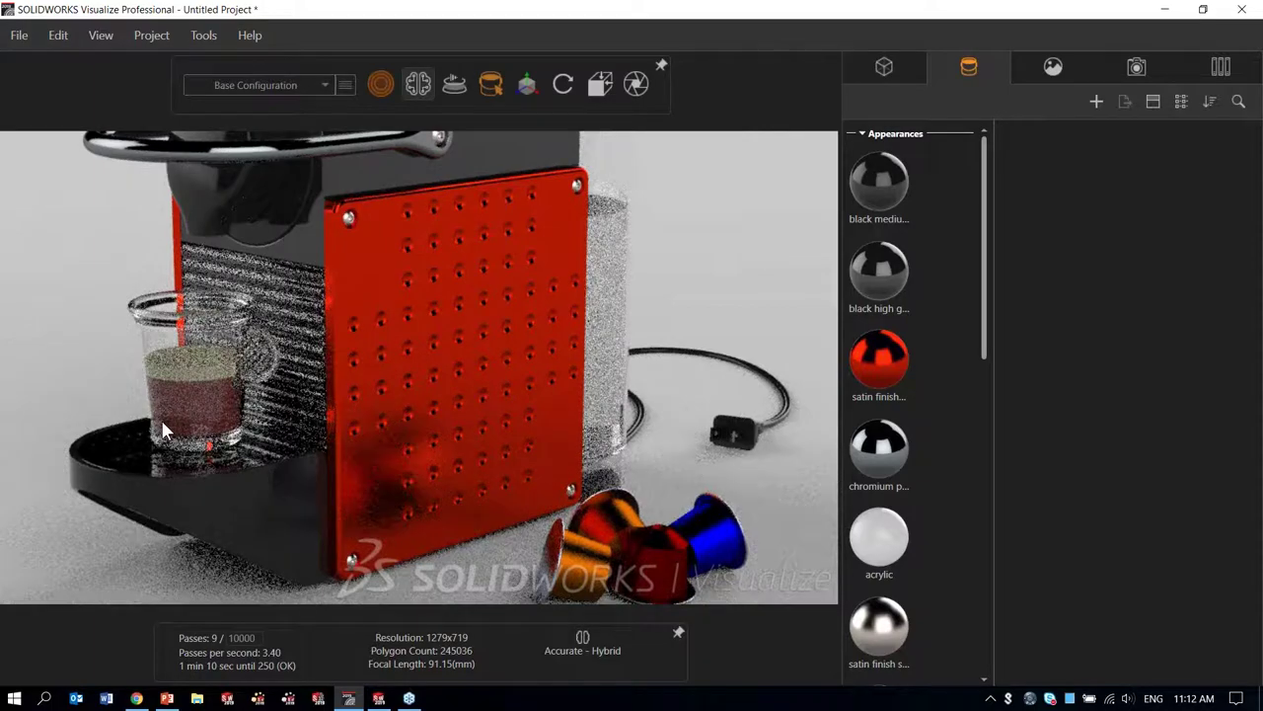
Step: Zoom to the cup and hide its acrylic glass part using Part selection mode
{"action": "scroll", "coordinate": [161, 419], "scroll_direction": "up", "scroll_amount": 3}
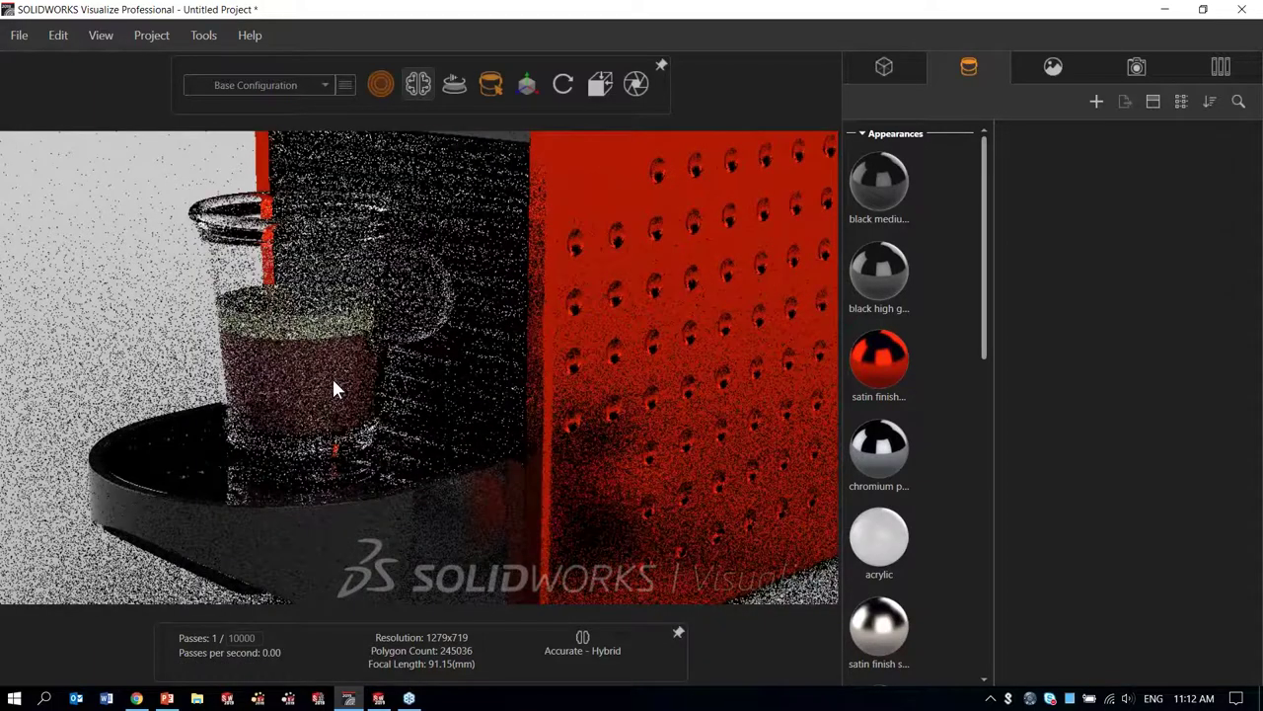
{"action": "left_click", "coordinate": [871, 71]}
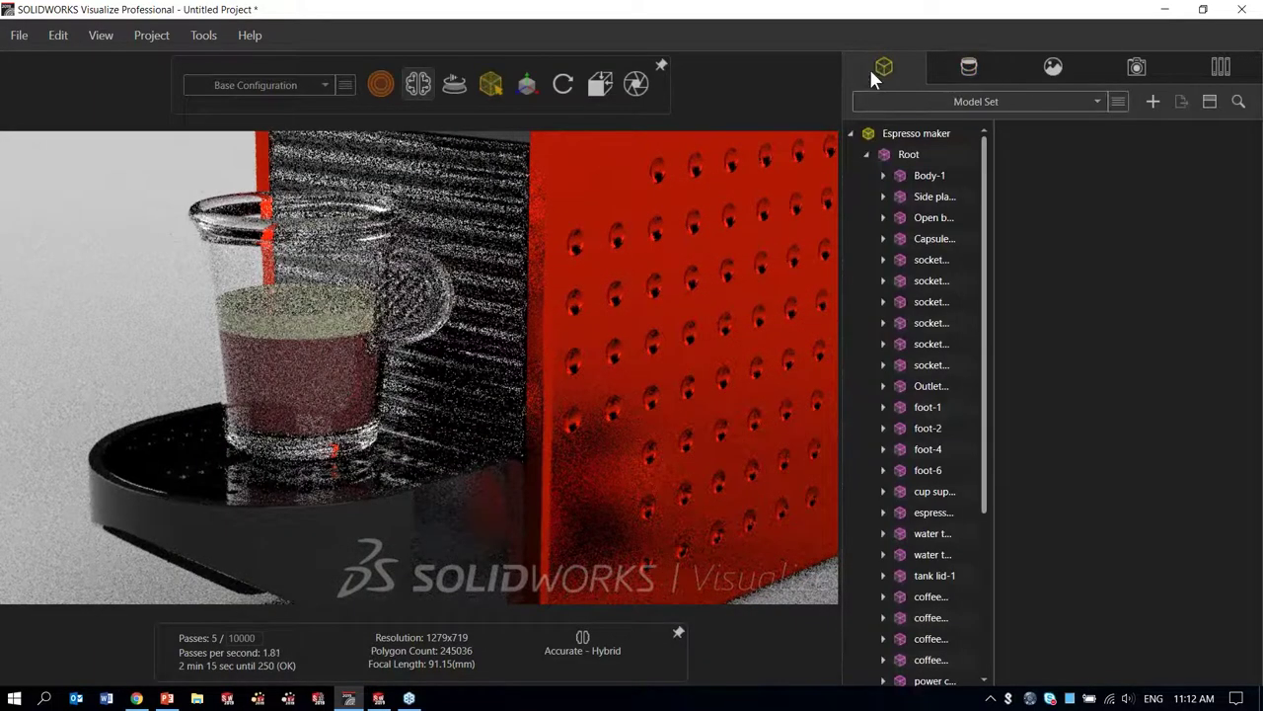
{"action": "left_click", "coordinate": [234, 269]}
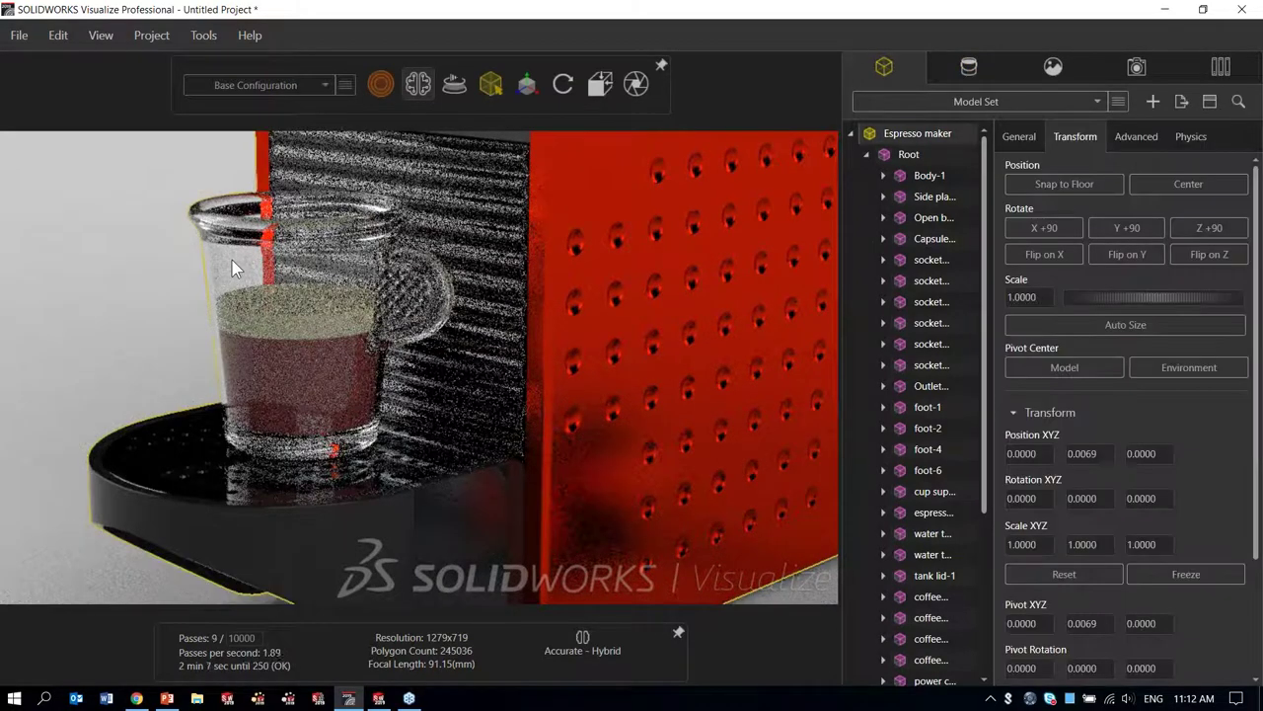
{"action": "mouse_move", "coordinate": [487, 80]}
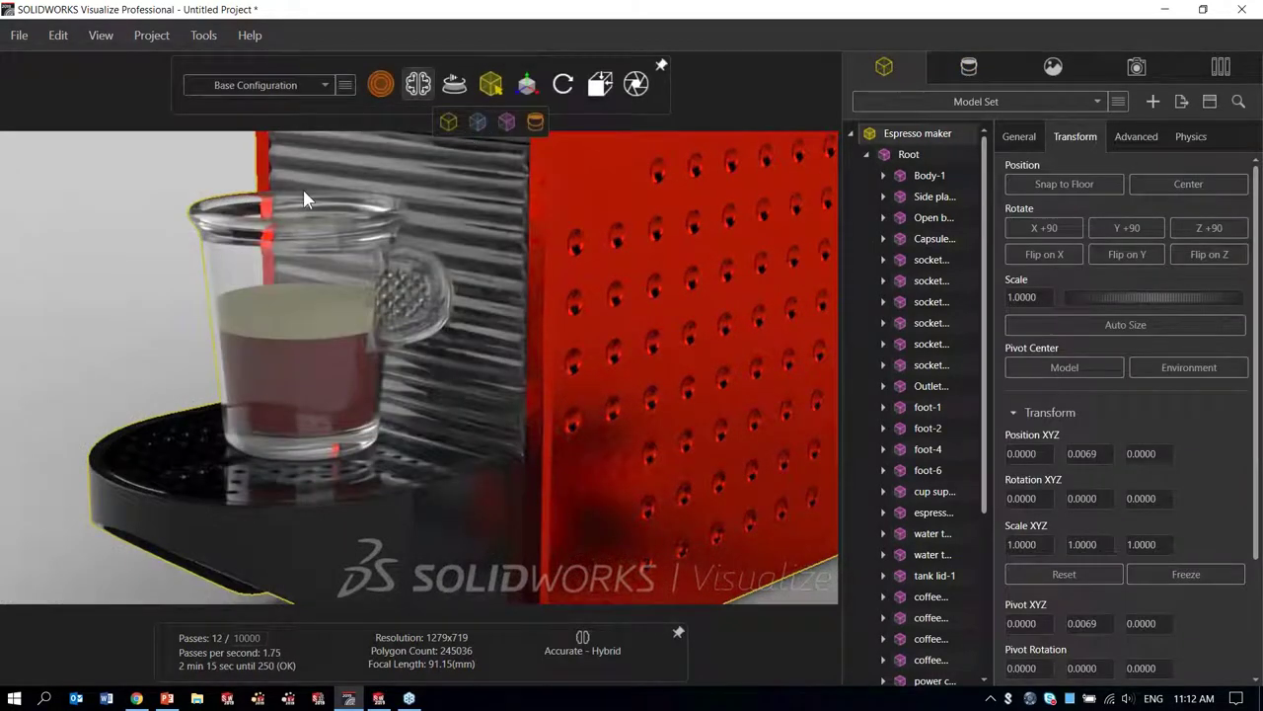
{"action": "left_click", "coordinate": [478, 121]}
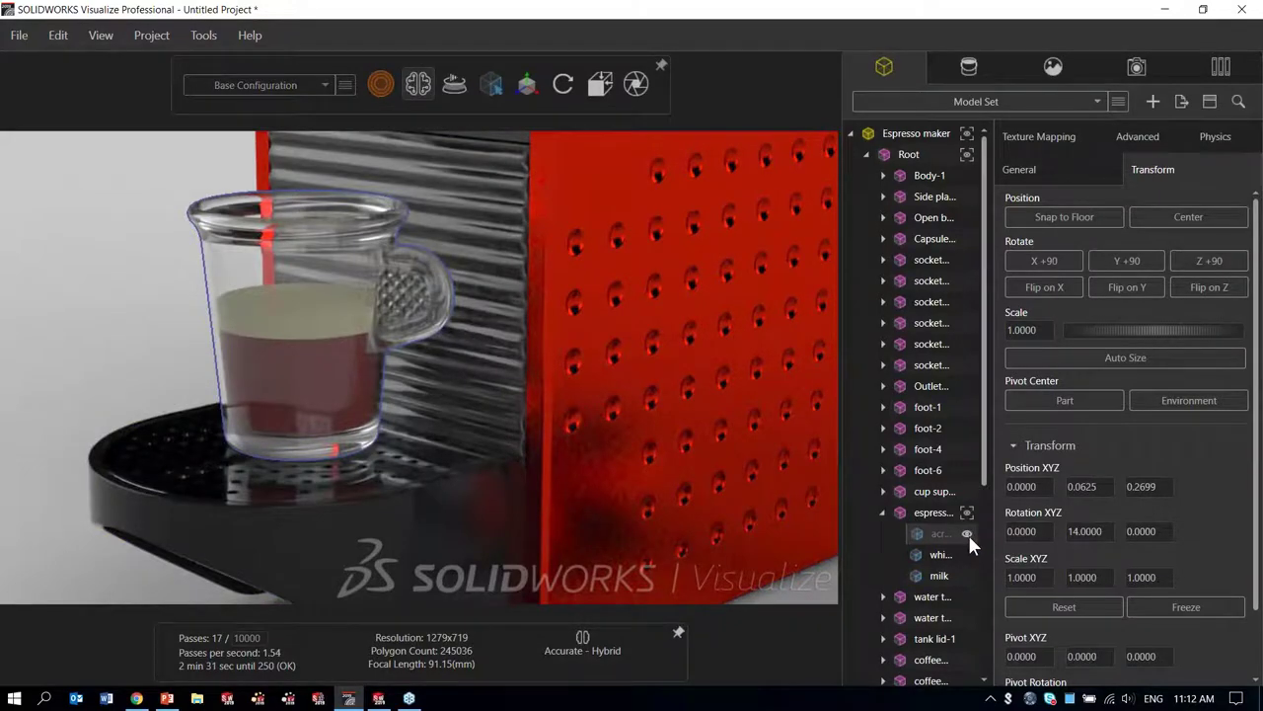
{"action": "left_click", "coordinate": [968, 534]}
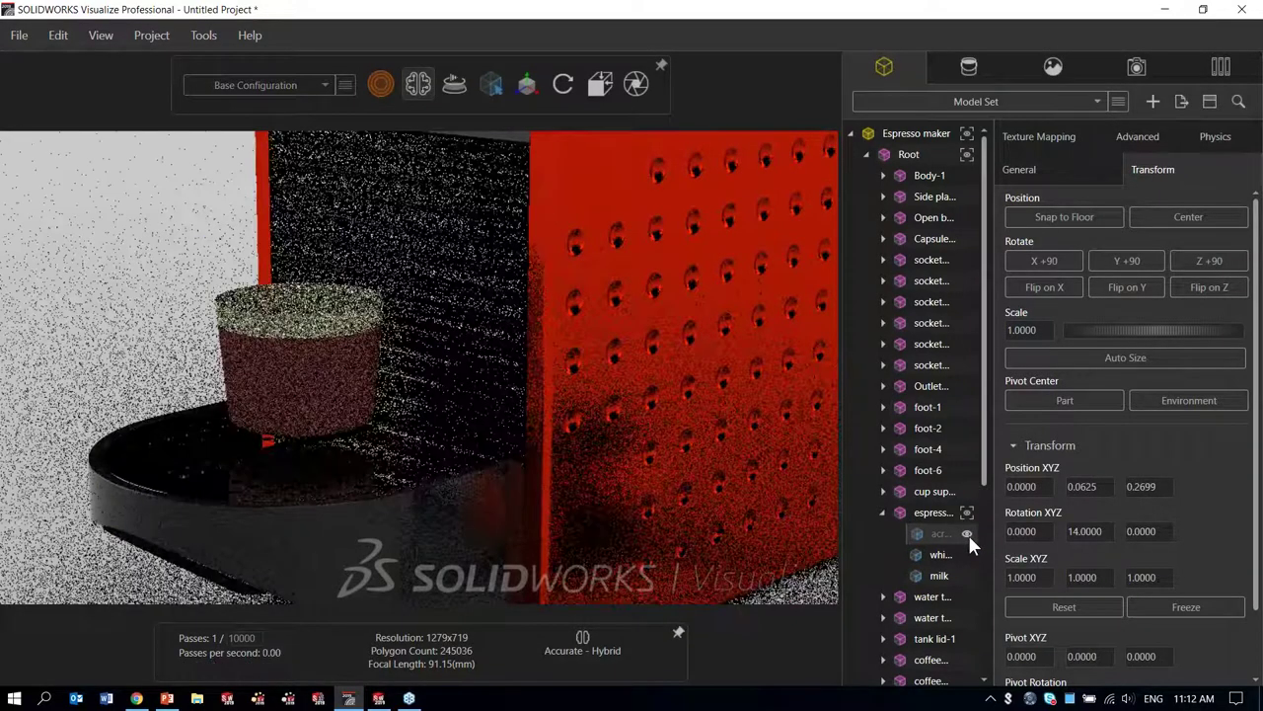
{"action": "left_click", "coordinate": [306, 381]}
Step: Darken the whisky liquid appearance's diffuse colour to near-black
{"action": "left_click", "coordinate": [969, 66]}
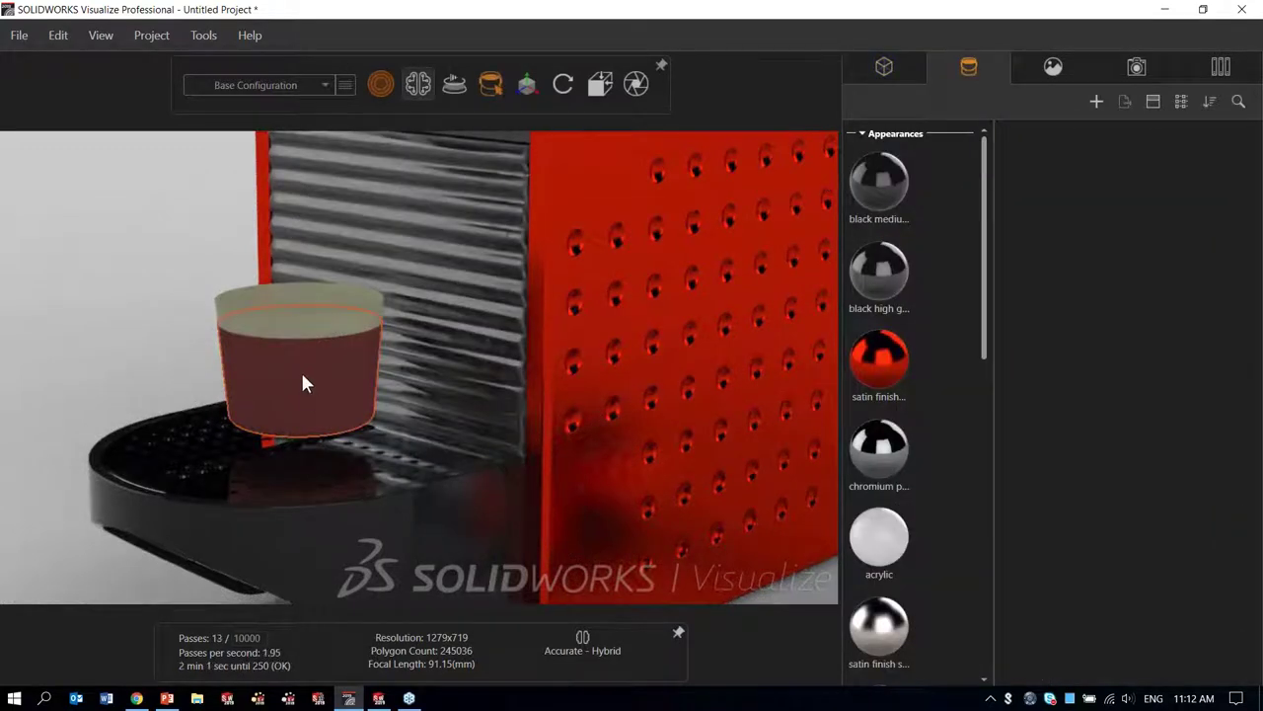
{"action": "double_click", "coordinate": [302, 376]}
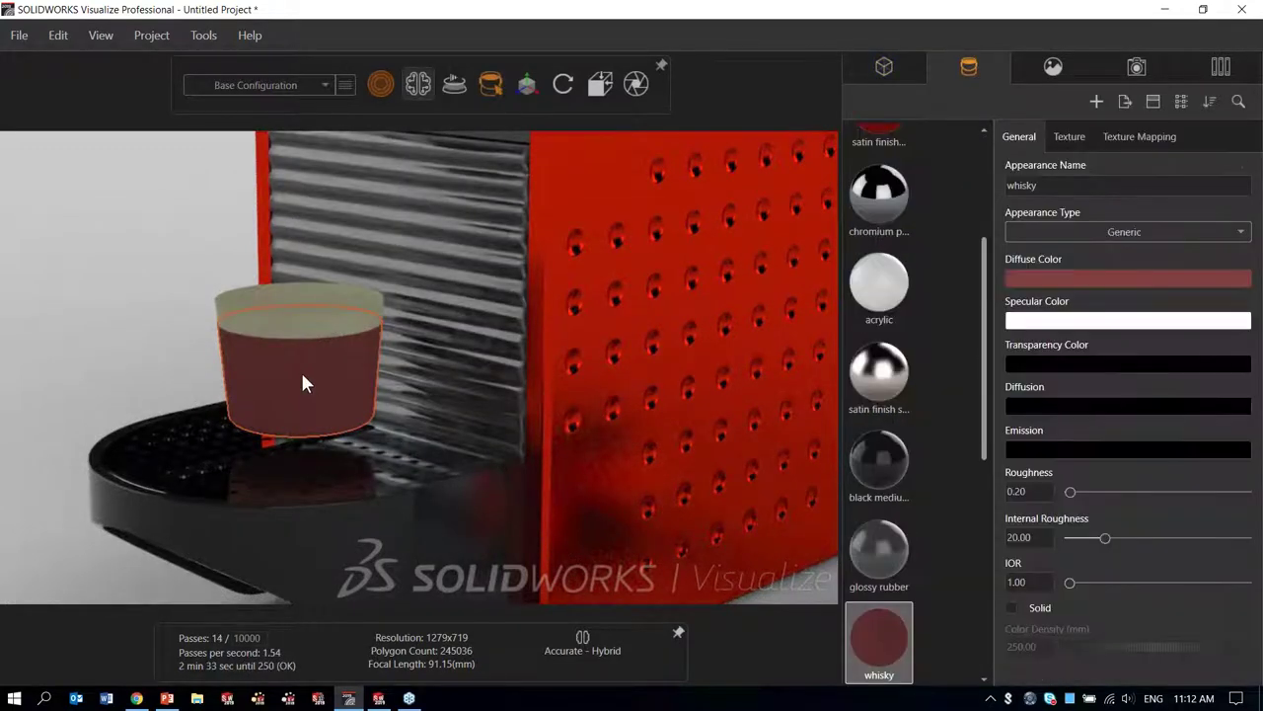
{"action": "left_click", "coordinate": [1036, 280]}
{"action": "left_click", "coordinate": [953, 366]}
{"action": "left_click_drag", "start_coordinate": [955, 366], "coordinate": [960, 375]}
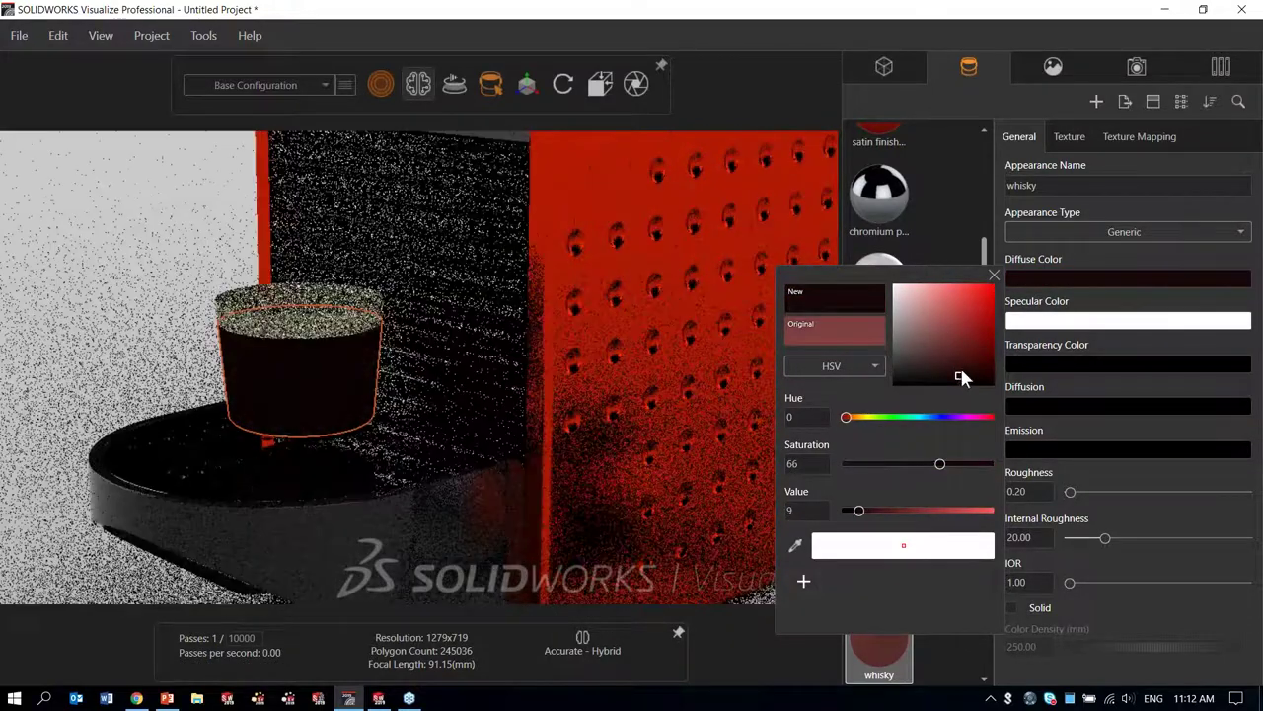
{"action": "left_click", "coordinate": [994, 274]}
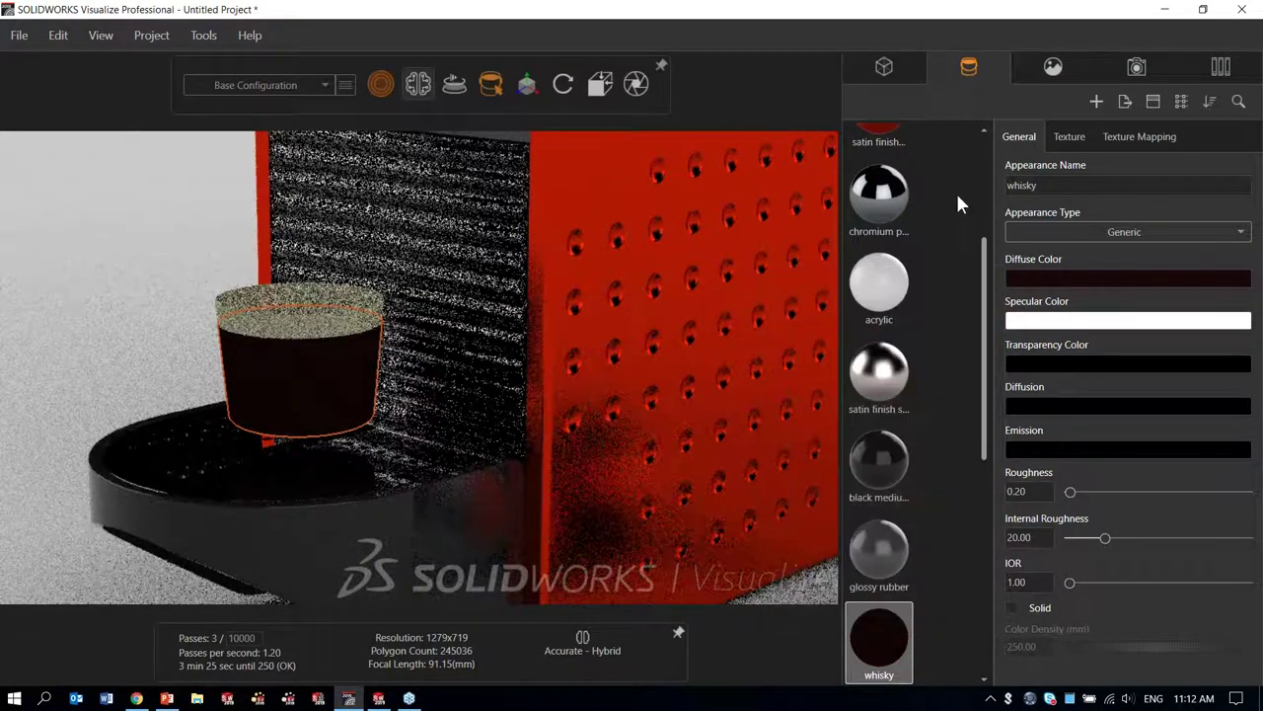
Step: Unhide the acrylic glass part in the model tree and clear the selection
{"action": "left_click", "coordinate": [884, 69]}
{"action": "left_click", "coordinate": [968, 534]}
{"action": "left_click", "coordinate": [69, 318]}
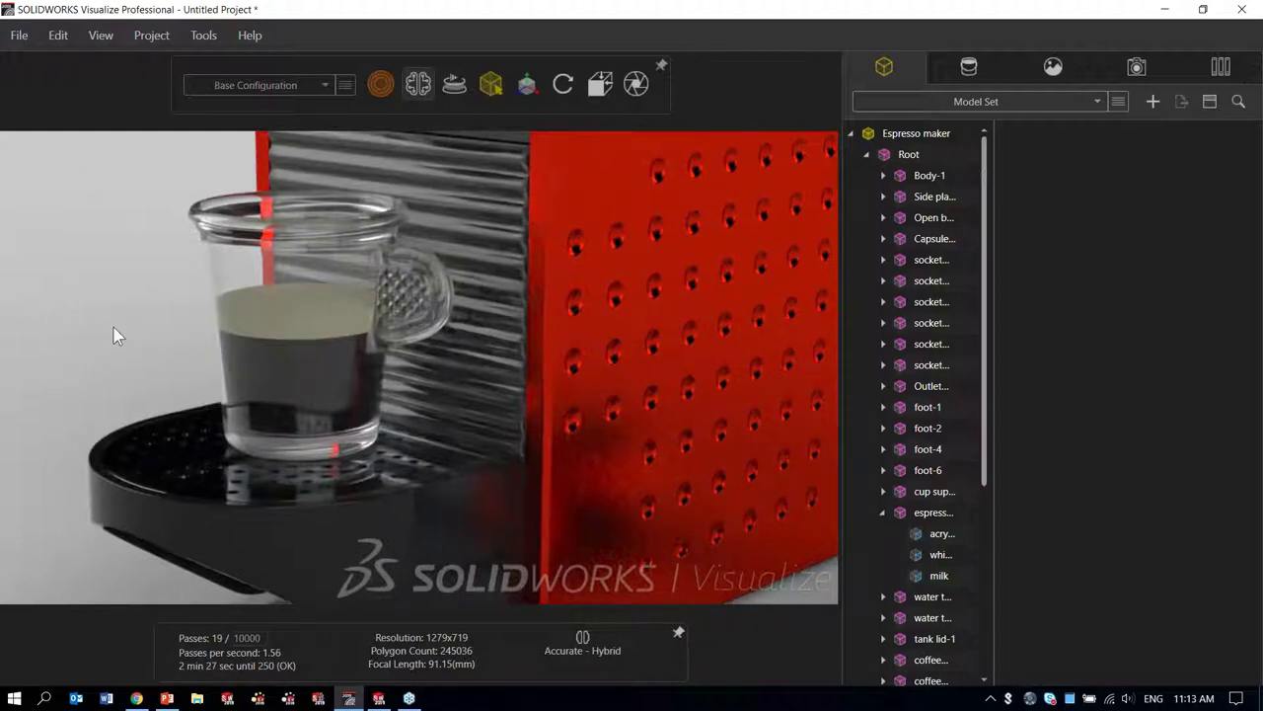
Step: Orbit over the machine's top, zoom in on the handle and show the appearances list
{"action": "scroll", "coordinate": [114, 333], "scroll_direction": "down", "scroll_amount": 5}
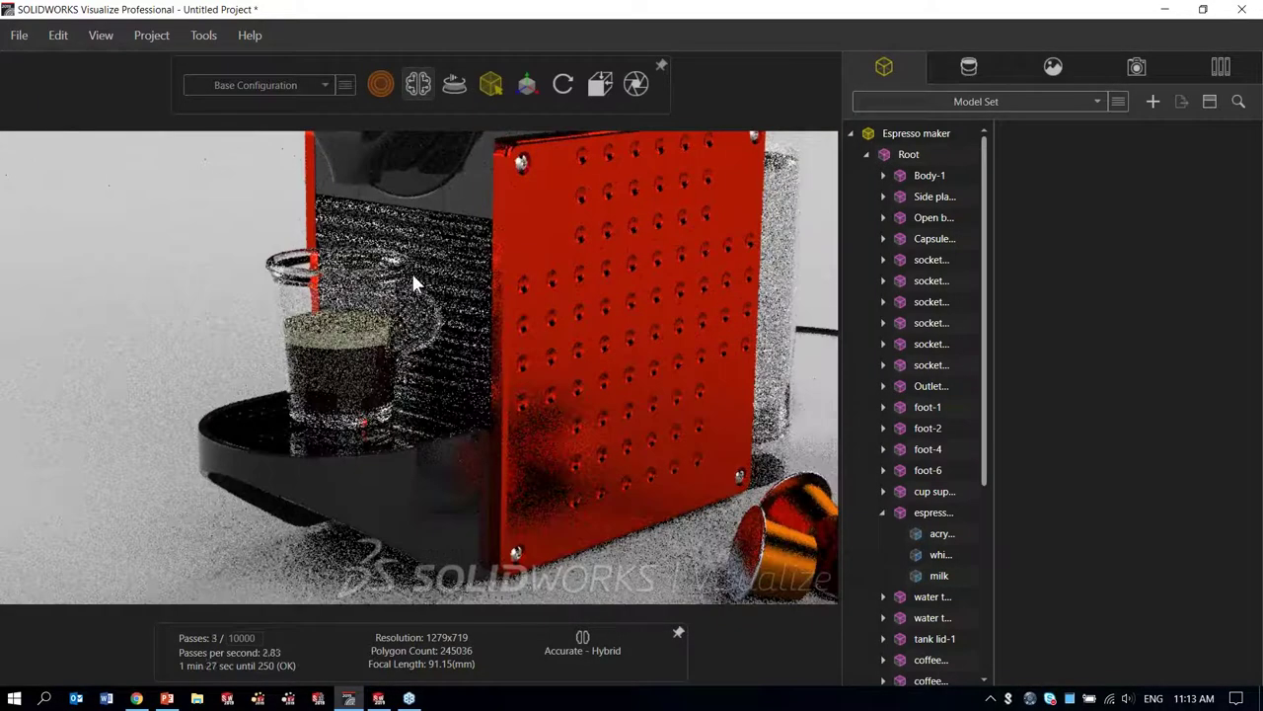
{"action": "left_click_drag", "start_coordinate": [580, 190], "coordinate": [569, 278]}
{"action": "scroll", "coordinate": [567, 280], "scroll_direction": "up", "scroll_amount": 5}
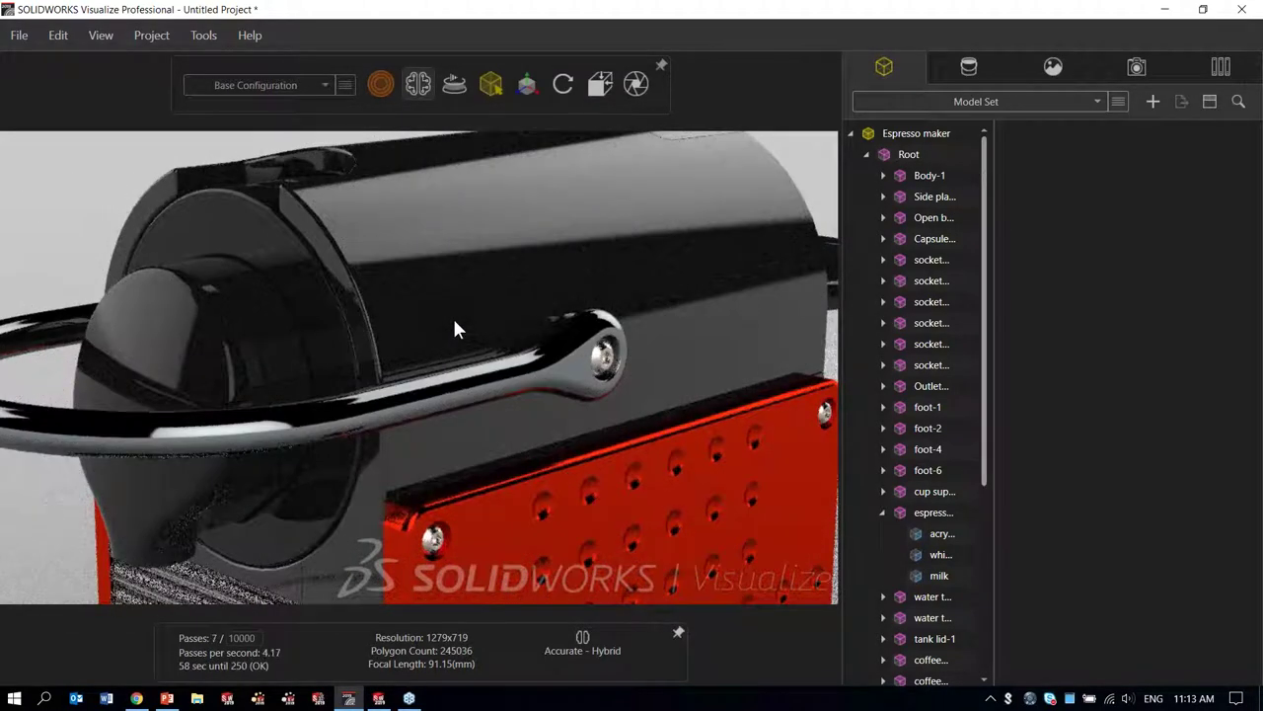
{"action": "left_click", "coordinate": [968, 66]}
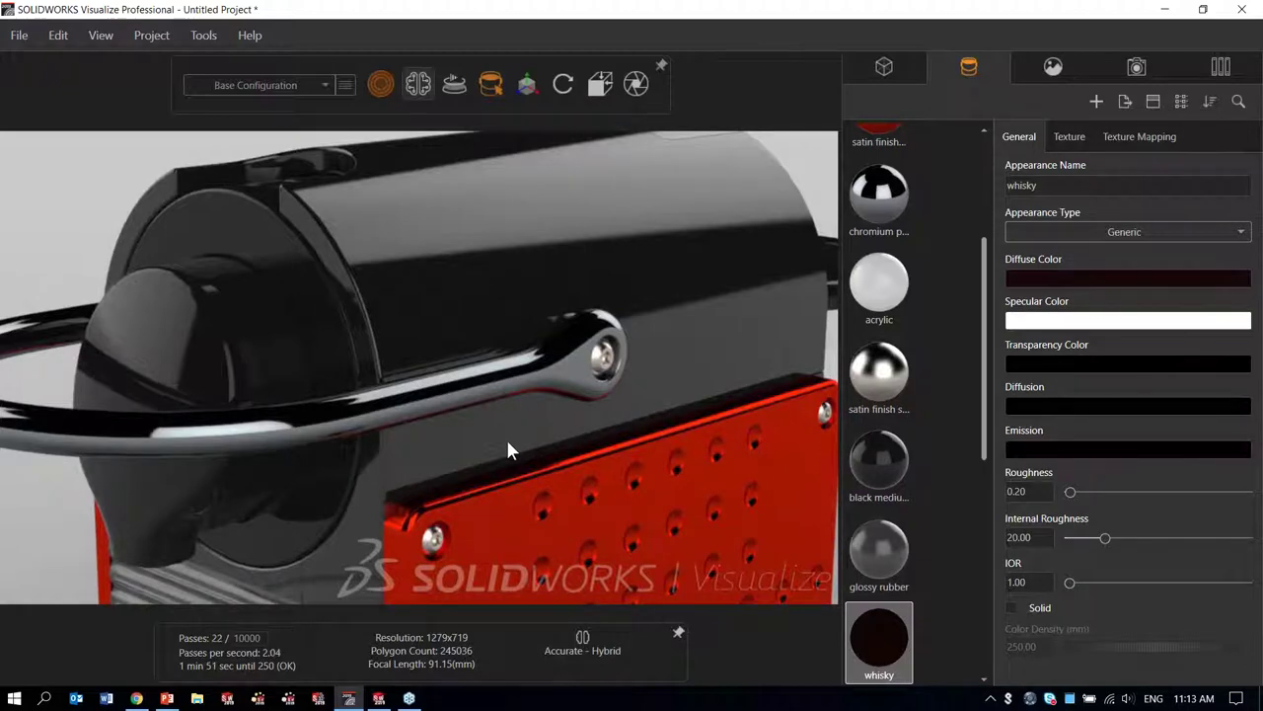
Step: Apply the local Plastic library's Ultra Gloss appearance to the machine's black housing
{"action": "left_click", "coordinate": [1221, 67]}
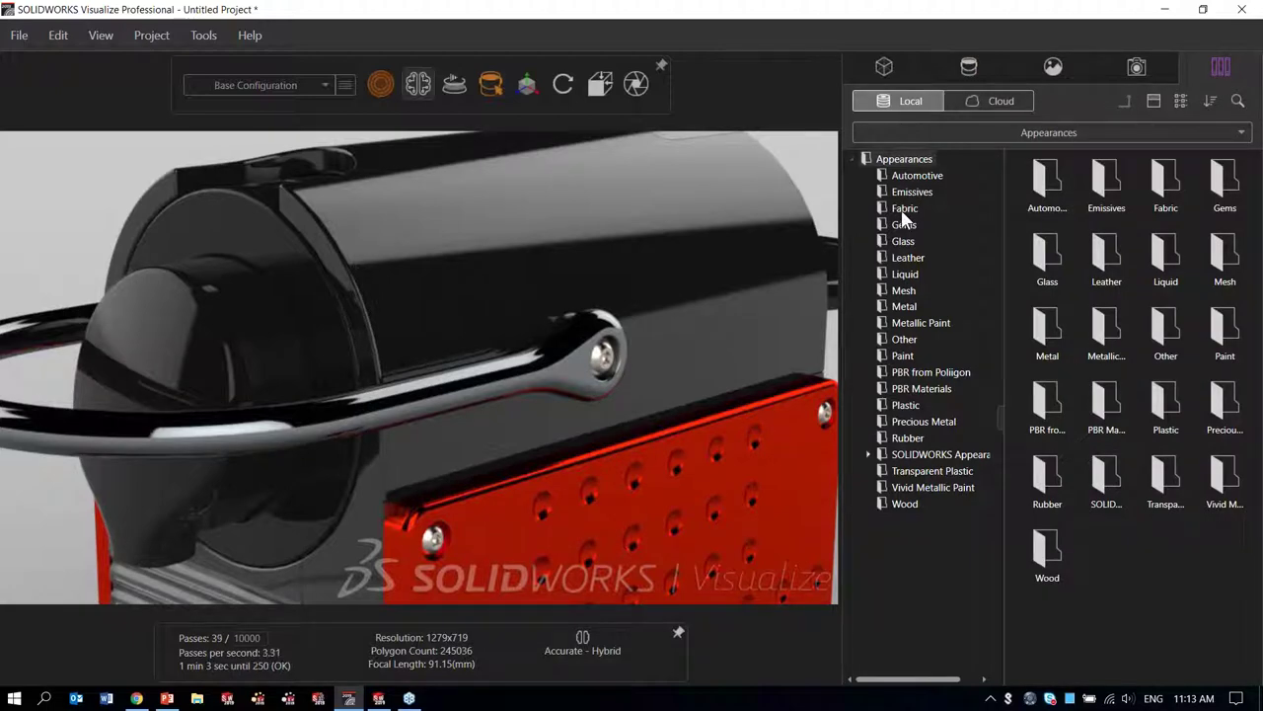
{"action": "left_click", "coordinate": [911, 409]}
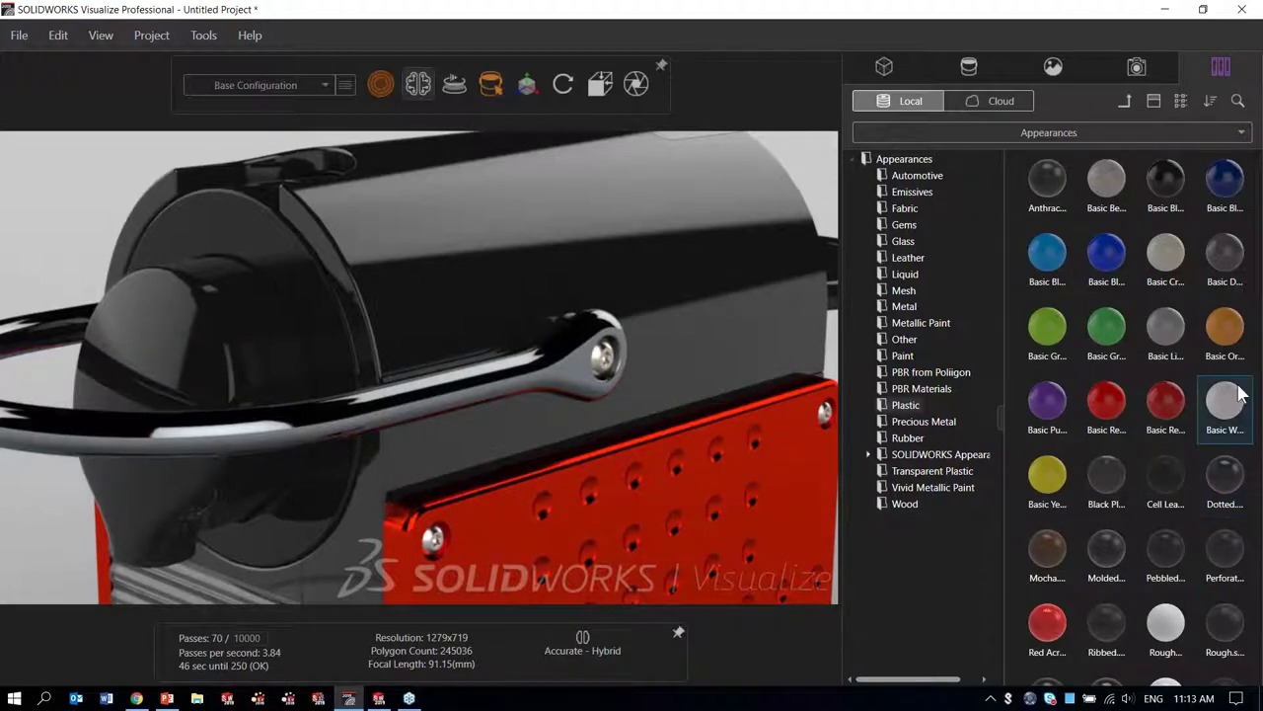
{"action": "scroll", "coordinate": [1132, 466], "scroll_direction": "down", "scroll_amount": 1}
{"action": "scroll", "coordinate": [1132, 466], "scroll_direction": "down", "scroll_amount": 2}
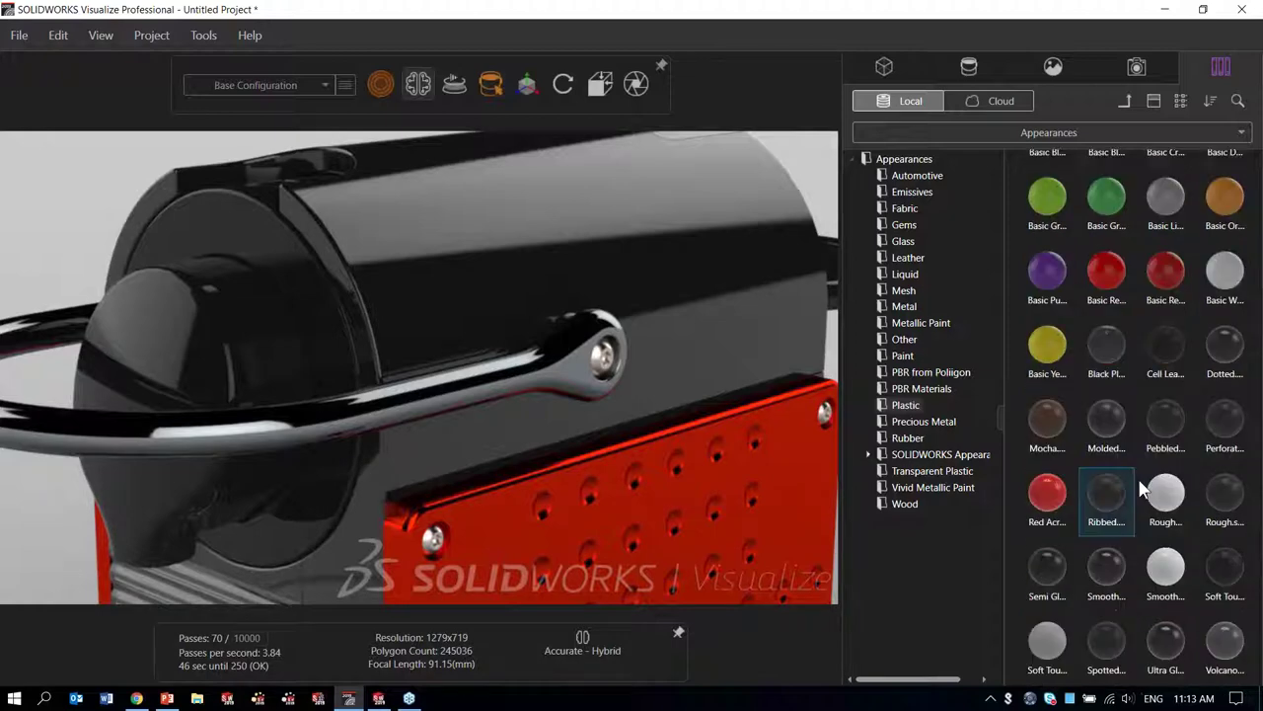
{"action": "left_click", "coordinate": [1166, 646]}
{"action": "left_click_drag", "start_coordinate": [1149, 627], "coordinate": [449, 296]}
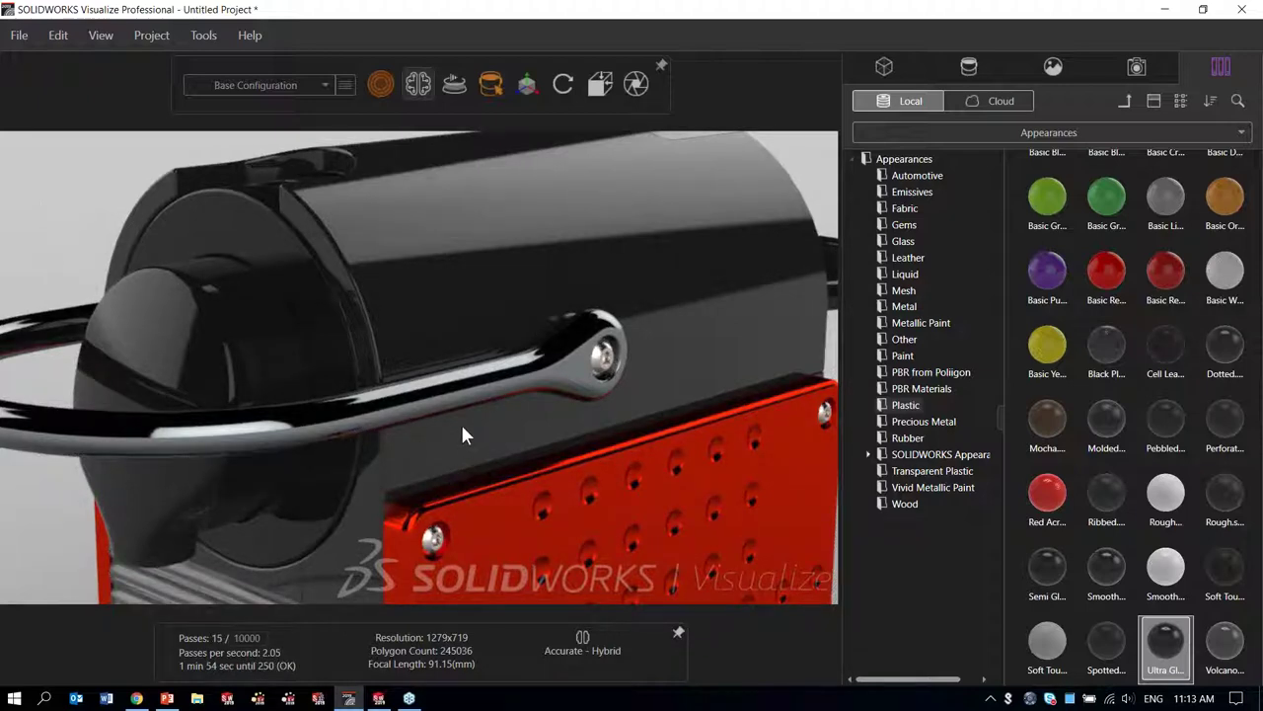
{"action": "left_click_drag", "start_coordinate": [472, 417], "coordinate": [491, 281]}
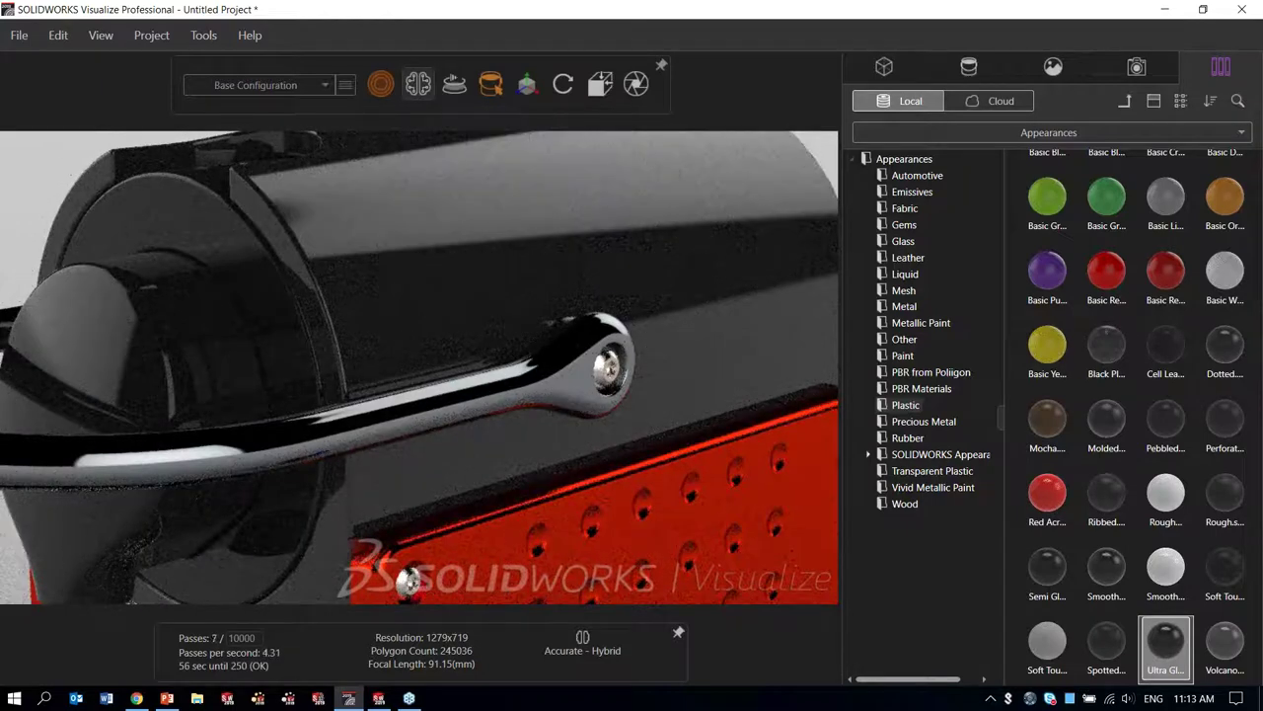
Step: Search the cloud library for MOLD and apply the Molded appearance to the top housing
{"action": "left_click", "coordinate": [984, 100]}
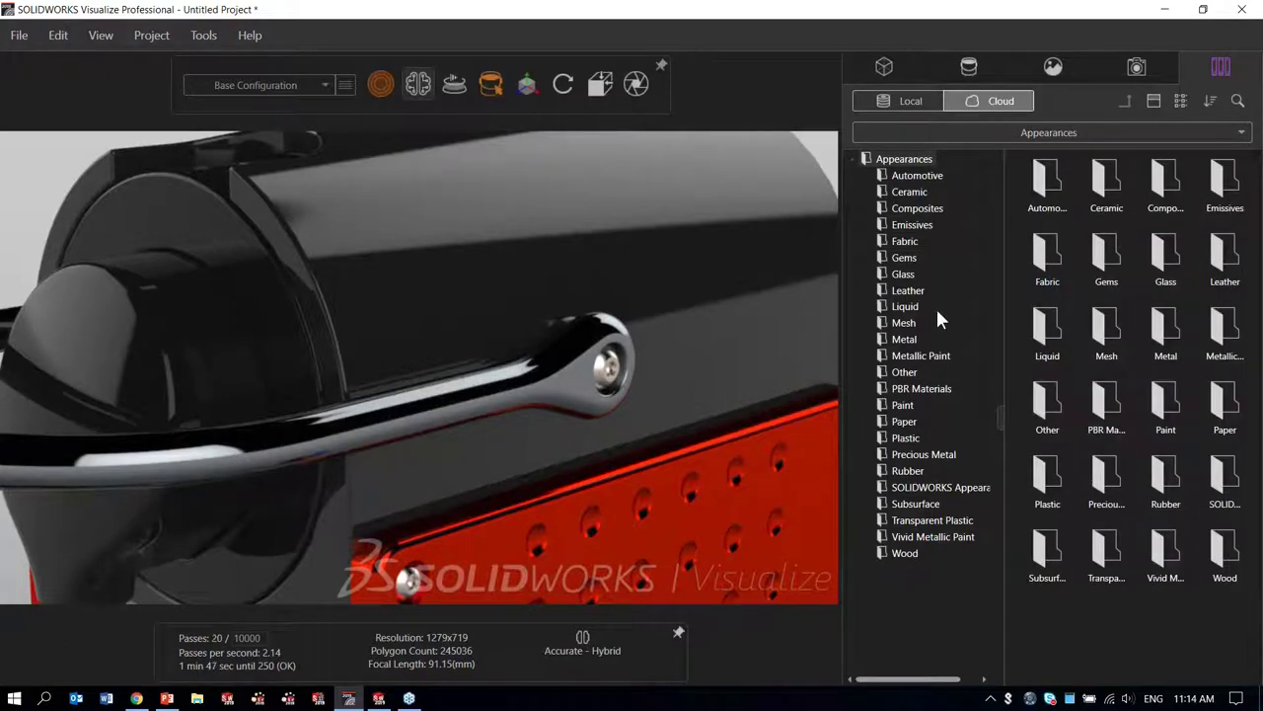
{"action": "left_click", "coordinate": [907, 438]}
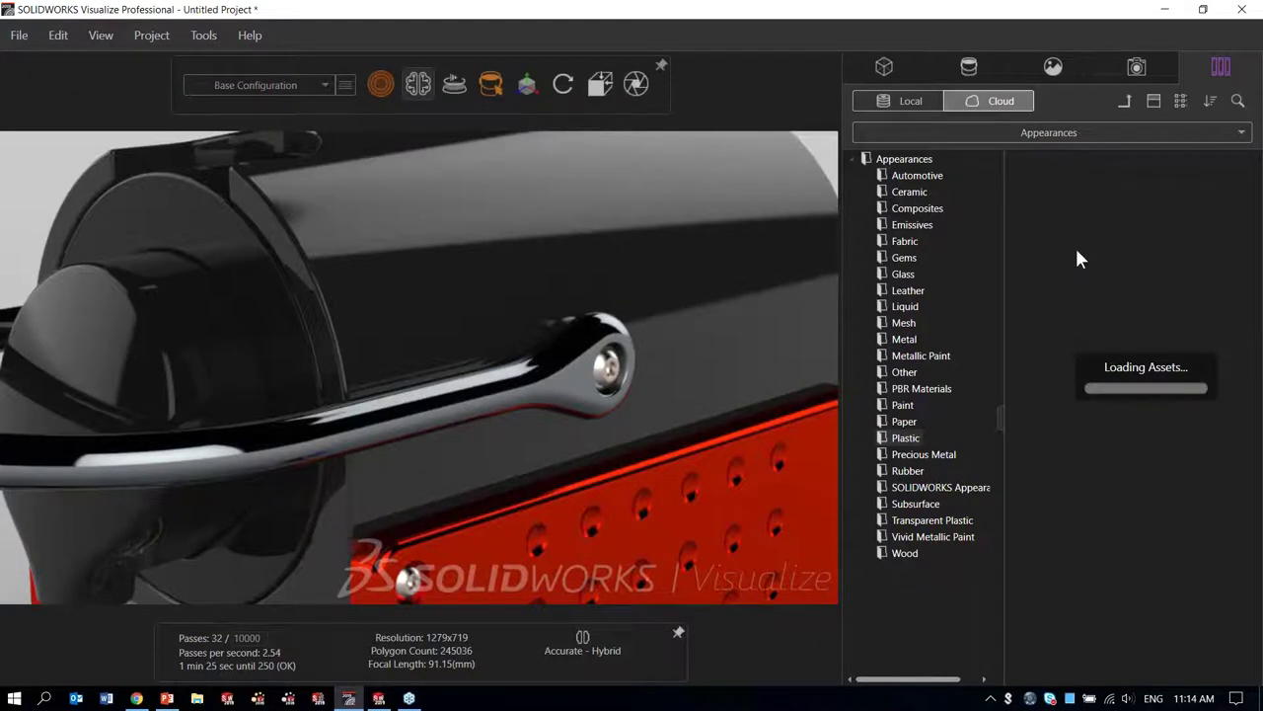
{"action": "left_click", "coordinate": [1237, 101]}
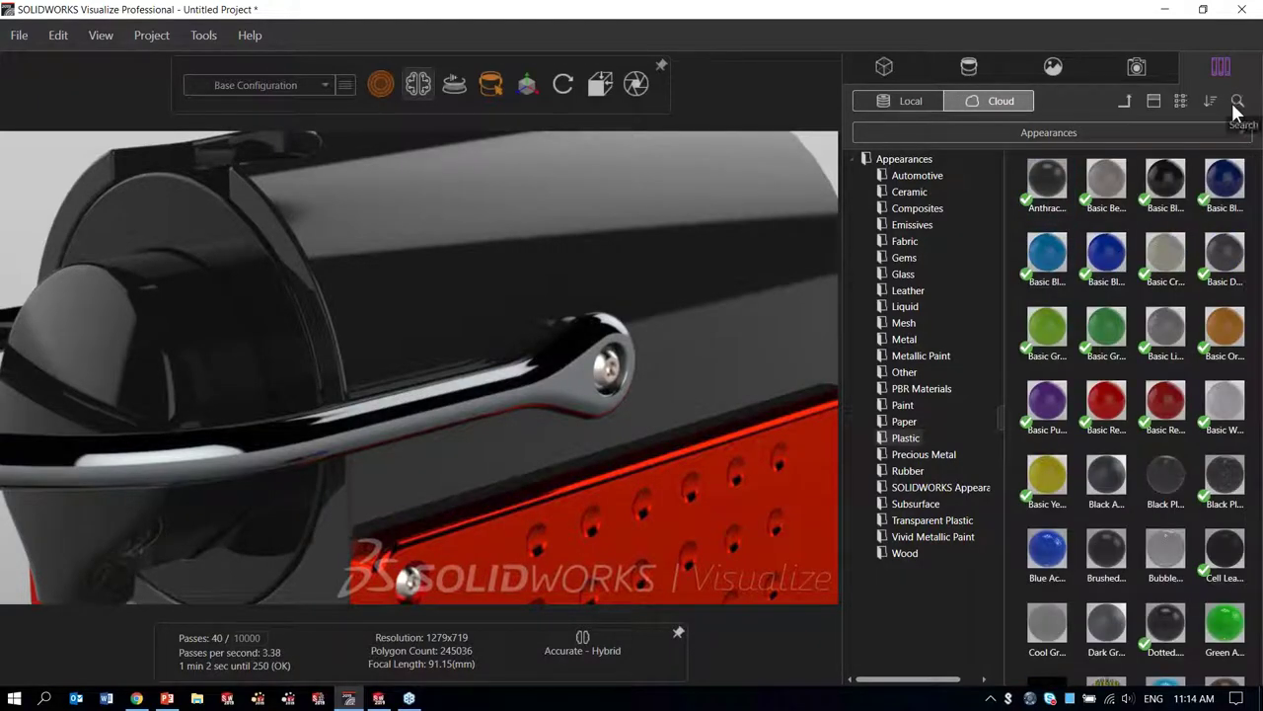
{"action": "left_click", "coordinate": [1124, 131]}
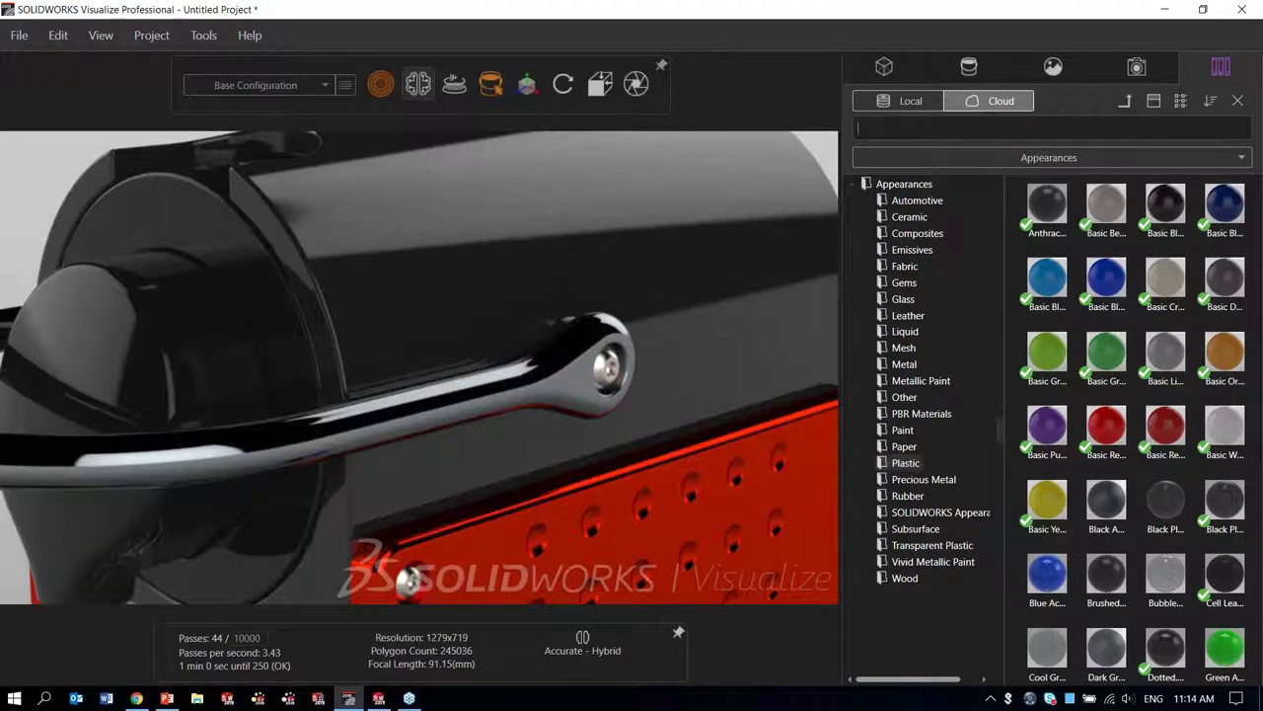
{"action": "type", "text": "MOLD"}
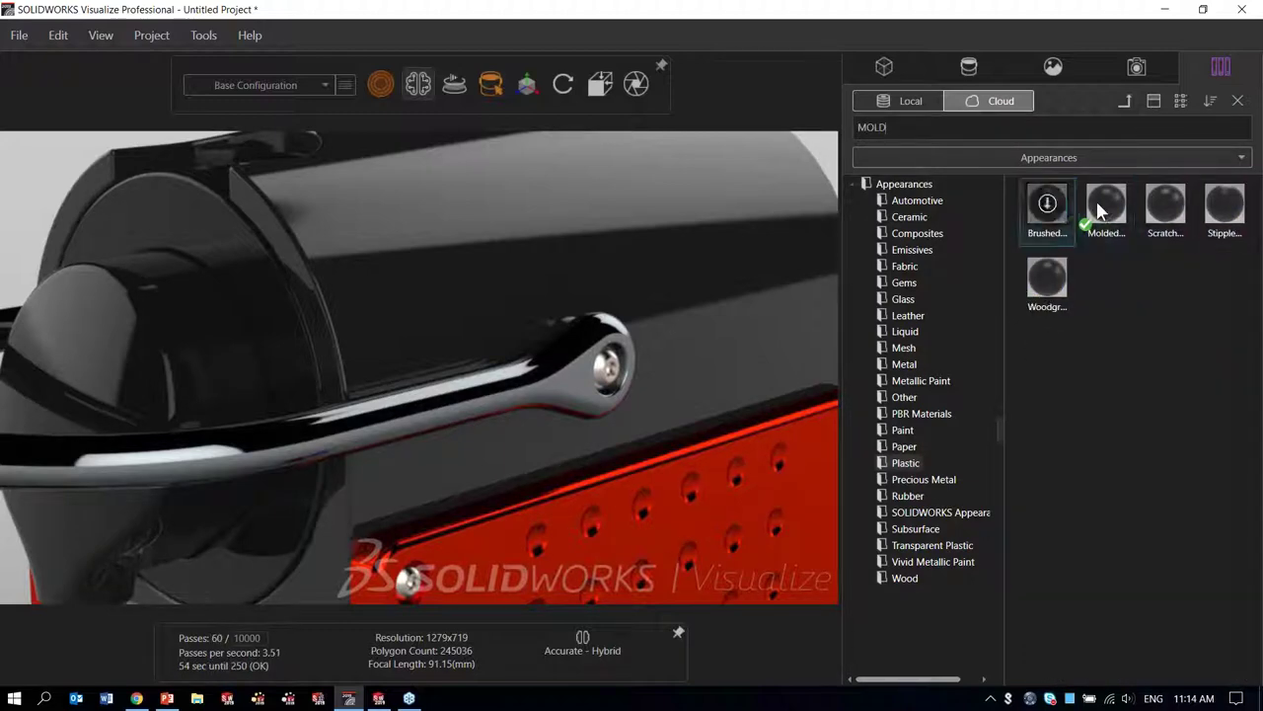
{"action": "left_click_drag", "start_coordinate": [1105, 207], "coordinate": [507, 313]}
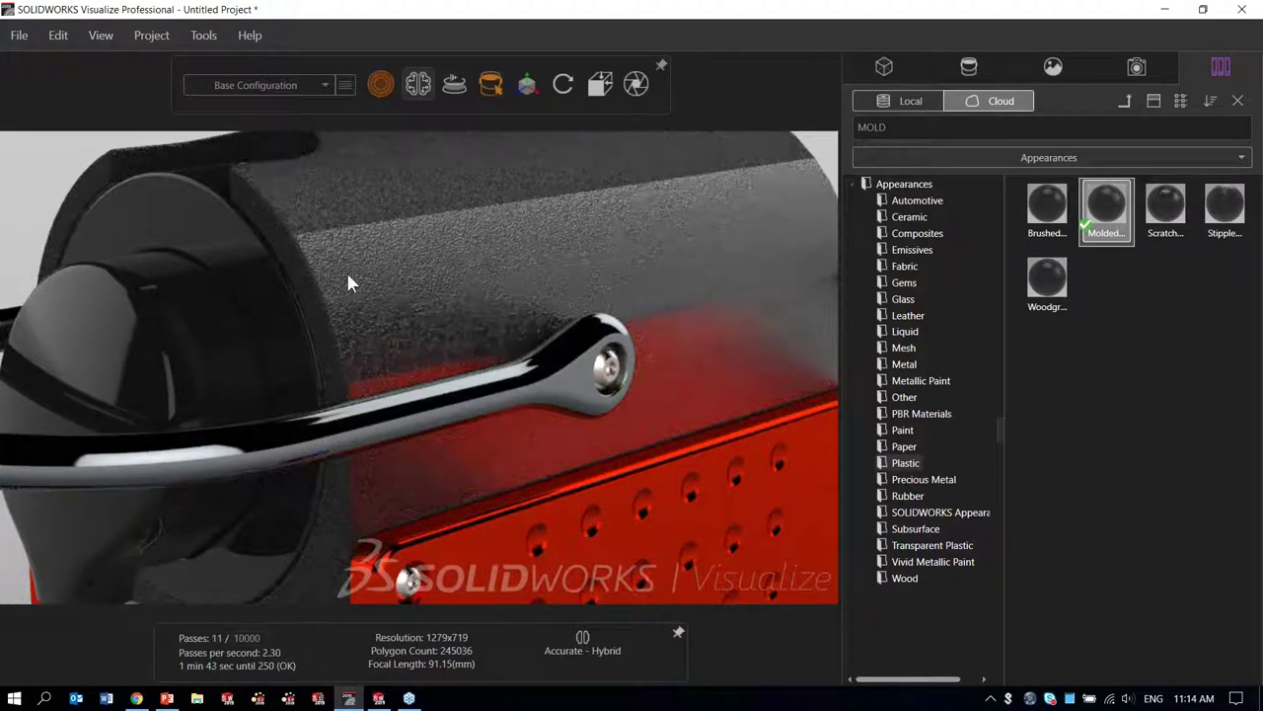
{"action": "left_click", "coordinate": [968, 66]}
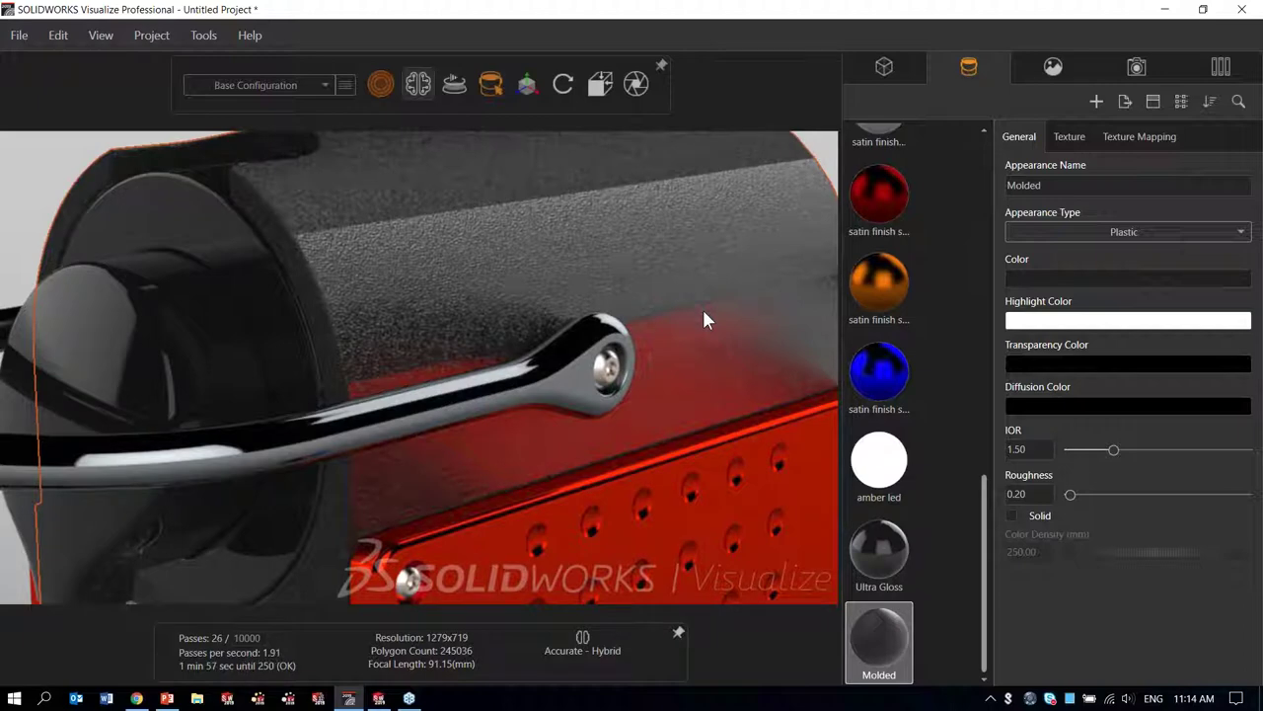
Step: Set the Molded bump texture to strength 0.50 and tiling 5.00 in U and V
{"action": "left_click", "coordinate": [1069, 137]}
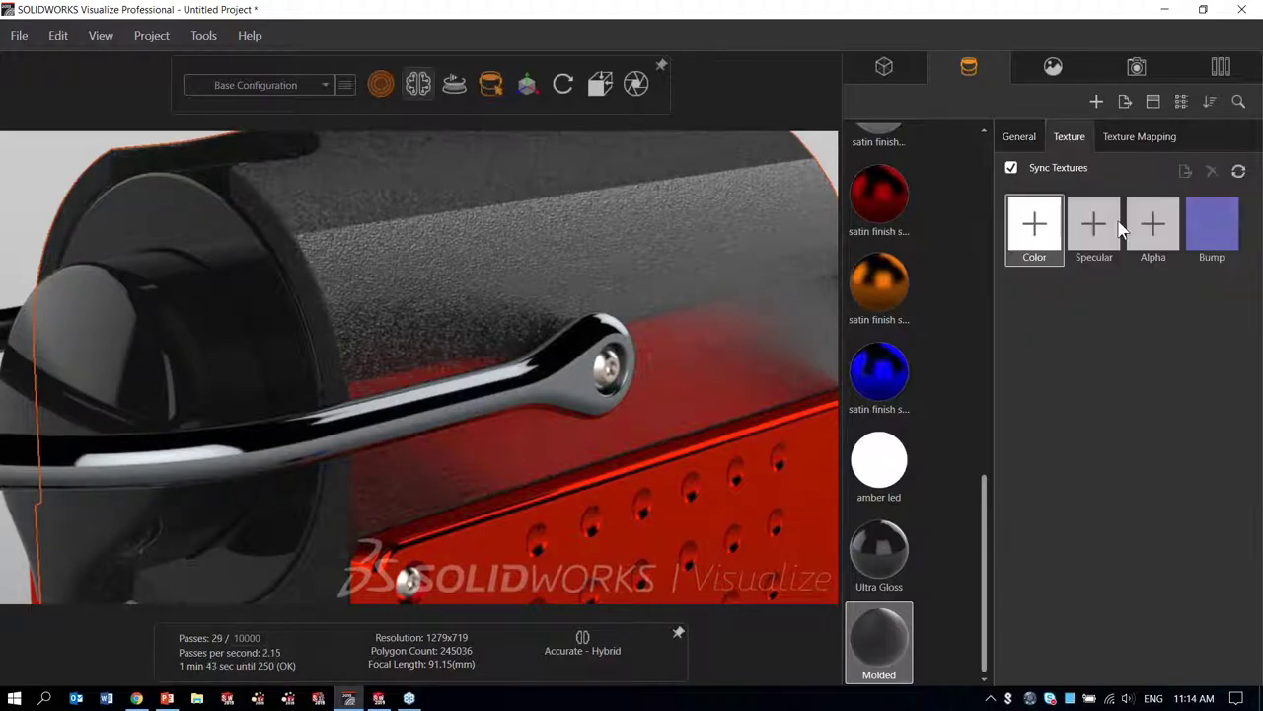
{"action": "left_click", "coordinate": [1223, 240]}
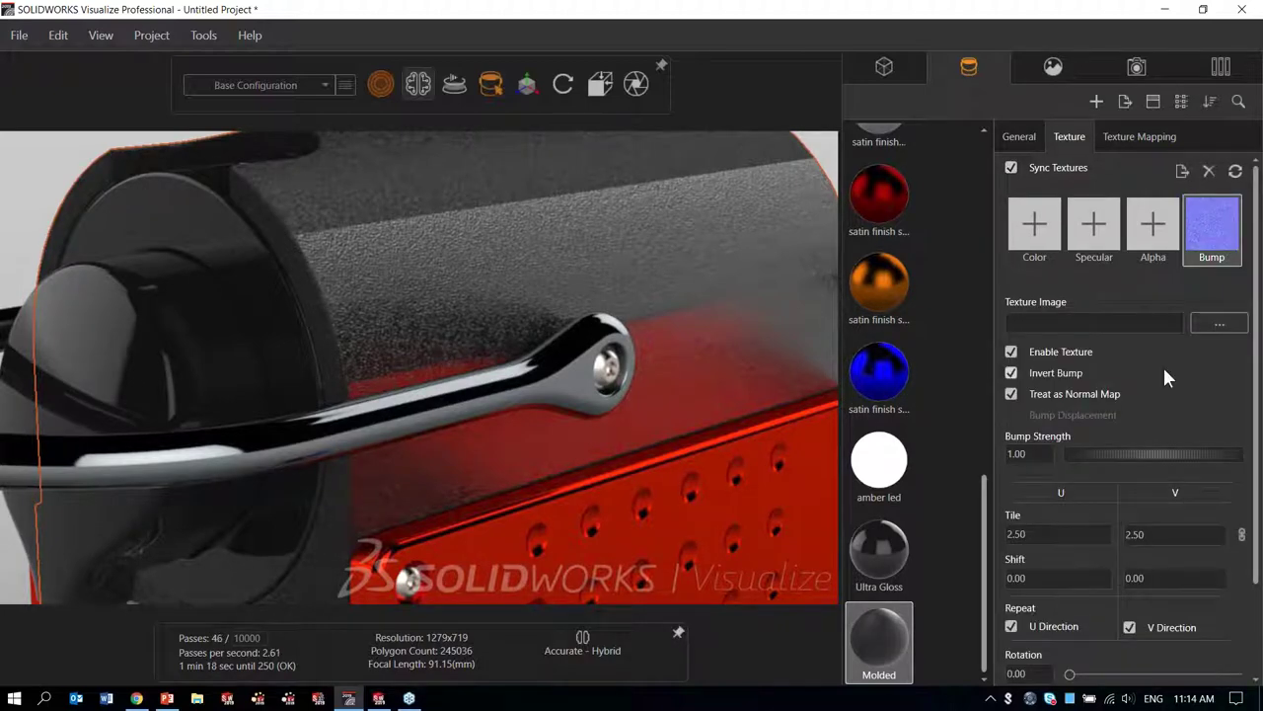
{"action": "left_click", "coordinate": [1041, 458]}
{"action": "type", "text": "5"}
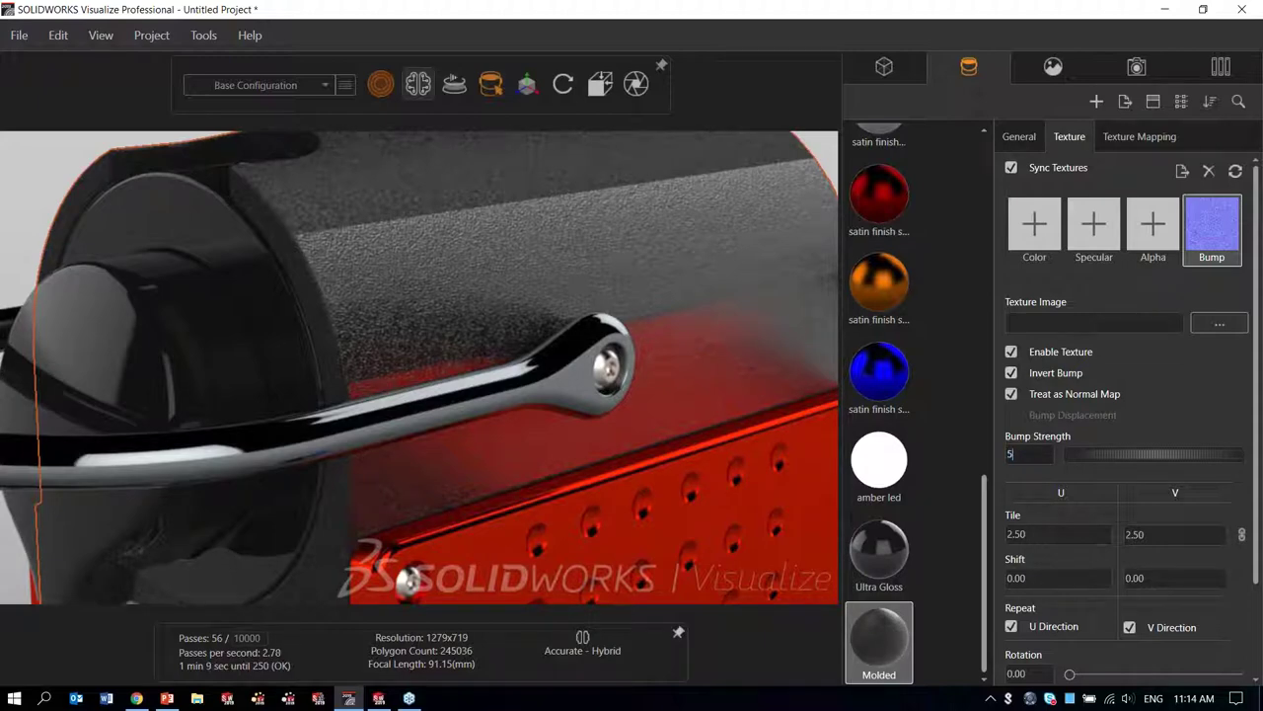
{"action": "key", "text": "Return"}
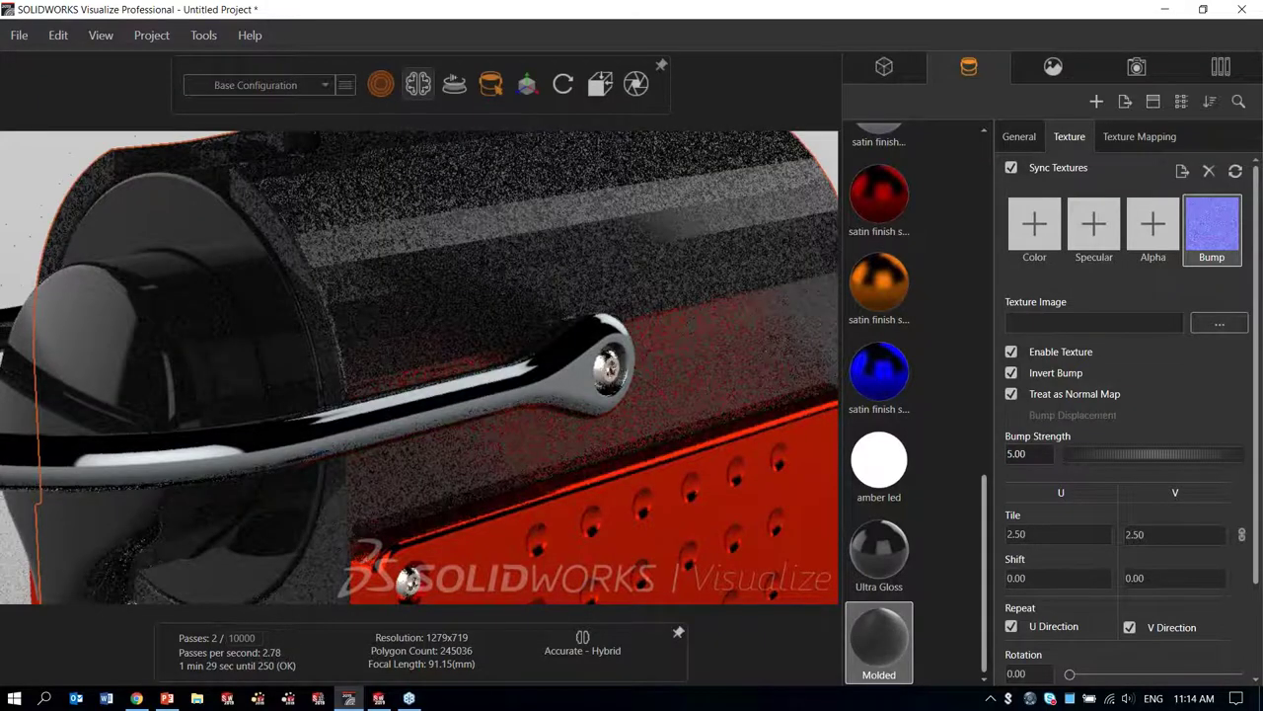
{"action": "type", "text": ".5"}
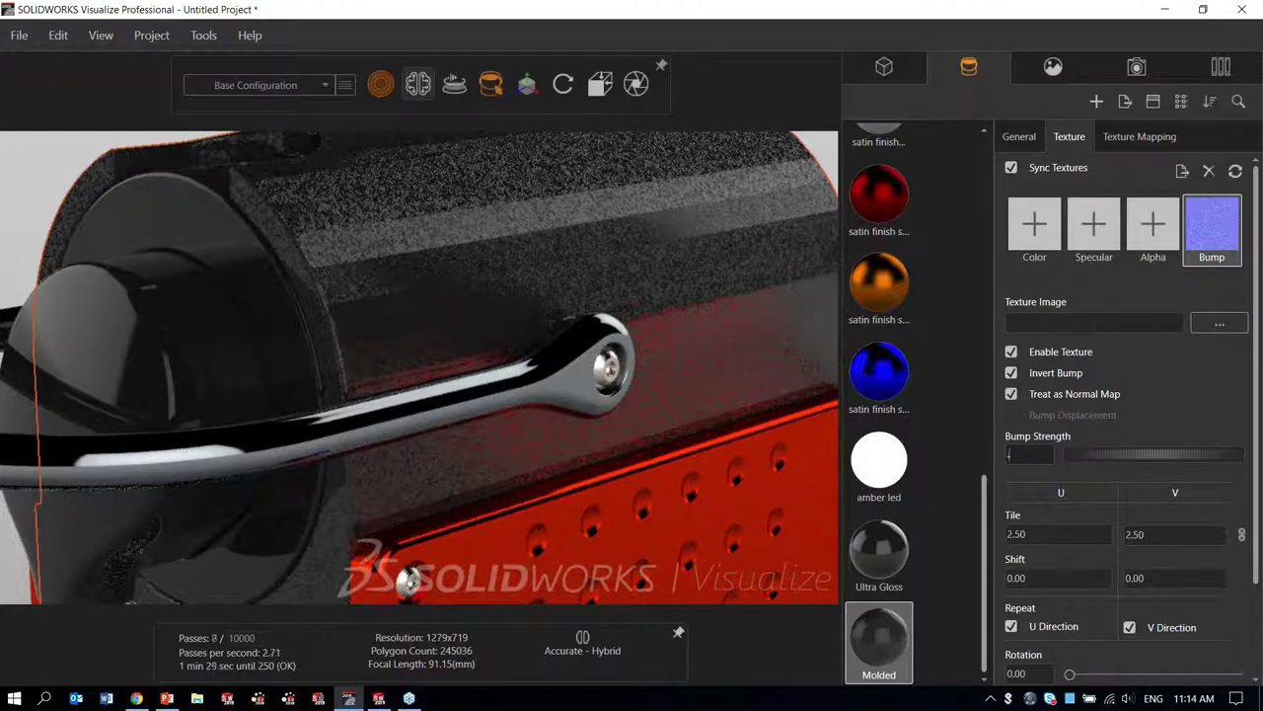
{"action": "key", "text": "Return"}
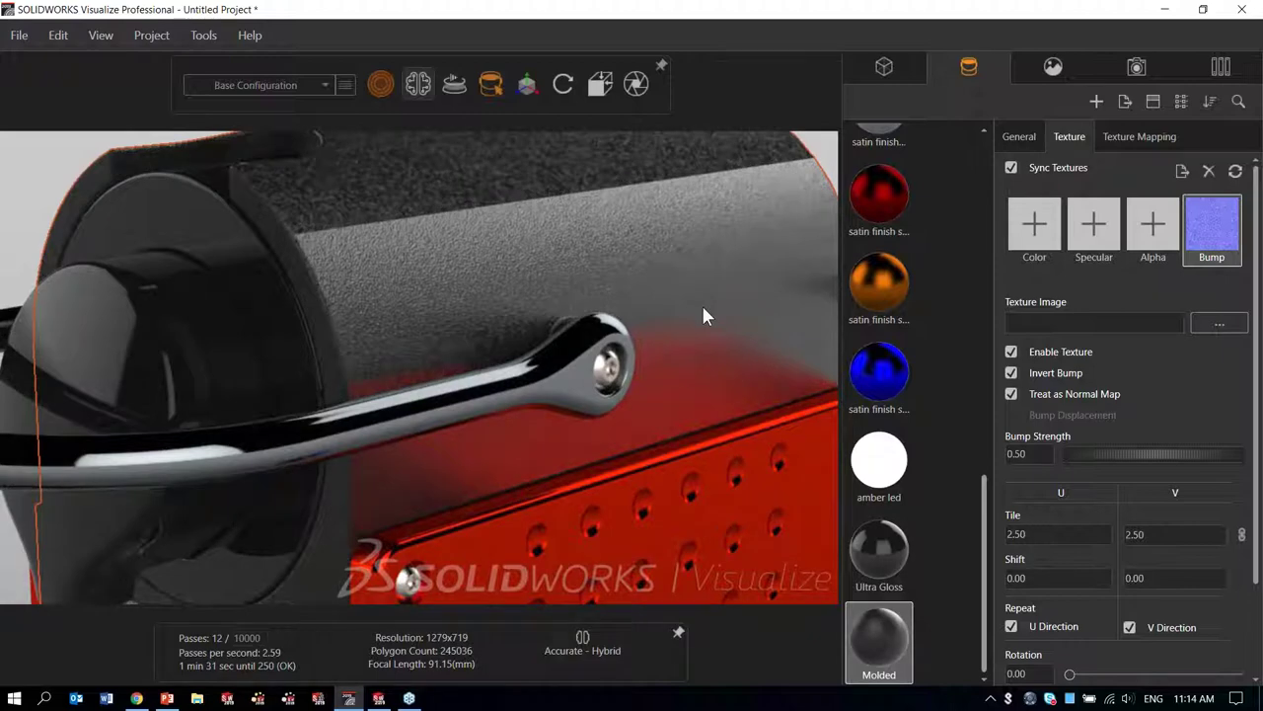
{"action": "left_click", "coordinate": [1061, 534]}
{"action": "type", "text": "5"}
{"action": "key", "text": "Tab"}
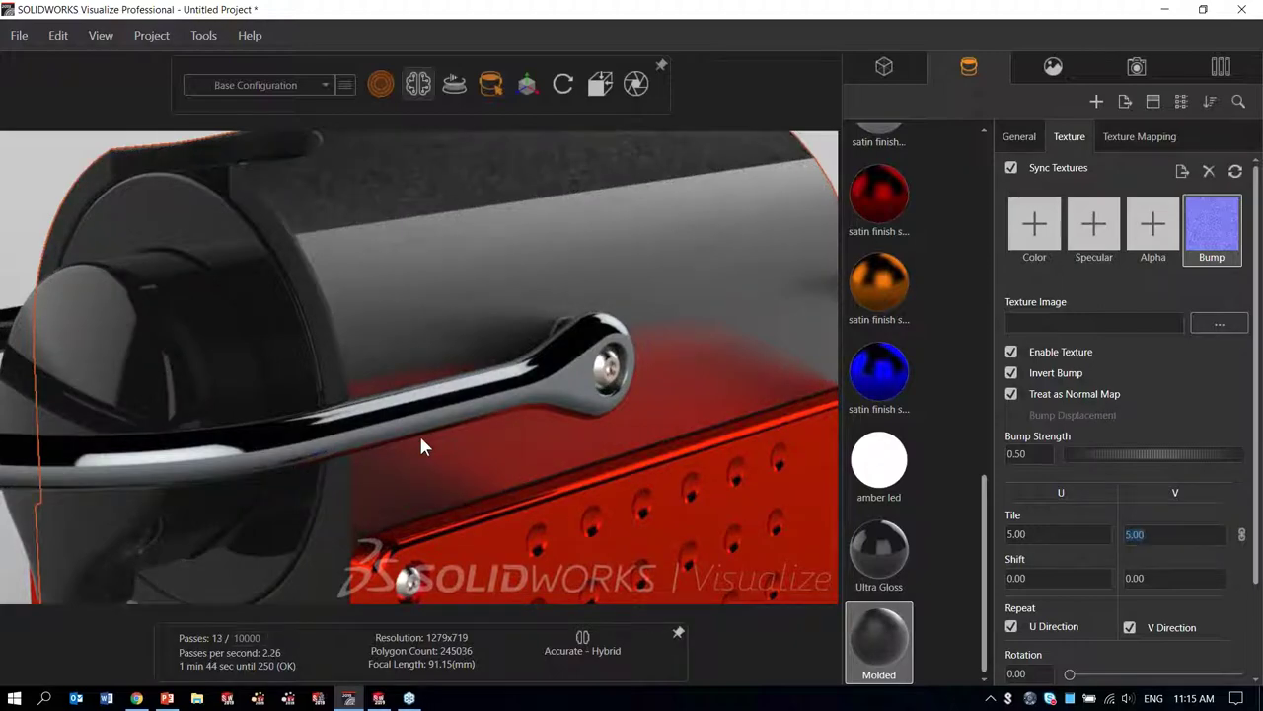
{"action": "scroll", "coordinate": [460, 411], "scroll_direction": "down", "scroll_amount": 3}
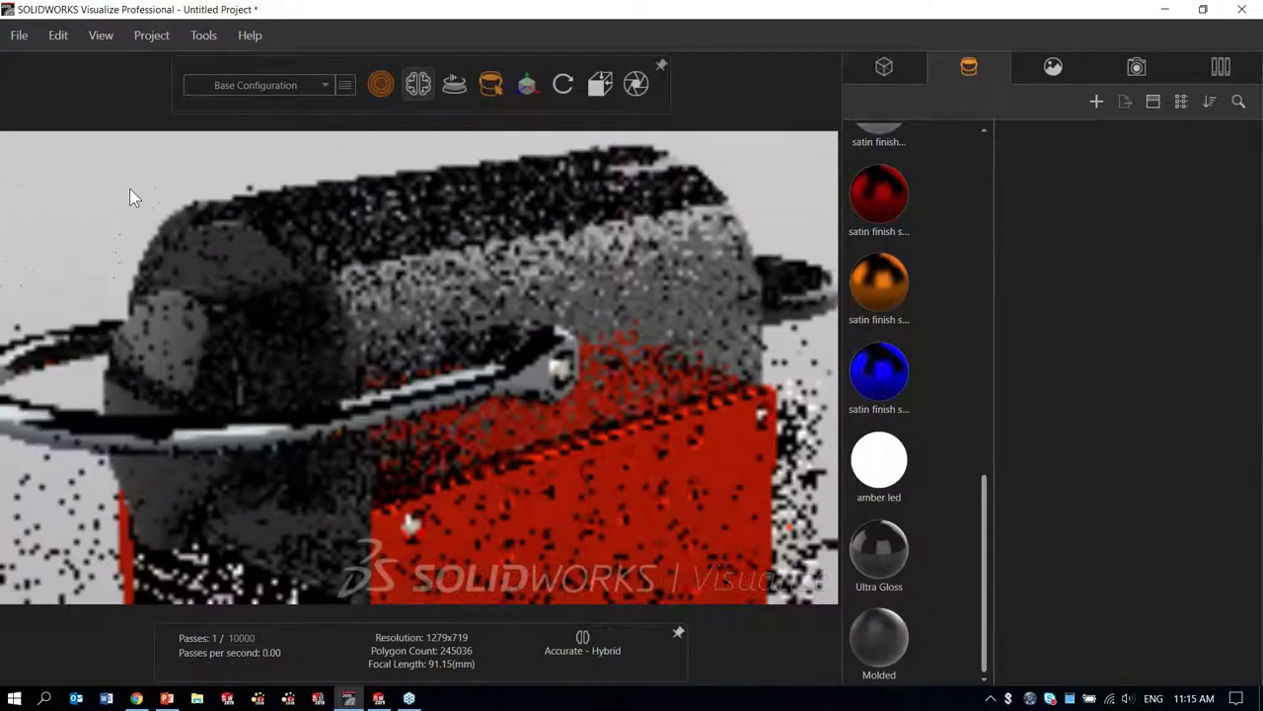
{"action": "left_click", "coordinate": [131, 192]}
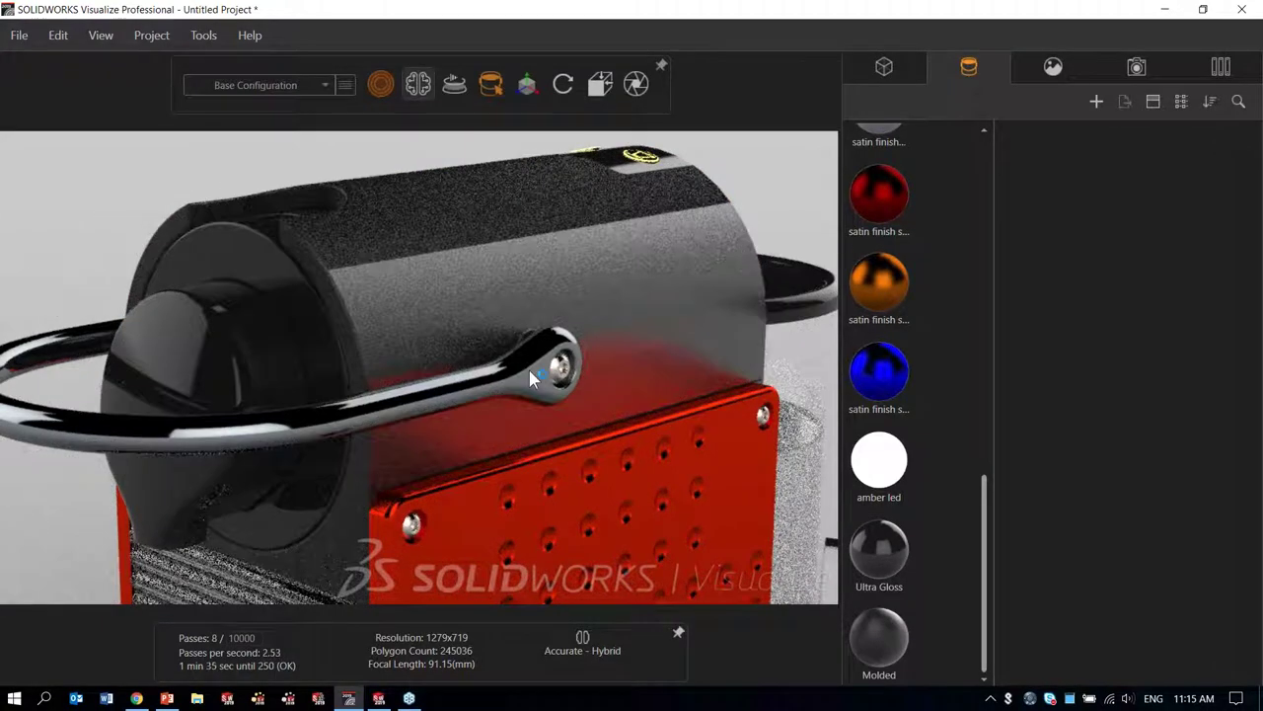
Step: Zoom out and orbit to view the whole espresso machine from above
{"action": "scroll", "coordinate": [545, 368], "scroll_direction": "down", "scroll_amount": 2}
{"action": "scroll", "coordinate": [545, 368], "scroll_direction": "down", "scroll_amount": 5}
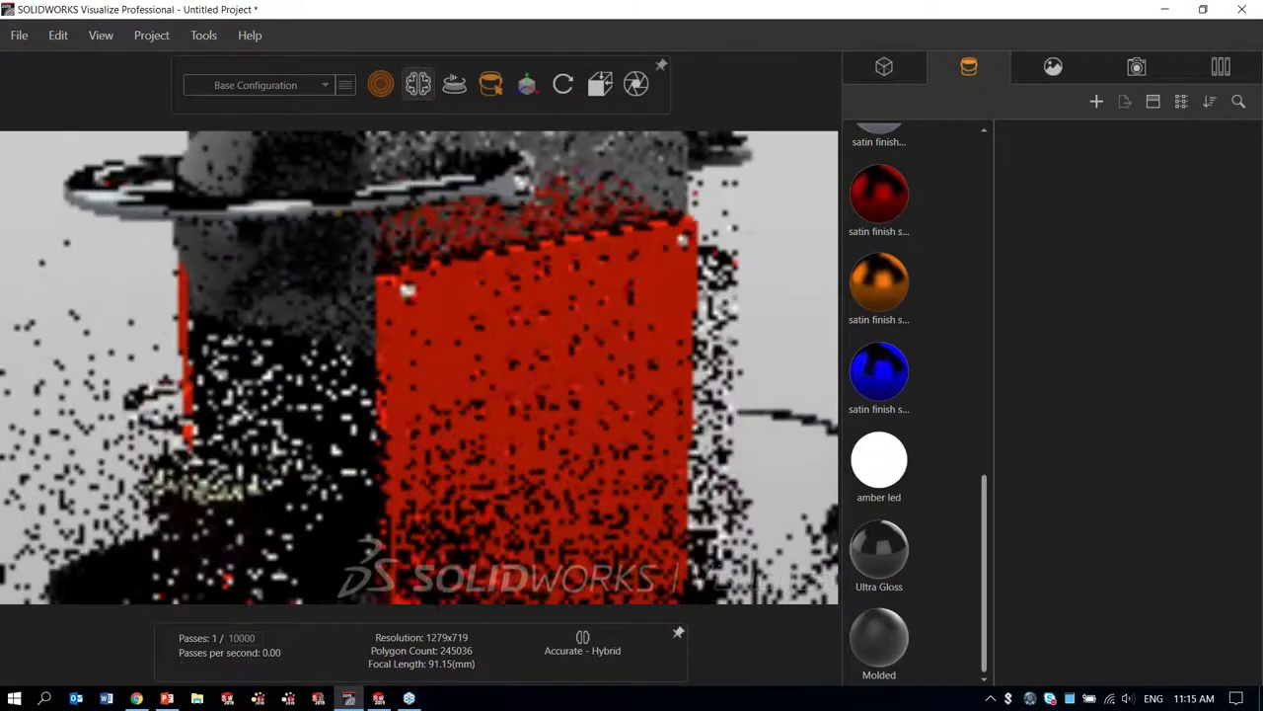
{"action": "scroll", "coordinate": [627, 360], "scroll_direction": "up", "scroll_amount": 4}
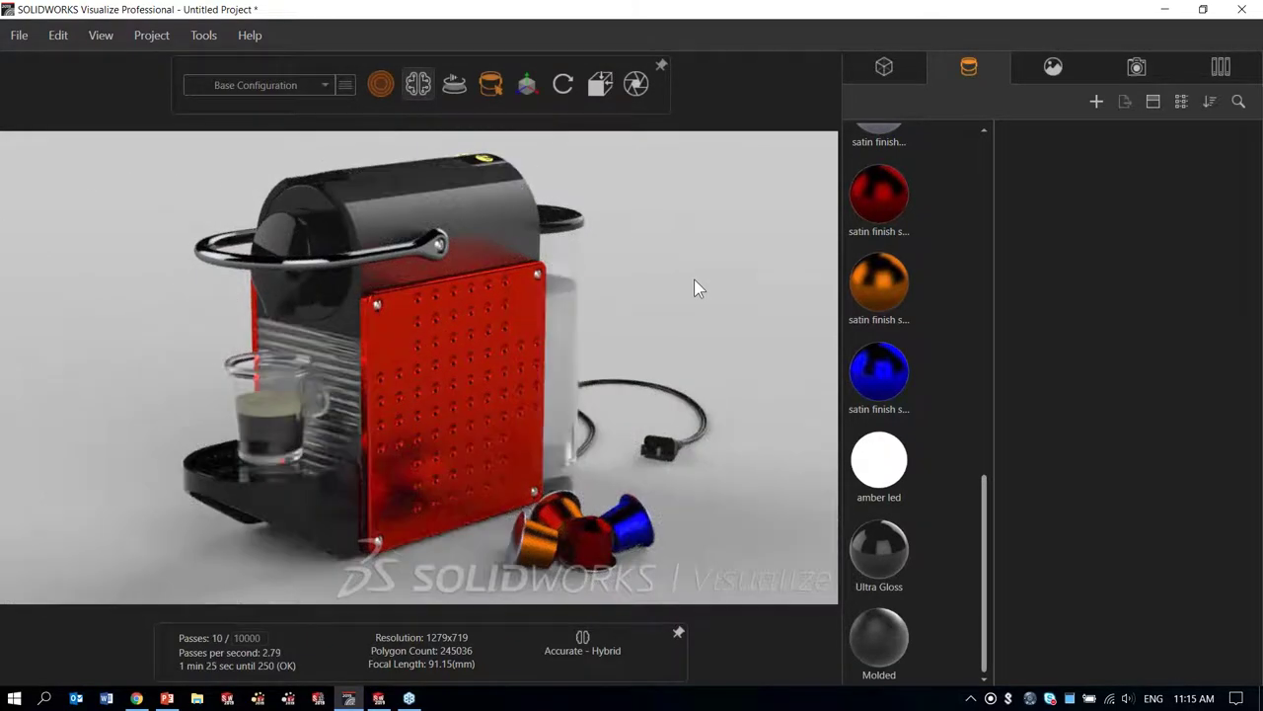
{"action": "left_click_drag", "start_coordinate": [628, 305], "coordinate": [622, 304]}
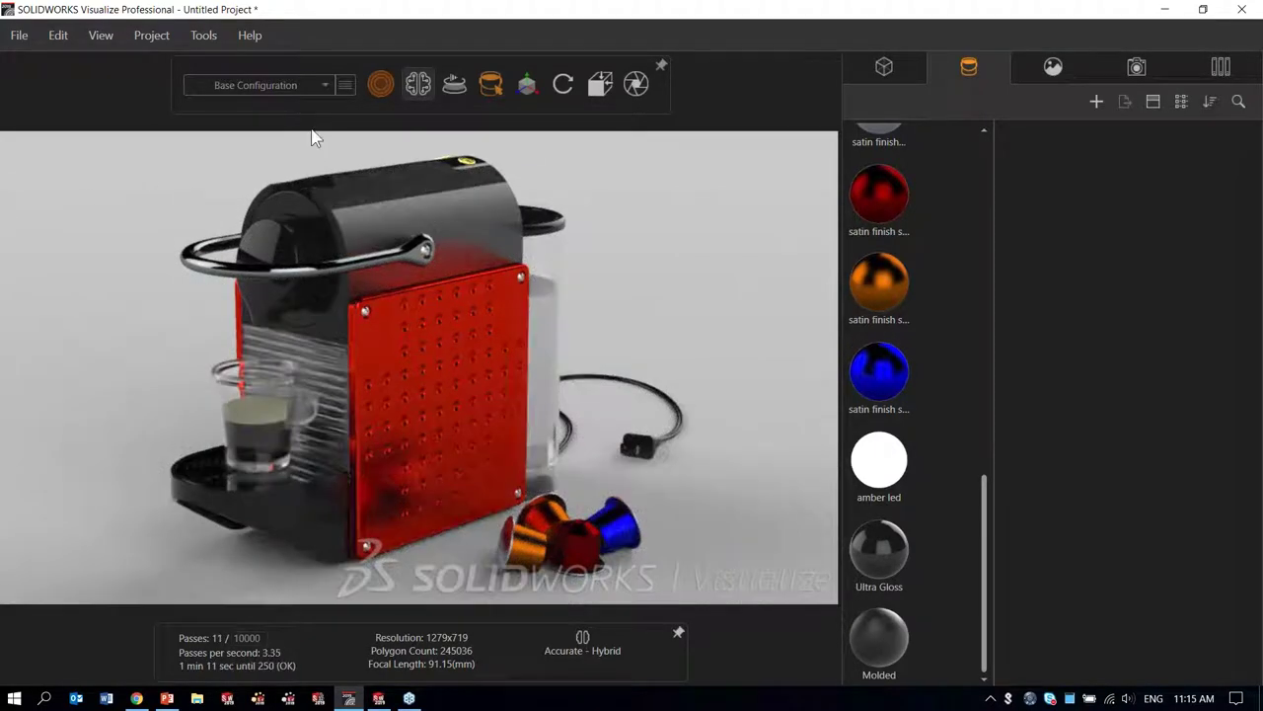
Step: Add a new configuration and rename it from OREANGE to ORANGE
{"action": "left_click", "coordinate": [345, 85]}
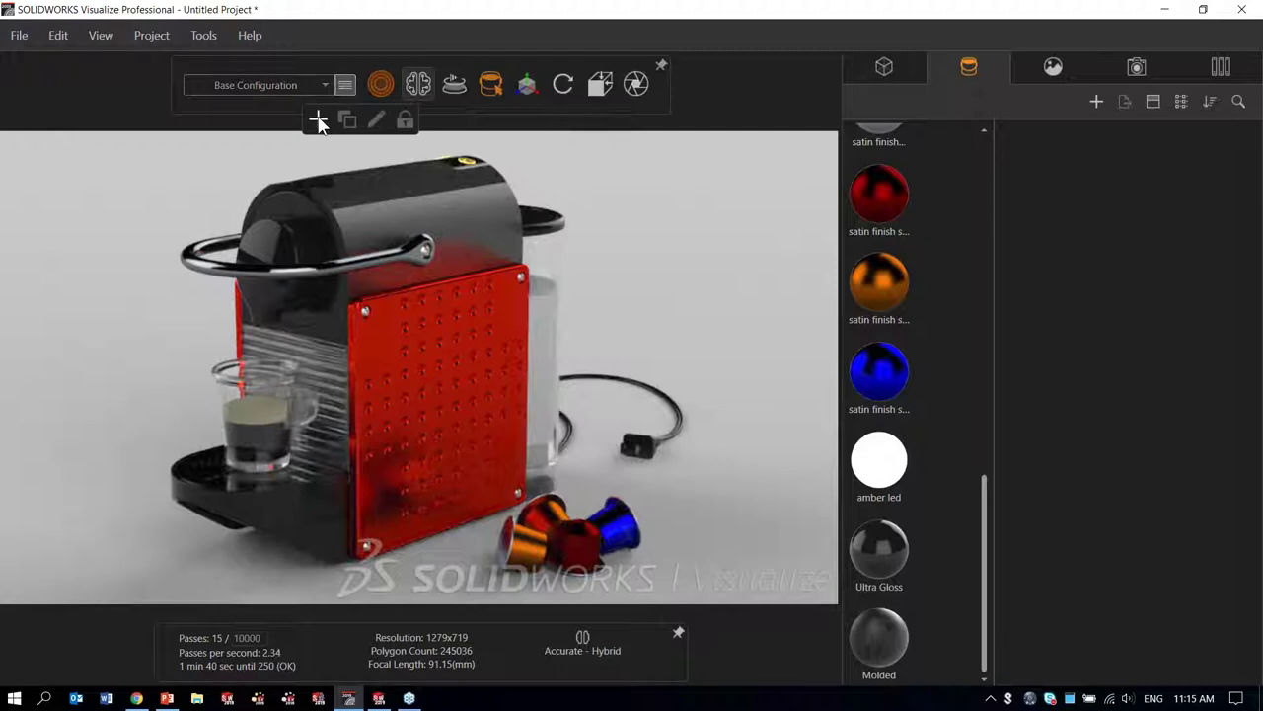
{"action": "left_click", "coordinate": [322, 118]}
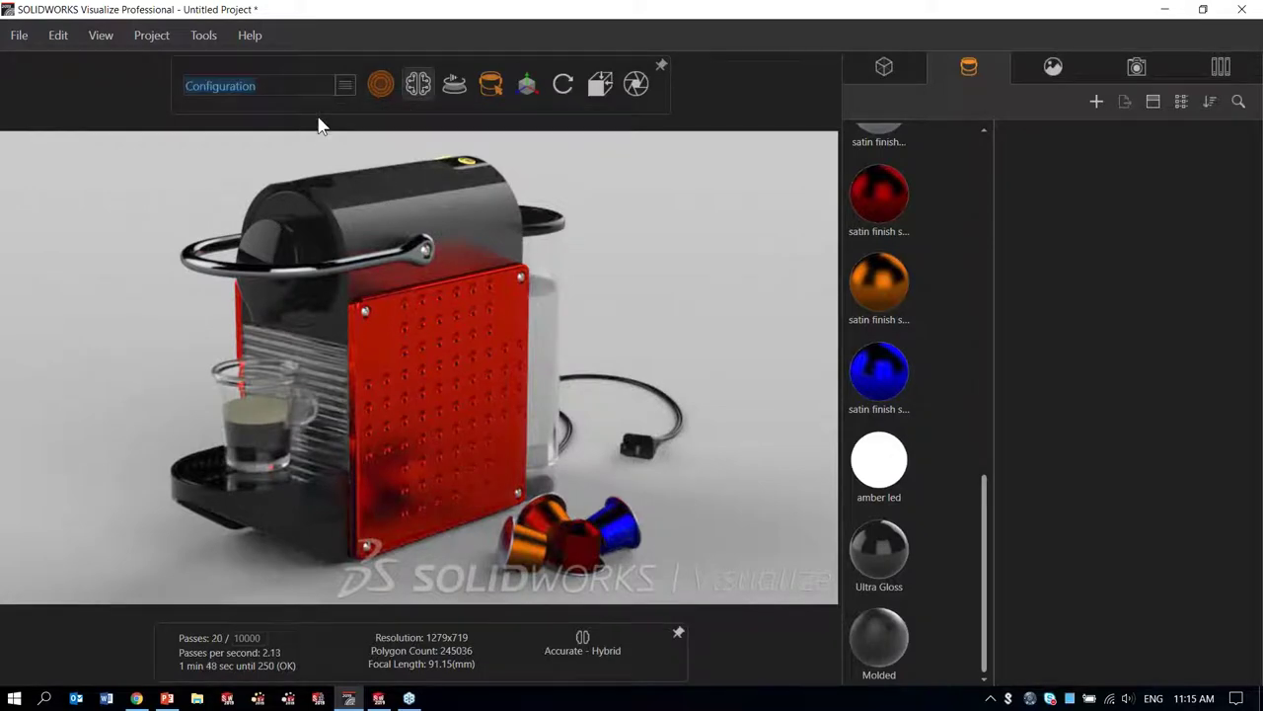
{"action": "type", "text": "OREANGE"}
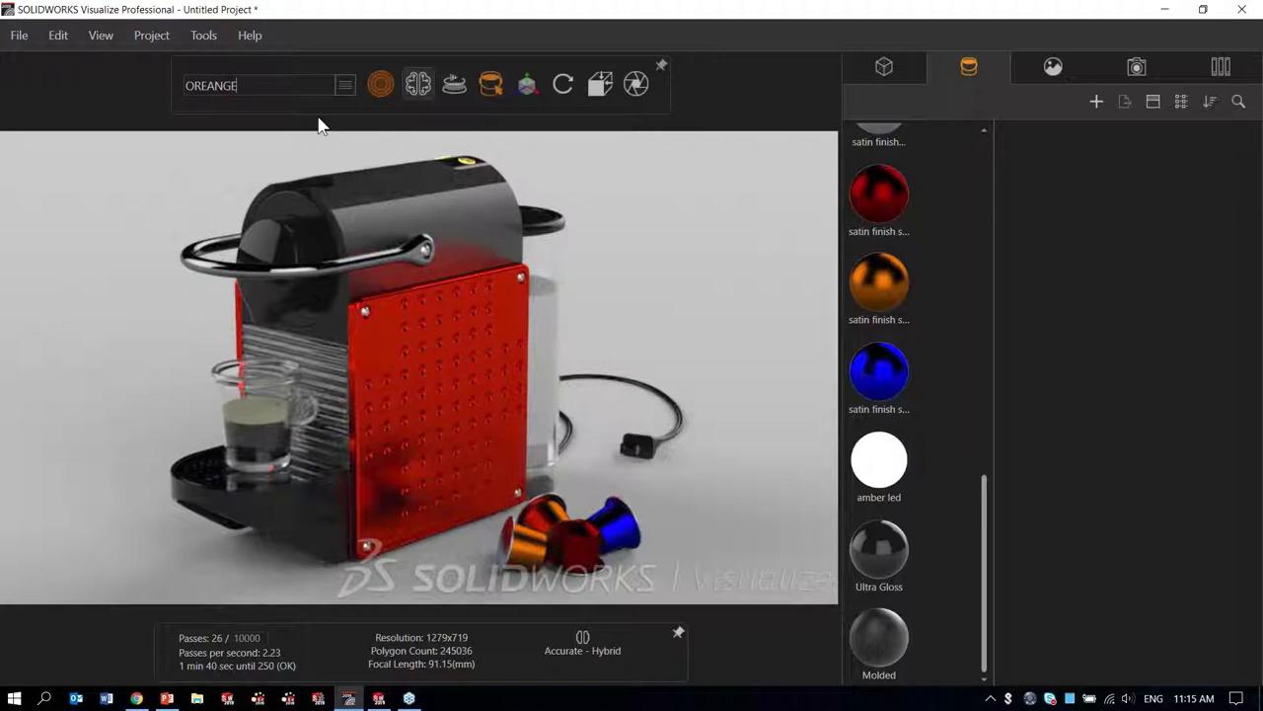
{"action": "key", "text": "Escape"}
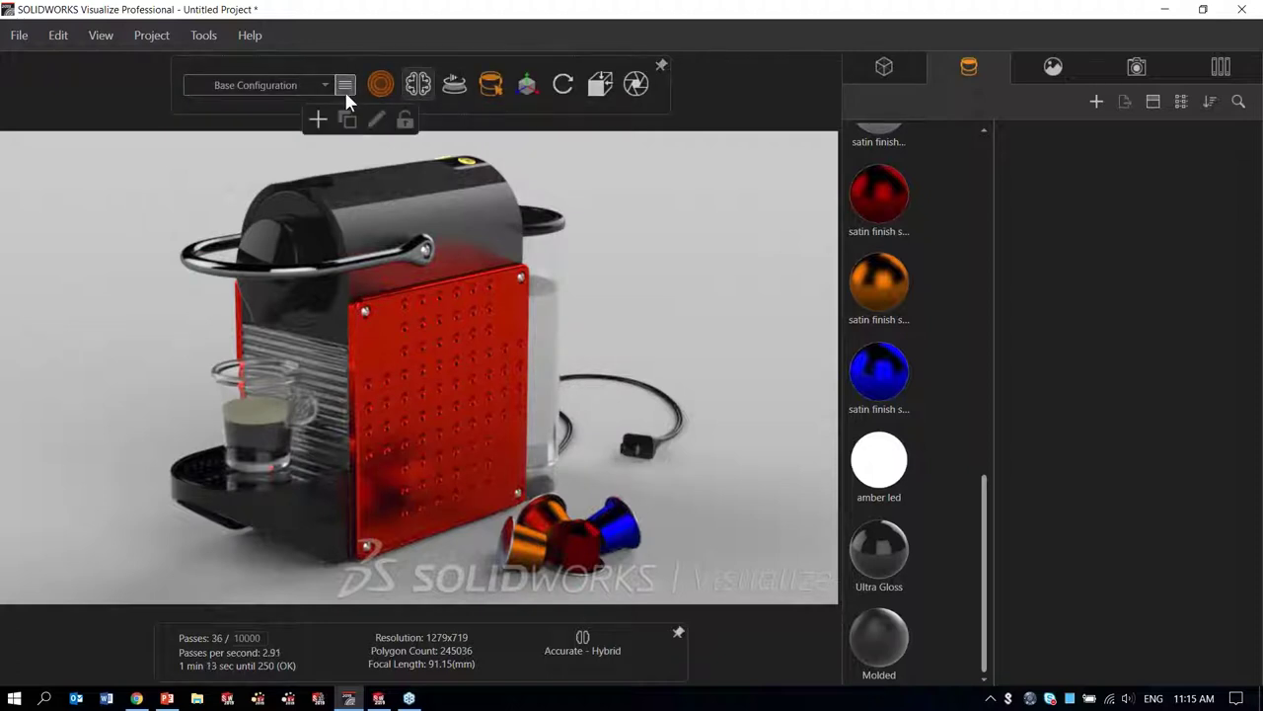
{"action": "left_click", "coordinate": [301, 85]}
{"action": "left_click", "coordinate": [256, 131]}
{"action": "mouse_move", "coordinate": [346, 87]}
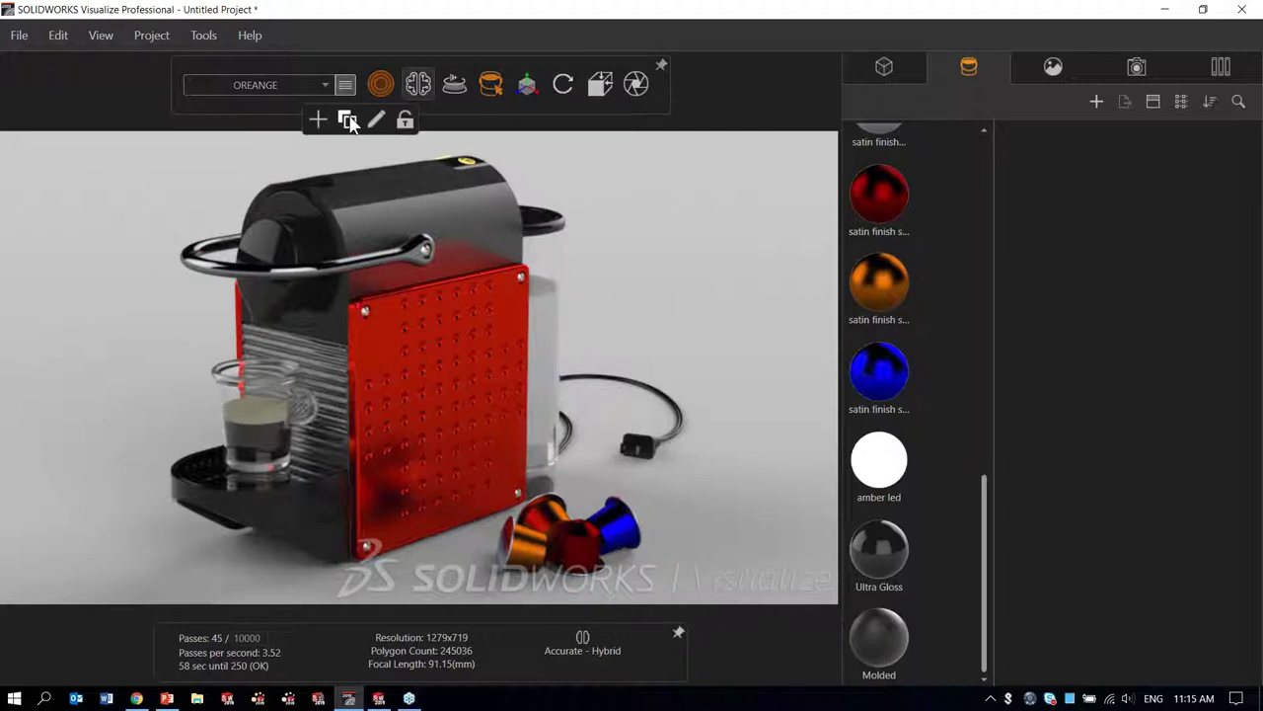
{"action": "left_click", "coordinate": [376, 120]}
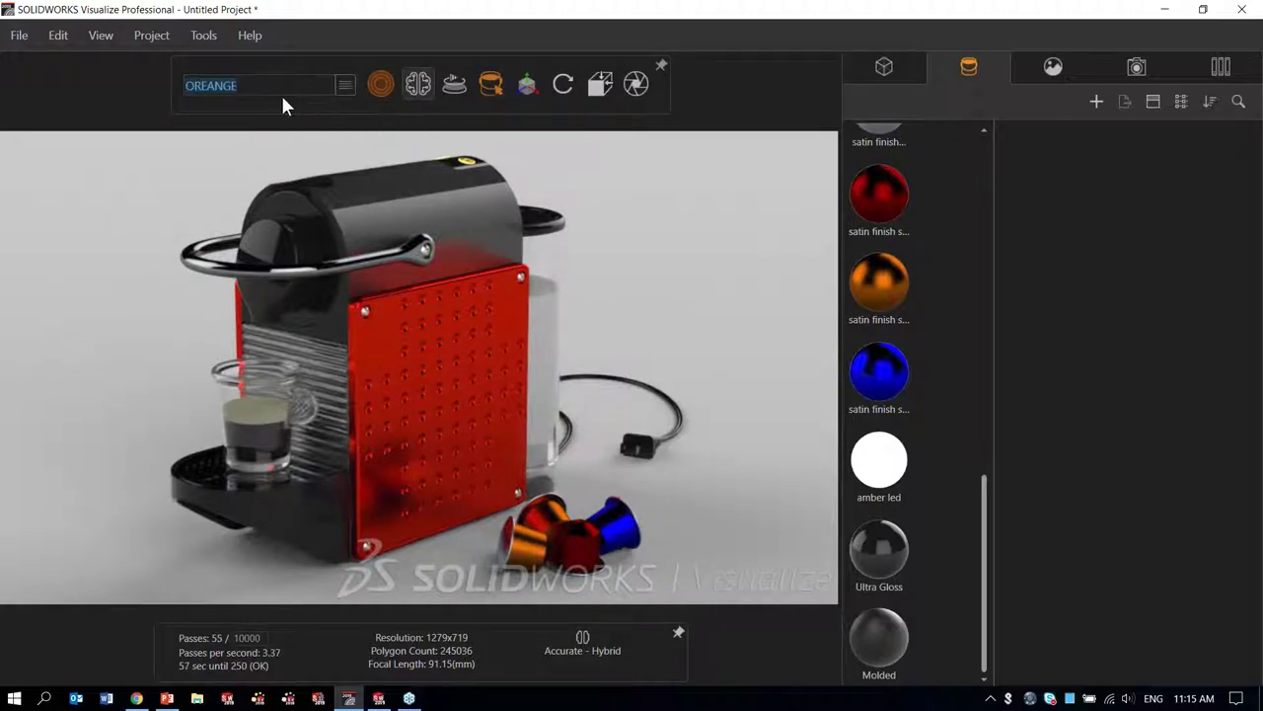
{"action": "type", "text": "ORANGE"}
{"action": "key", "text": "Return"}
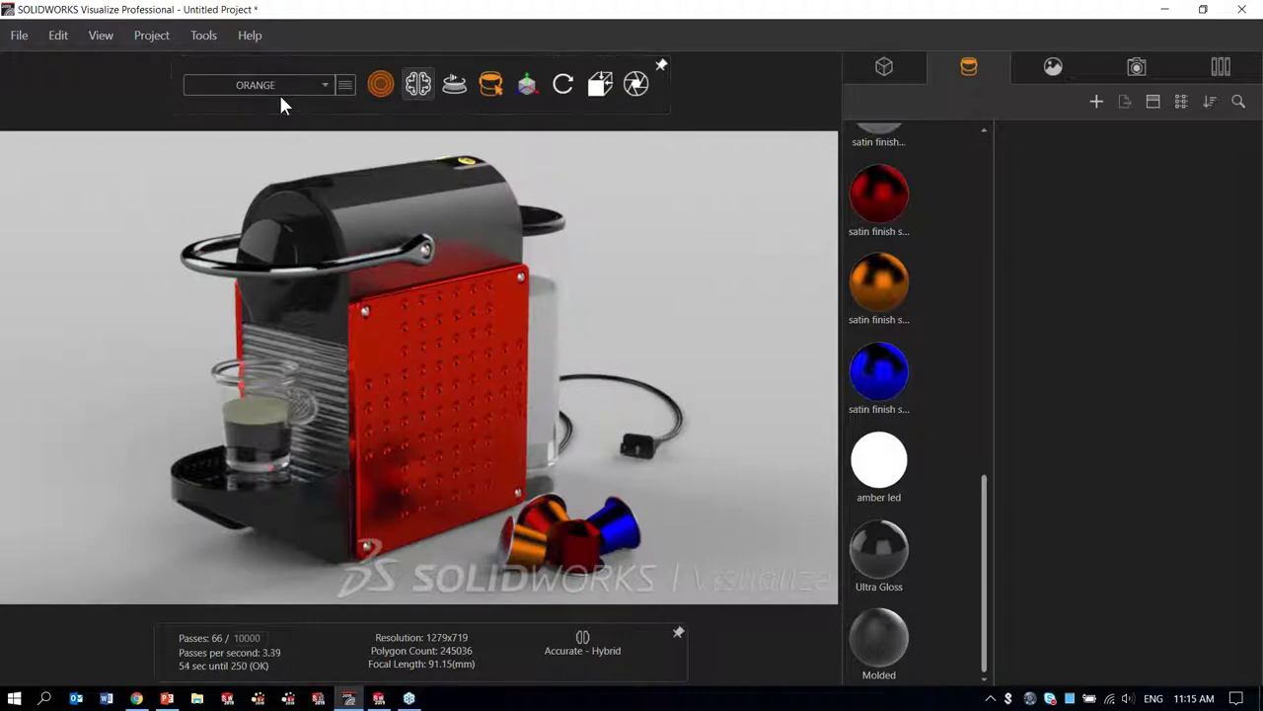
Step: Add another configuration named GREEN
{"action": "left_click", "coordinate": [347, 85]}
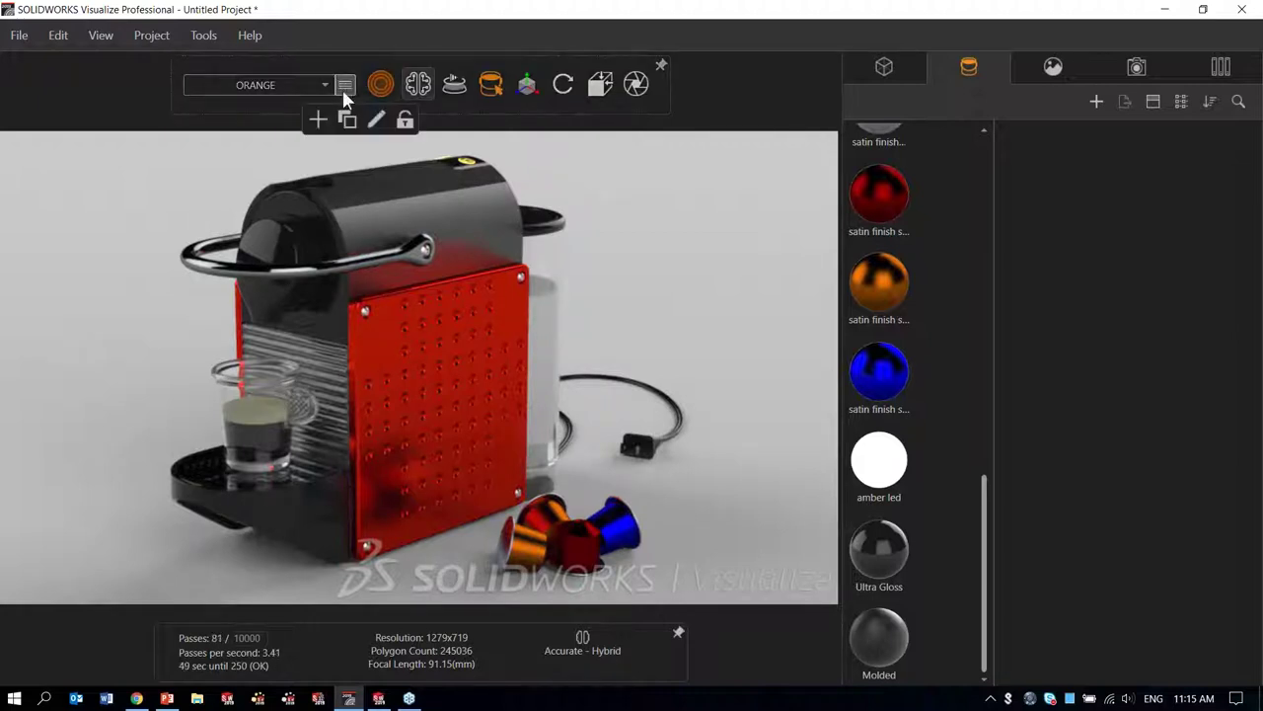
{"action": "left_click", "coordinate": [317, 120]}
{"action": "type", "text": "GREEN"}
{"action": "key", "text": "Return"}
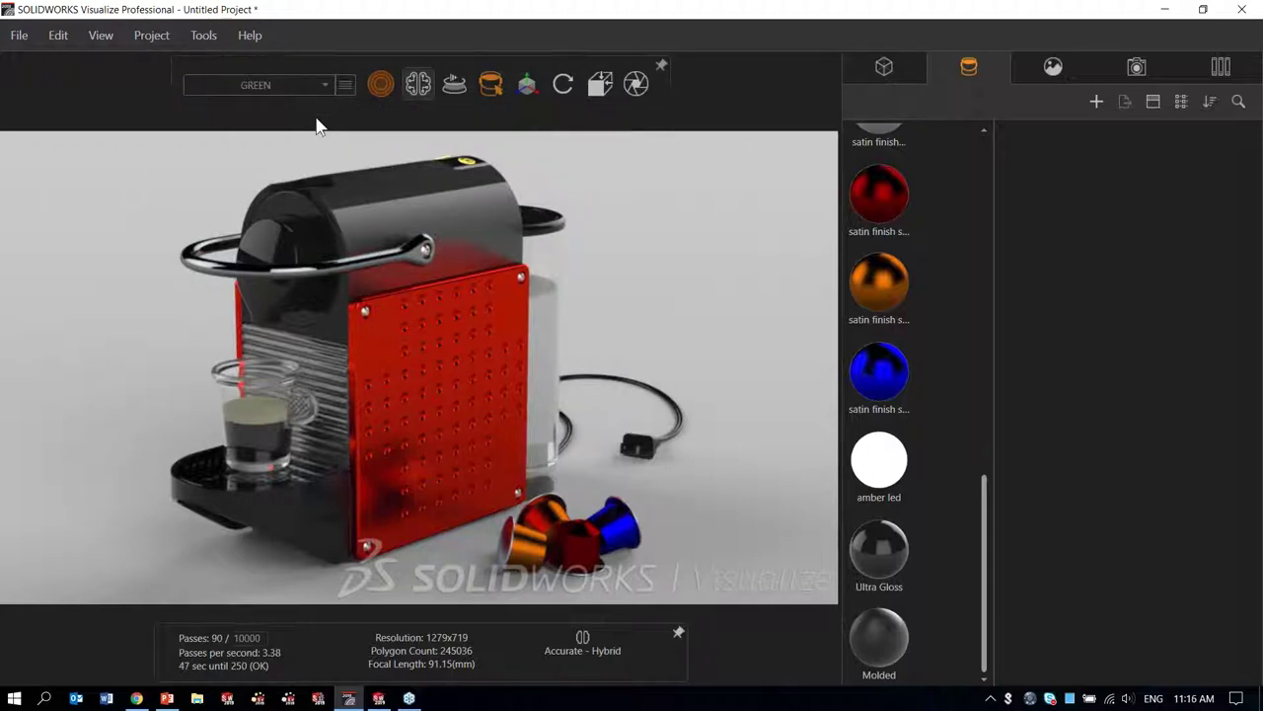
{"action": "left_click", "coordinate": [439, 392]}
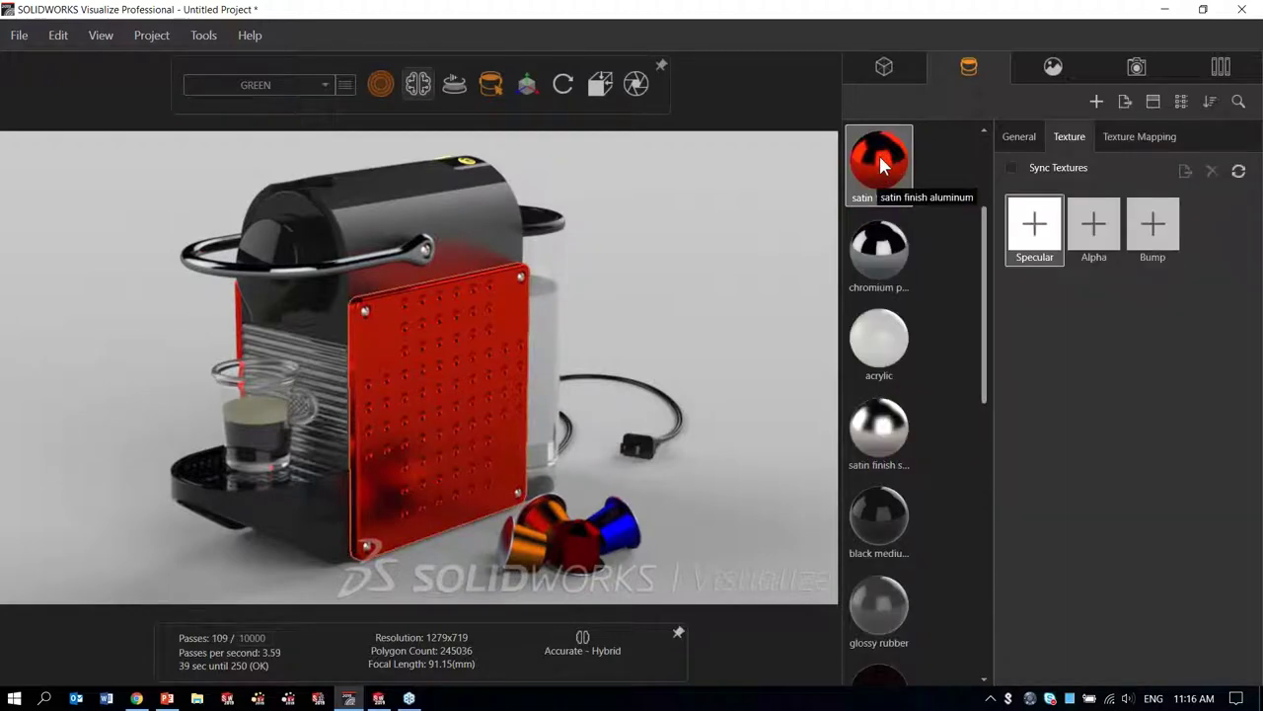
Step: Recolour satin finish aluminum 2 to HSV 143/85/70 and apply it to the side panel
{"action": "left_click", "coordinate": [884, 166]}
{"action": "left_click", "coordinate": [981, 563]}
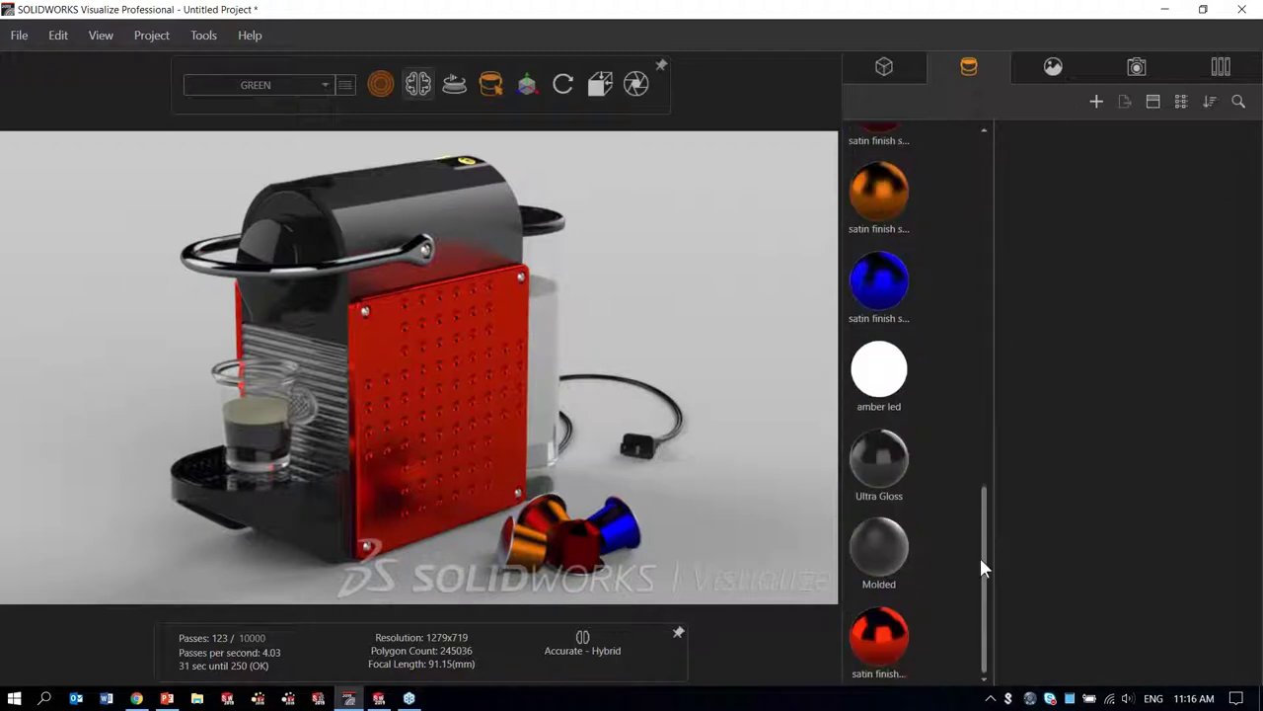
{"action": "left_click", "coordinate": [884, 633]}
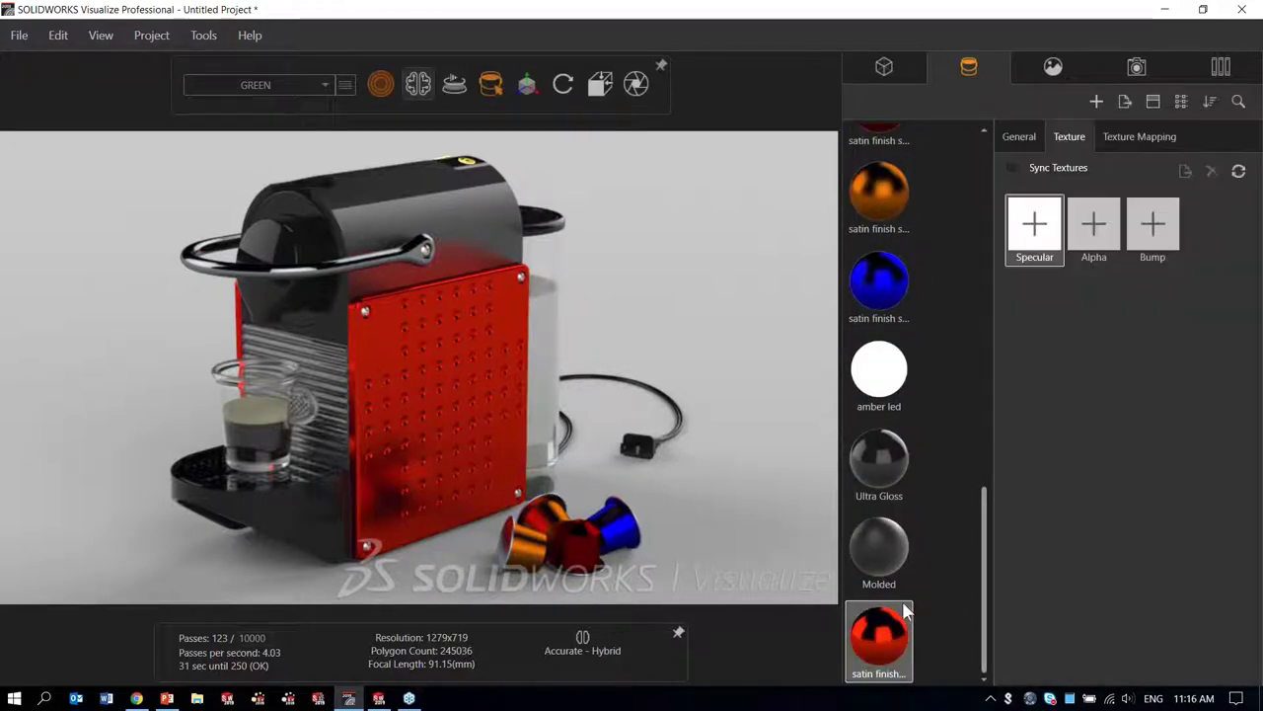
{"action": "left_click", "coordinate": [1020, 132]}
{"action": "left_click", "coordinate": [1076, 282]}
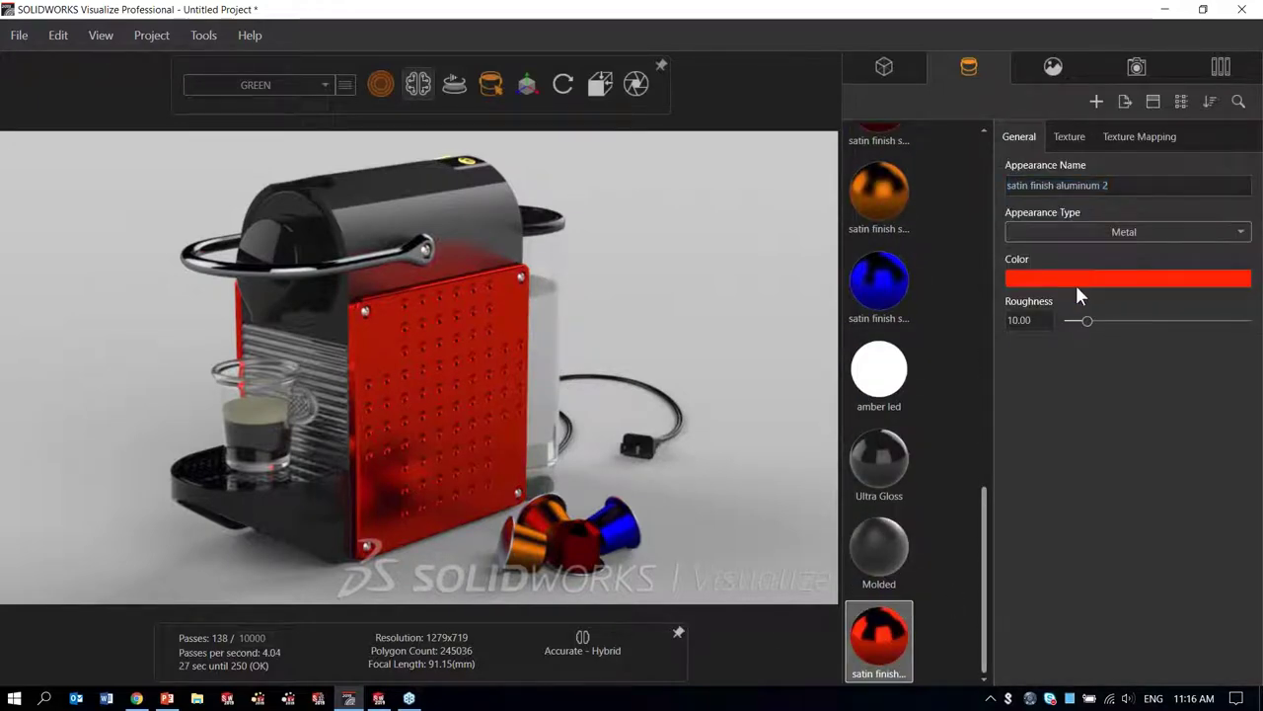
{"action": "left_click", "coordinate": [940, 329]}
{"action": "left_click_drag", "start_coordinate": [875, 418], "coordinate": [903, 418]}
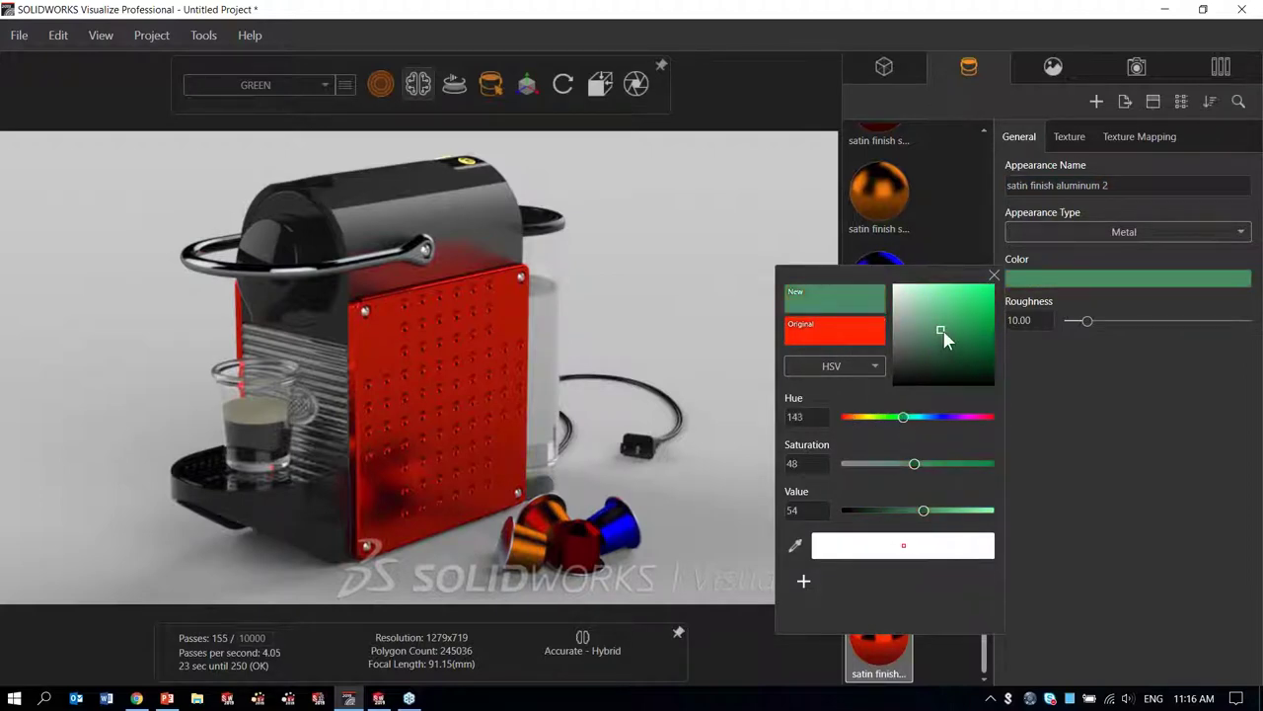
{"action": "left_click_drag", "start_coordinate": [976, 326], "coordinate": [979, 316]}
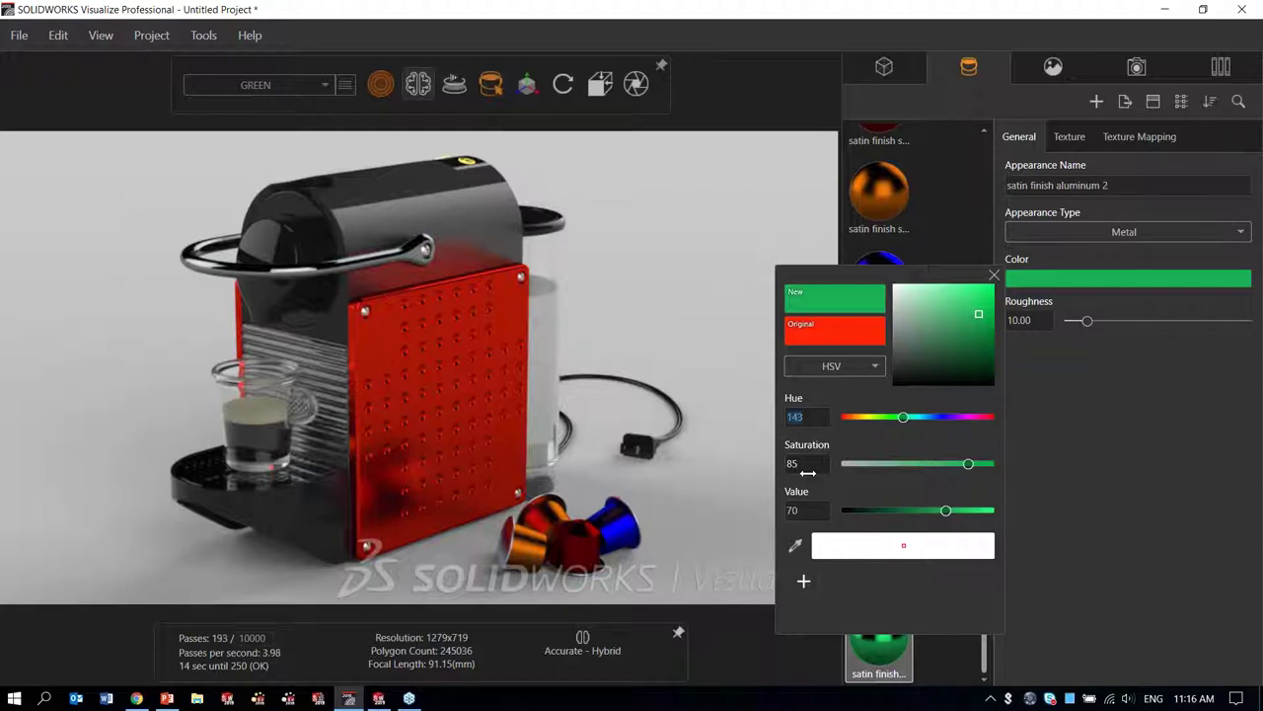
{"action": "left_click", "coordinate": [851, 363]}
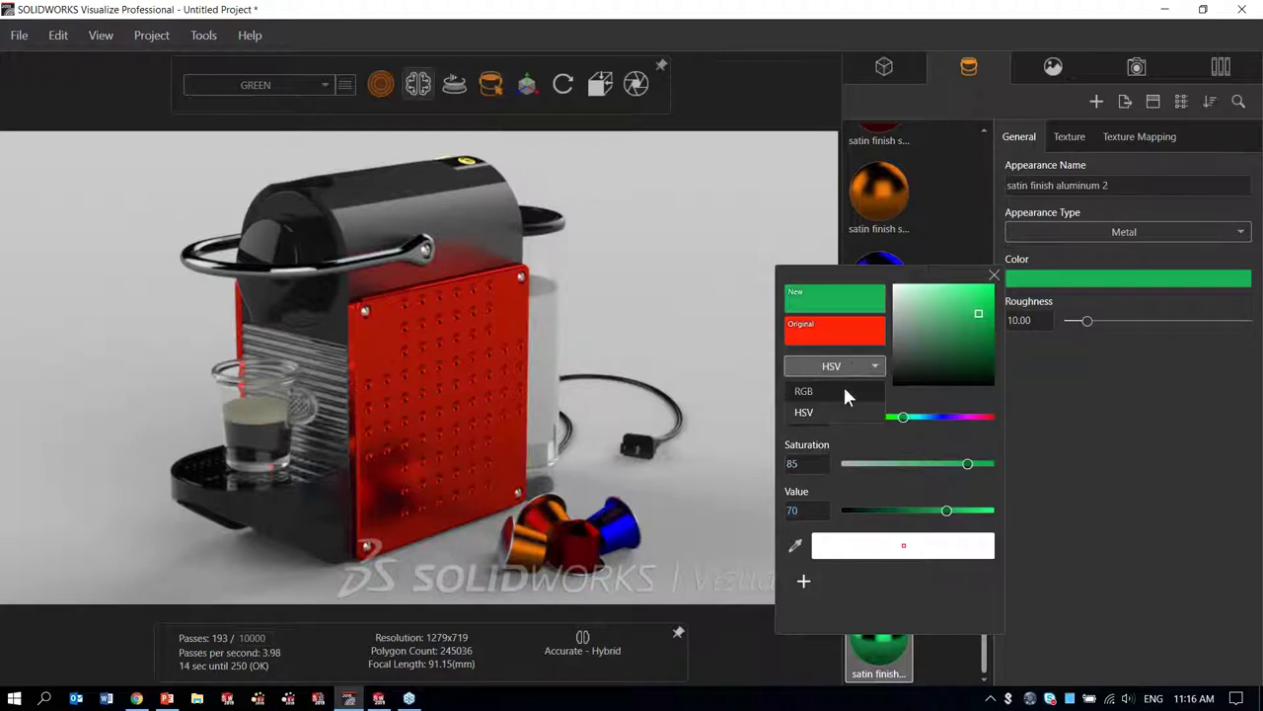
{"action": "left_click", "coordinate": [846, 362]}
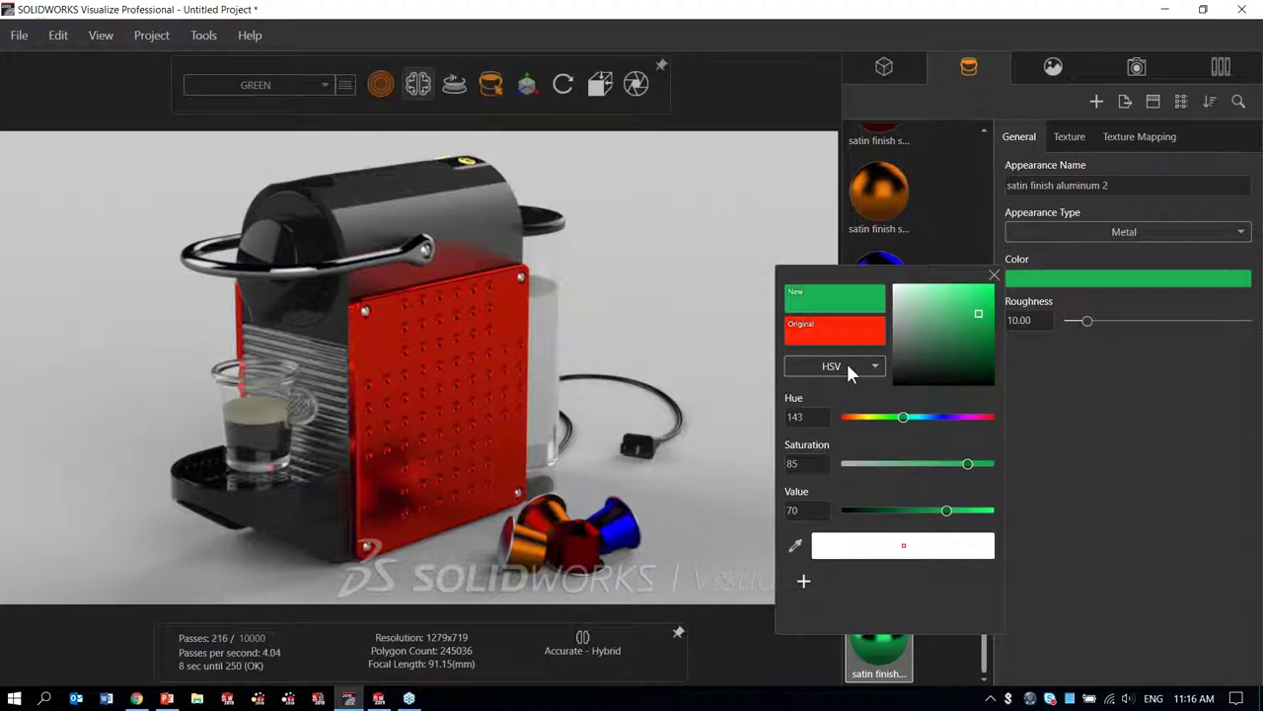
{"action": "left_click", "coordinate": [994, 276]}
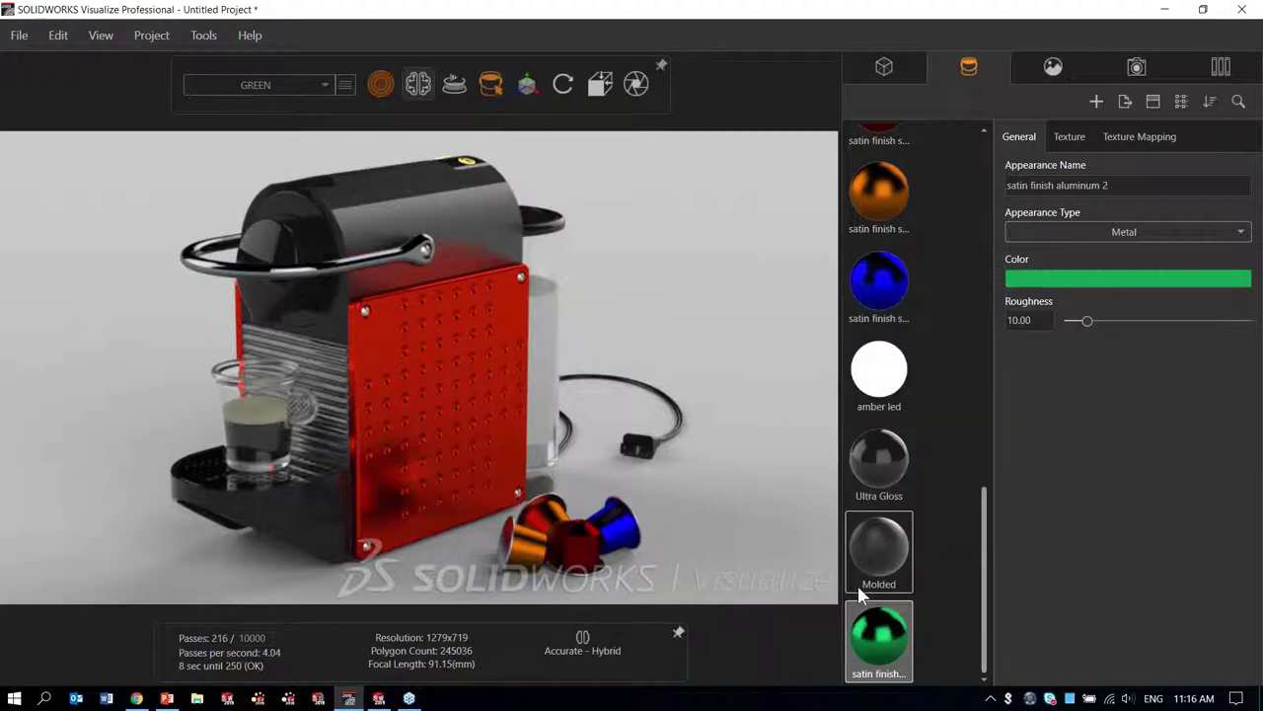
{"action": "left_click_drag", "start_coordinate": [879, 636], "coordinate": [404, 401]}
{"action": "left_click_drag", "start_coordinate": [884, 643], "coordinate": [182, 304]}
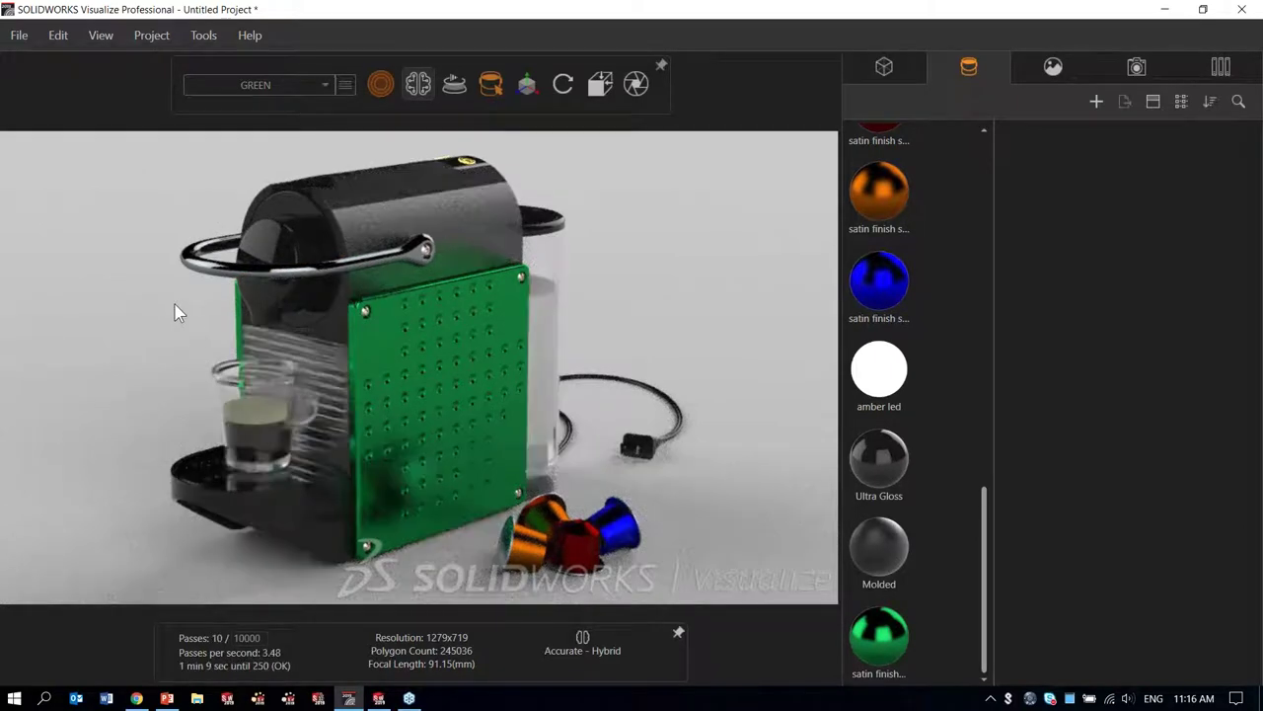
Step: Switch between the ORANGE and GREEN configurations to compare them, ending on ORANGE
{"action": "left_click", "coordinate": [902, 218]}
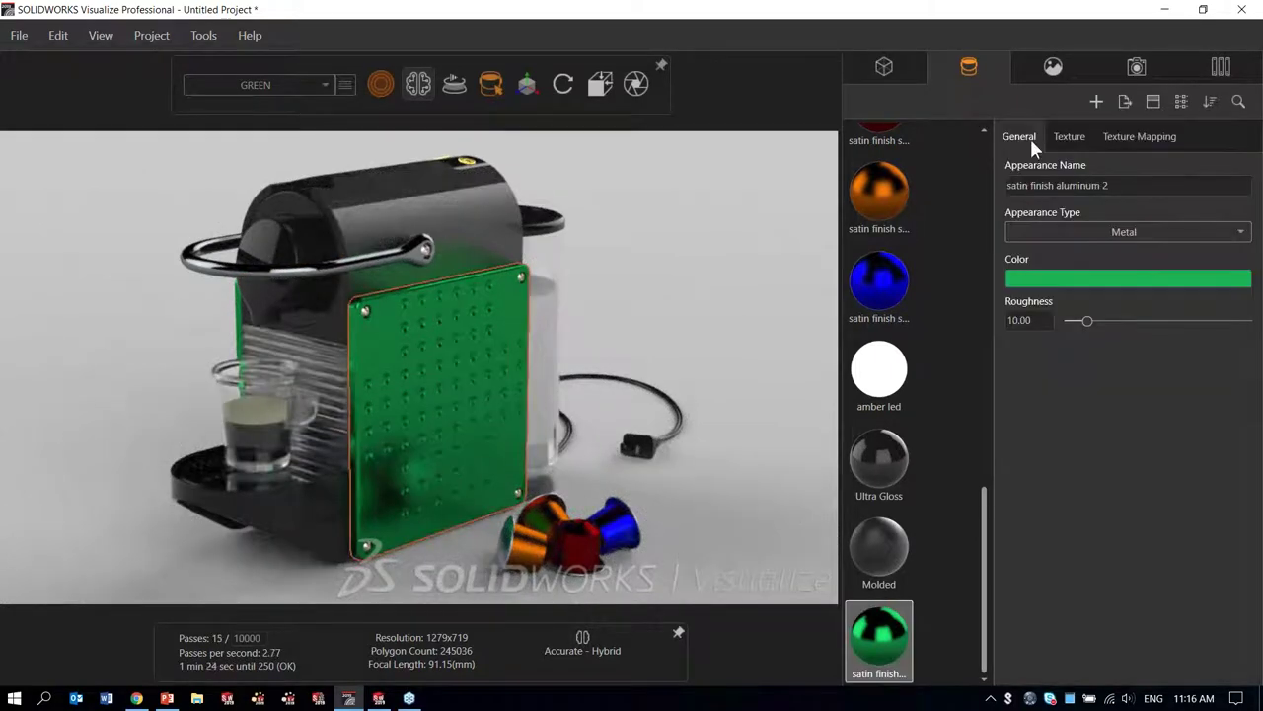
{"action": "left_click", "coordinate": [686, 296]}
{"action": "left_click", "coordinate": [262, 86]}
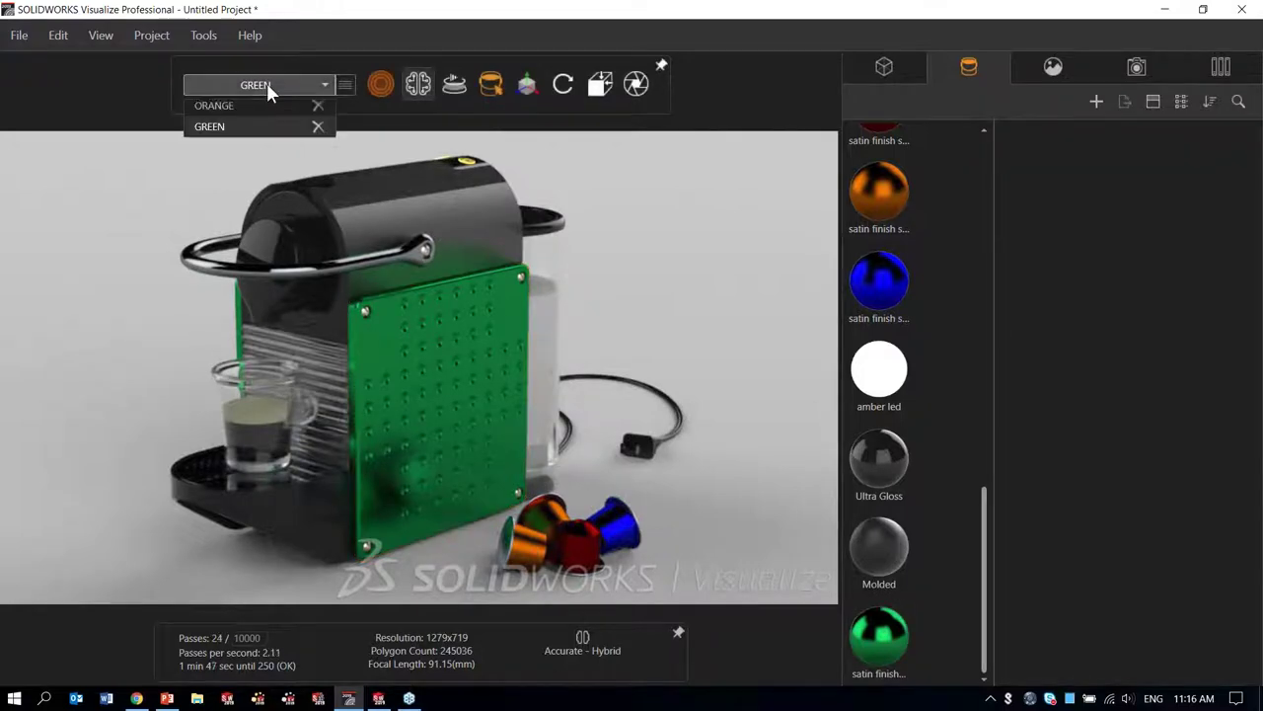
{"action": "left_click", "coordinate": [251, 134]}
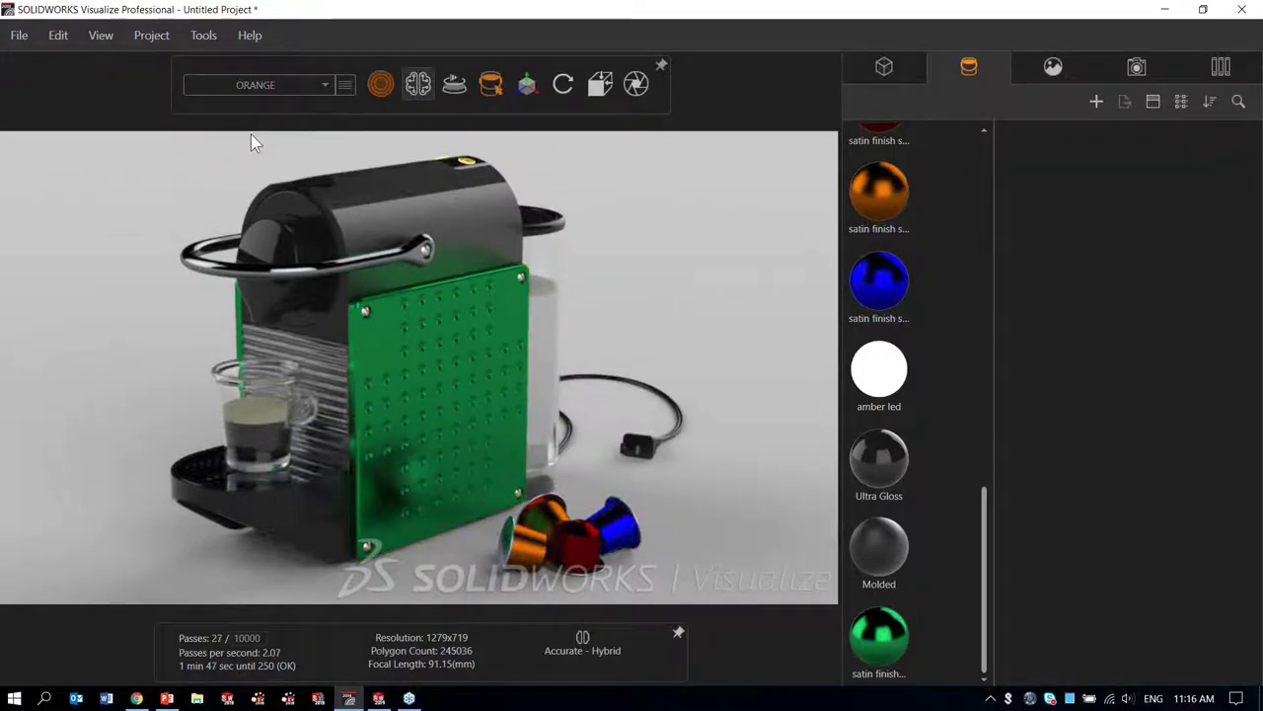
{"action": "left_click", "coordinate": [269, 85]}
{"action": "left_click", "coordinate": [251, 150]}
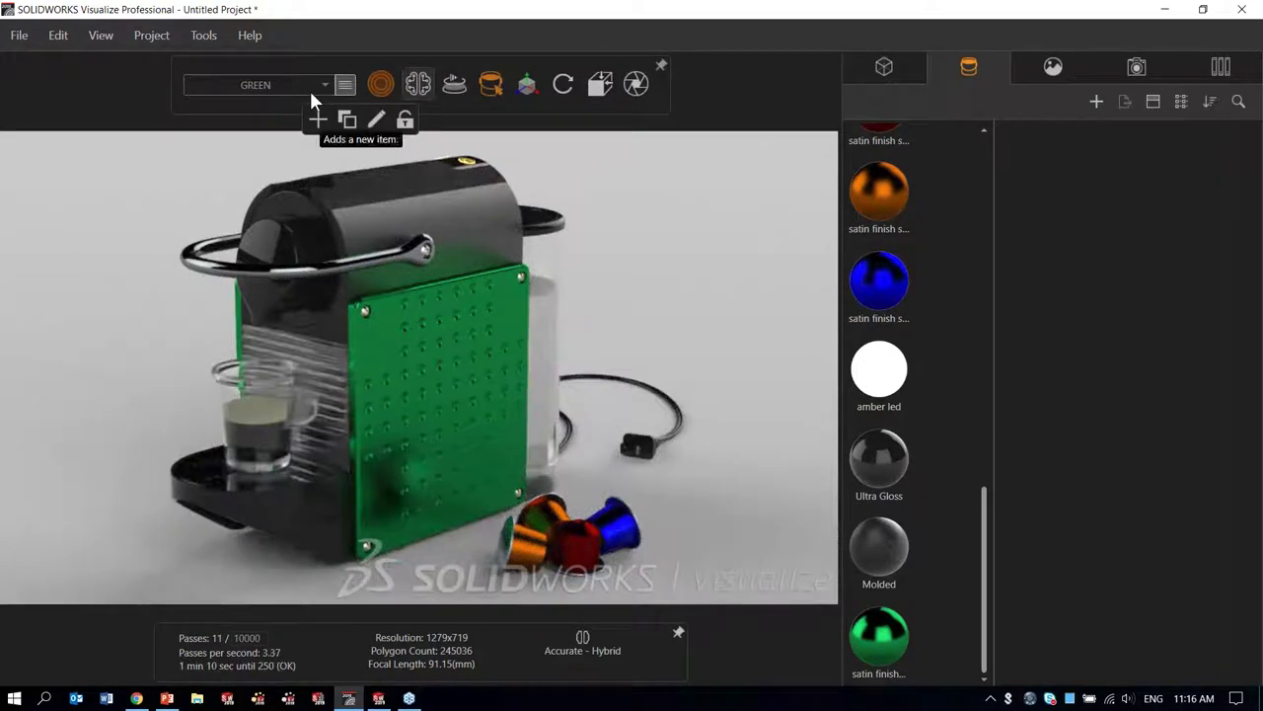
{"action": "left_click", "coordinate": [309, 89]}
{"action": "left_click", "coordinate": [267, 131]}
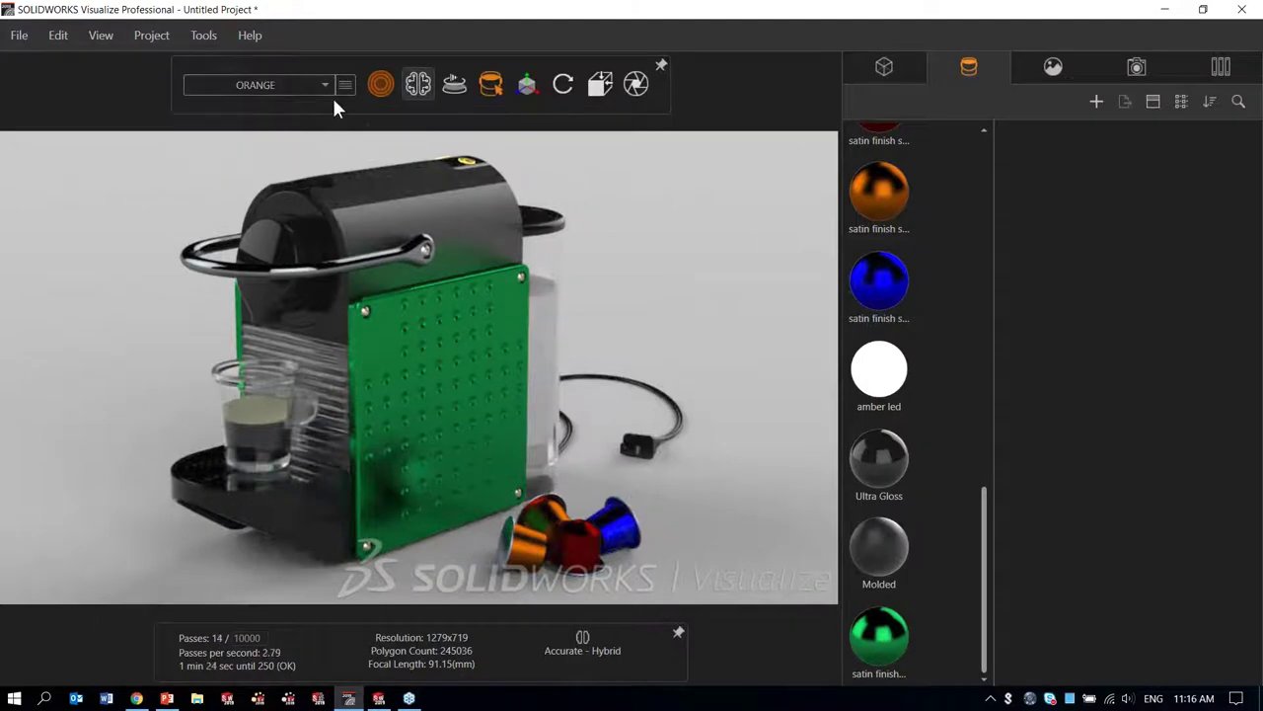
Step: Add a new configuration named CHARCOAL
{"action": "mouse_move", "coordinate": [346, 87]}
{"action": "left_click", "coordinate": [318, 122]}
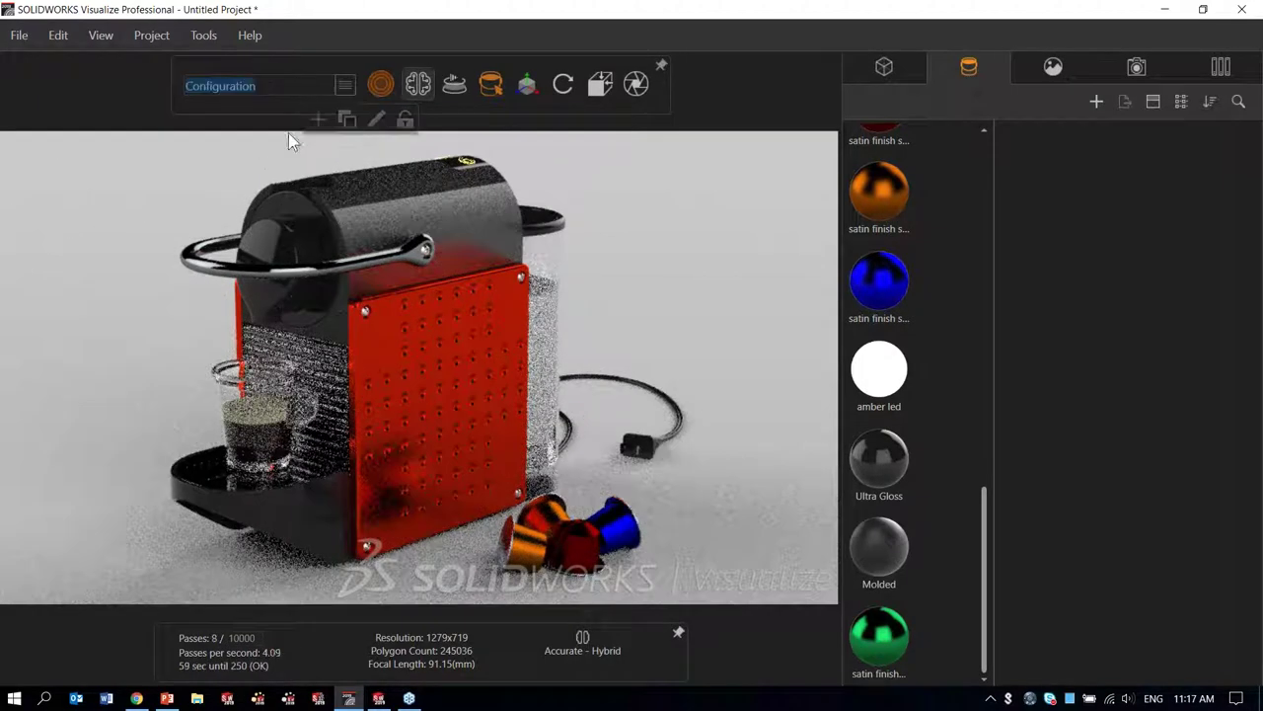
{"action": "type", "text": "CHAR"}
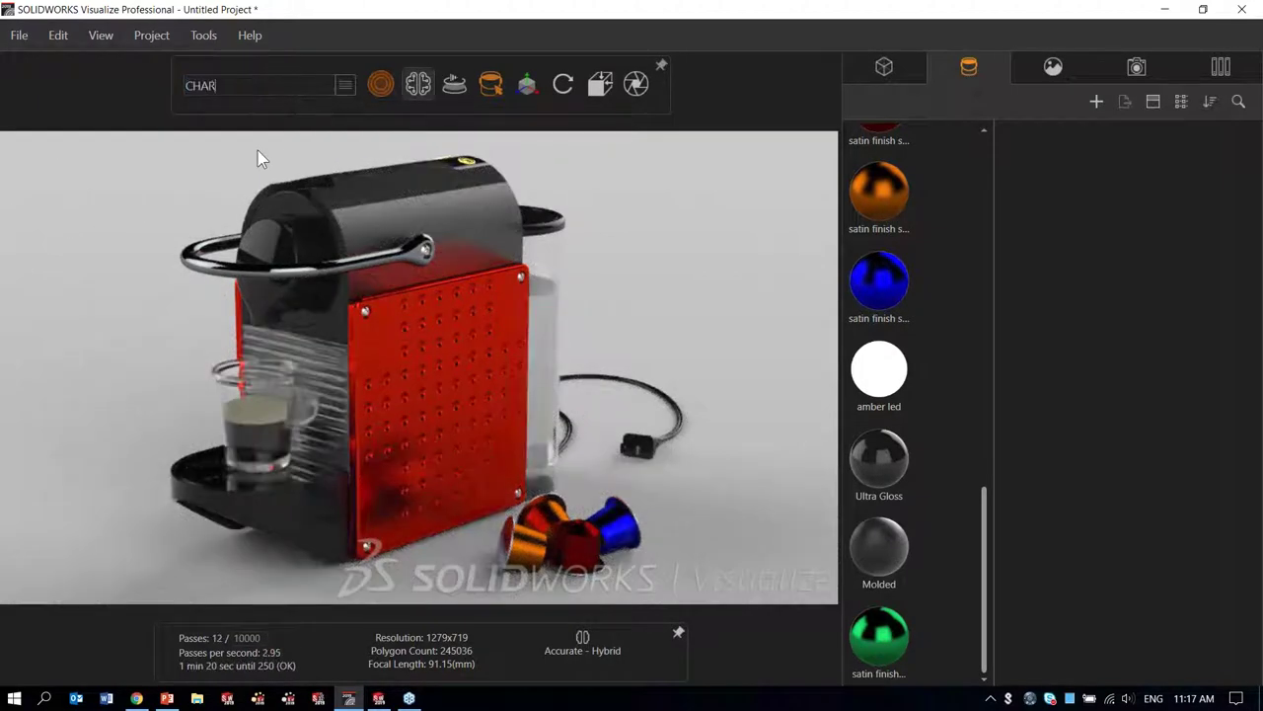
{"action": "type", "text": "COAl"}
{"action": "key", "text": "Return"}
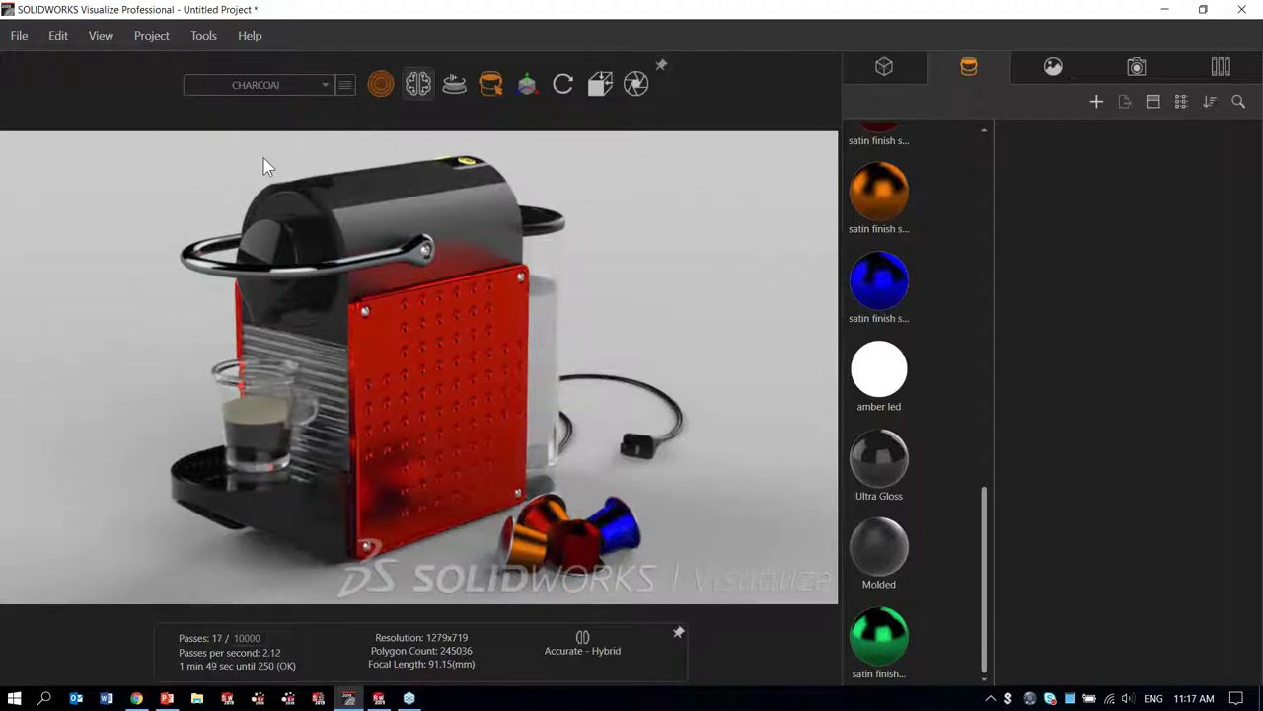
{"action": "left_click", "coordinate": [452, 439]}
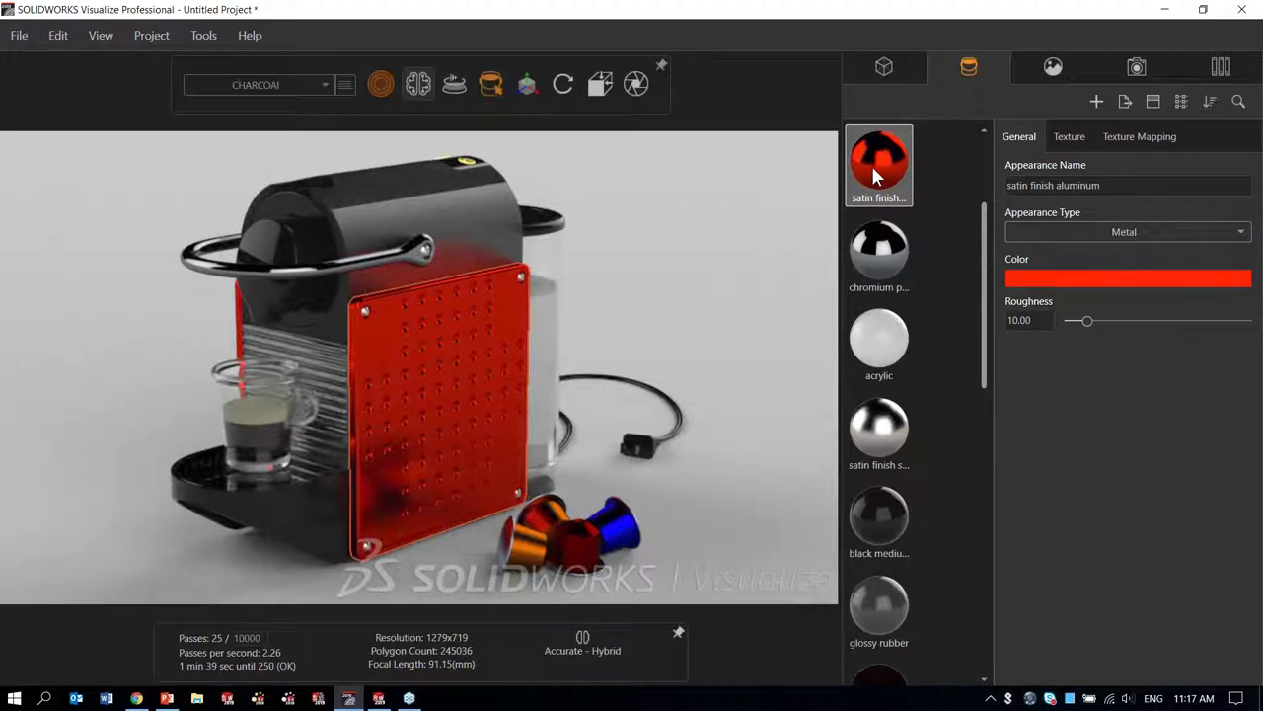
Step: Recolour satin finish aluminum 3 dark charcoal grey (HSV 7/10/35) and apply it to the side panel
{"action": "left_click", "coordinate": [870, 163]}
{"action": "left_click_drag", "start_coordinate": [984, 243], "coordinate": [949, 617]}
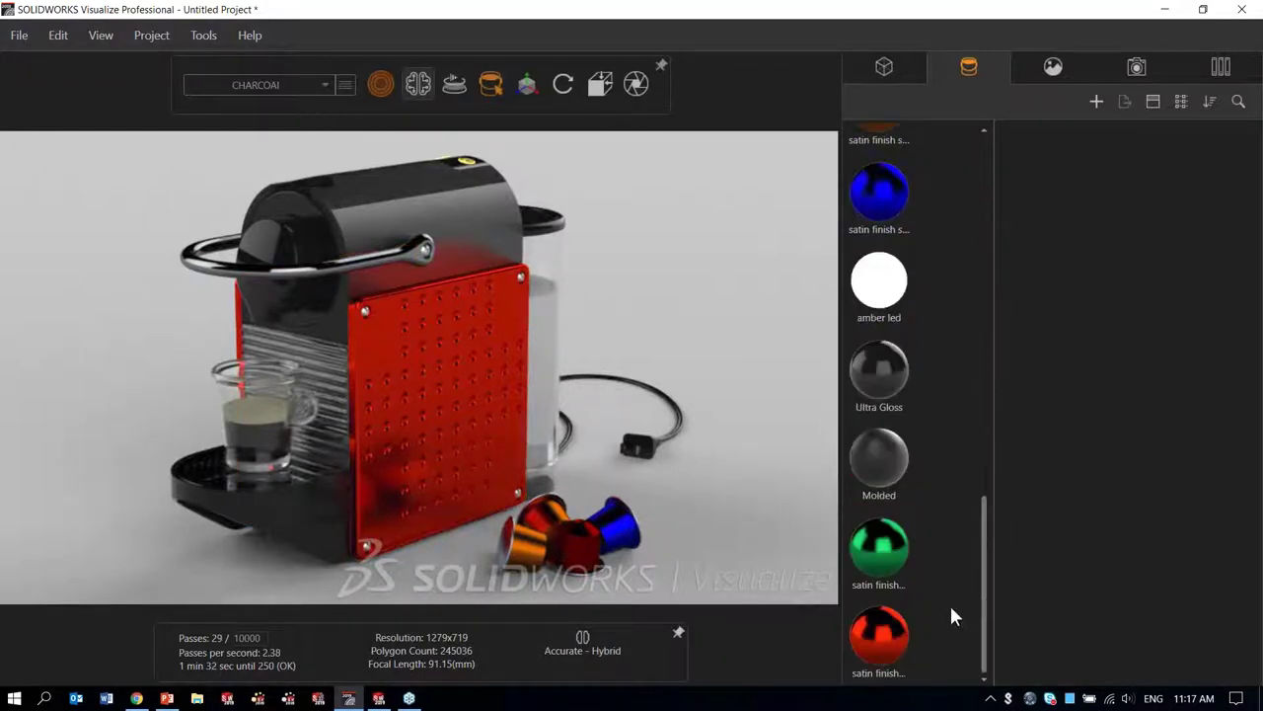
{"action": "left_click", "coordinate": [875, 627]}
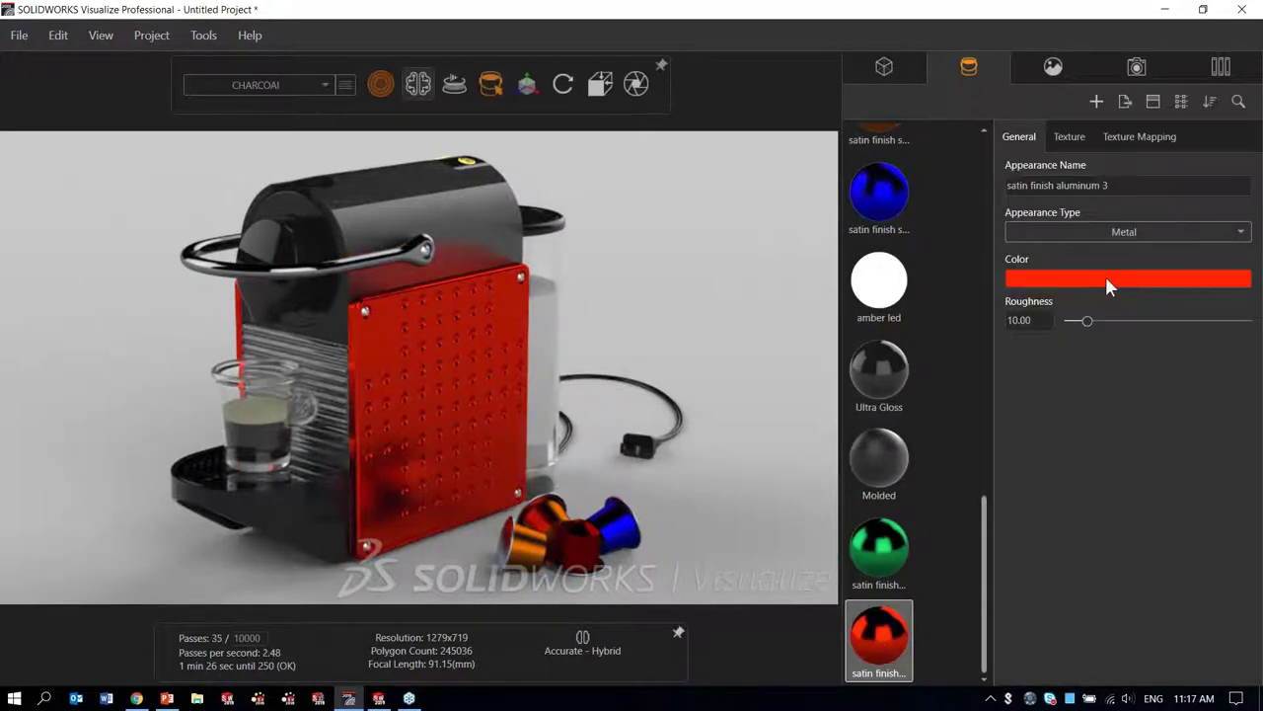
{"action": "left_click", "coordinate": [1105, 283]}
{"action": "left_click_drag", "start_coordinate": [972, 314], "coordinate": [904, 353]}
{"action": "left_click", "coordinate": [994, 276]}
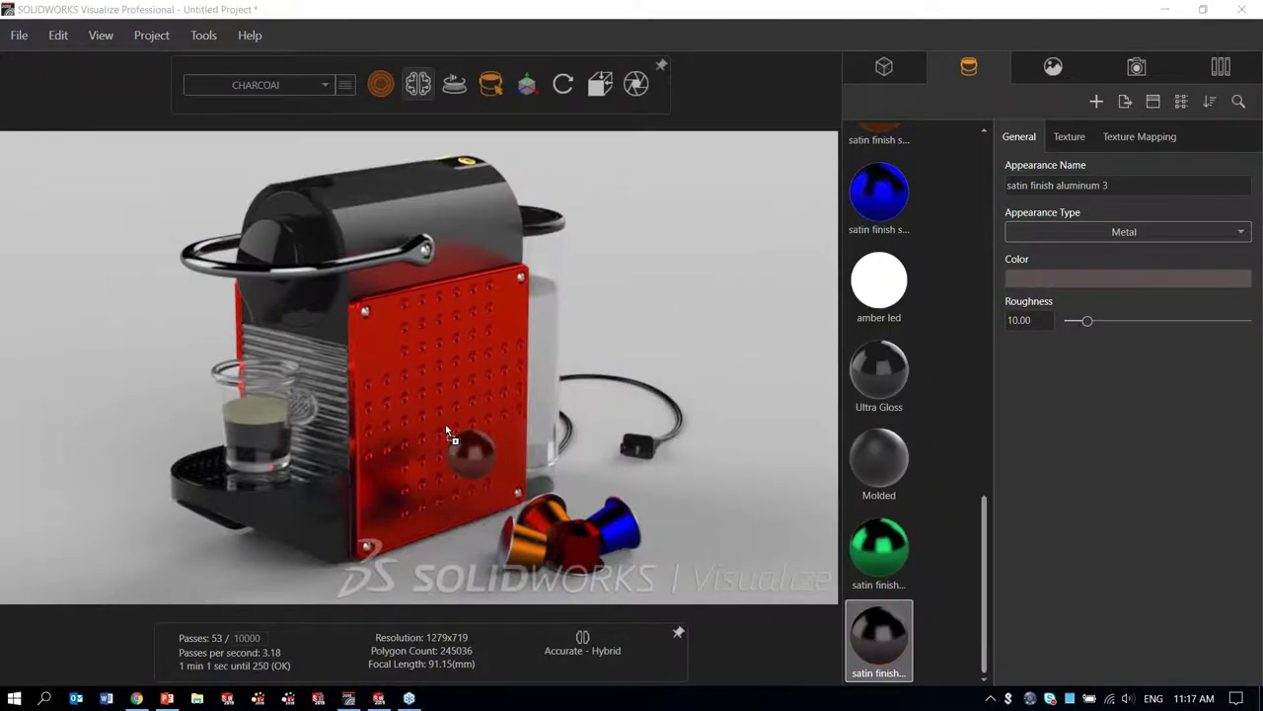
{"action": "left_click_drag", "start_coordinate": [885, 643], "coordinate": [168, 250]}
{"action": "left_click", "coordinate": [294, 84]}
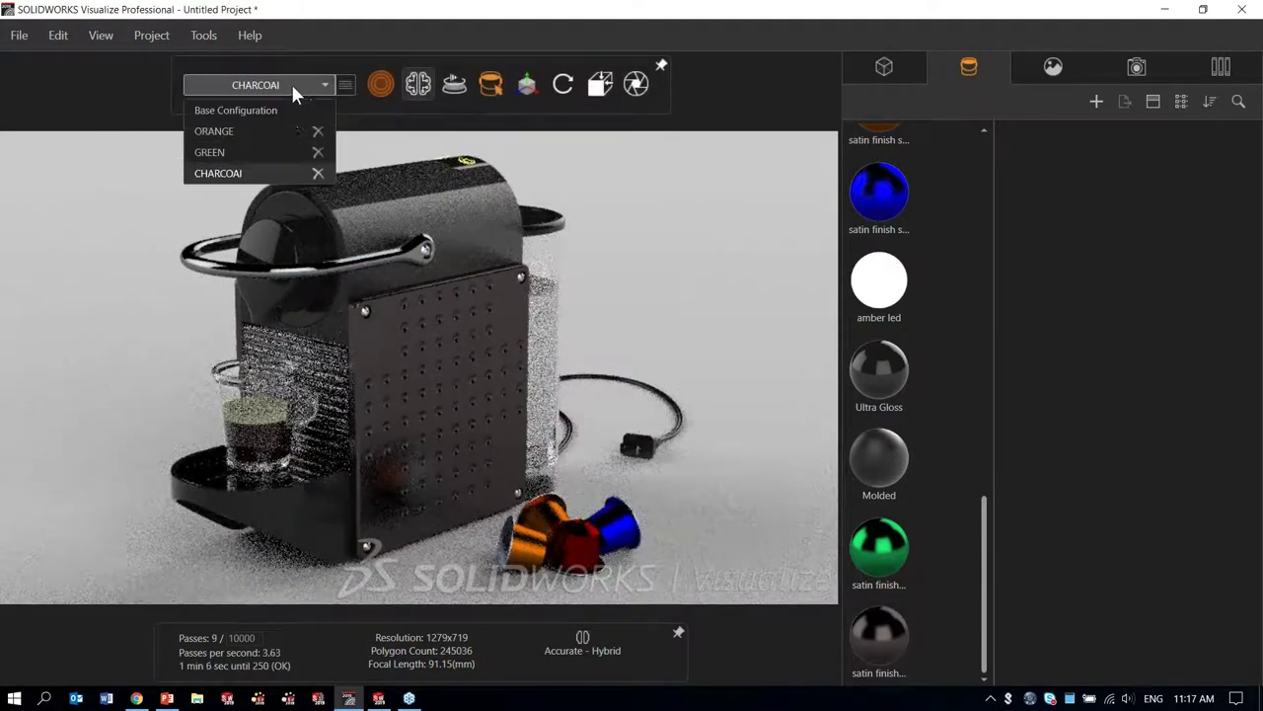
{"action": "left_click", "coordinate": [288, 131]}
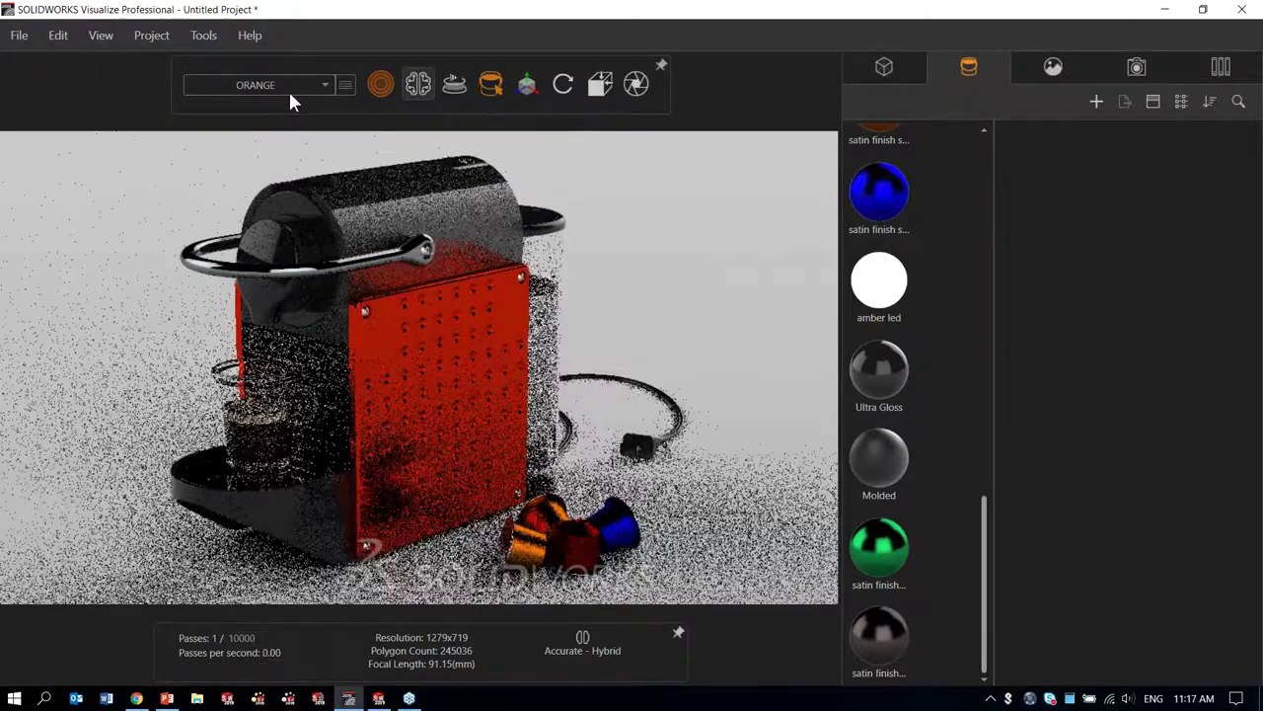
{"action": "left_click", "coordinate": [290, 83]}
{"action": "left_click", "coordinate": [261, 151]}
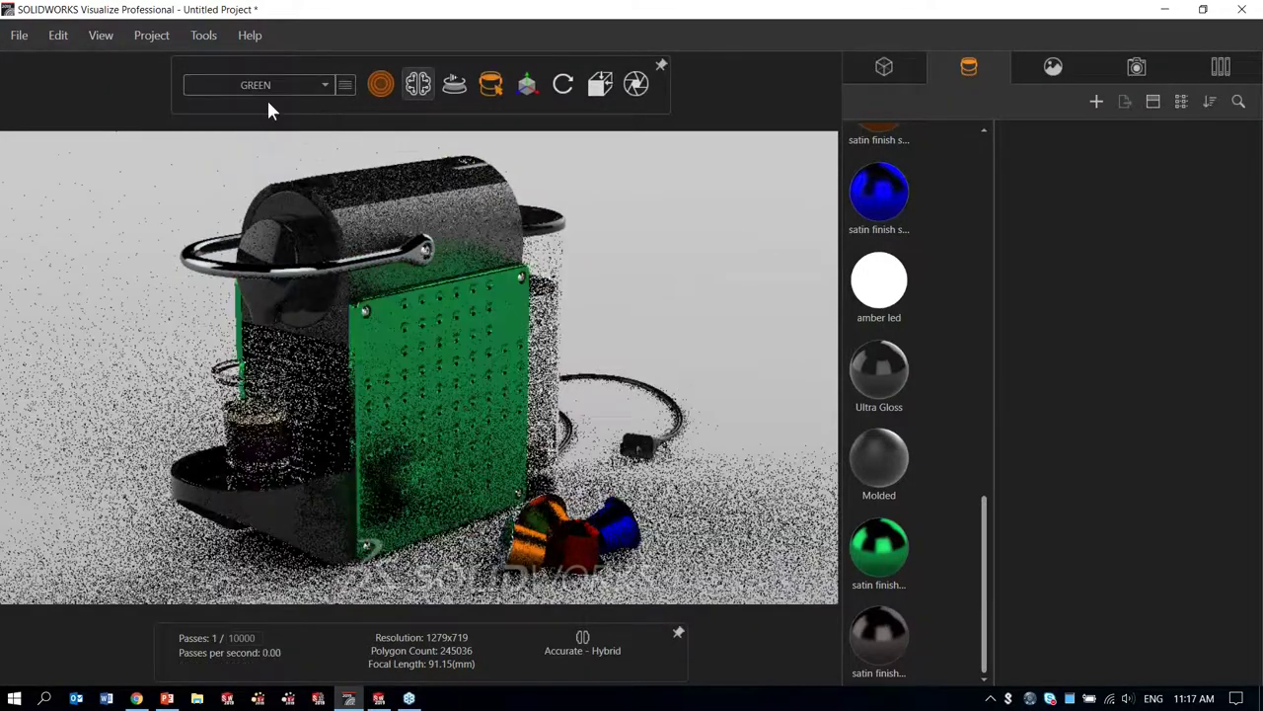
{"action": "left_click", "coordinate": [270, 86]}
{"action": "left_click", "coordinate": [235, 173]}
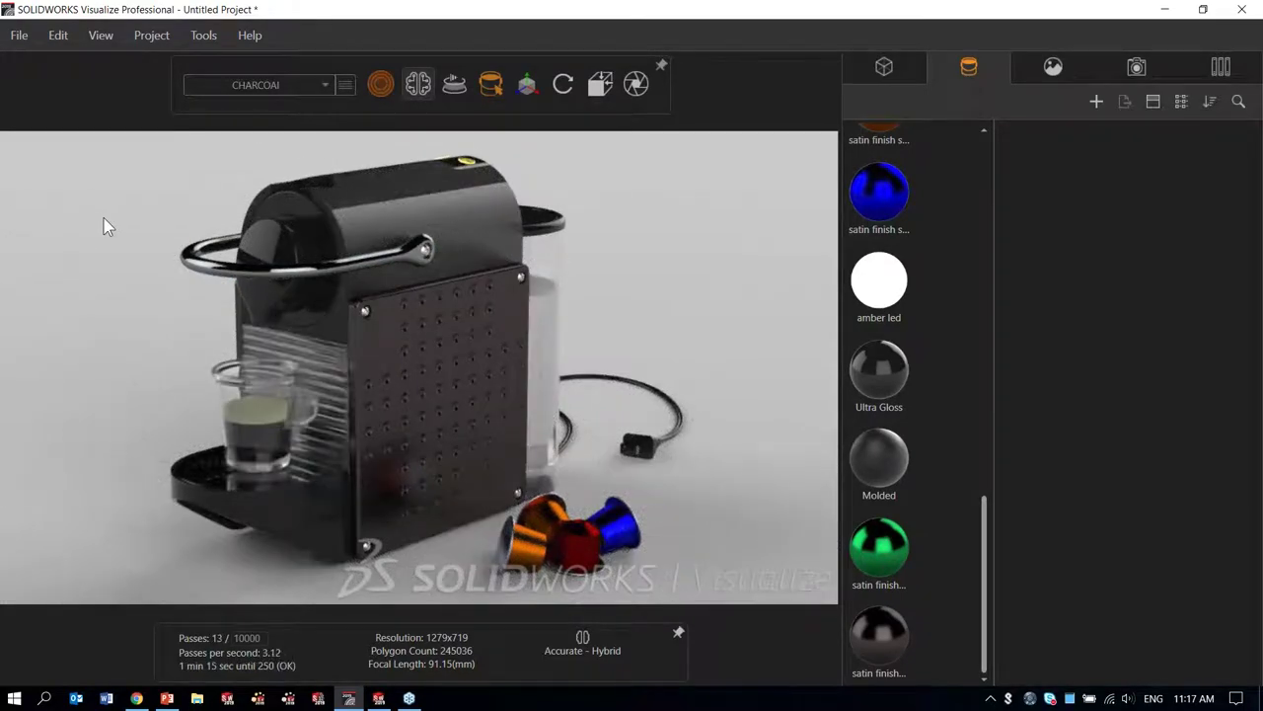
Step: Load the Normal Copy output profile with JPEG format and All Configurations output mode
{"action": "left_click", "coordinate": [637, 85]}
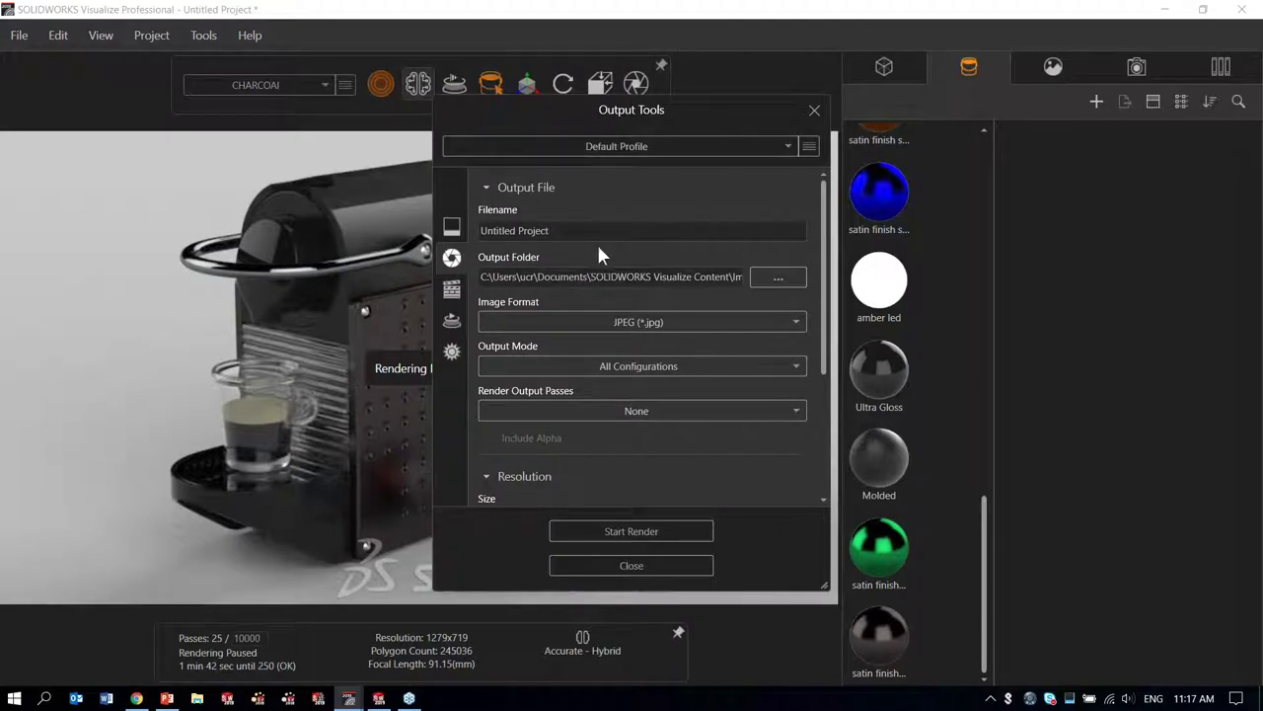
{"action": "left_click", "coordinate": [652, 148]}
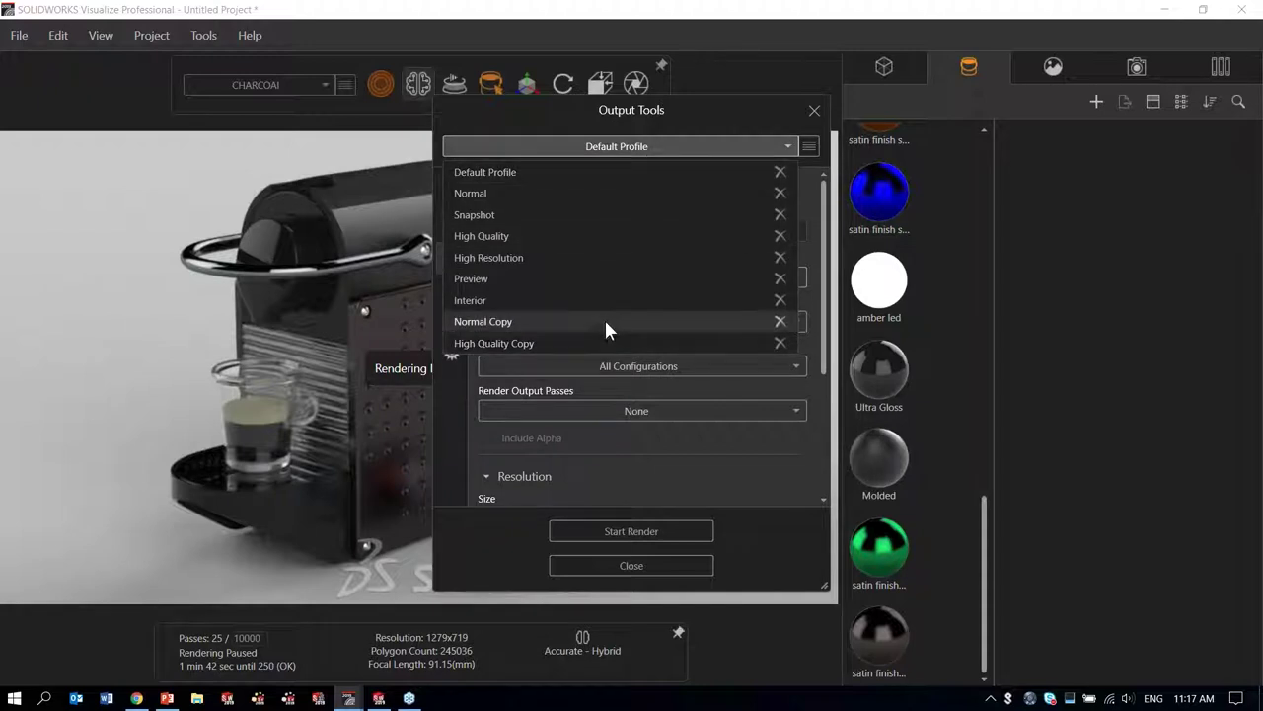
{"action": "left_click", "coordinate": [533, 320]}
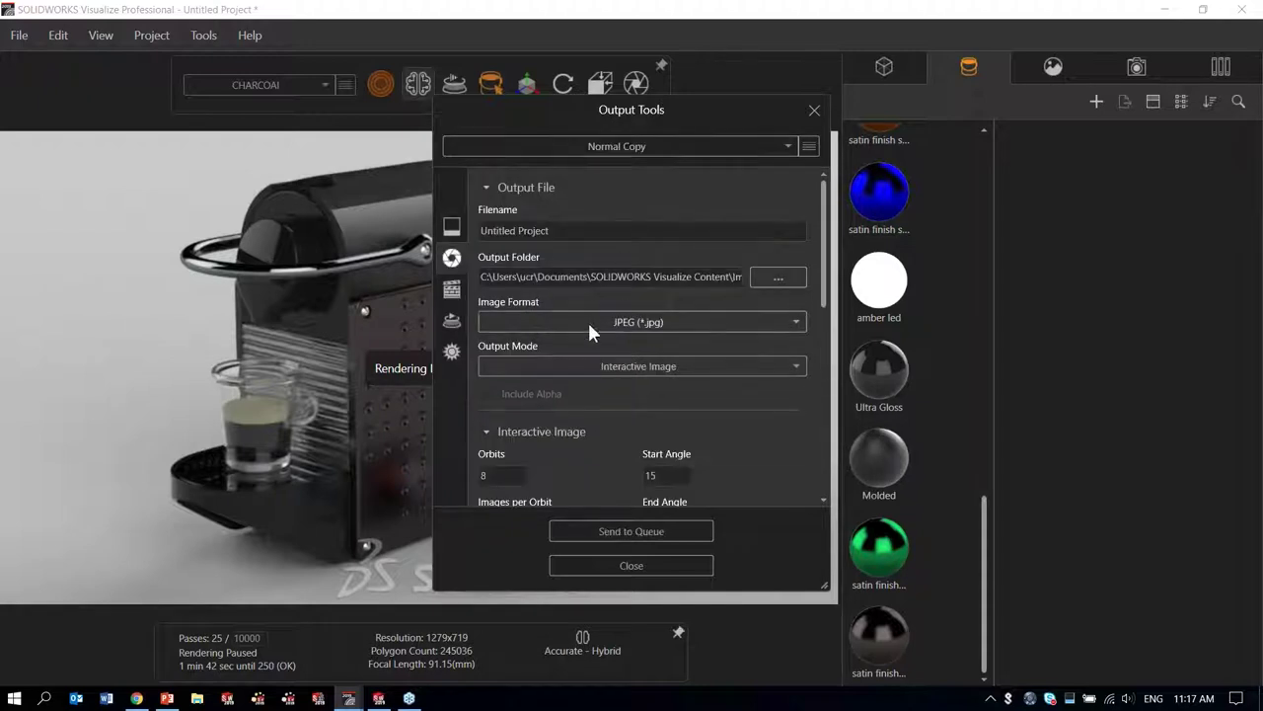
{"action": "left_click", "coordinate": [640, 323]}
{"action": "left_click", "coordinate": [641, 322]}
{"action": "left_click", "coordinate": [646, 363]}
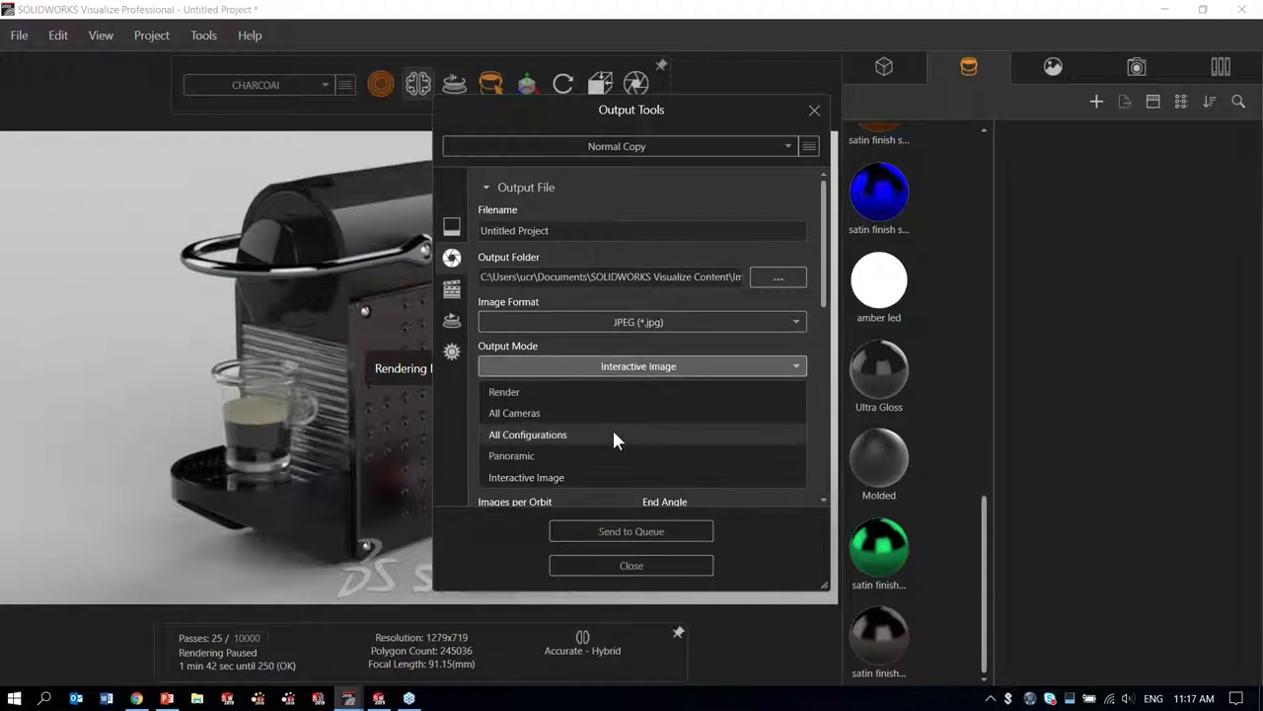
{"action": "left_click", "coordinate": [565, 434]}
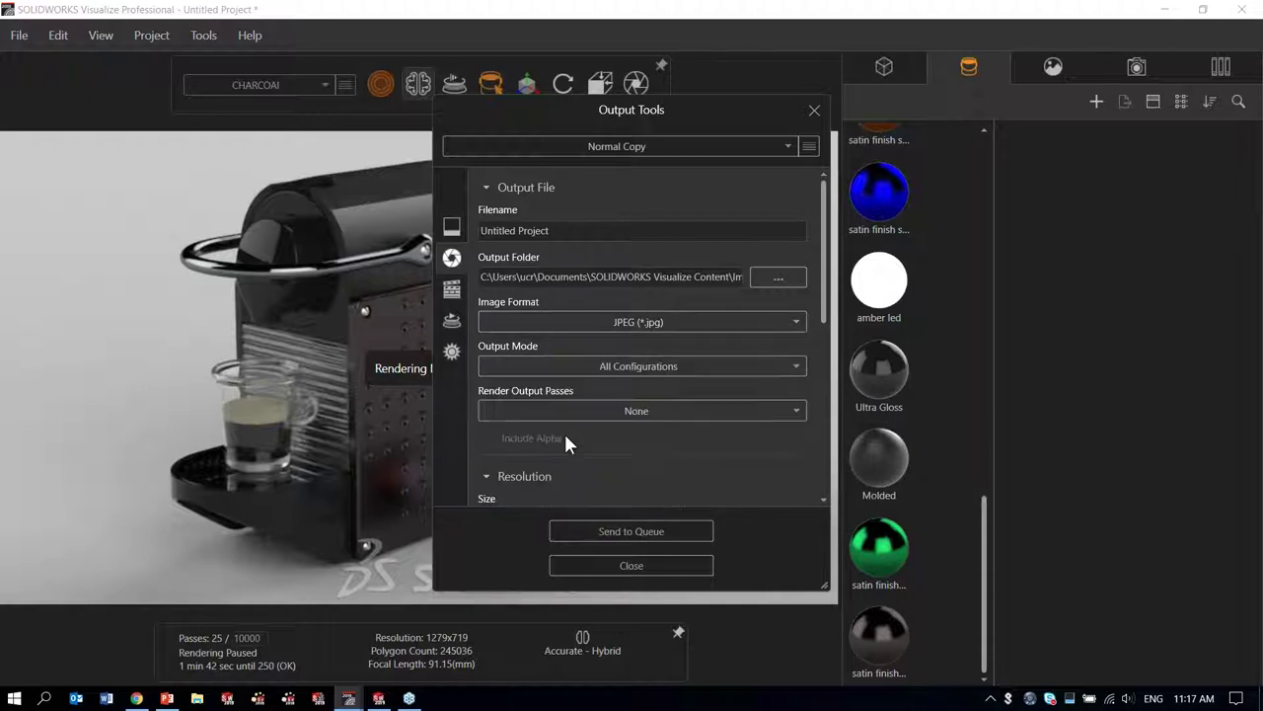
Step: Confirm the 1920x1080 render settings and send the job to the render queue
{"action": "left_click_drag", "start_coordinate": [824, 255], "coordinate": [824, 366]}
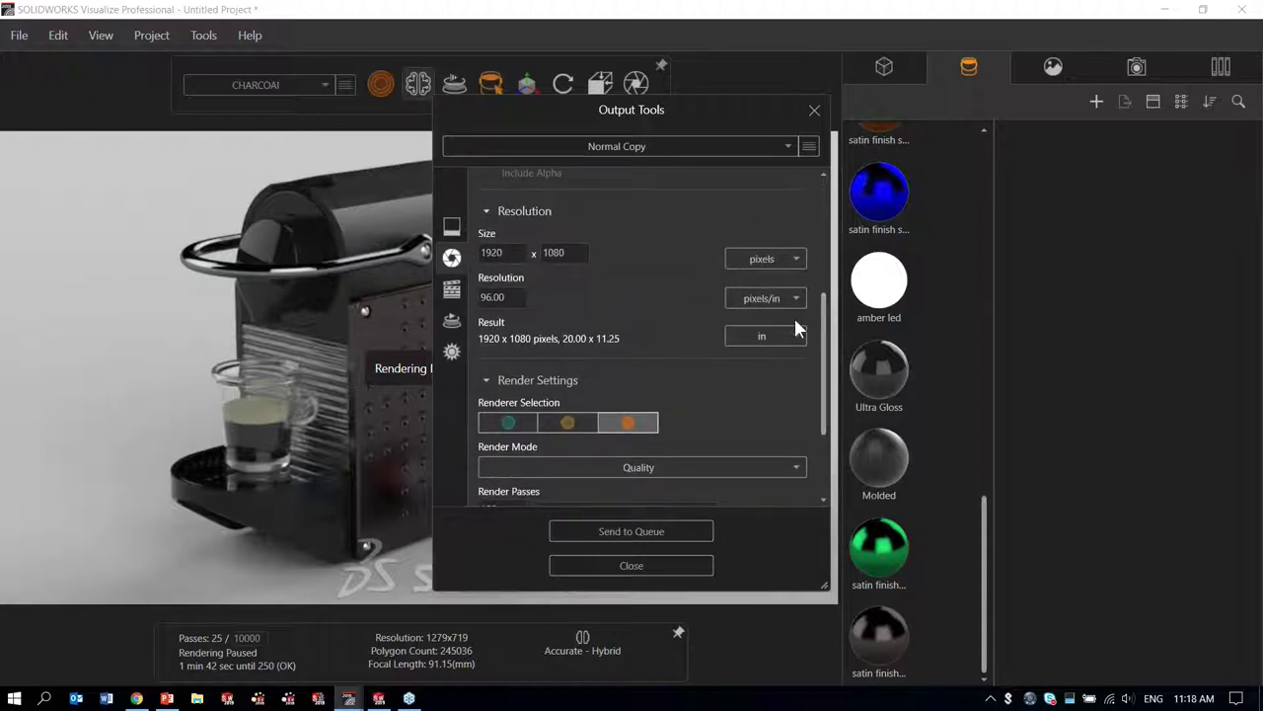
{"action": "scroll", "coordinate": [691, 415], "scroll_direction": "down", "scroll_amount": 3}
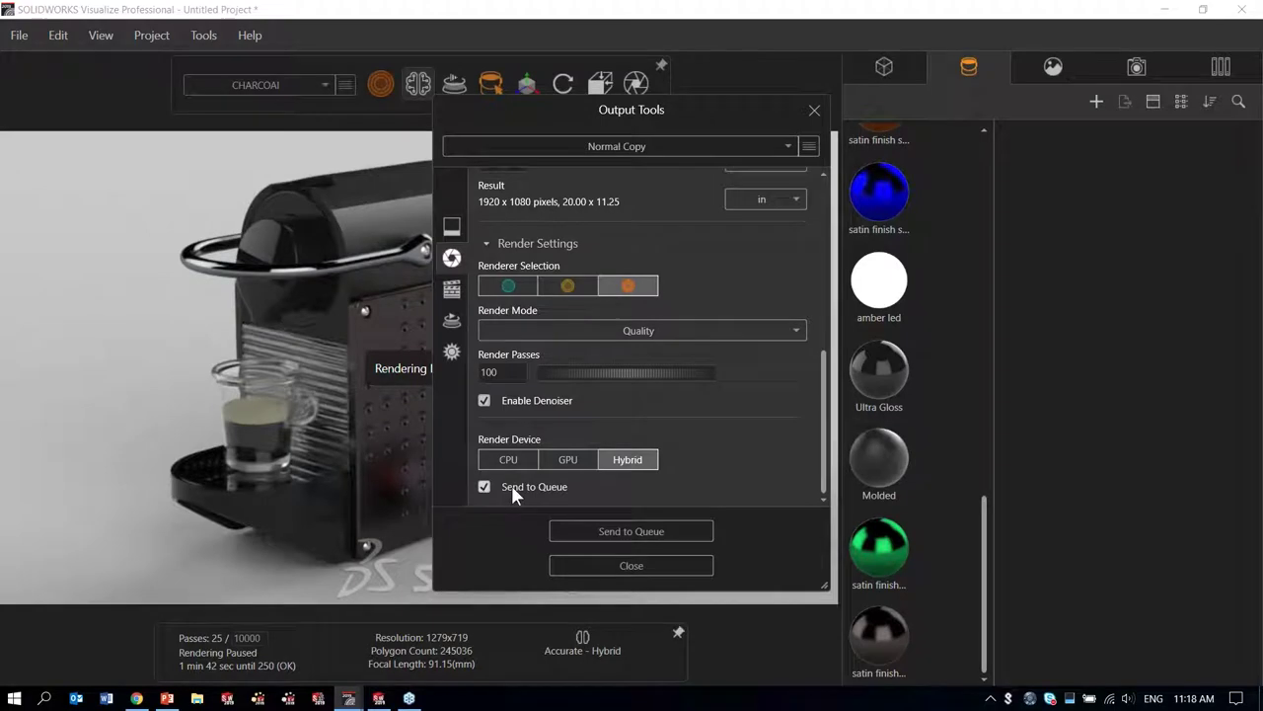
{"action": "left_click", "coordinate": [657, 531]}
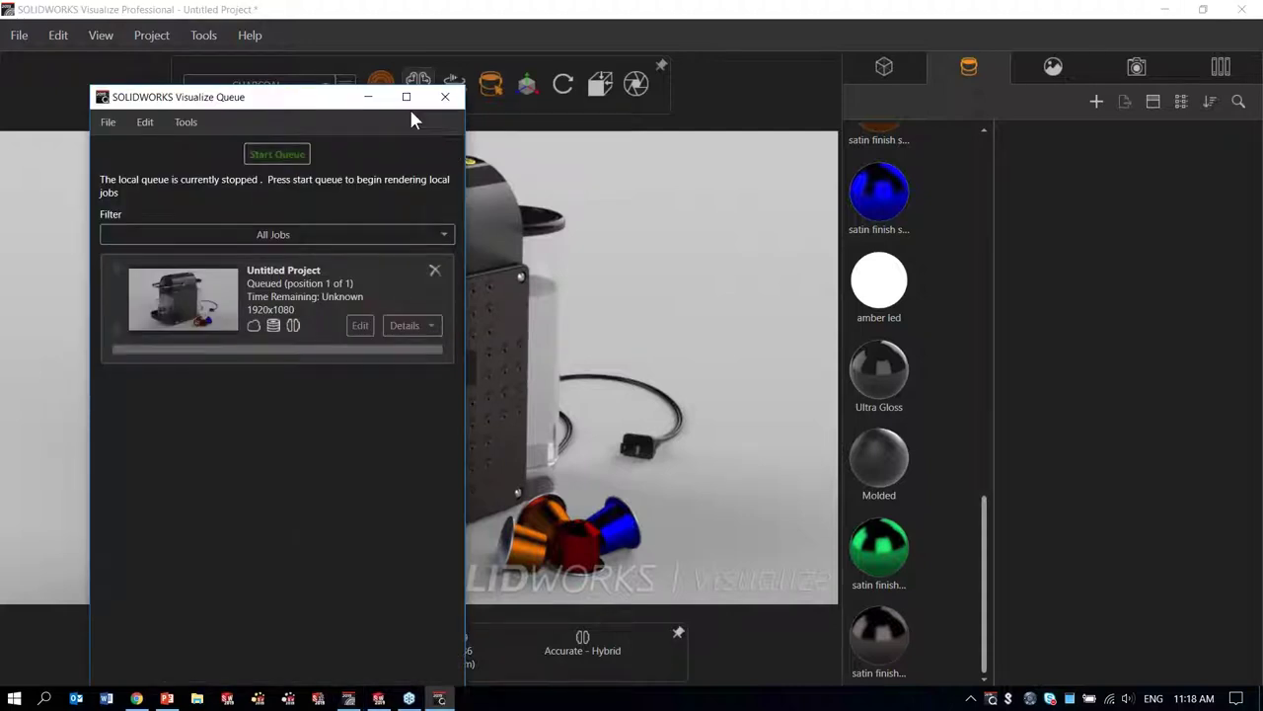
Step: Move the render queue window aside and return to PowerPoint slide 12, the orange espresso machine
{"action": "left_click_drag", "start_coordinate": [311, 103], "coordinate": [327, 38]}
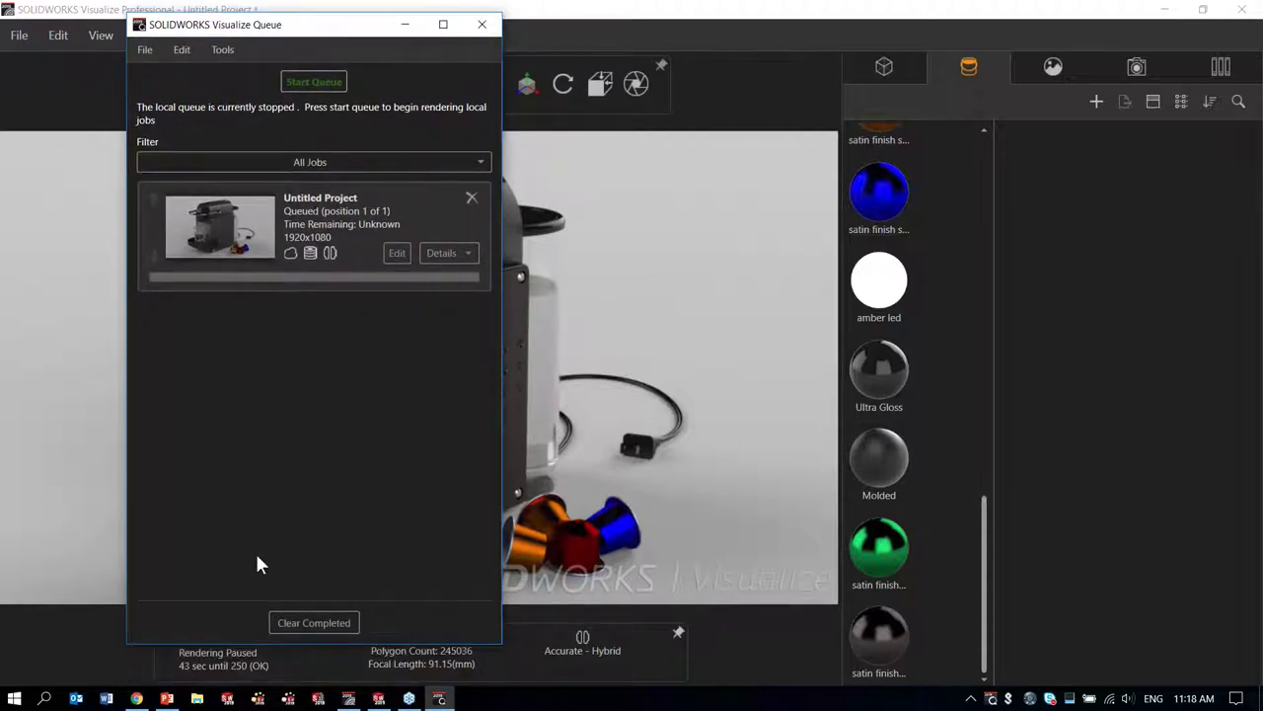
{"action": "left_click", "coordinate": [167, 697]}
{"action": "left_click", "coordinate": [455, 578]}
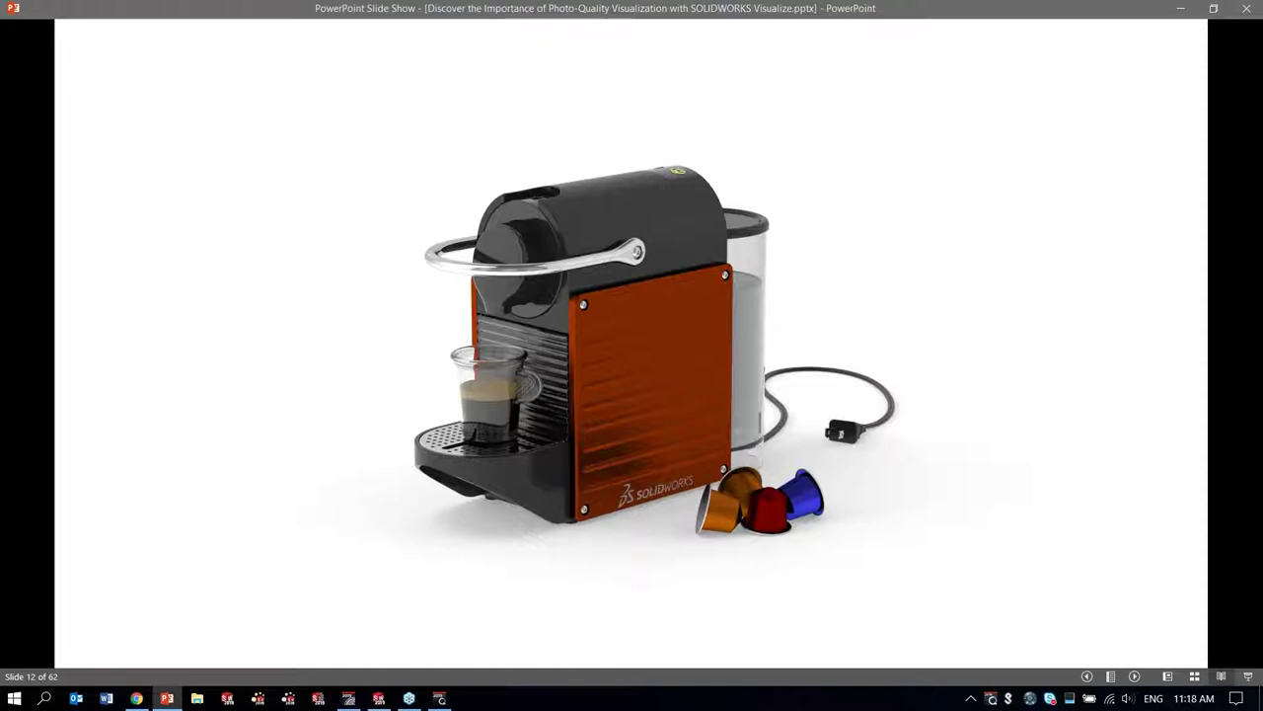
Step: Advance past the teal and black machine slides to slide 15, the Product Visualization Roadmap
{"action": "key", "text": "Right"}
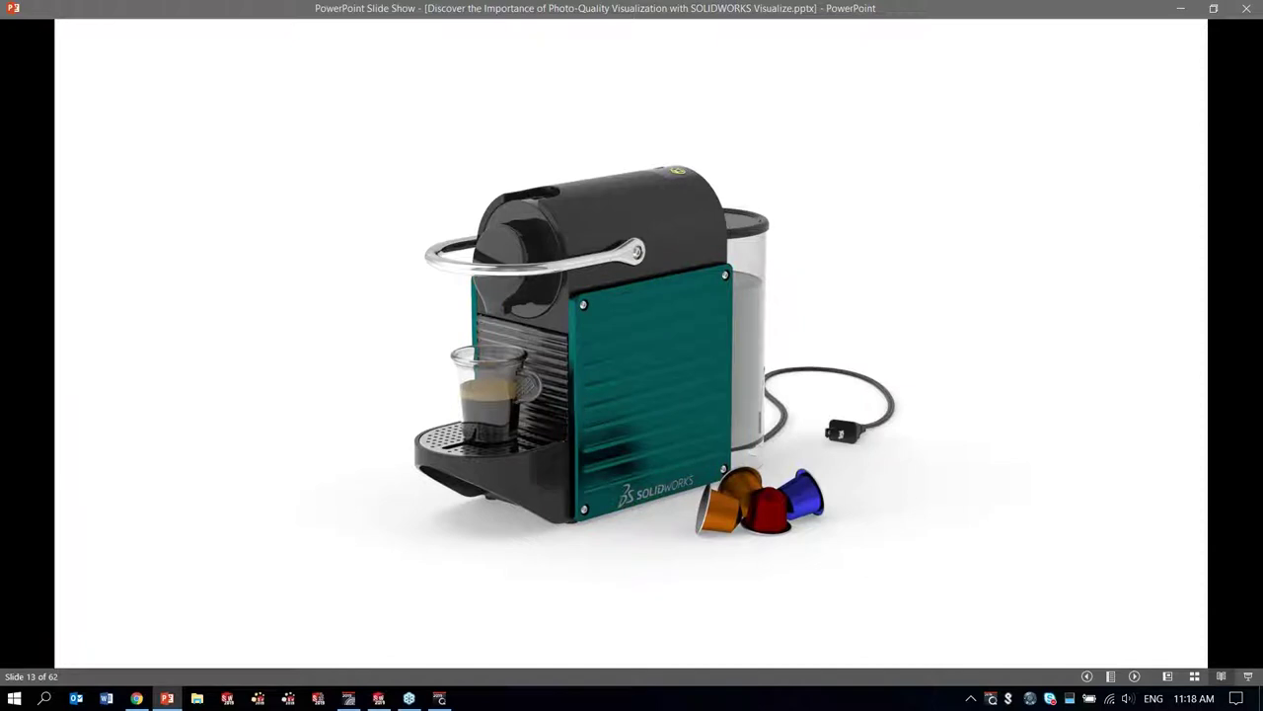
{"action": "key", "text": "Right"}
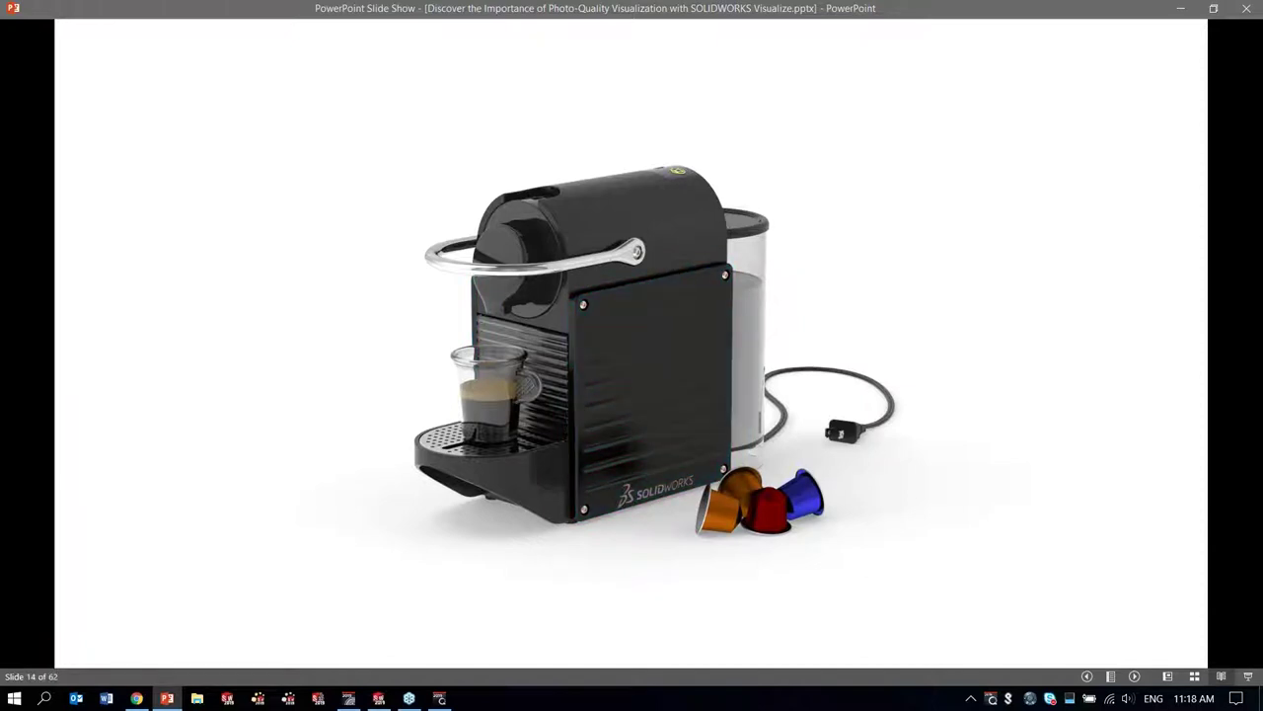
{"action": "key", "text": "Right"}
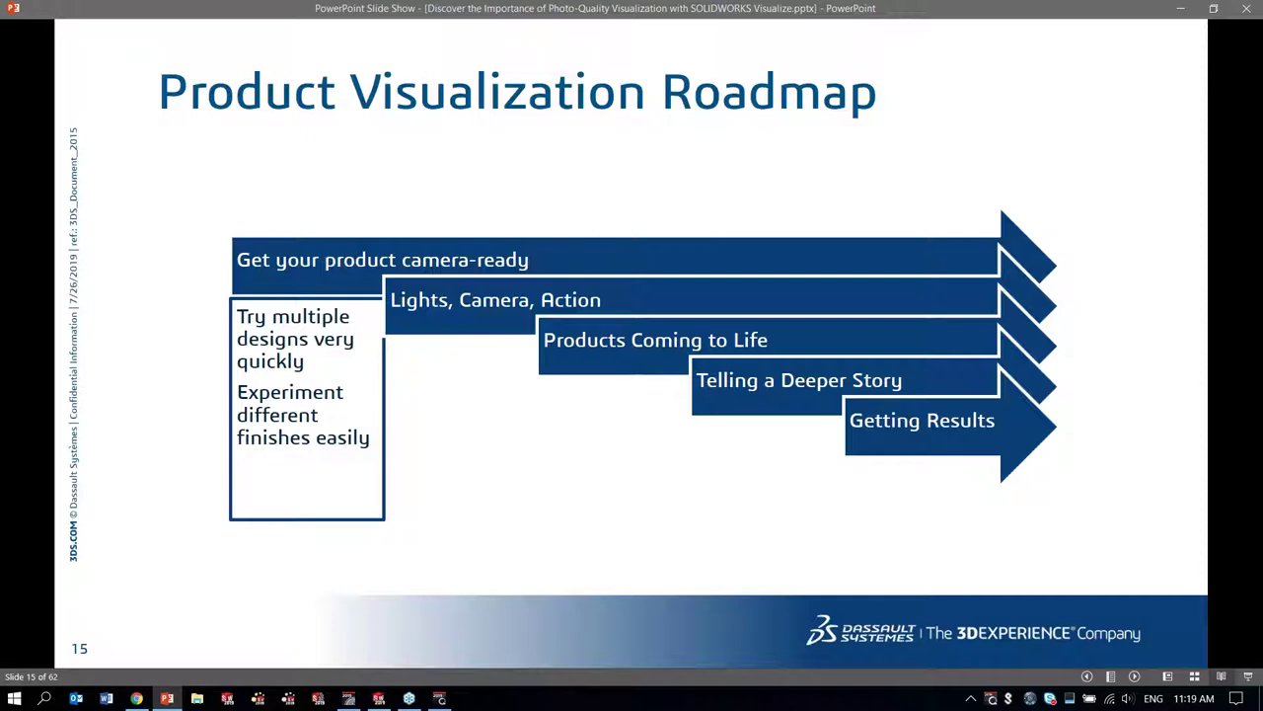
Step: Advance to slide 16, where Lights, Camera, Action expands into scene, camera and vision steps
{"action": "key", "text": "Right"}
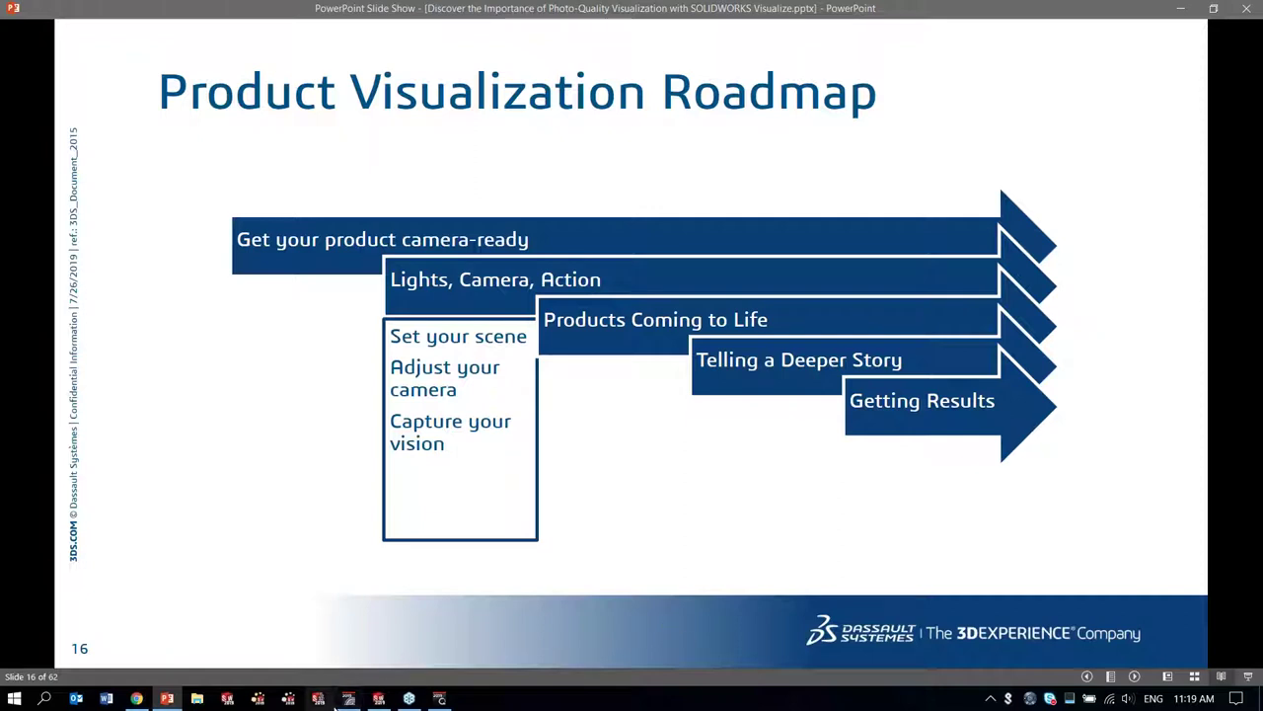
Step: Bring back the Visualize espresso scene and review its Default Camera settings
{"action": "left_click", "coordinate": [348, 697]}
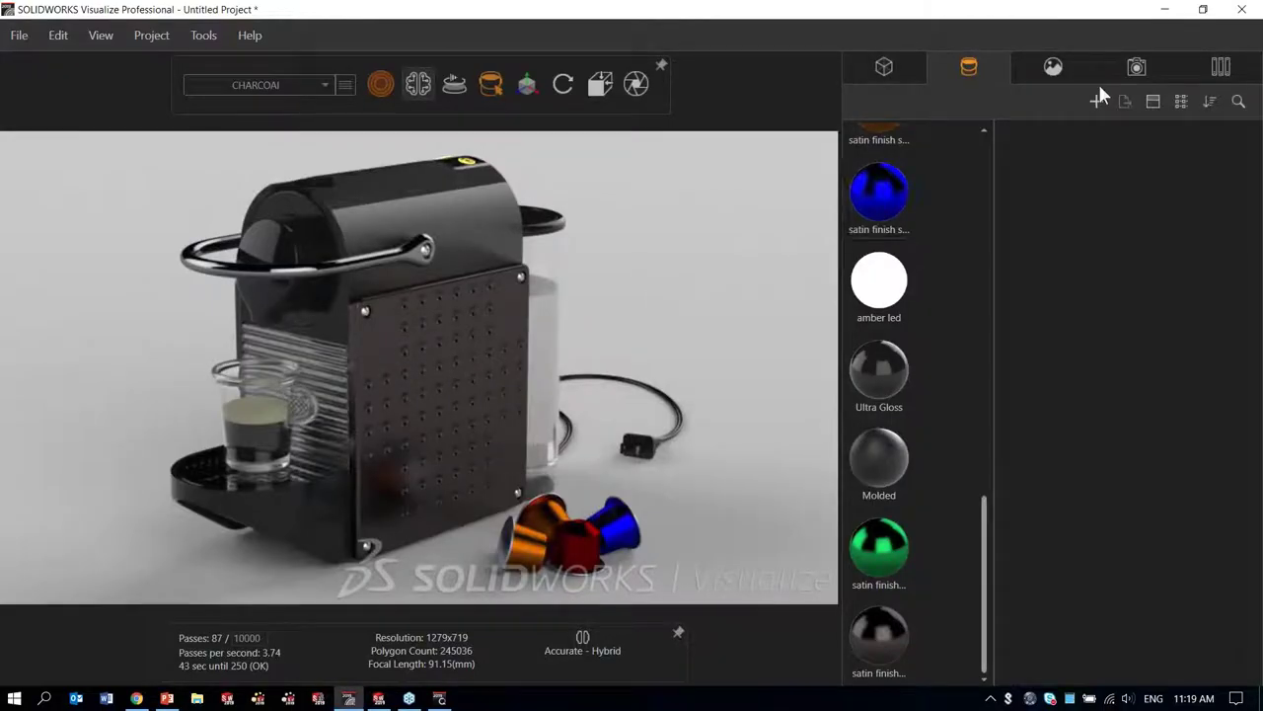
{"action": "left_click", "coordinate": [1139, 65]}
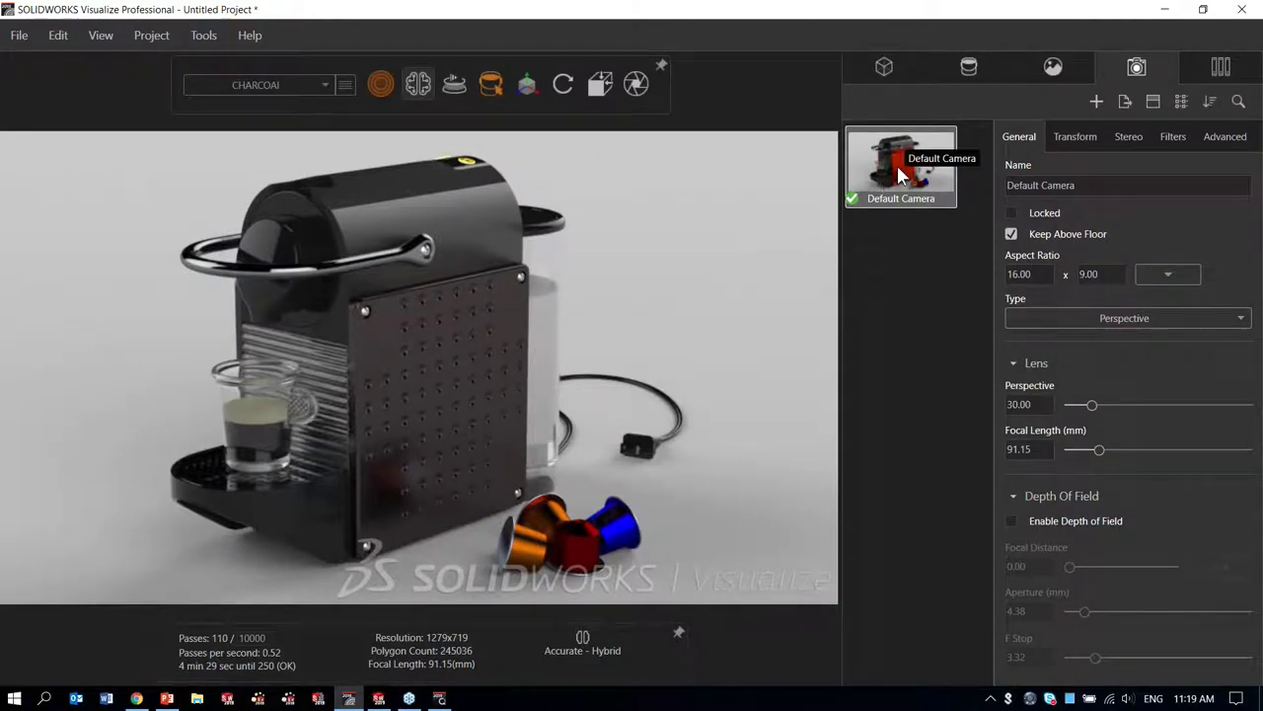
{"action": "key", "text": "alt+Tab"}
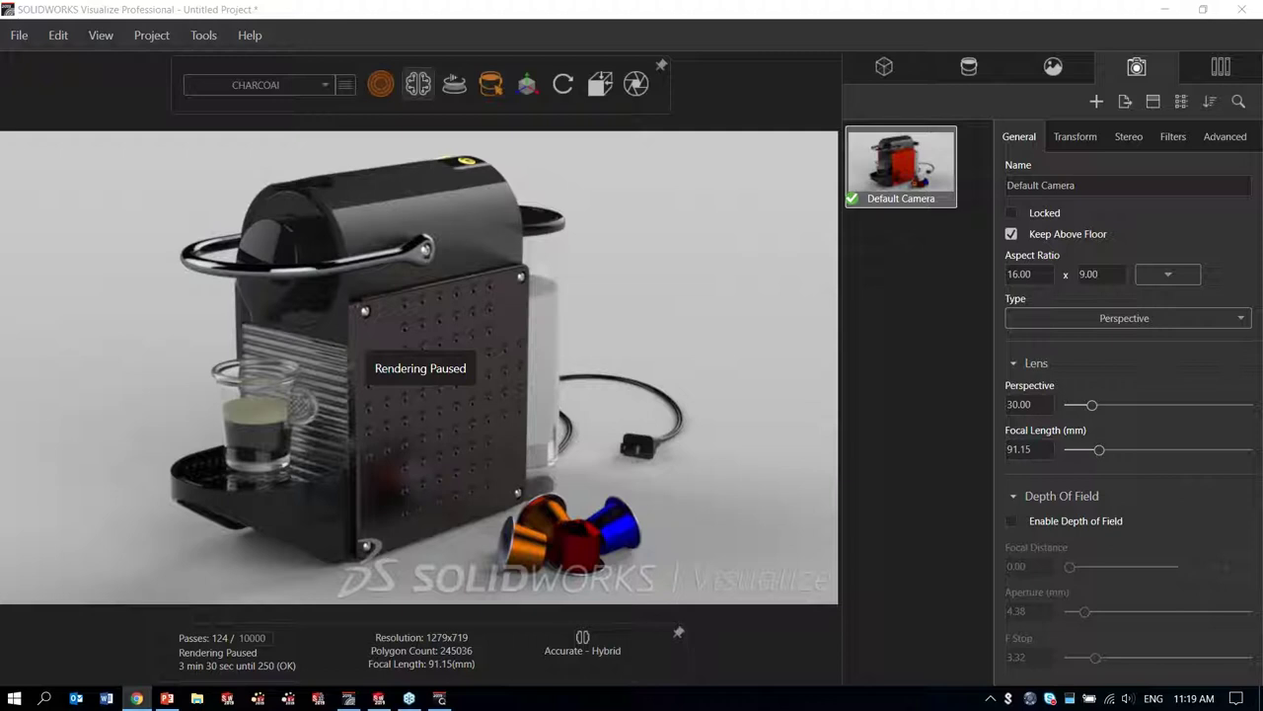
{"action": "left_click", "coordinate": [748, 285]}
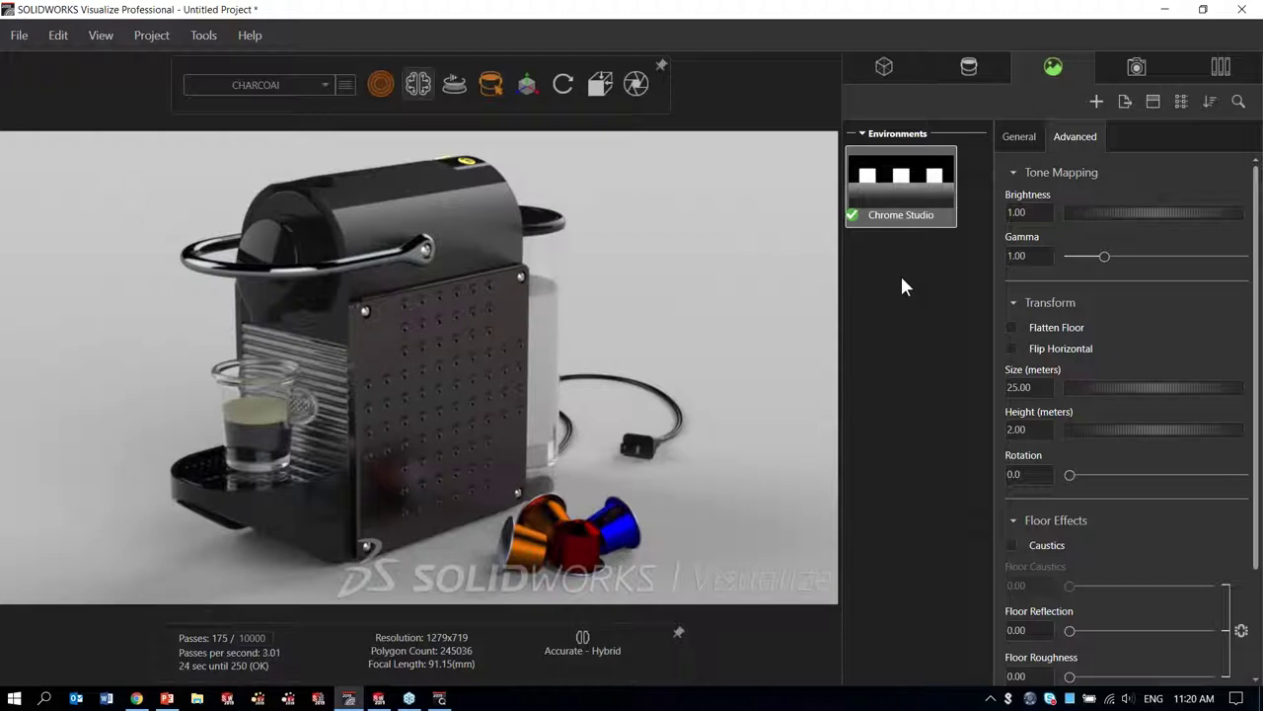
Step: Browse the local library's environments with large thumbnails
{"action": "left_click", "coordinate": [1222, 66]}
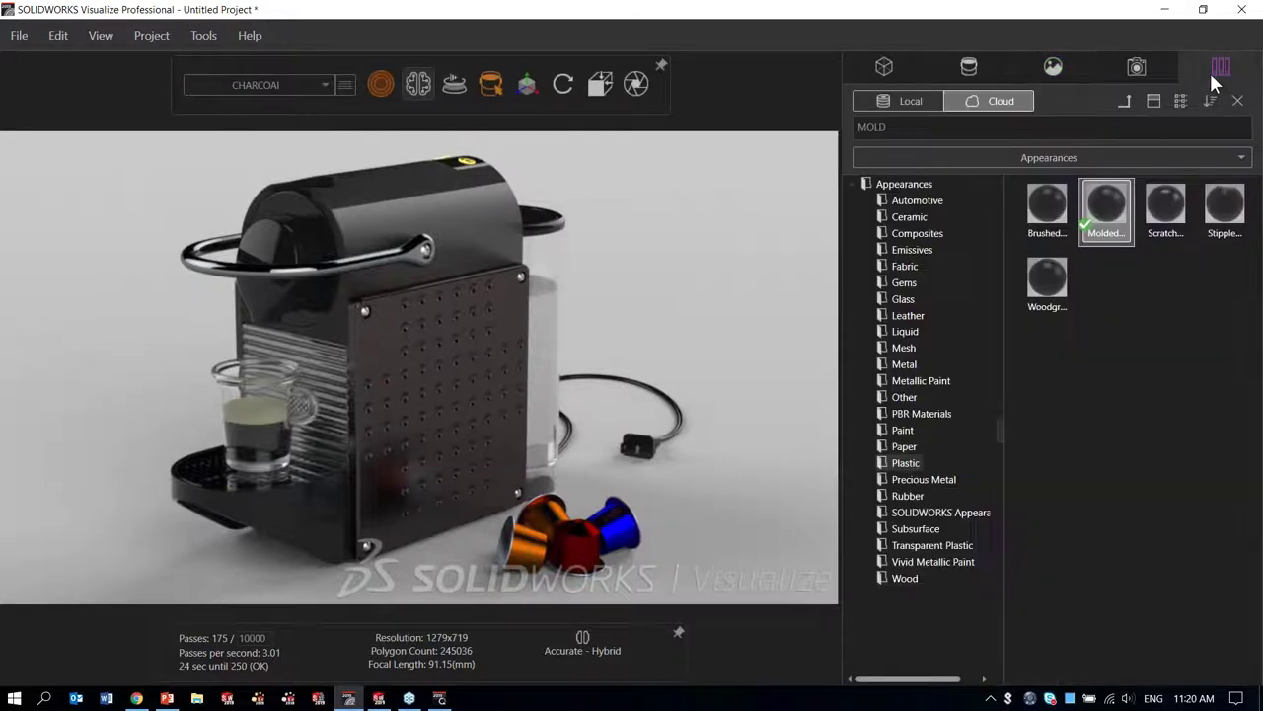
{"action": "left_click", "coordinate": [895, 103]}
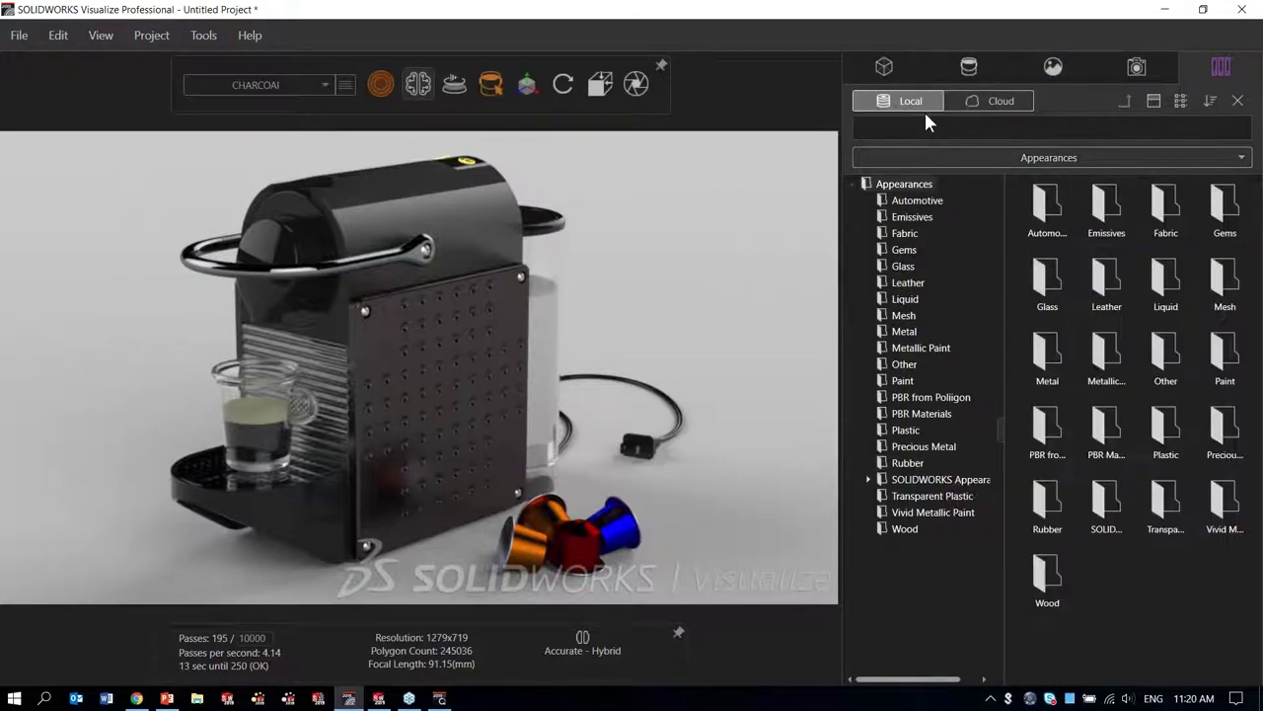
{"action": "left_click", "coordinate": [1031, 158]}
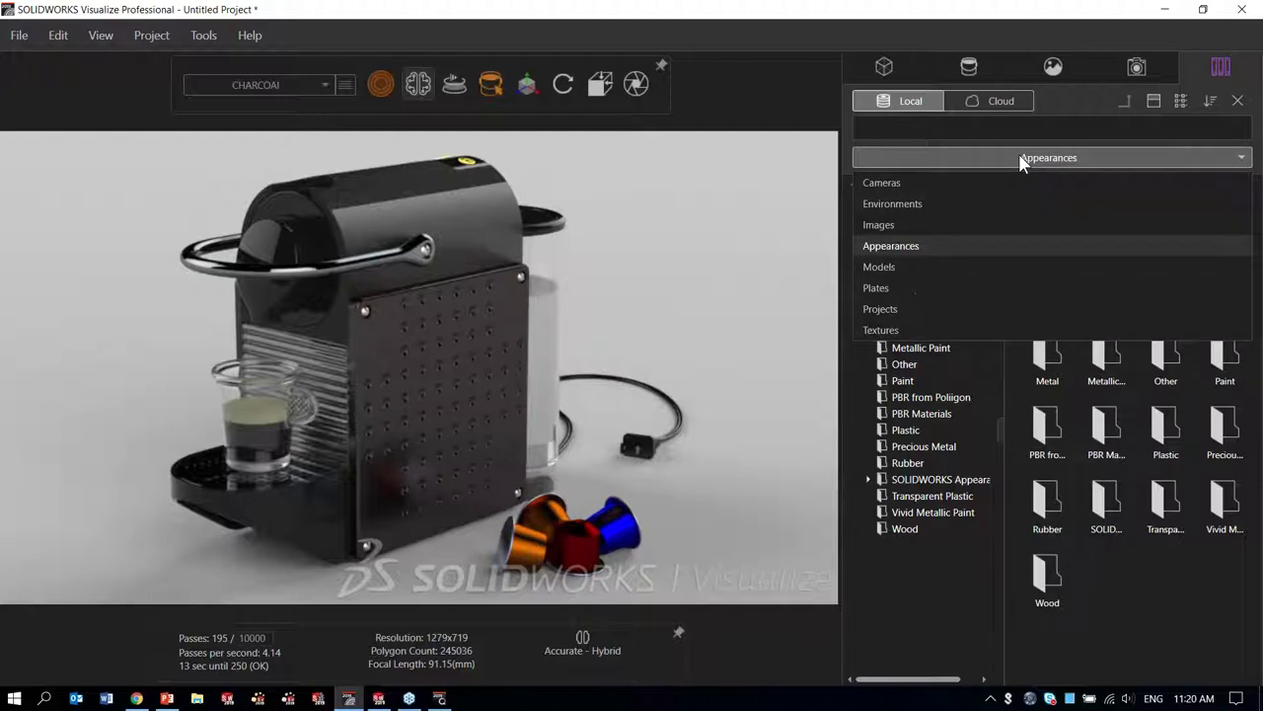
{"action": "key", "text": "Escape"}
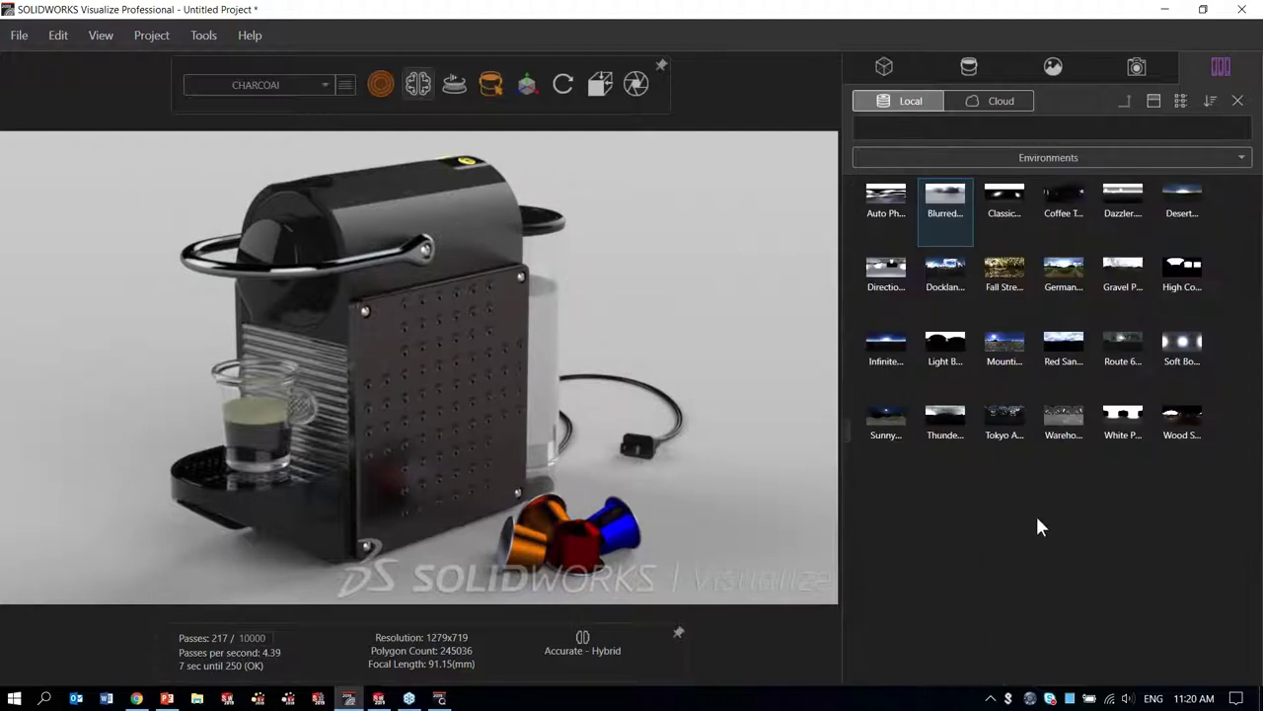
{"action": "left_click", "coordinate": [1181, 100]}
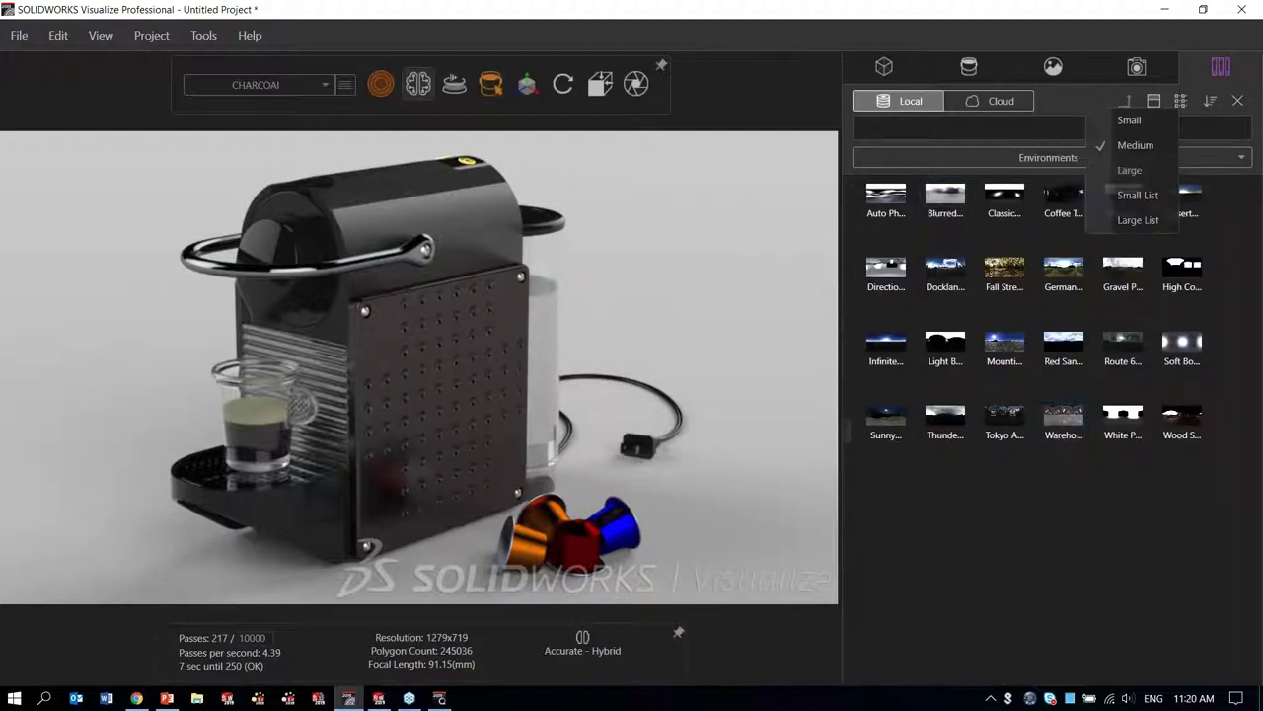
{"action": "left_click", "coordinate": [1130, 170]}
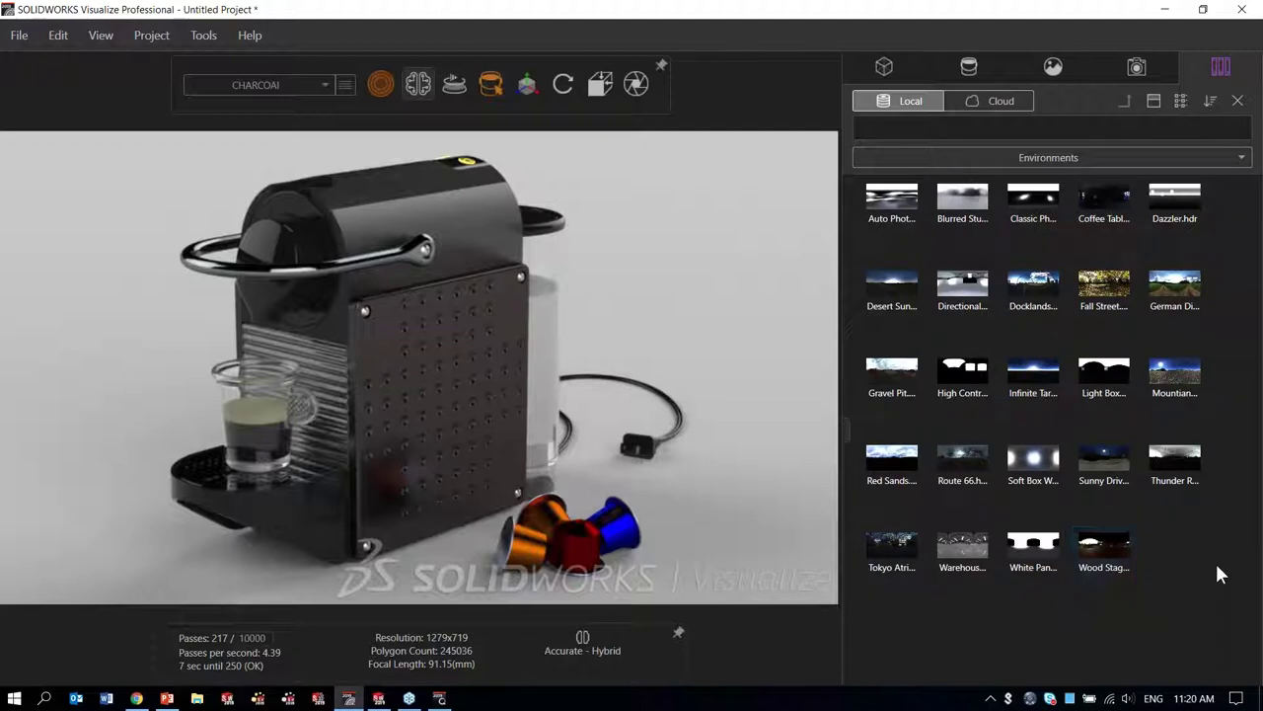
Step: Apply the local White Panel Ts Studio.hdr environment to the espresso scene
{"action": "left_click", "coordinate": [980, 96]}
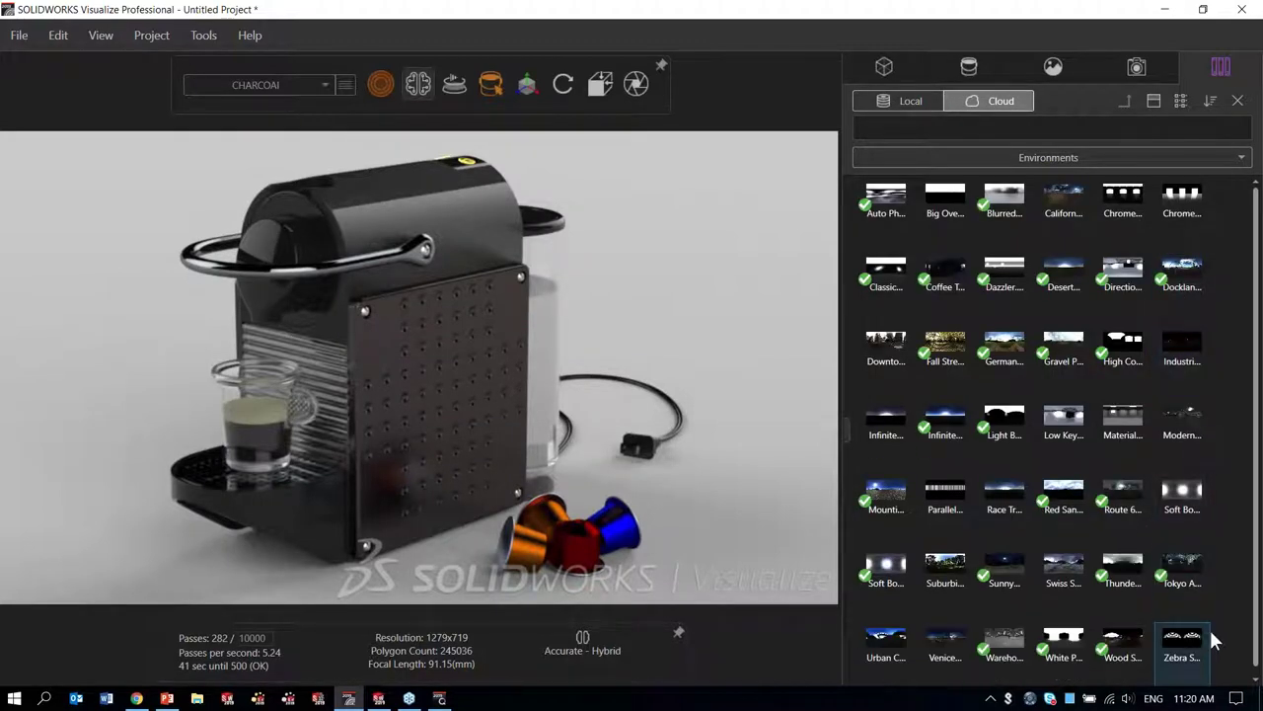
{"action": "left_click", "coordinate": [899, 100]}
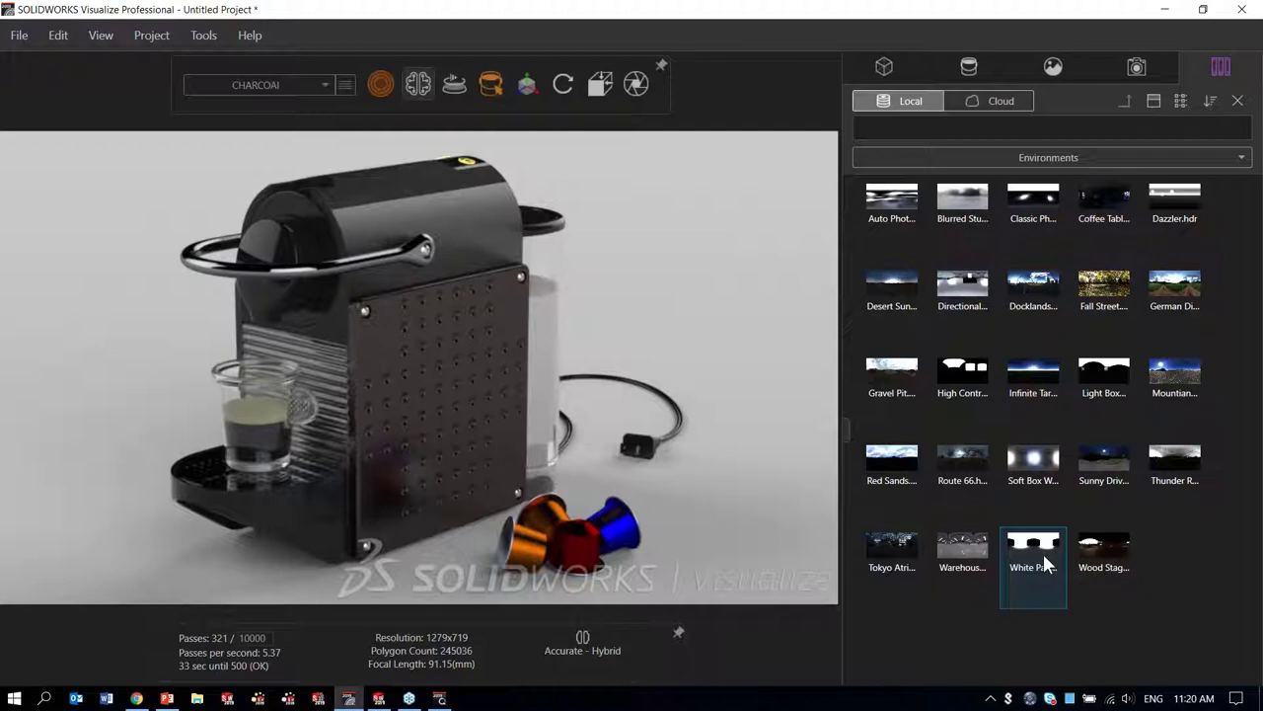
{"action": "left_click_drag", "start_coordinate": [1042, 551], "coordinate": [664, 258]}
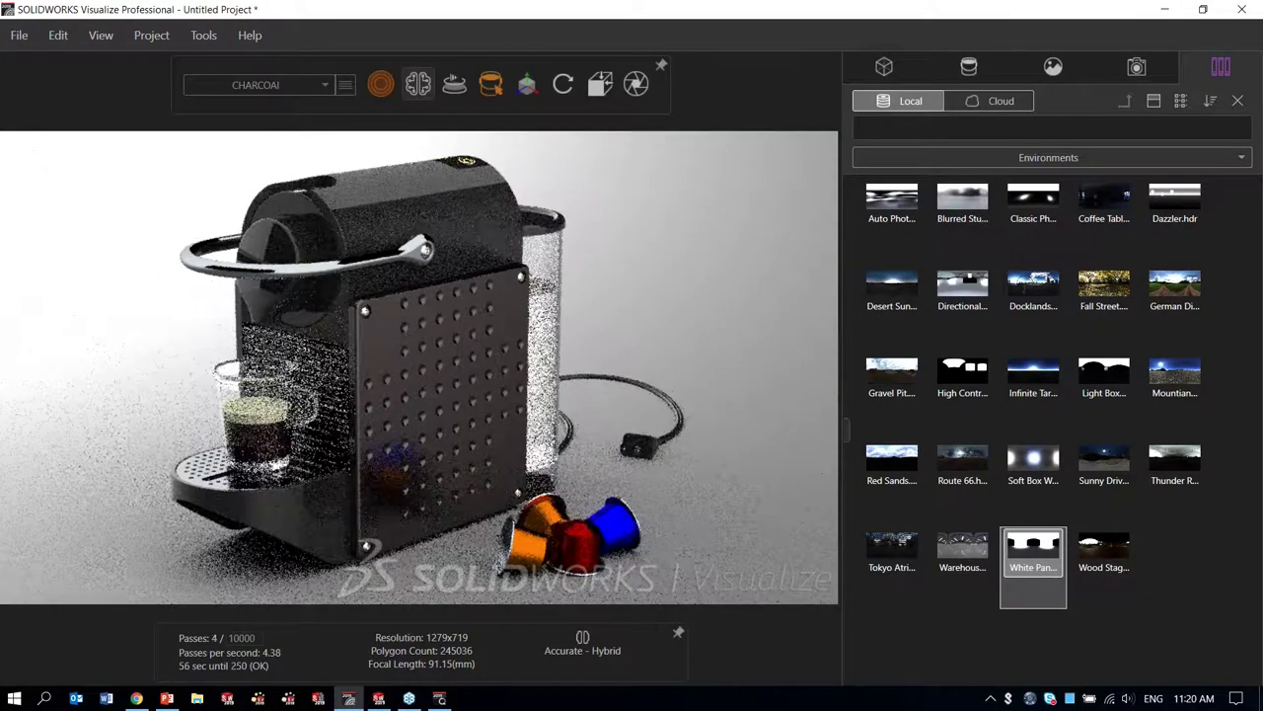
Step: Set the environment brightness to 2.00
{"action": "left_click", "coordinate": [1051, 65]}
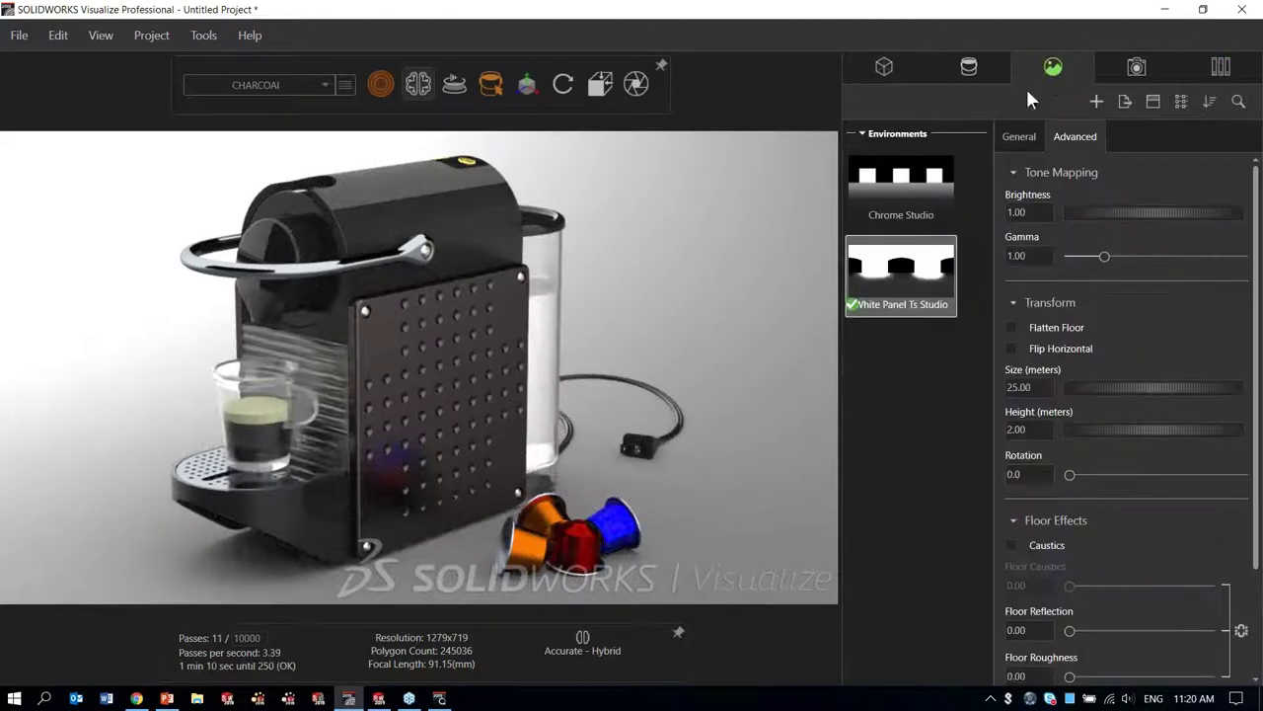
{"action": "left_click", "coordinate": [1022, 212]}
{"action": "double_click", "coordinate": [1022, 213]}
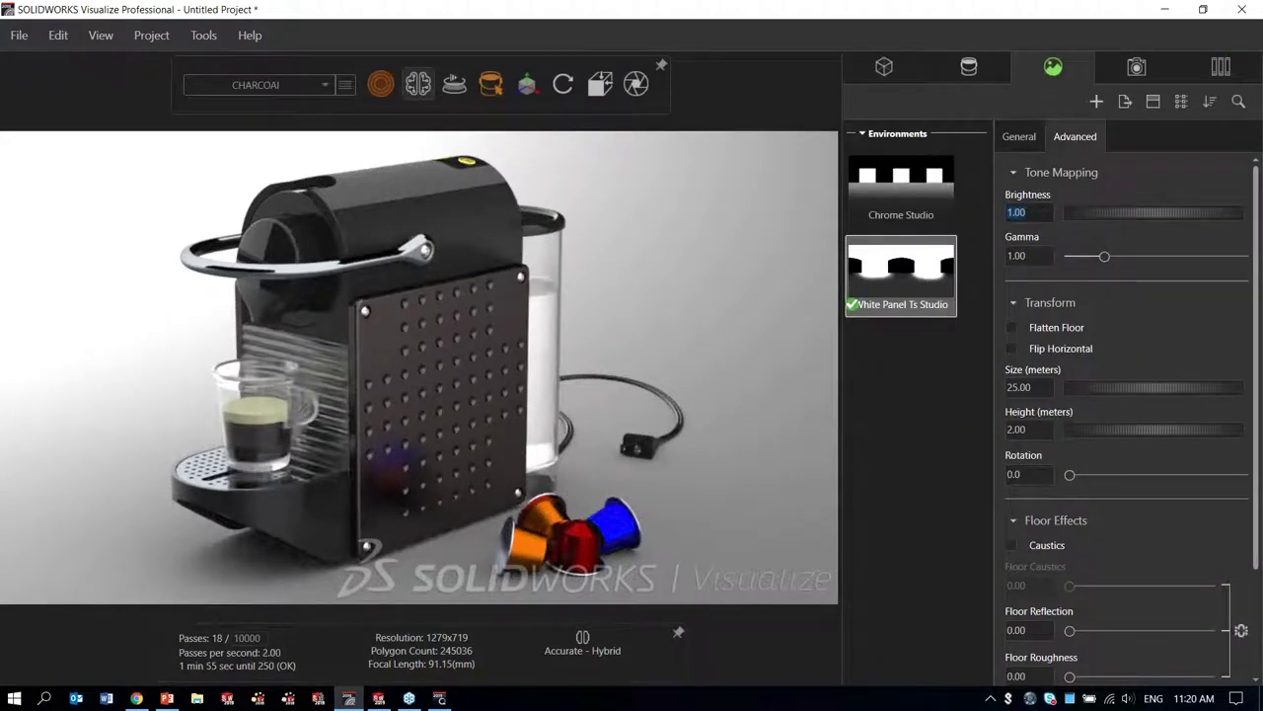
{"action": "type", "text": "2"}
{"action": "key", "text": "Return"}
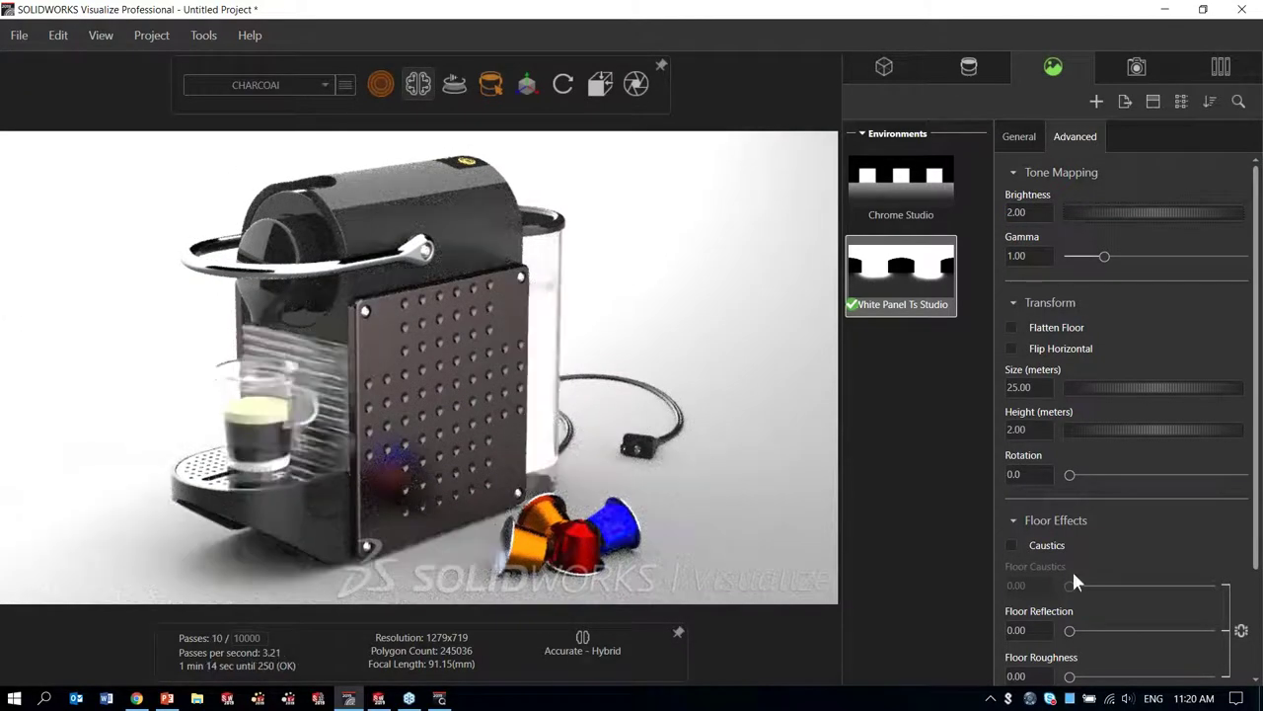
Step: Set floor reflection to 0.94 and floor roughness to 0.16, then pan across the capsules
{"action": "scroll", "coordinate": [1253, 434], "scroll_direction": "down", "scroll_amount": 1}
{"action": "scroll", "coordinate": [1253, 434], "scroll_direction": "down", "scroll_amount": 2}
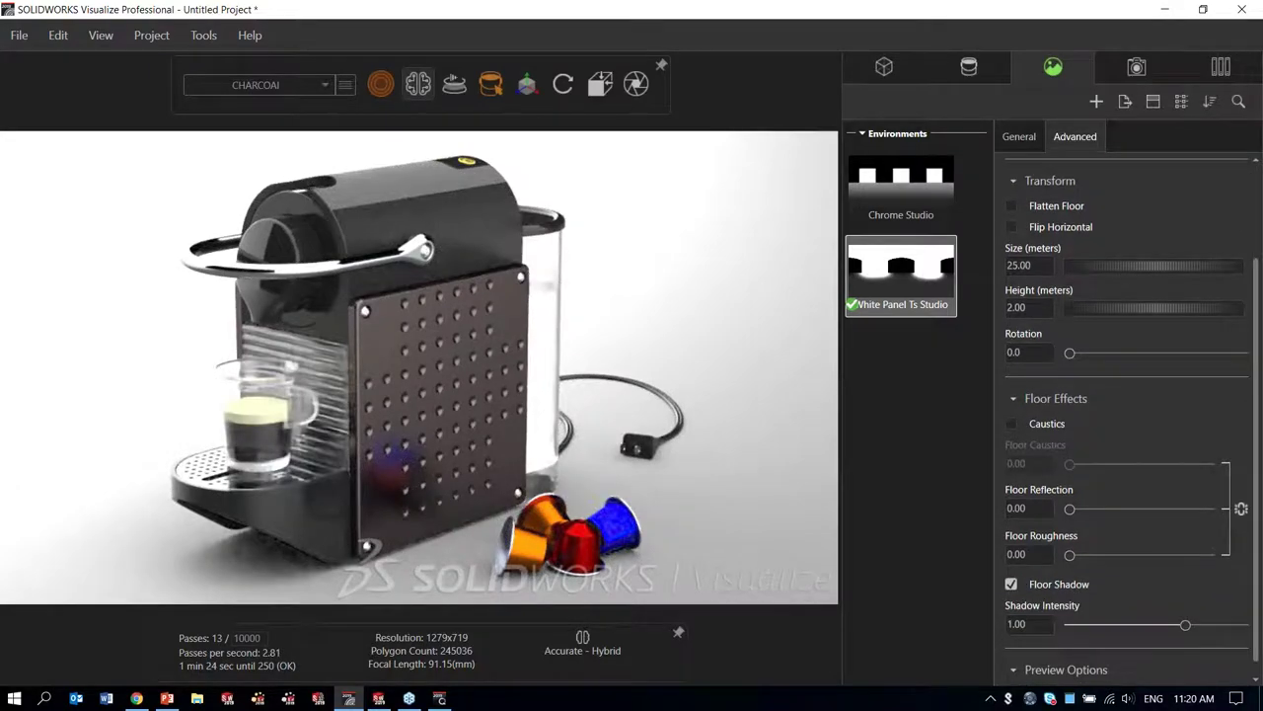
{"action": "scroll", "coordinate": [497, 563], "scroll_direction": "up", "scroll_amount": 5}
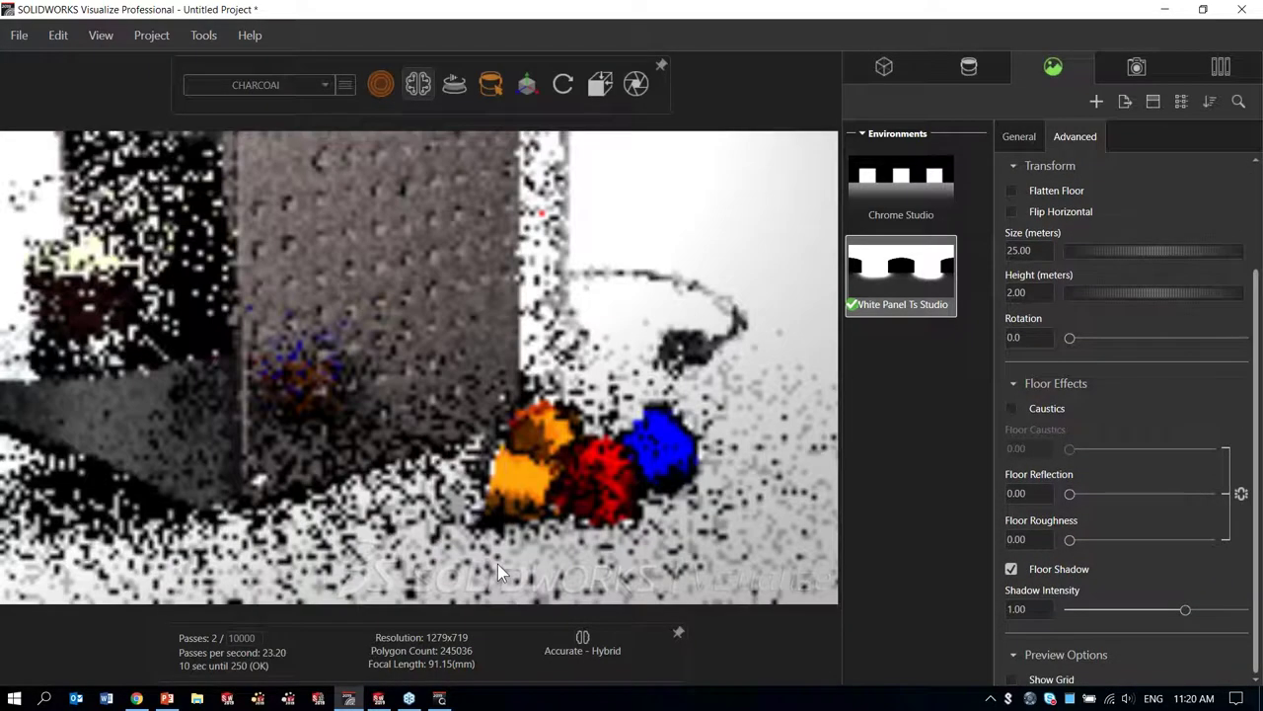
{"action": "scroll", "coordinate": [498, 564], "scroll_direction": "up", "scroll_amount": 2}
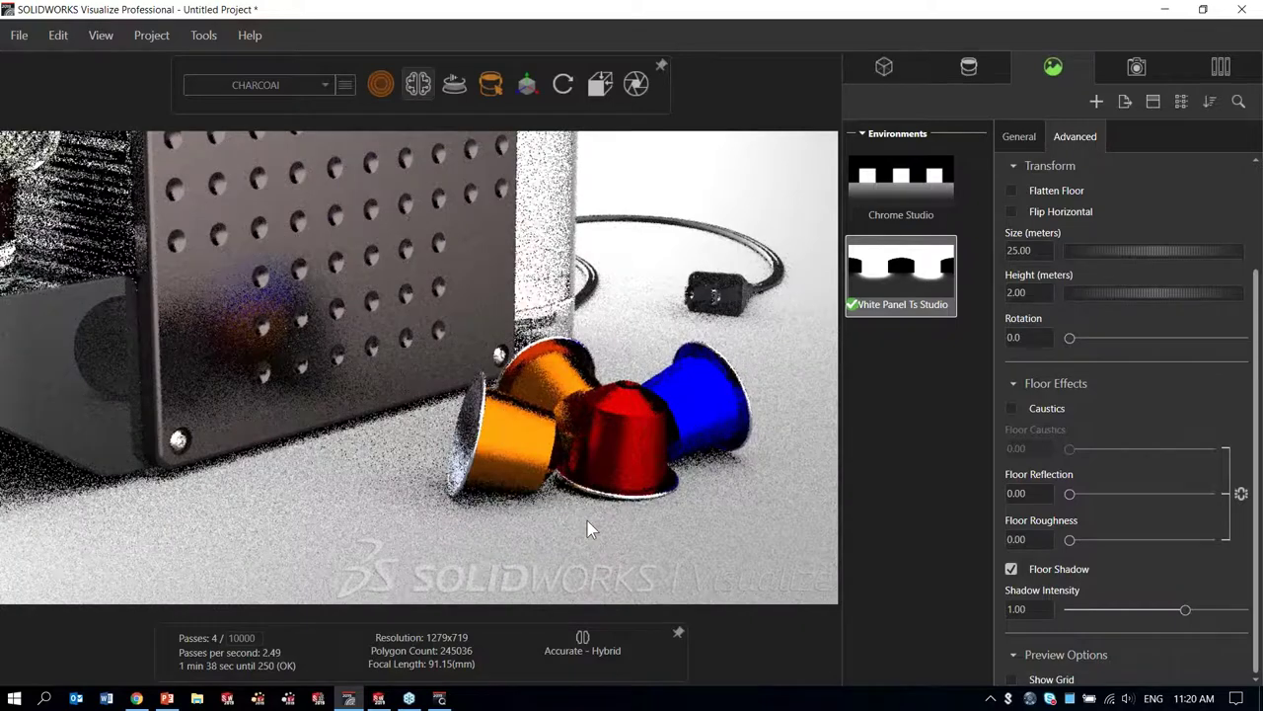
{"action": "left_click_drag", "start_coordinate": [1070, 494], "coordinate": [1200, 497]}
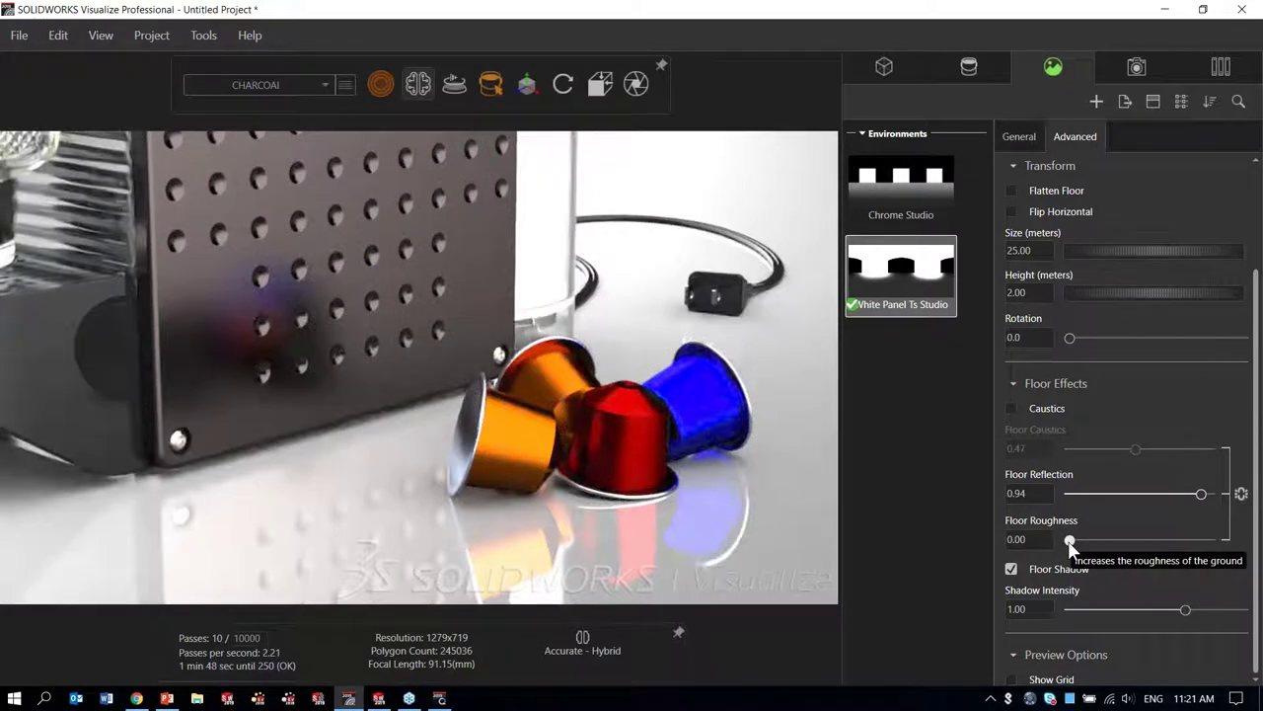
{"action": "left_click_drag", "start_coordinate": [1070, 543], "coordinate": [1115, 544]}
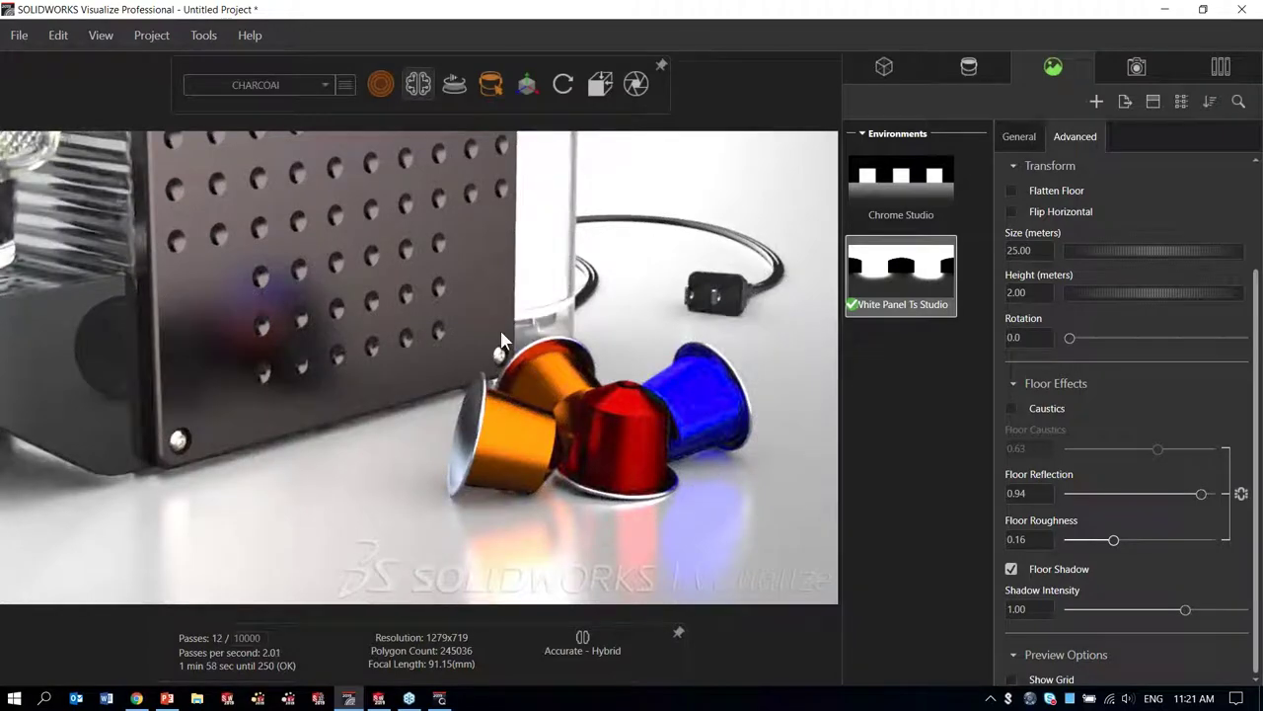
{"action": "middle_click_drag", "start_coordinate": [503, 345], "coordinate": [512, 369]}
{"action": "scroll", "coordinate": [512, 369], "scroll_direction": "down", "scroll_amount": 6}
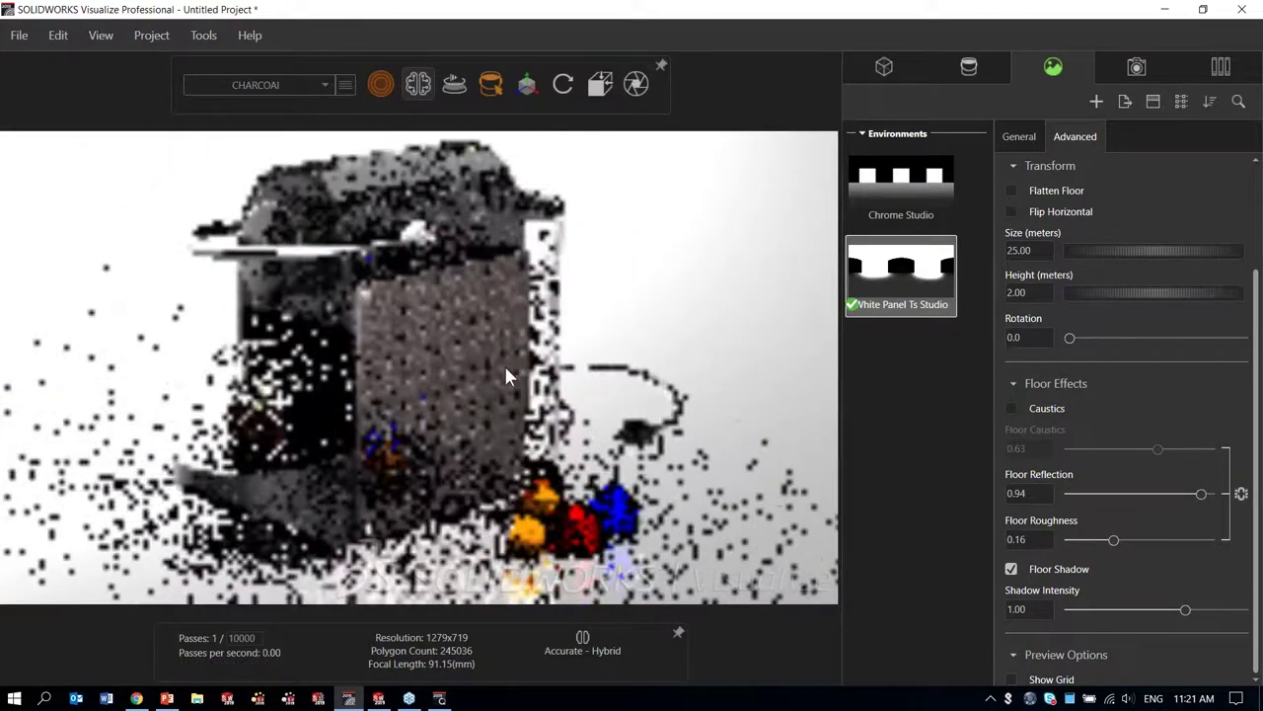
Step: Enable post-processing in the Default Camera's filters and set vignette to 40
{"action": "left_click", "coordinate": [1138, 65]}
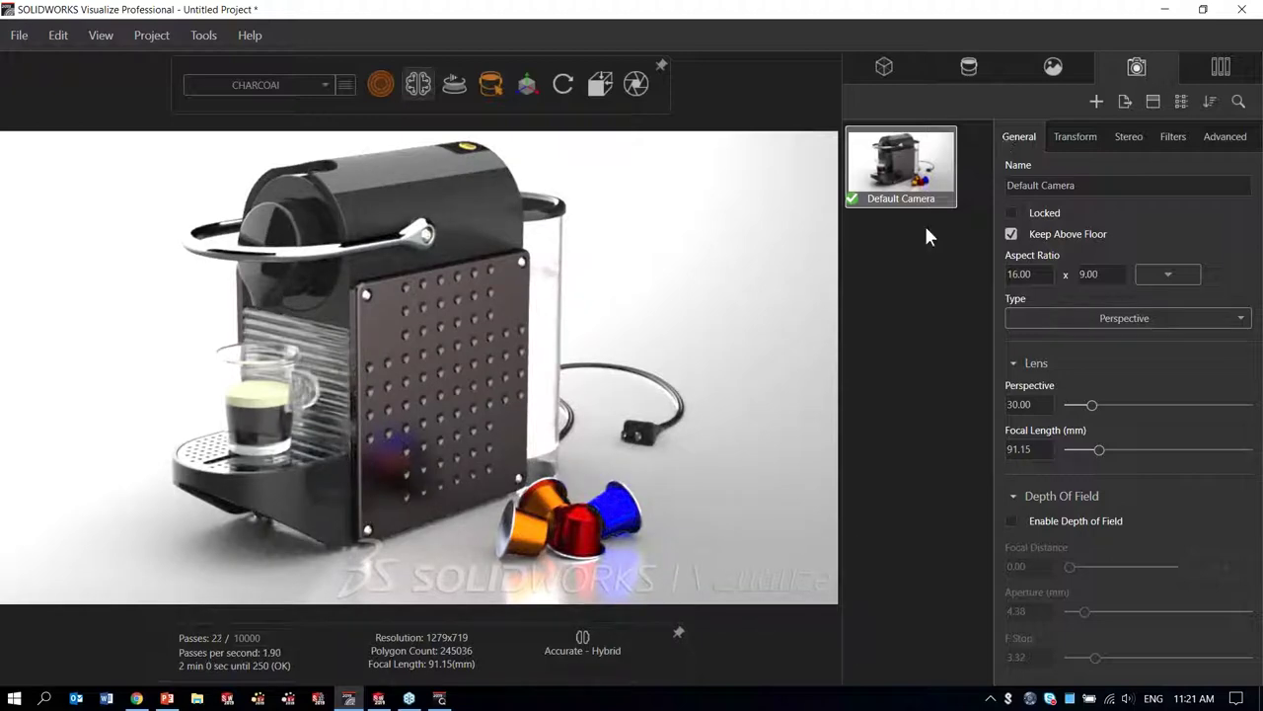
{"action": "left_click", "coordinate": [1172, 138]}
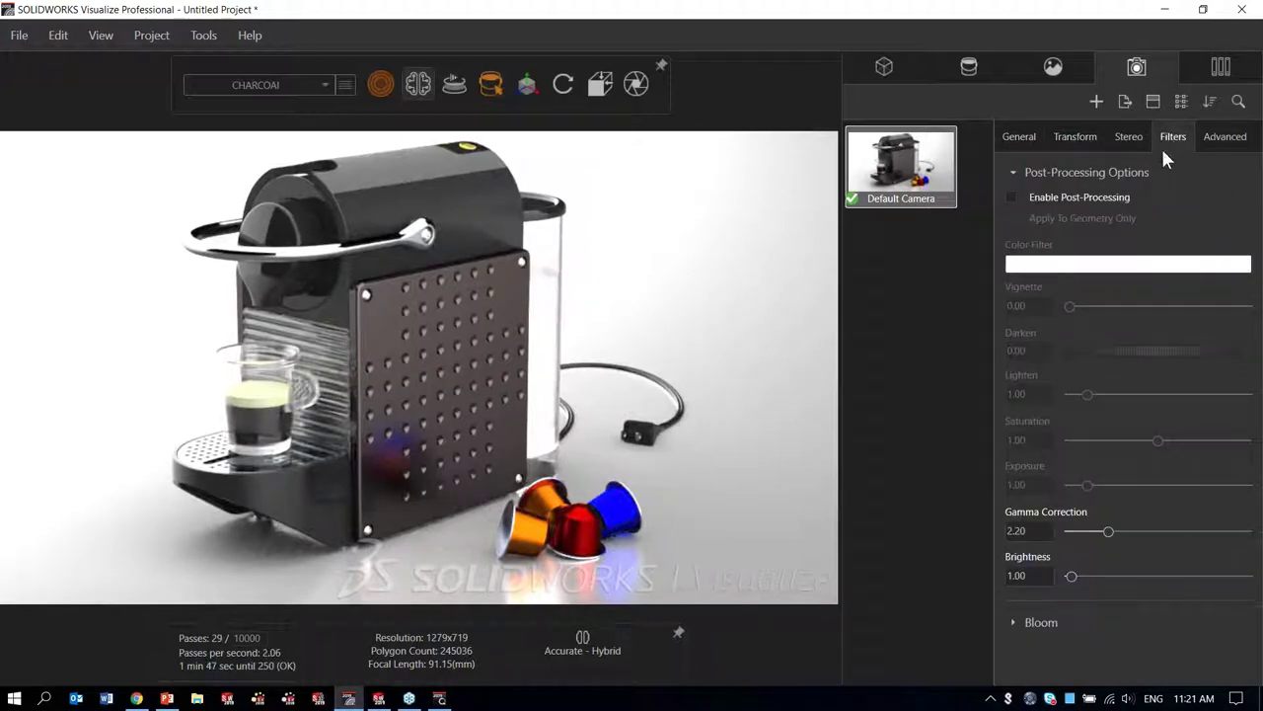
{"action": "left_click", "coordinate": [1011, 196]}
{"action": "left_click", "coordinate": [1041, 307]}
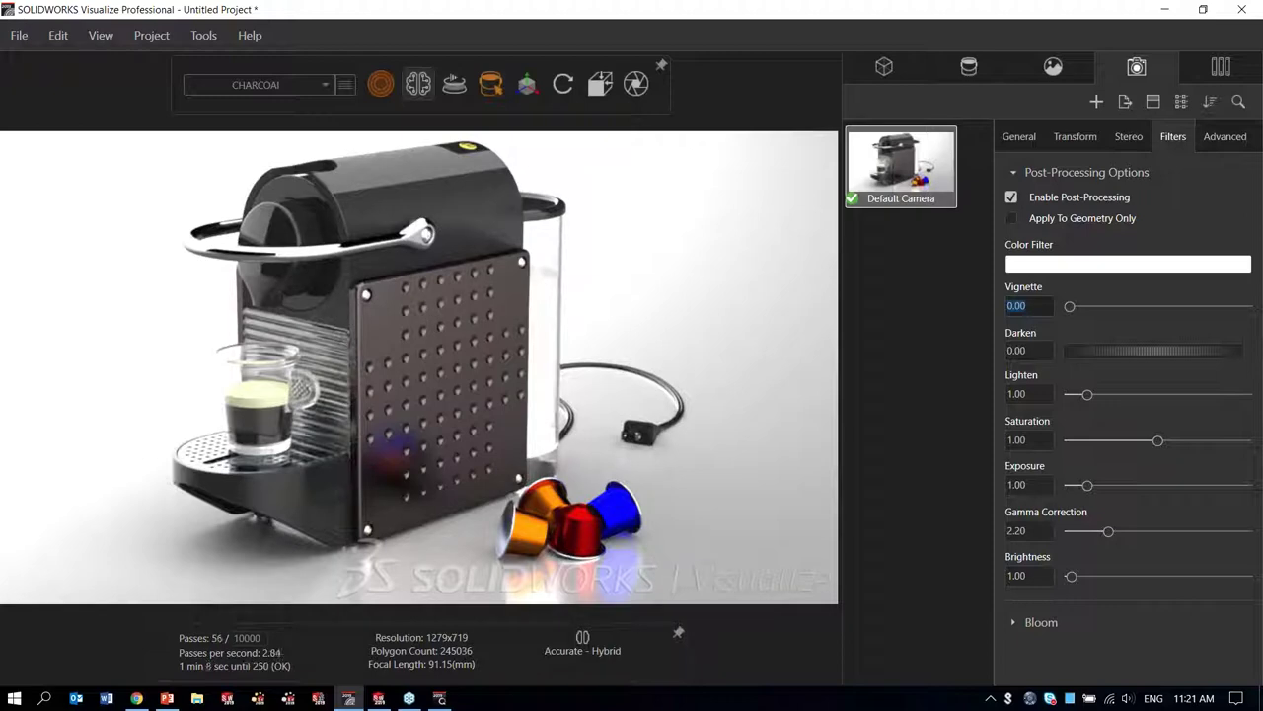
{"action": "type", "text": "40"}
{"action": "key", "text": "Return"}
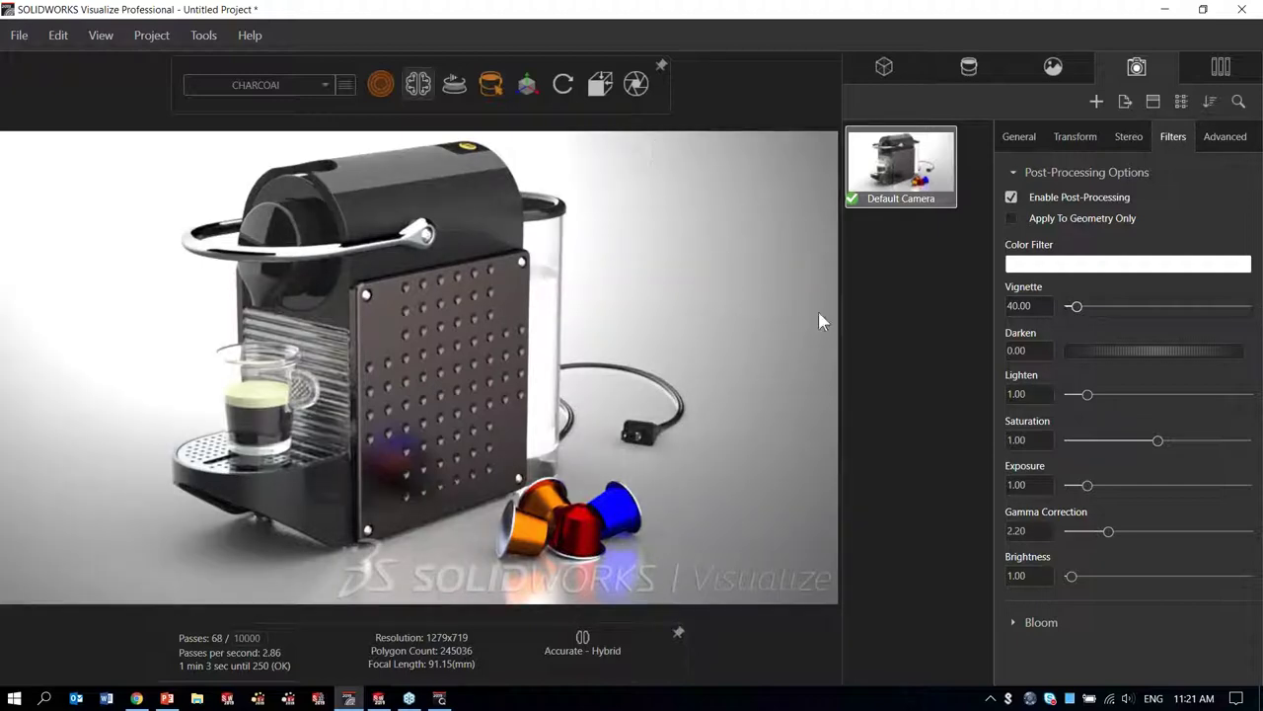
Step: Set the camera's darken to 0.20 and lighten to 2.00
{"action": "left_click", "coordinate": [1032, 354]}
{"action": "type", "text": "2"}
{"action": "key", "text": "Return"}
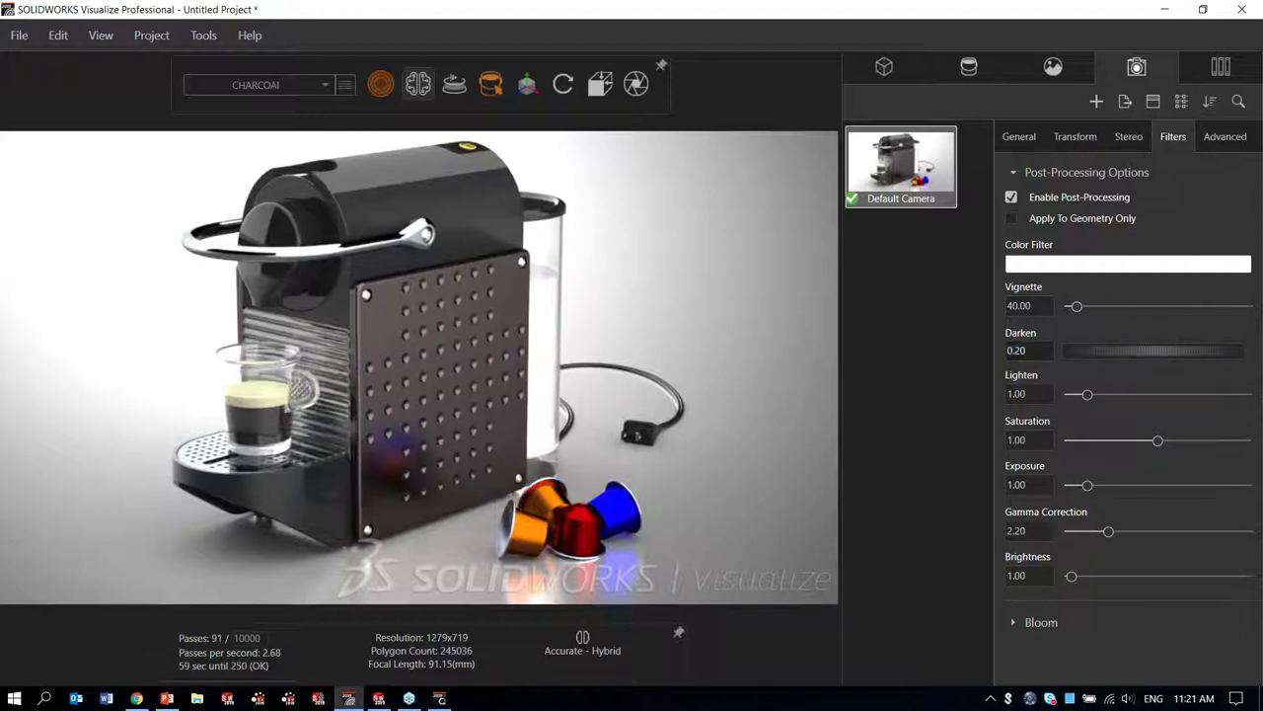
{"action": "left_click", "coordinate": [1036, 395]}
{"action": "type", "text": "2"}
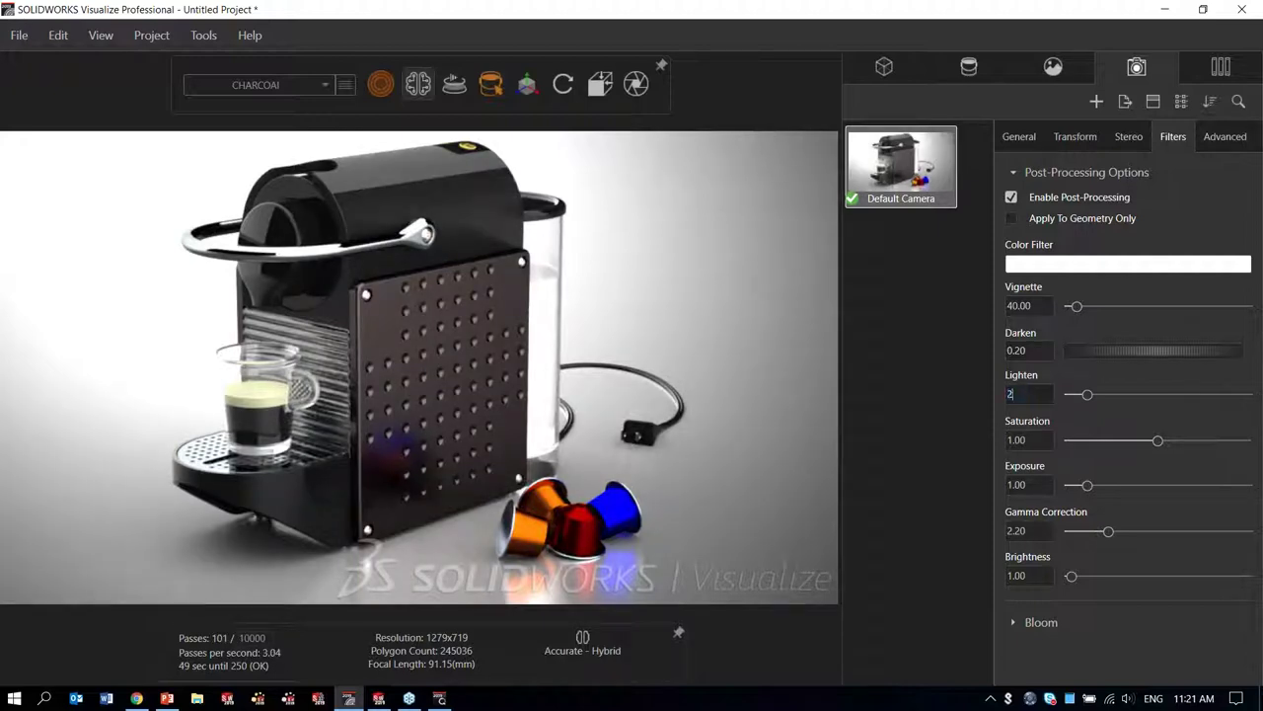
{"action": "key", "text": "Return"}
{"action": "left_click", "coordinate": [1031, 439]}
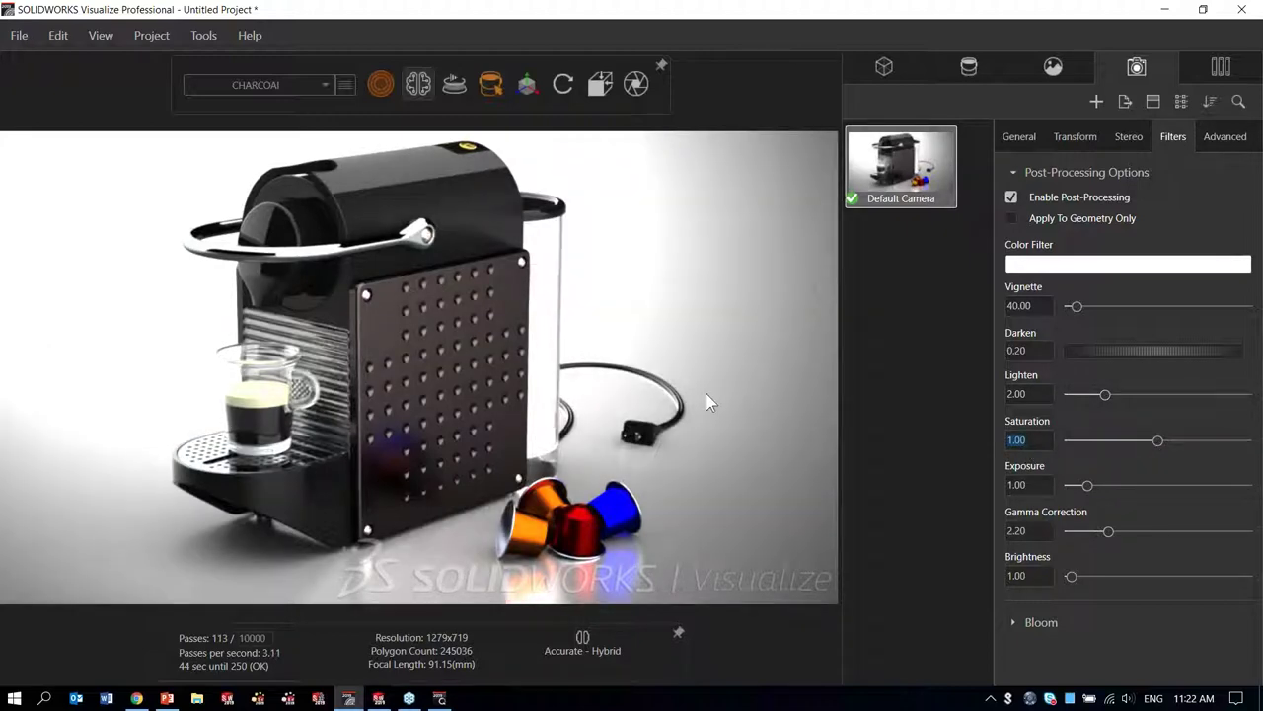
Step: Duplicate the Default Camera and make Default Camera 2 active
{"action": "left_click", "coordinate": [886, 162]}
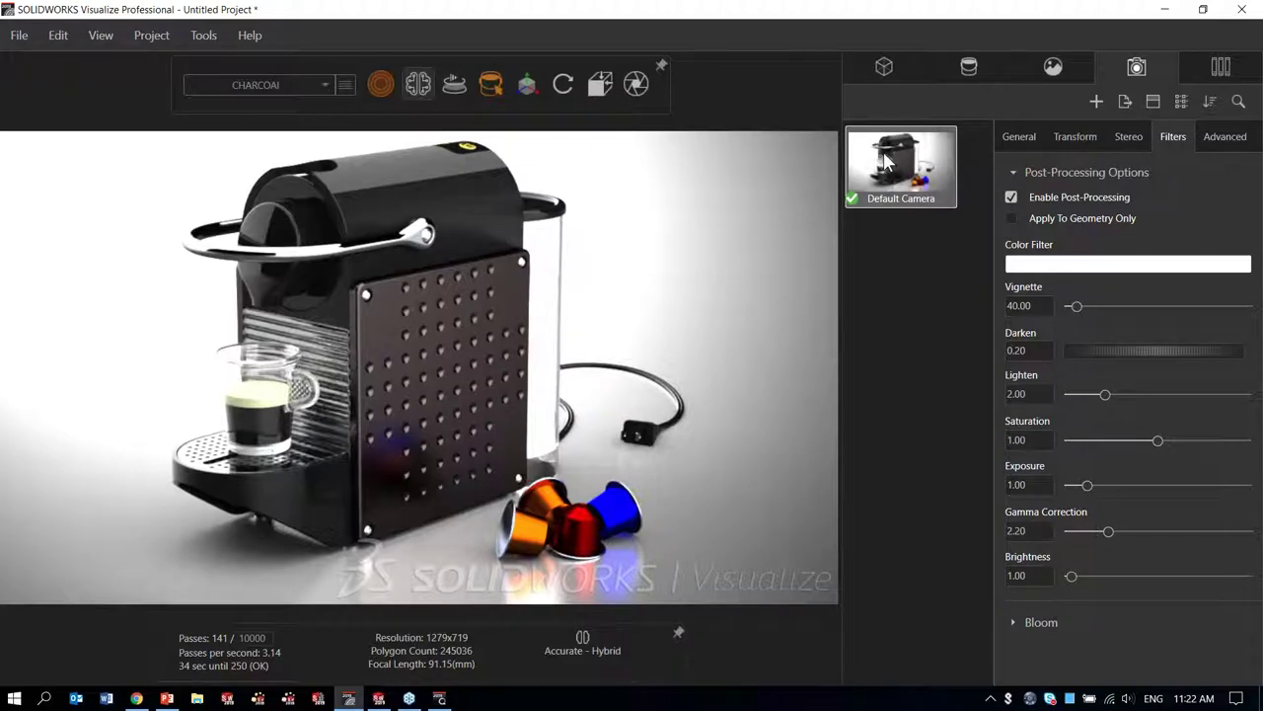
{"action": "key", "text": "ctrl+v"}
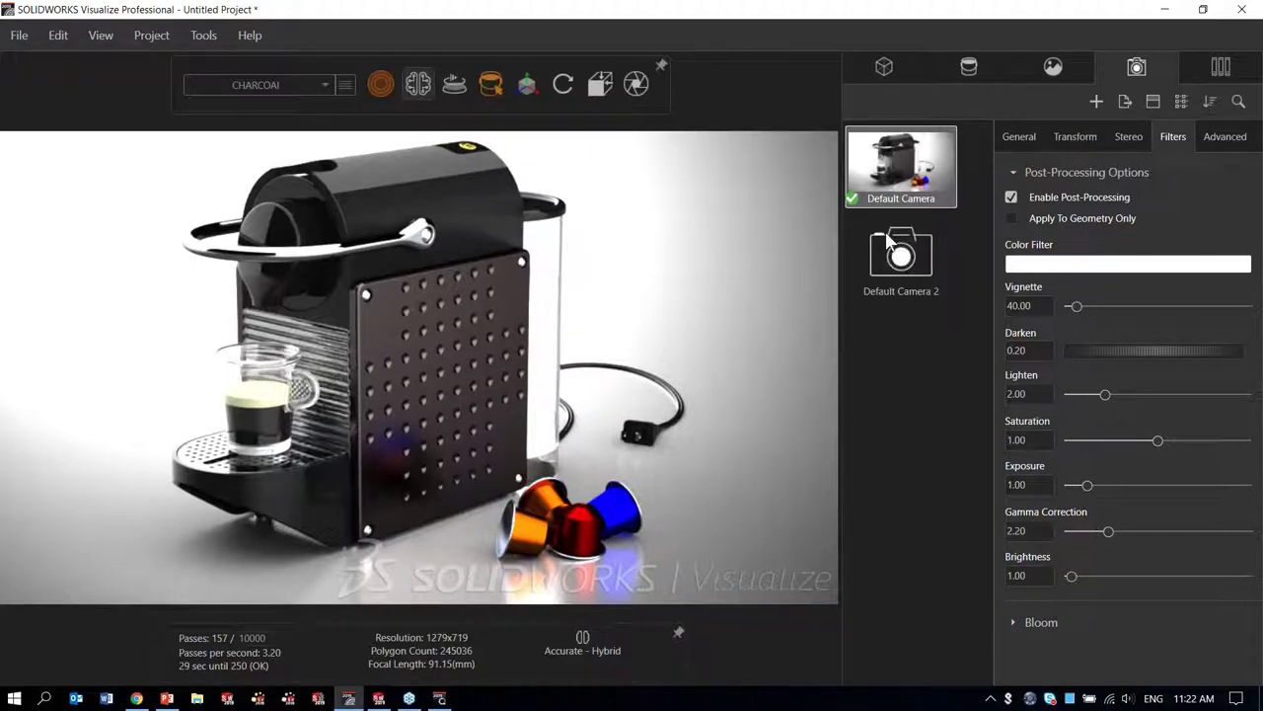
{"action": "left_click", "coordinate": [900, 267]}
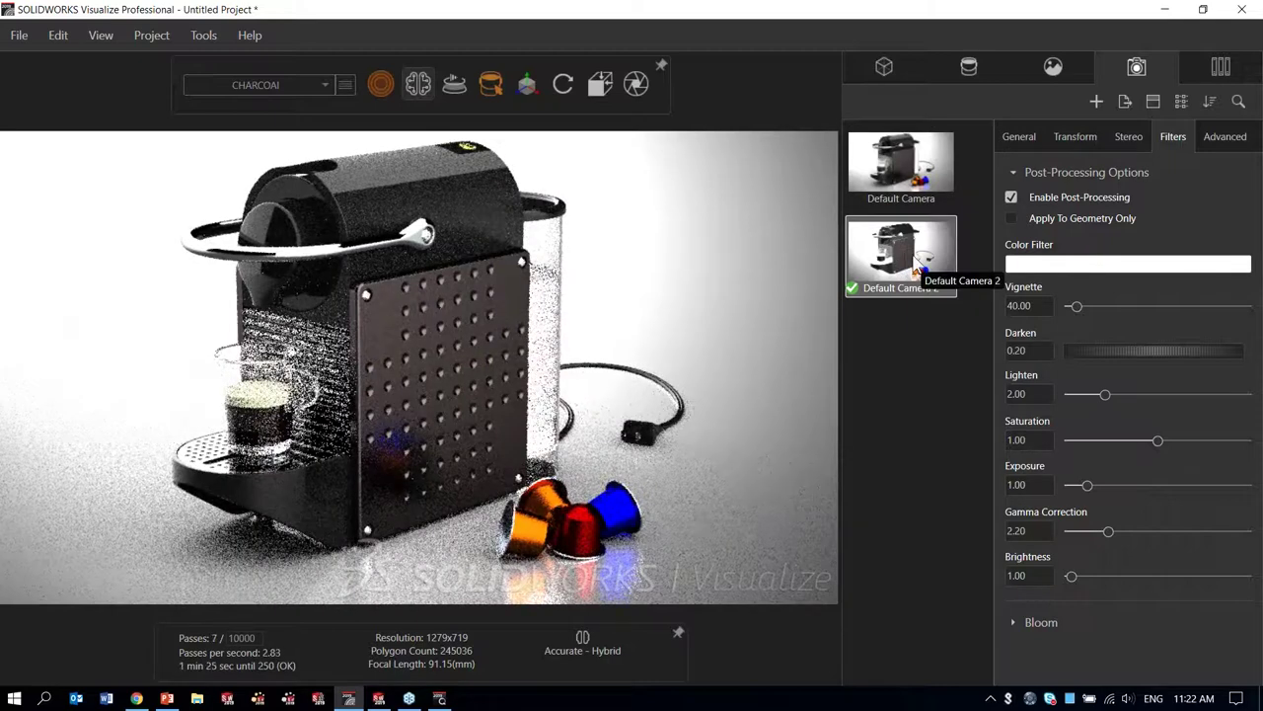
Step: Frame Default Camera 2 from the Top view as an angled close-up of the handle over the cup
{"action": "left_click", "coordinate": [598, 87]}
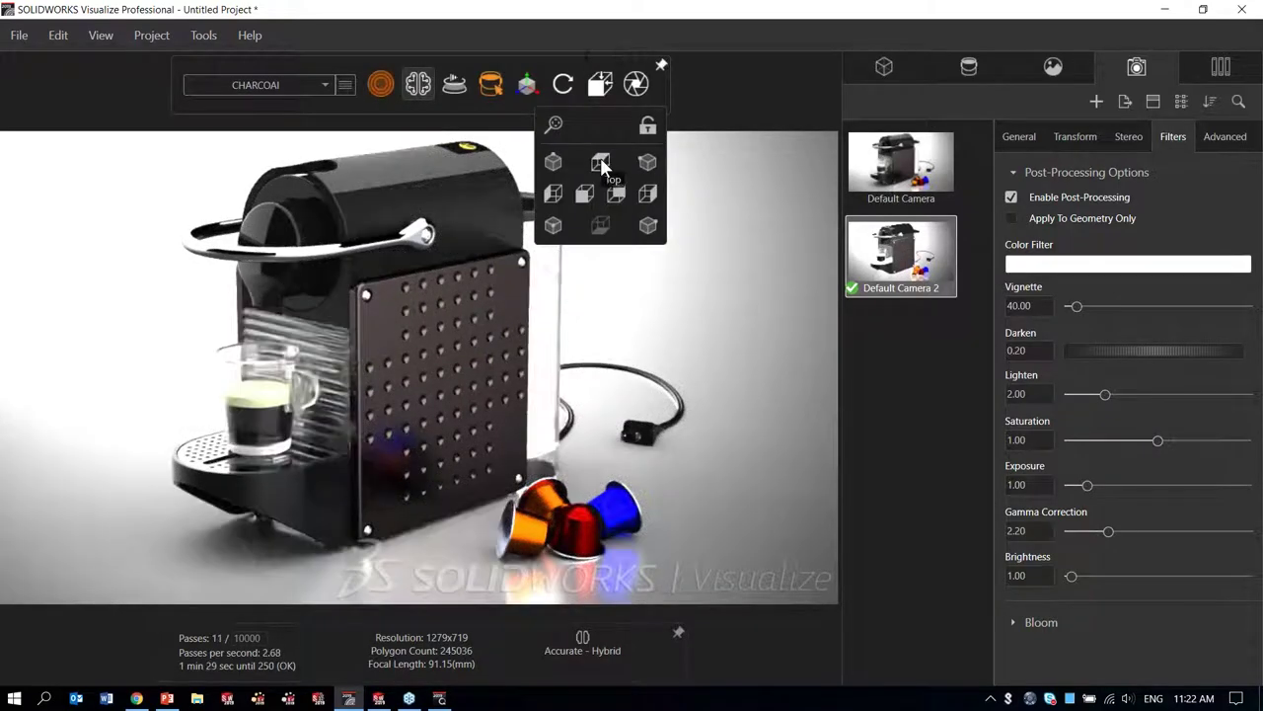
{"action": "left_click", "coordinate": [601, 163]}
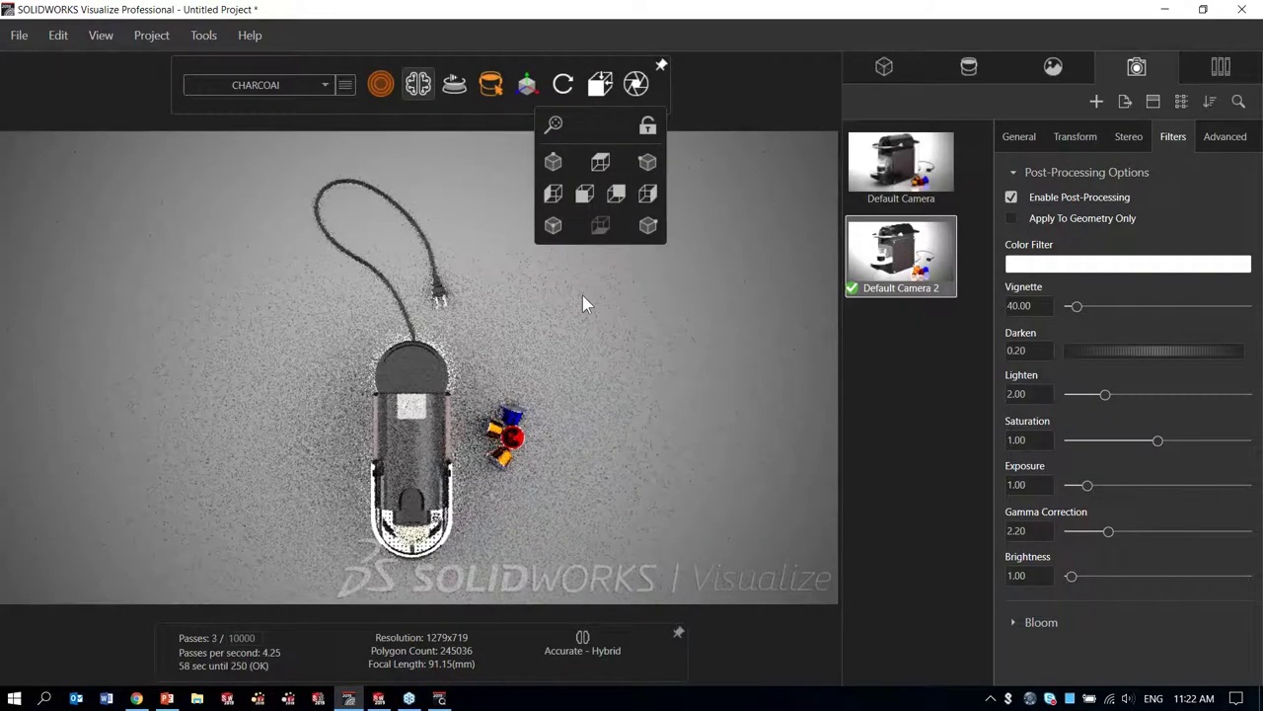
{"action": "scroll", "coordinate": [417, 497], "scroll_direction": "up", "scroll_amount": 3}
{"action": "scroll", "coordinate": [416, 497], "scroll_direction": "up", "scroll_amount": 3}
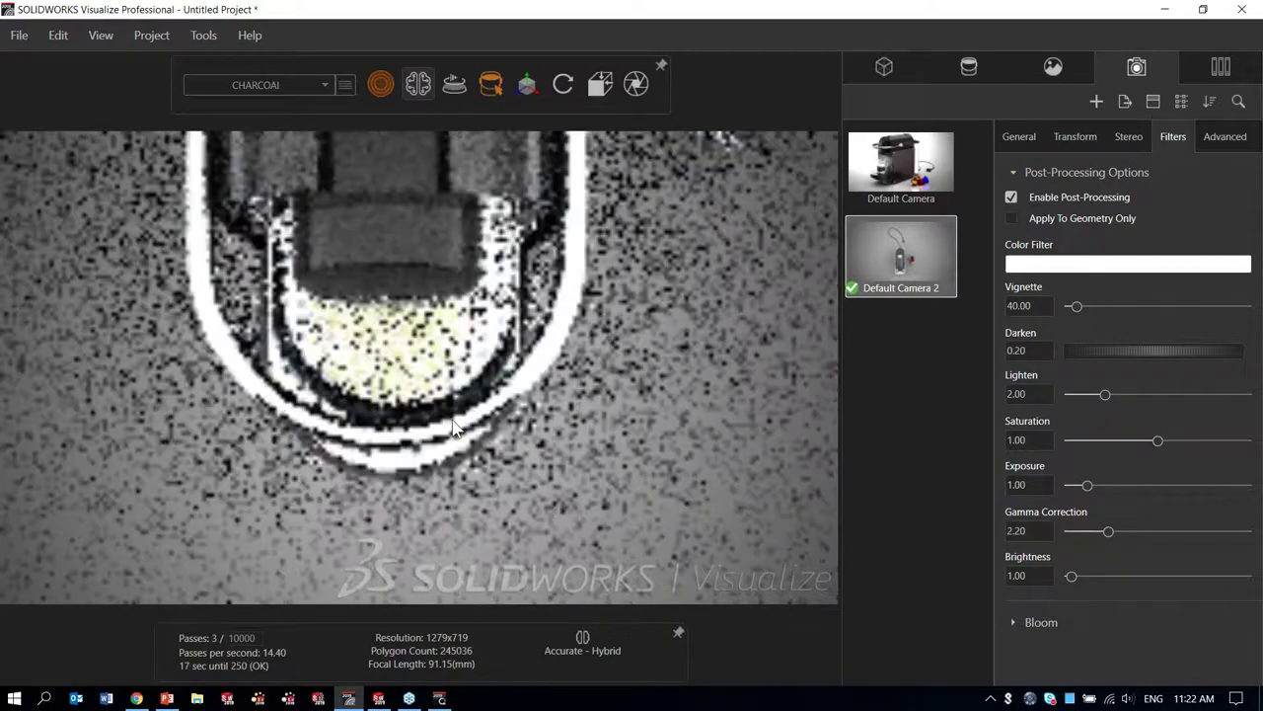
{"action": "left_click_drag", "start_coordinate": [453, 426], "coordinate": [400, 340]}
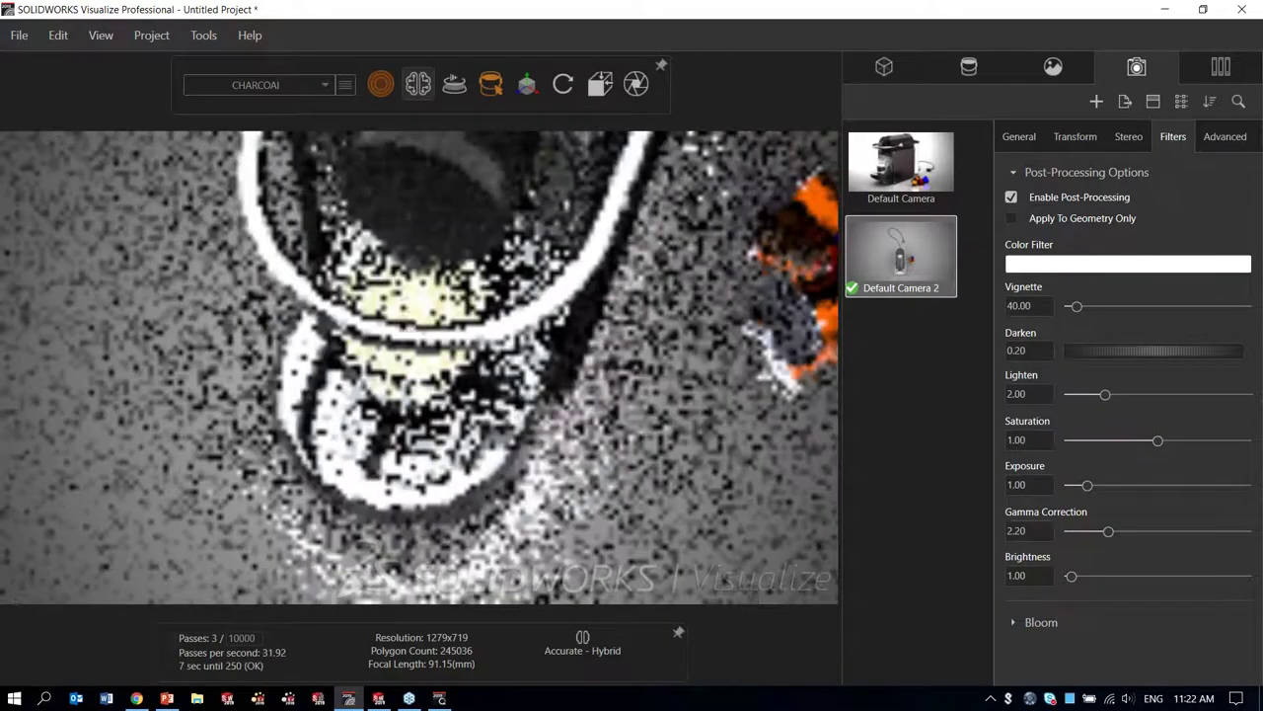
{"action": "scroll", "coordinate": [408, 323], "scroll_direction": "down", "scroll_amount": 3}
{"action": "scroll", "coordinate": [408, 323], "scroll_direction": "up", "scroll_amount": 3}
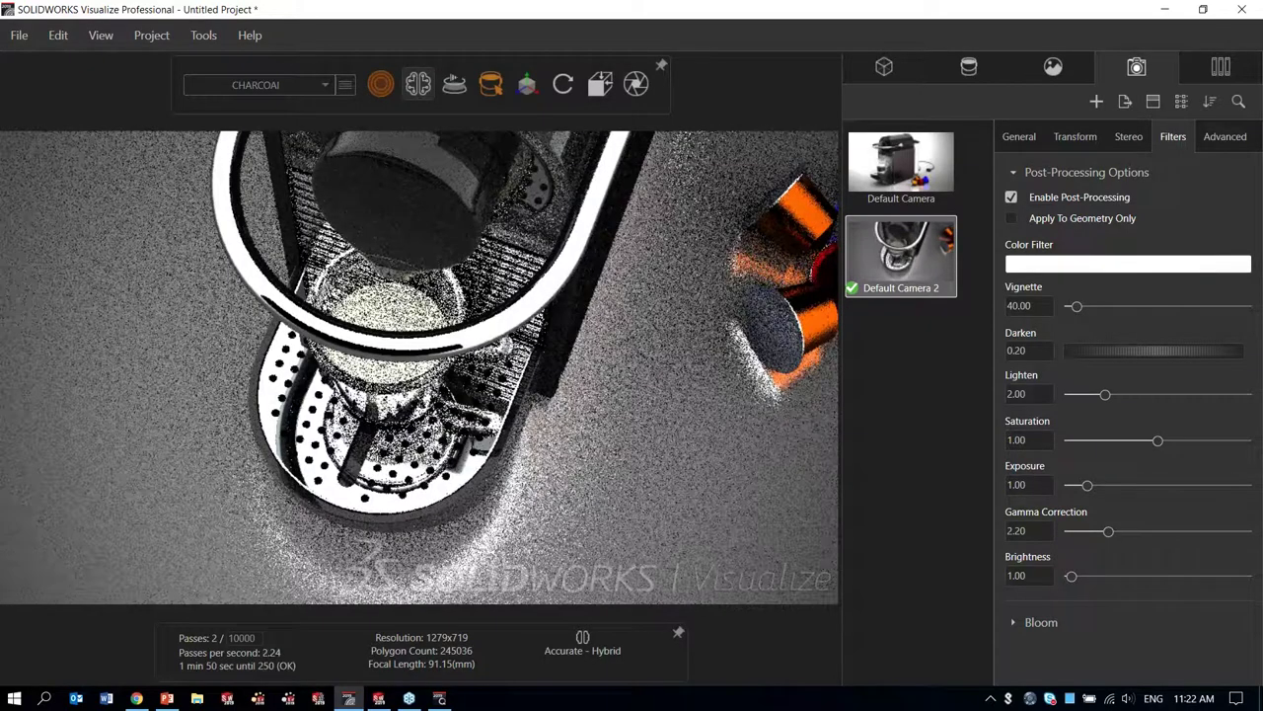
{"action": "scroll", "coordinate": [387, 342], "scroll_direction": "up", "scroll_amount": 1}
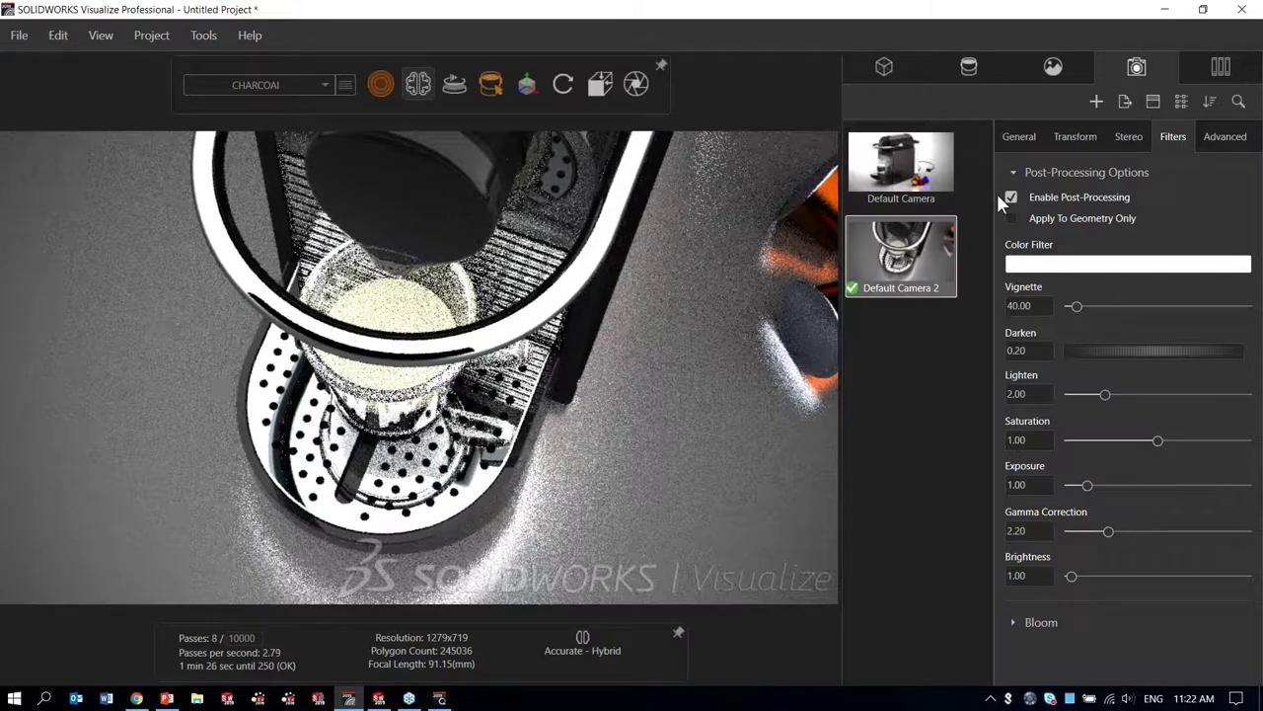
{"action": "left_click", "coordinate": [1018, 136]}
Step: Enable depth of field on Default Camera 2, focused at 0.46 with F stop 2.20
{"action": "left_click", "coordinate": [1011, 521]}
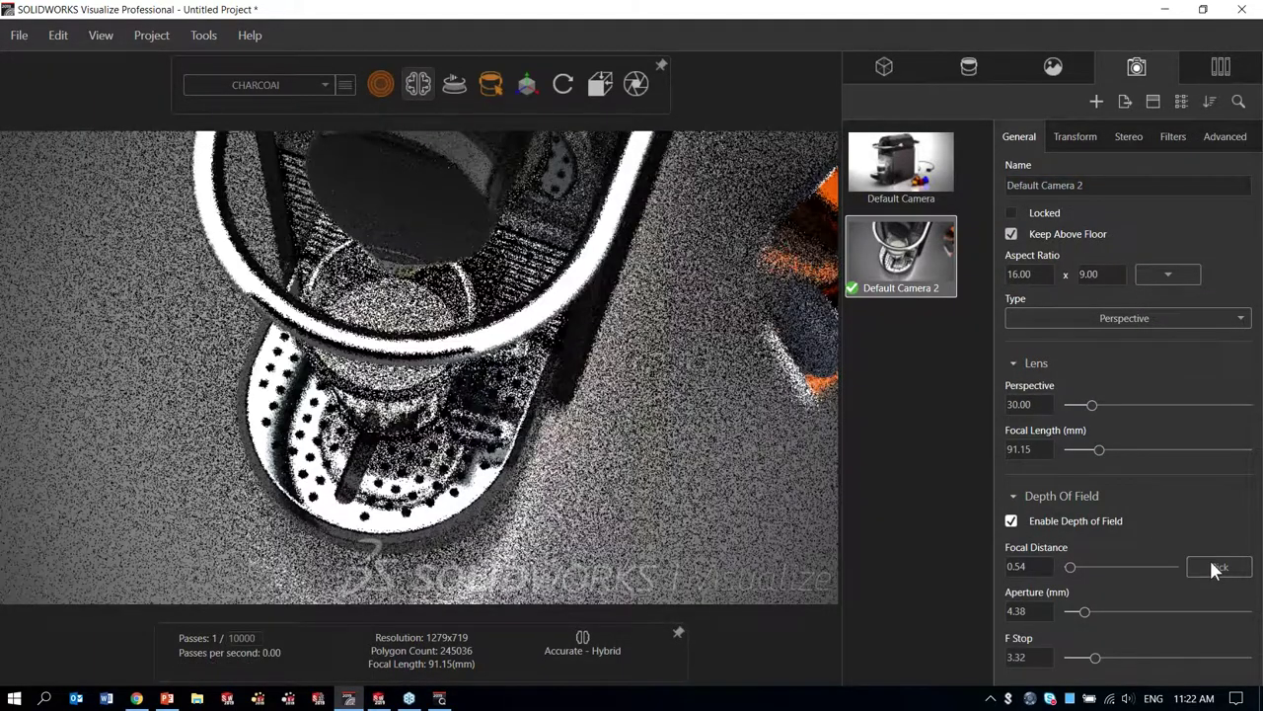
{"action": "left_click", "coordinate": [437, 372]}
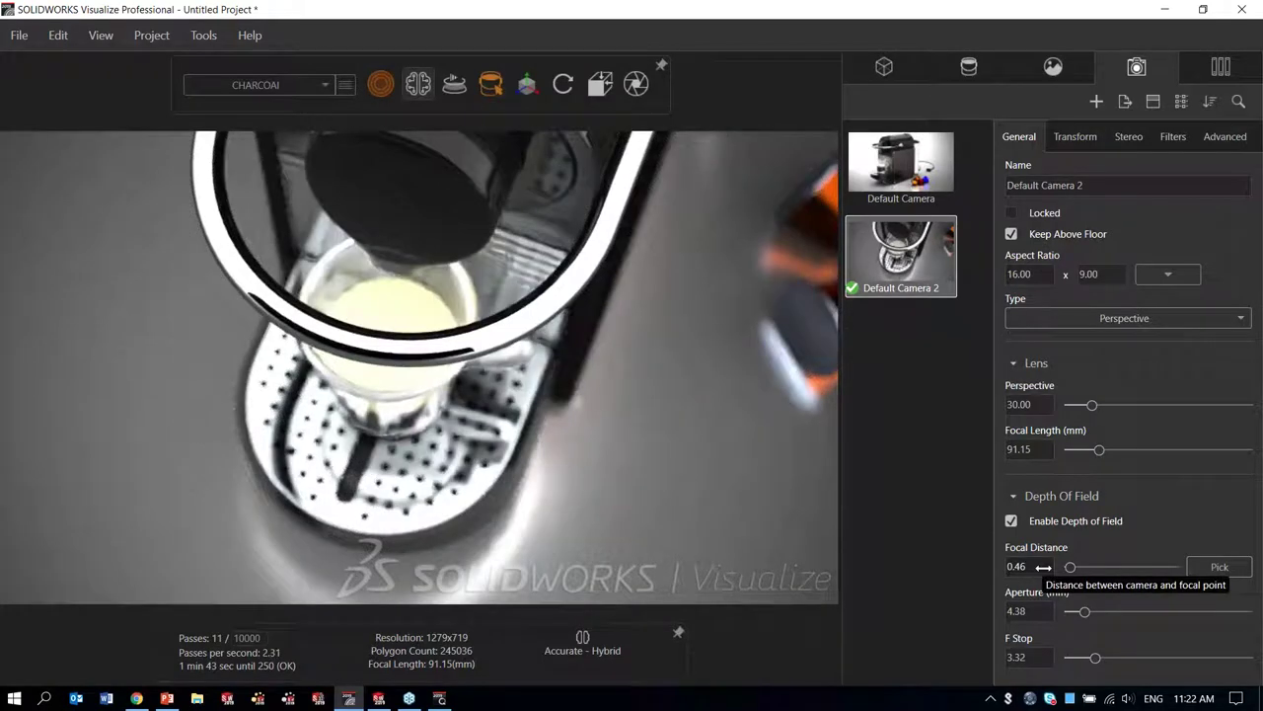
{"action": "left_click", "coordinate": [1026, 658]}
{"action": "type", "text": "2.2"}
{"action": "key", "text": "Return"}
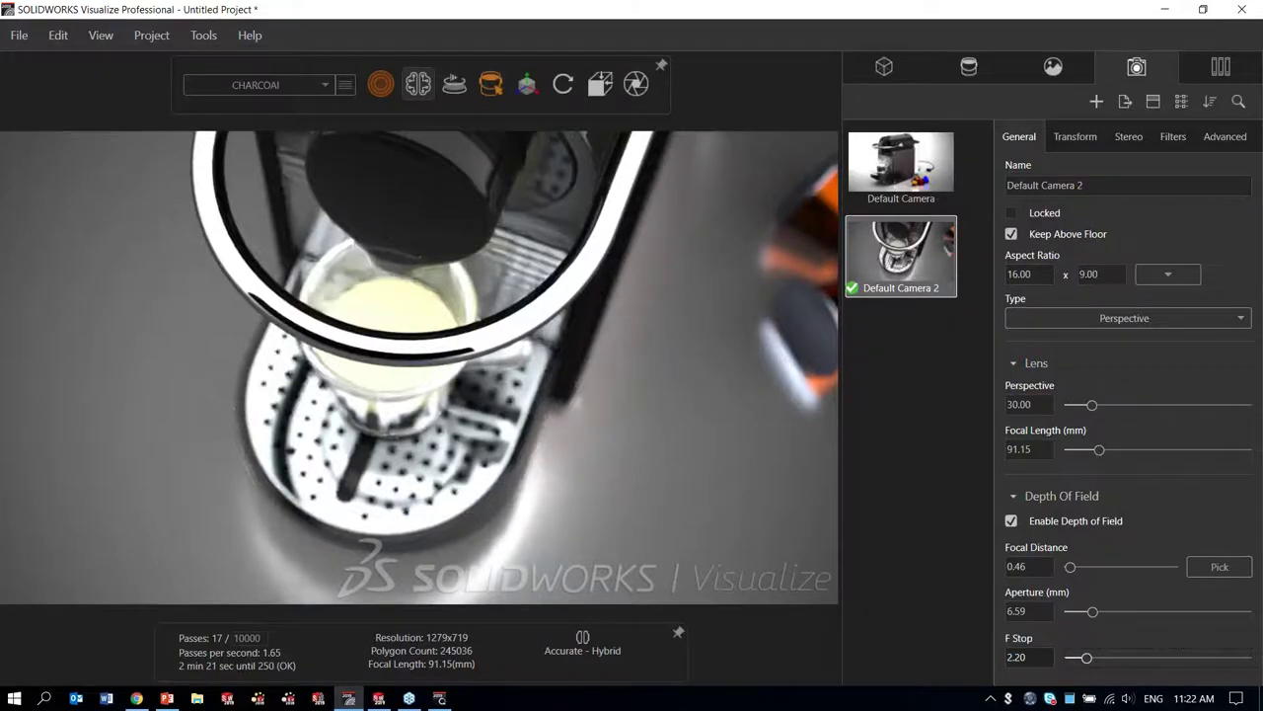
{"action": "left_click", "coordinate": [1101, 185]}
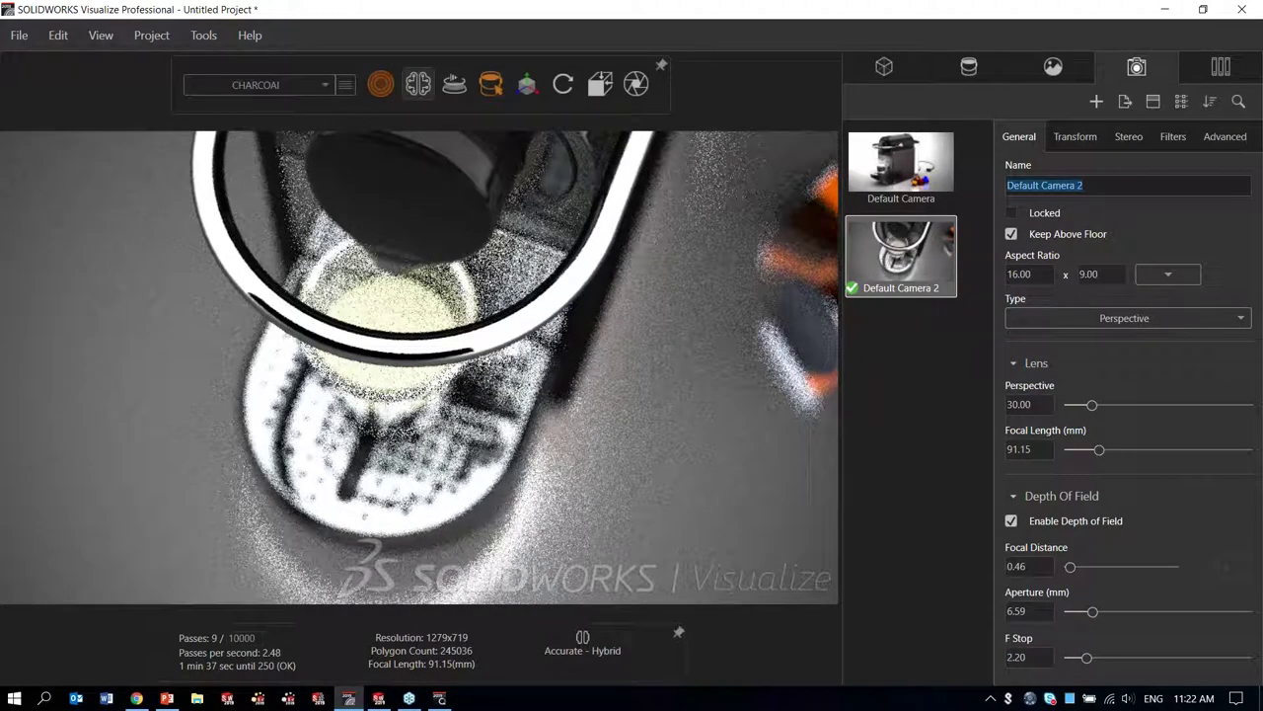
Step: Name the camera HANDLE, then duplicate it and rename the copy DRIP TRAY
{"action": "type", "text": "HANDLE"}
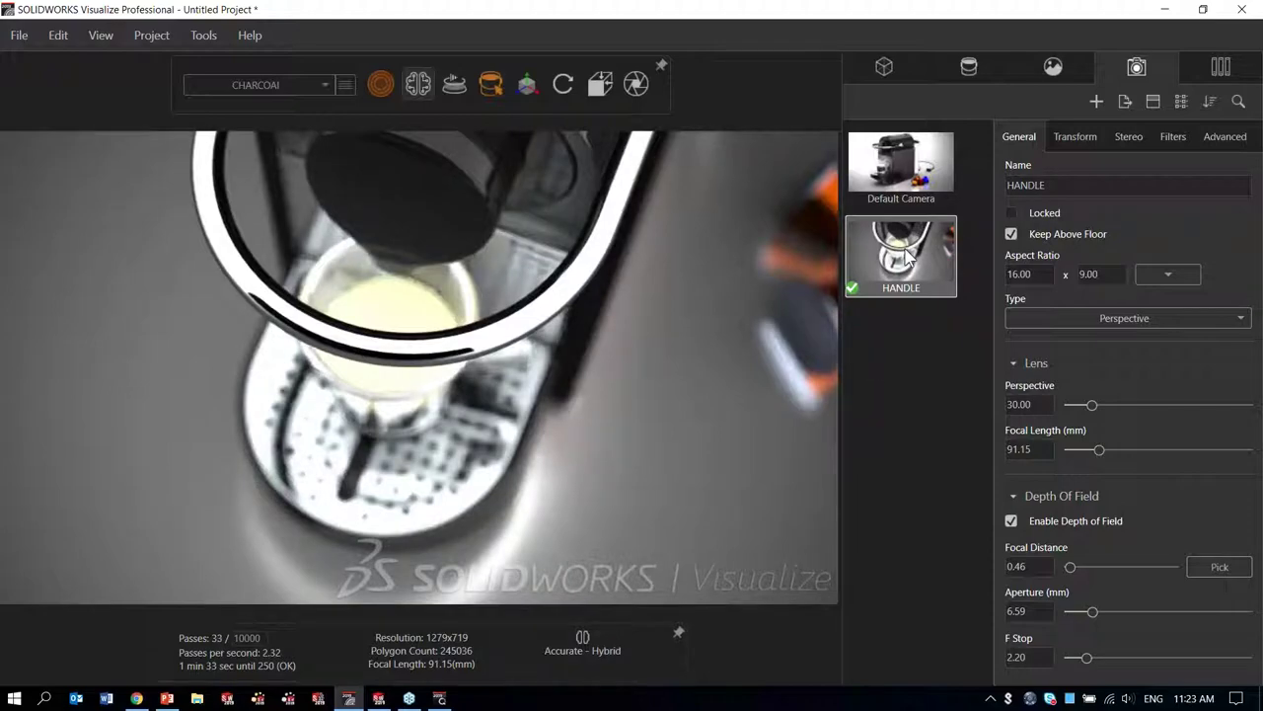
{"action": "key", "text": "ctrl+d"}
{"action": "left_click", "coordinate": [917, 346]}
{"action": "double_click", "coordinate": [1069, 186]}
{"action": "key", "text": "ctrl+a"}
{"action": "key", "text": "BackSpace"}
{"action": "type", "text": "DRIP TRAY"}
{"action": "key", "text": "Return"}
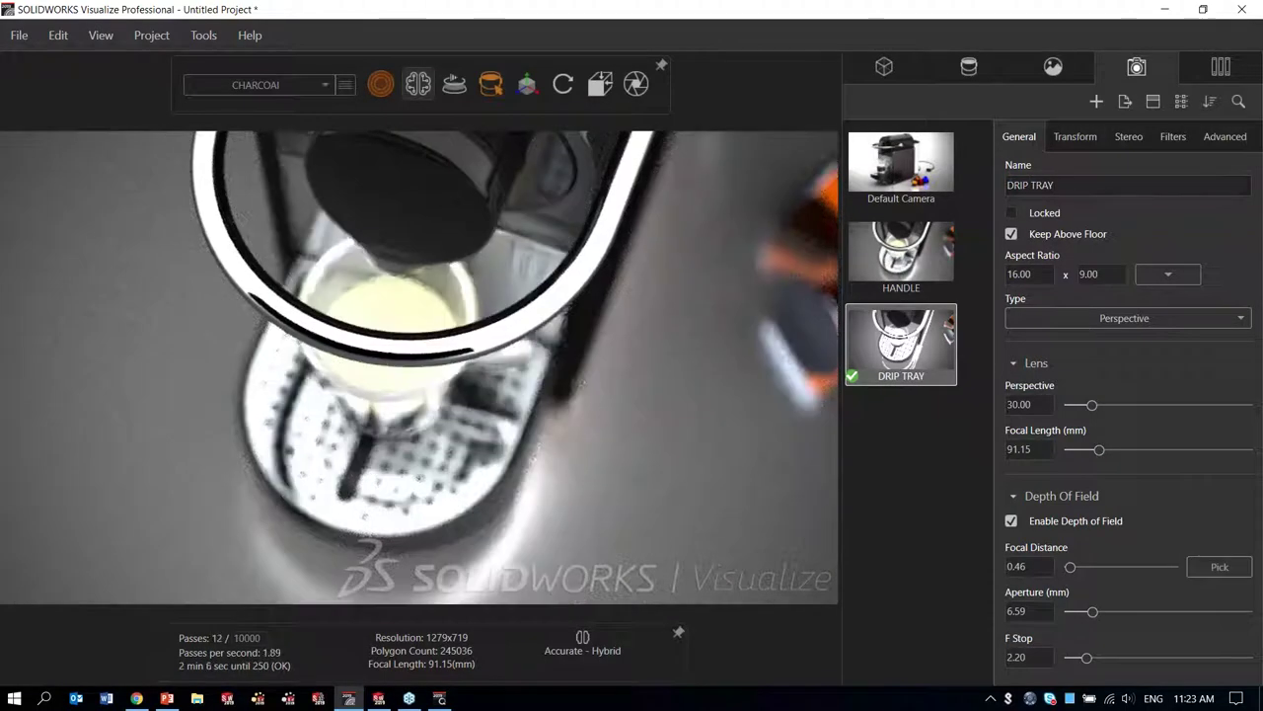
Step: Focus DRIP TRAY's depth of field on the drip tray at 0.59
{"action": "left_click", "coordinate": [1218, 567]}
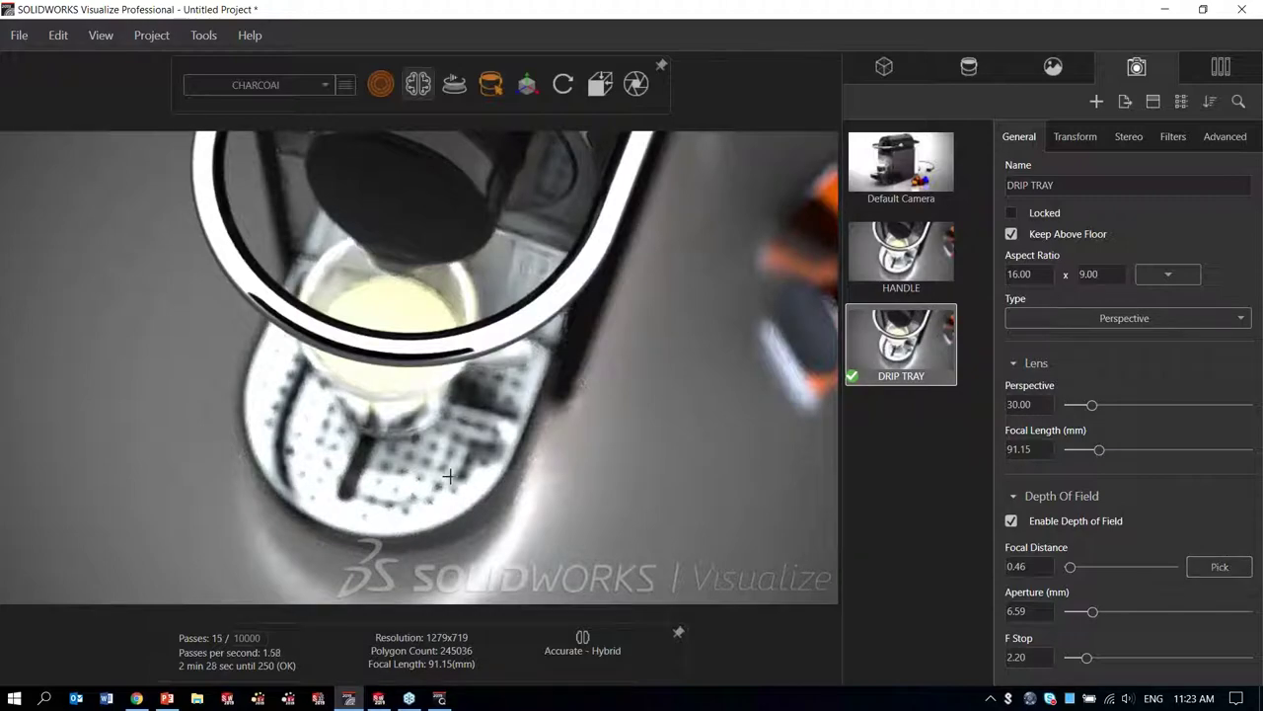
{"action": "left_click", "coordinate": [373, 470]}
{"action": "scroll", "coordinate": [668, 474], "scroll_direction": "down", "scroll_amount": 2}
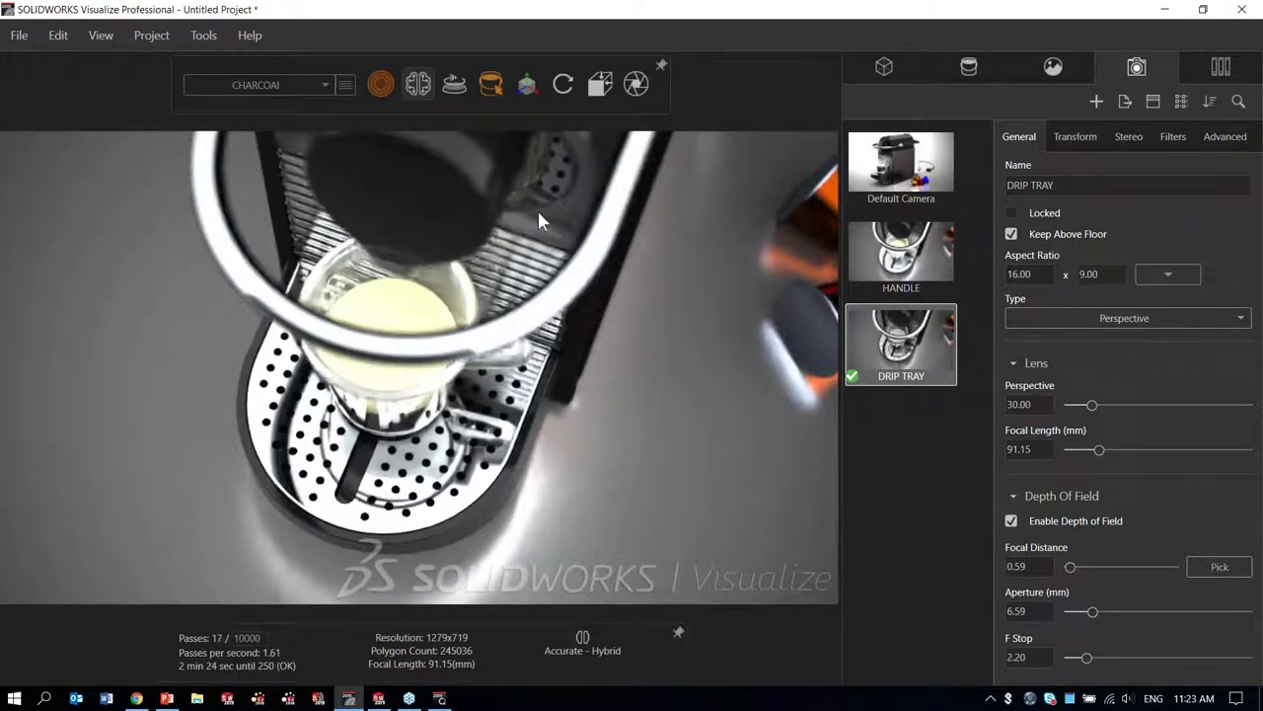
Step: Inspect the HANDLE camera, then switch to Default Camera and orbit around the handle area
{"action": "left_click", "coordinate": [902, 258]}
{"action": "scroll", "coordinate": [691, 477], "scroll_direction": "up", "scroll_amount": 3}
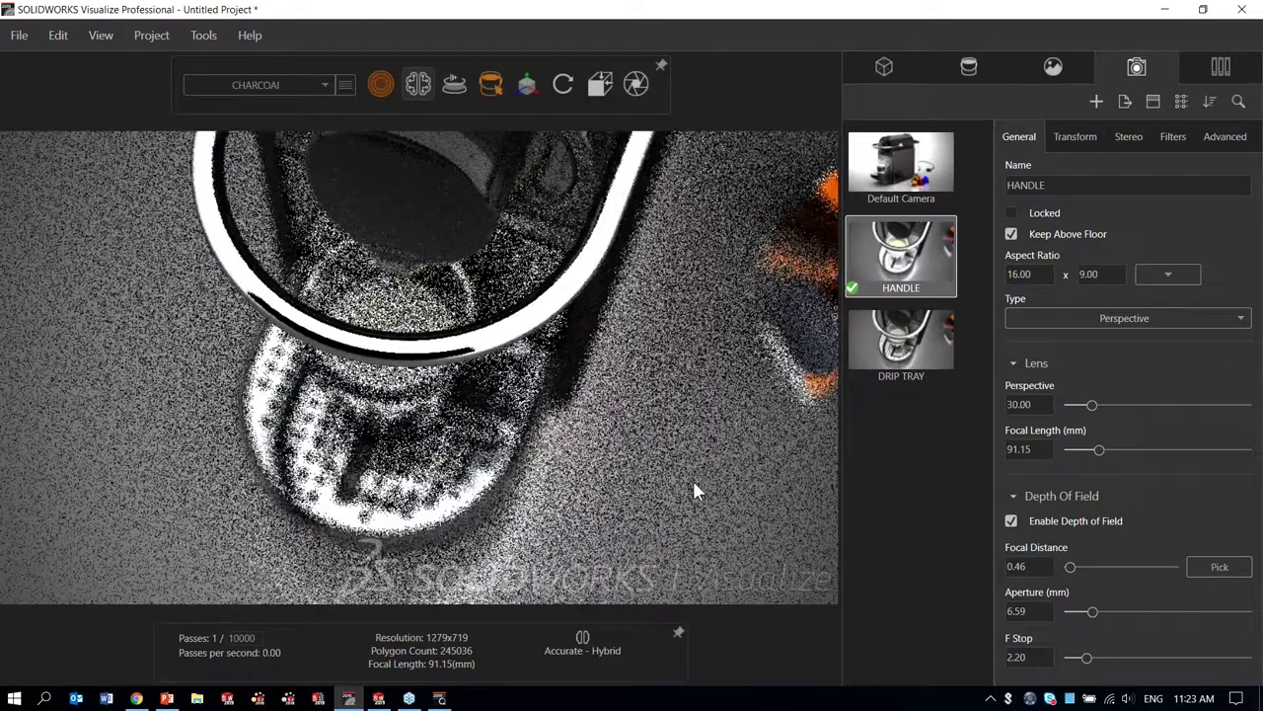
{"action": "scroll", "coordinate": [684, 521], "scroll_direction": "down", "scroll_amount": 1}
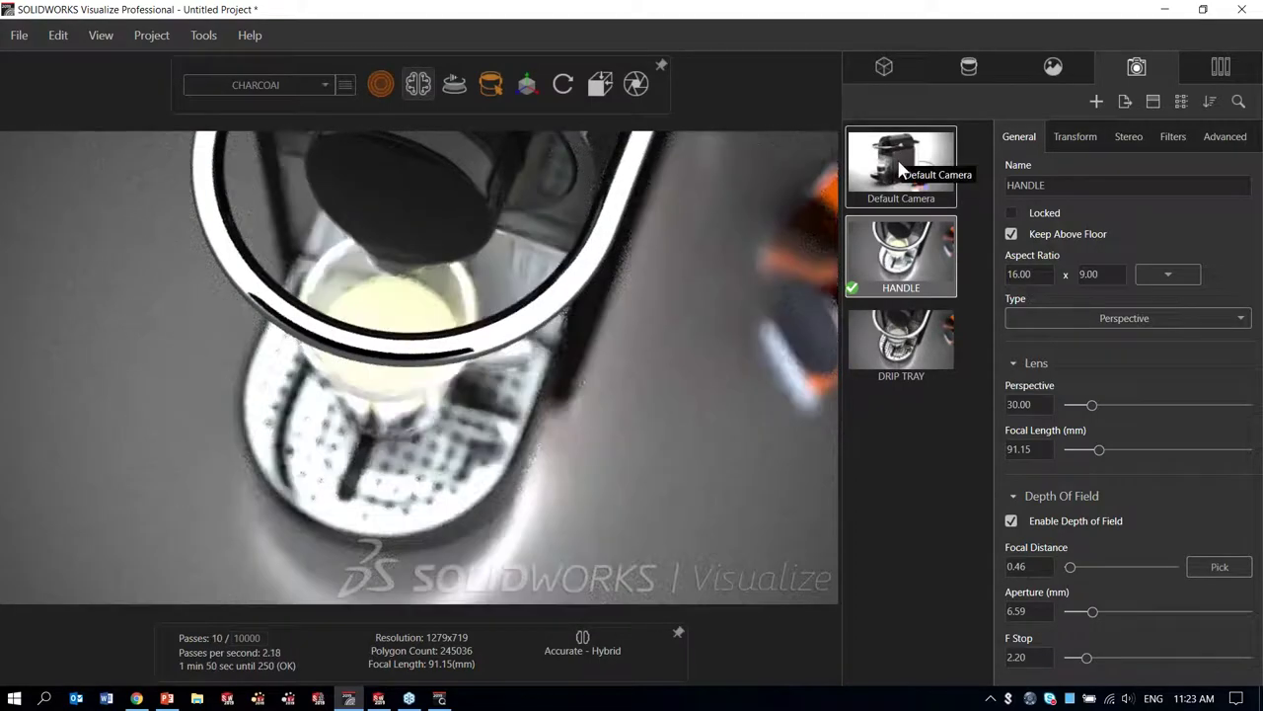
{"action": "left_click", "coordinate": [900, 170]}
{"action": "left_click_drag", "start_coordinate": [376, 402], "coordinate": [414, 424]}
{"action": "scroll", "coordinate": [315, 476], "scroll_direction": "up", "scroll_amount": 4}
{"action": "left_click_drag", "start_coordinate": [316, 475], "coordinate": [493, 355]}
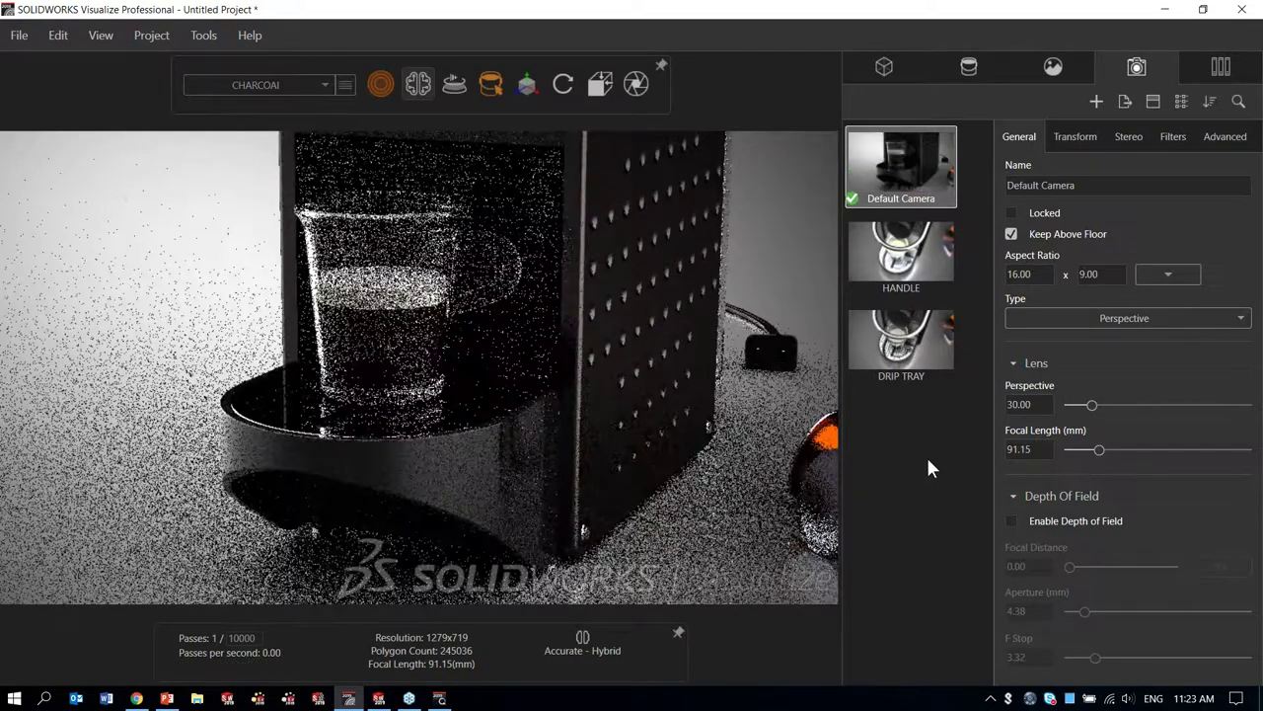
{"action": "left_click_drag", "start_coordinate": [662, 304], "coordinate": [632, 319]}
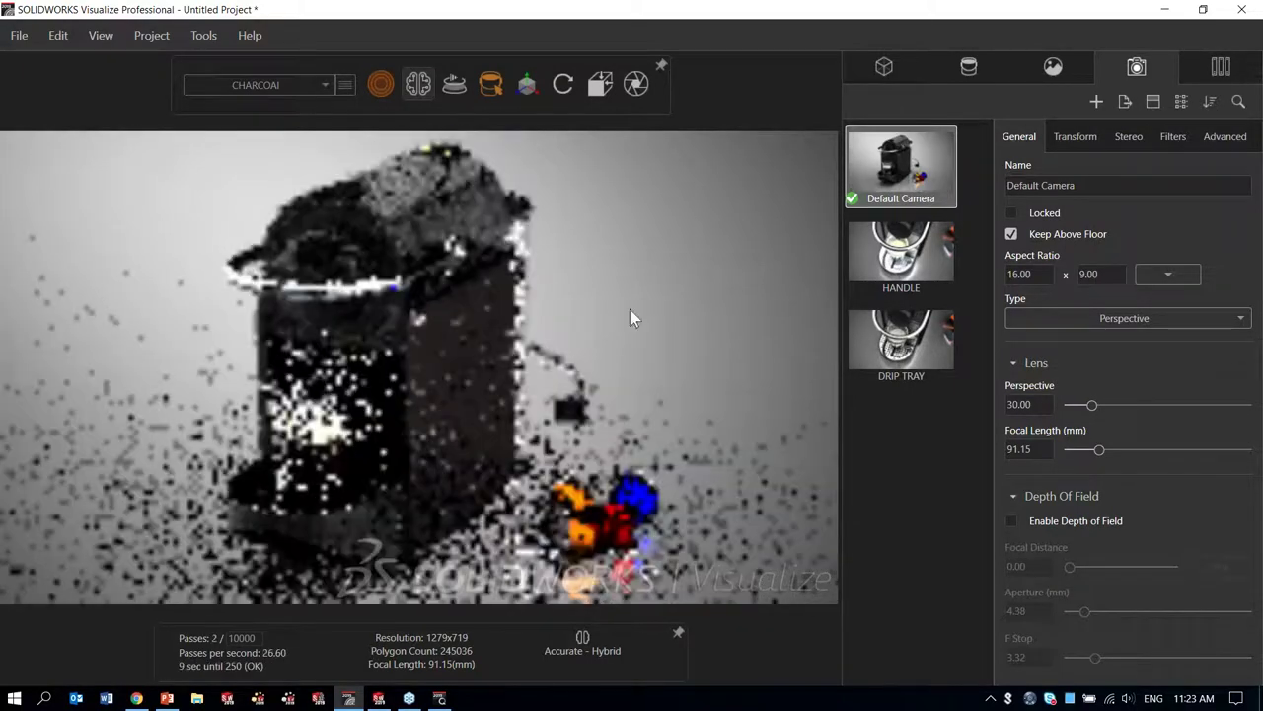
Step: Add a new camera zoomed in on the coffee cup and name it COOFFE
{"action": "double_click", "coordinate": [900, 178]}
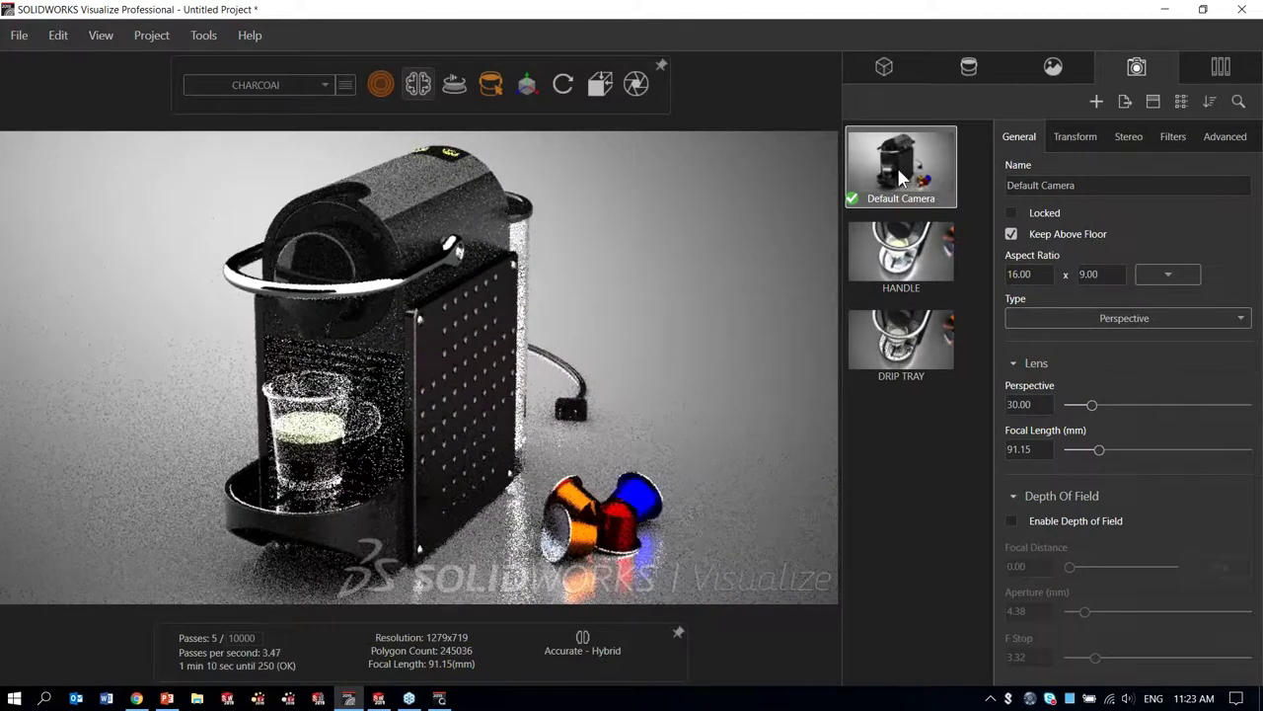
{"action": "left_click", "coordinate": [1095, 101]}
{"action": "scroll", "coordinate": [361, 385], "scroll_direction": "up", "scroll_amount": 5}
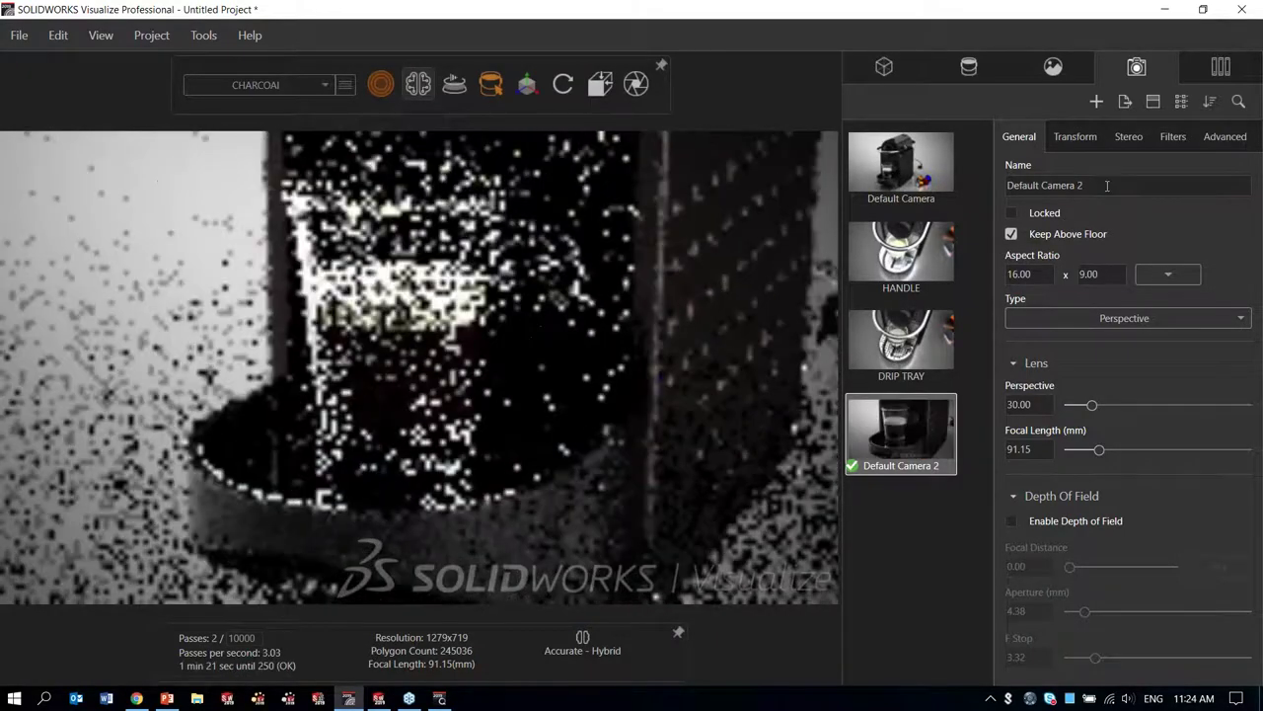
{"action": "left_click_drag", "start_coordinate": [1107, 186], "coordinate": [998, 187]}
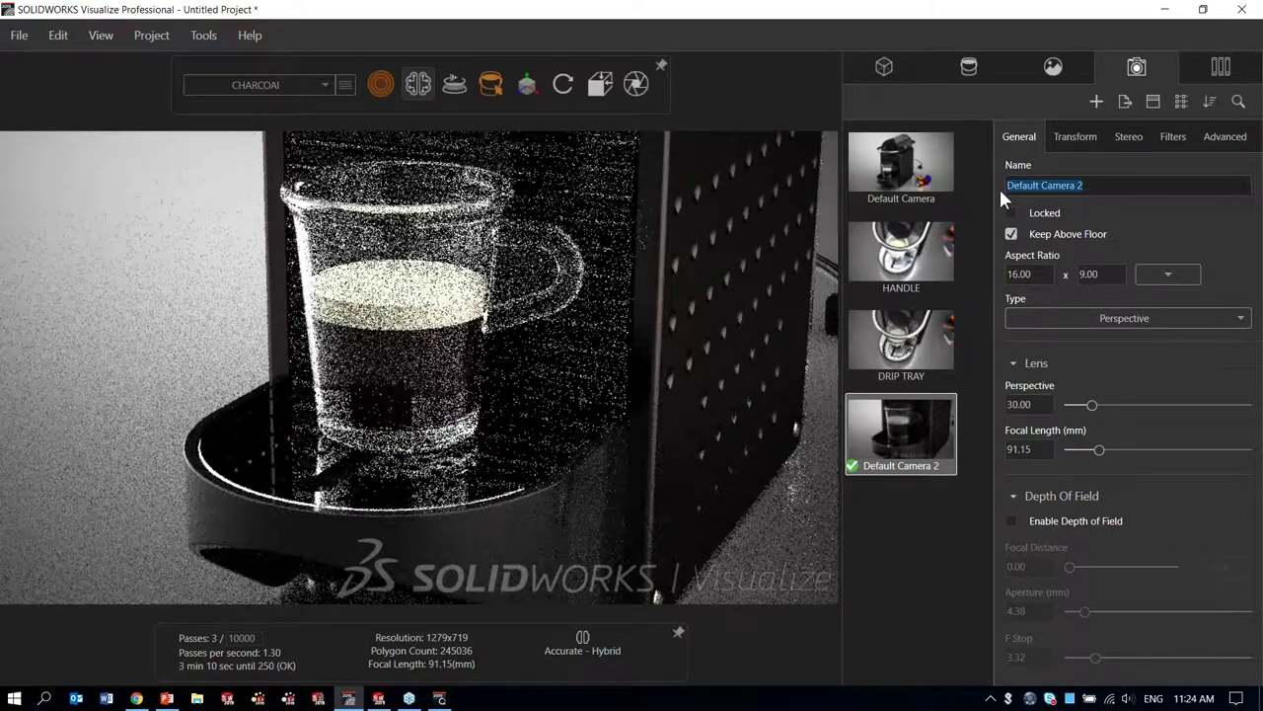
{"action": "type", "text": "COFFE"}
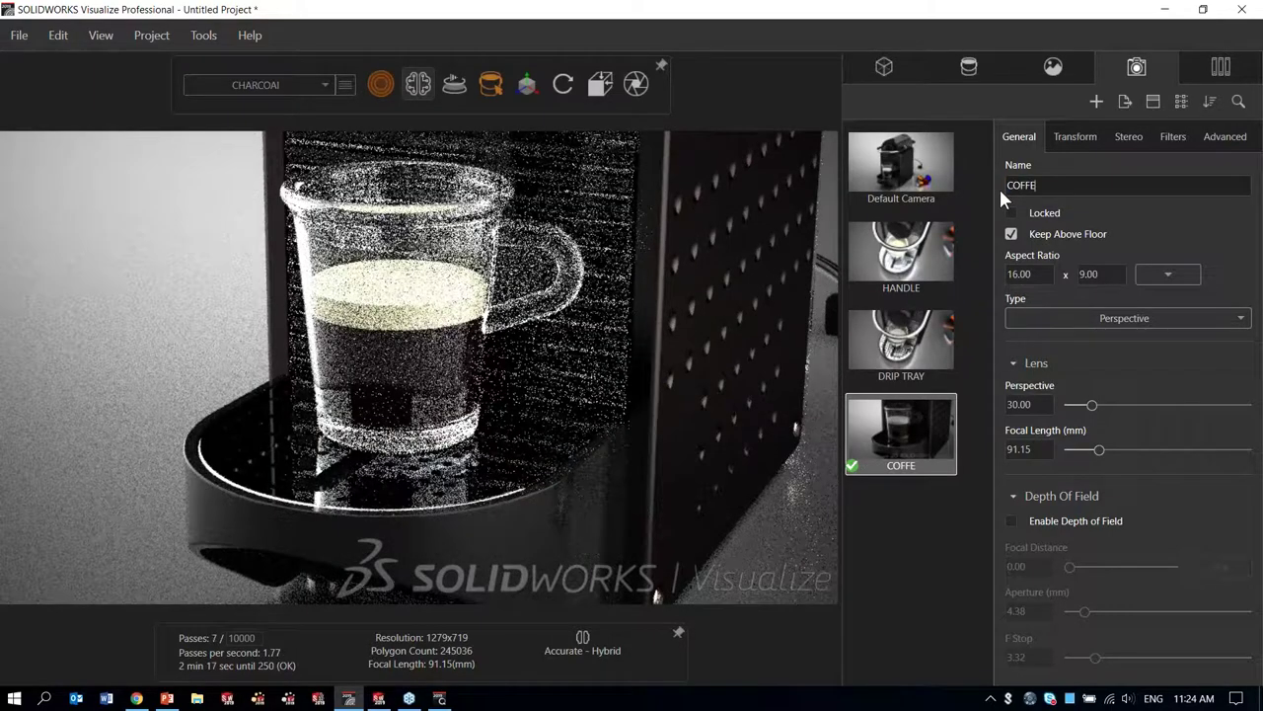
{"action": "left_click", "coordinate": [1020, 186]}
{"action": "type", "text": "O"}
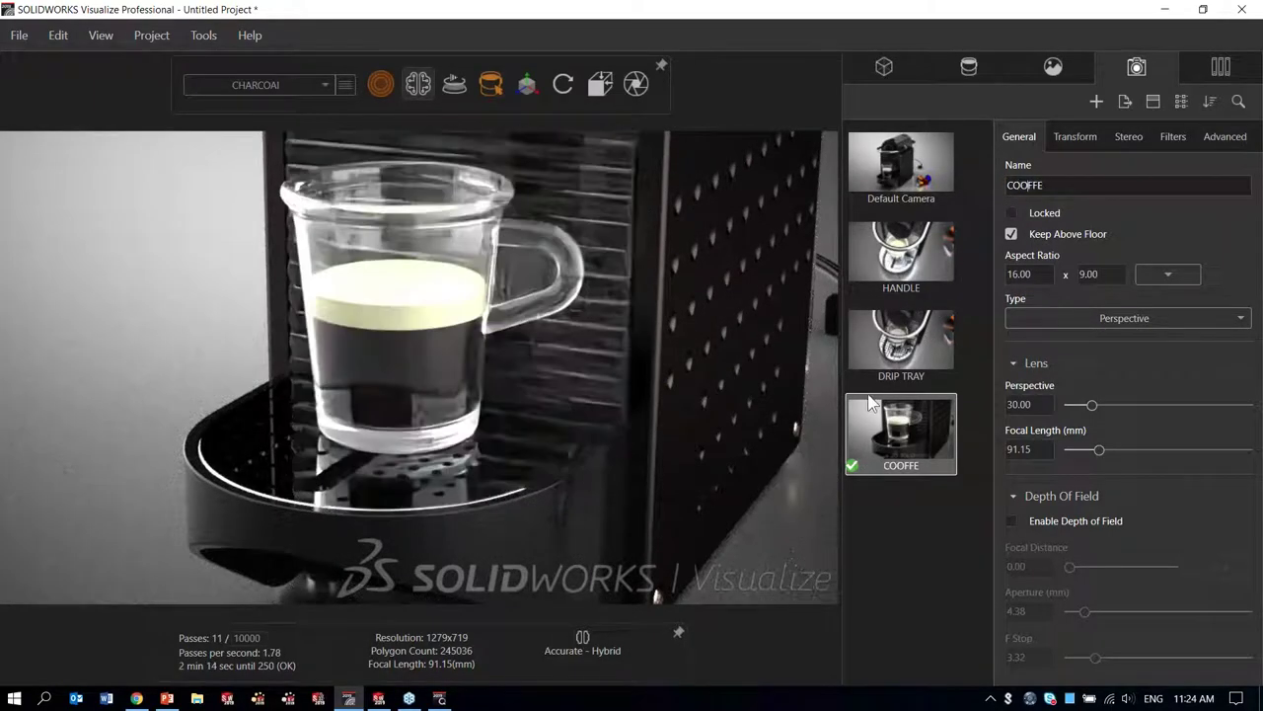
Step: Preview the Default, HANDLE, DRIP TRAY and COOFFE cameras, ending on Default Camera
{"action": "double_click", "coordinate": [891, 168]}
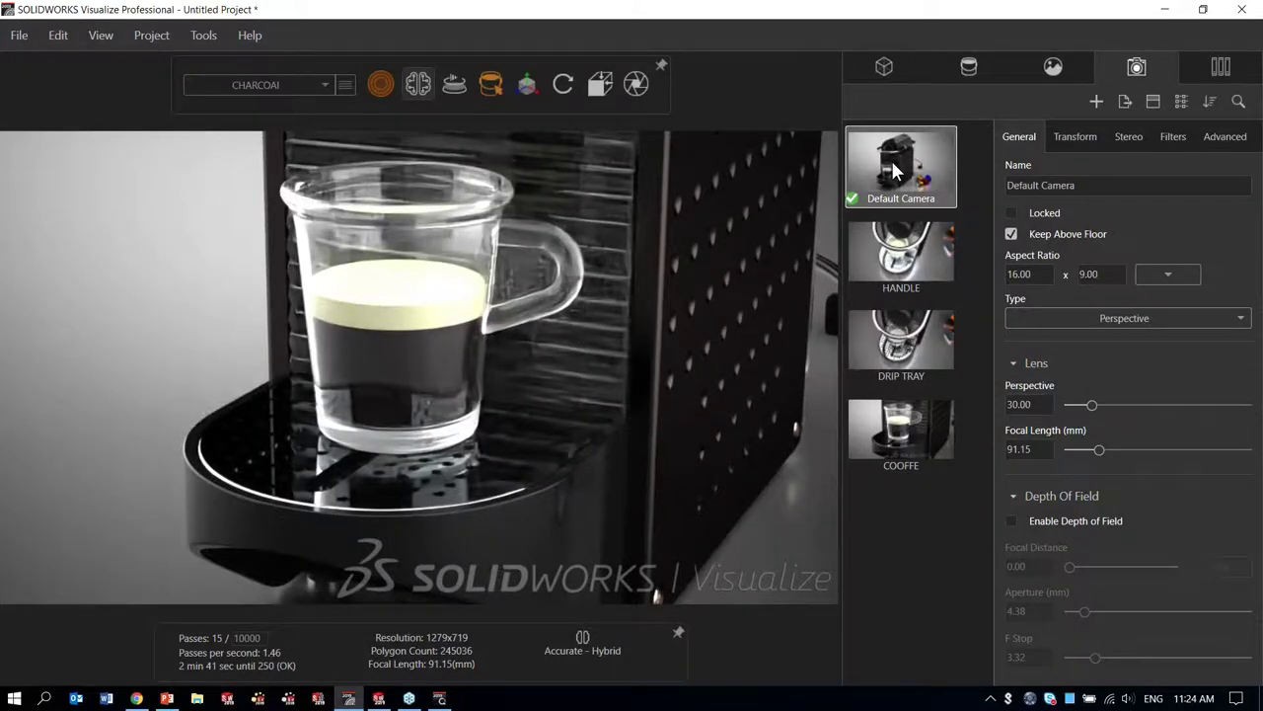
{"action": "double_click", "coordinate": [898, 252]}
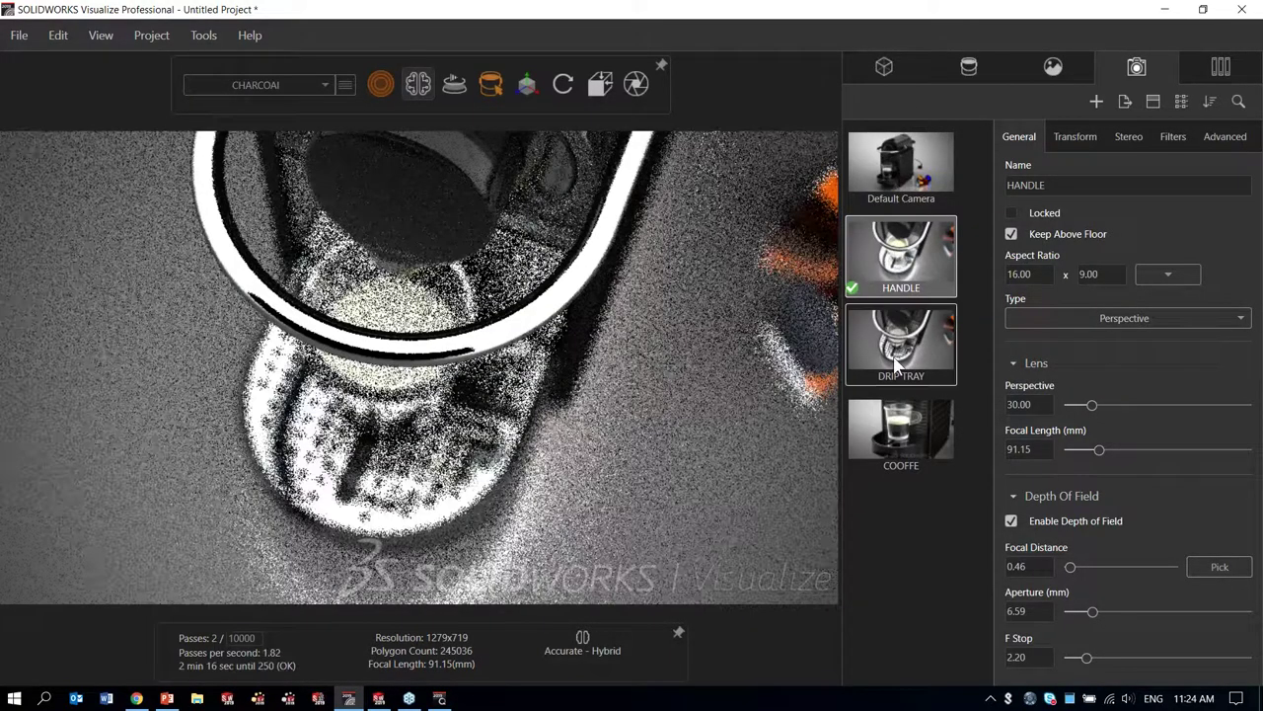
{"action": "double_click", "coordinate": [918, 352]}
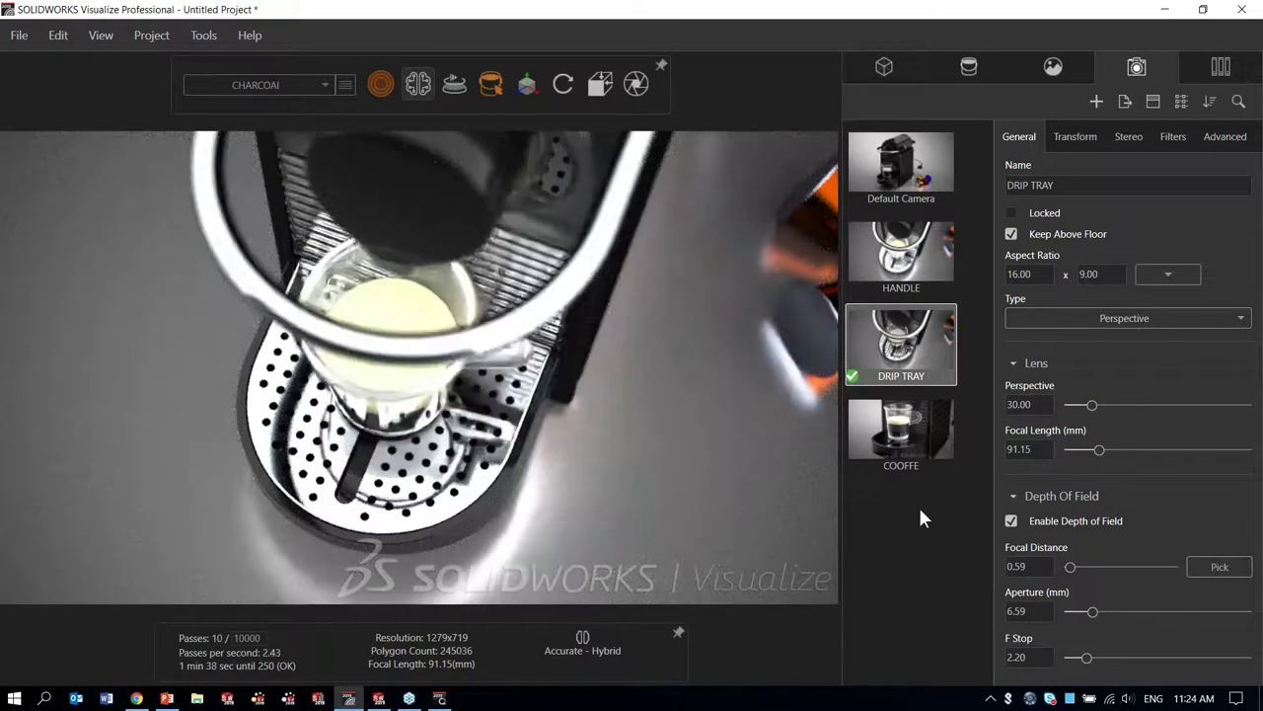
{"action": "double_click", "coordinate": [903, 434]}
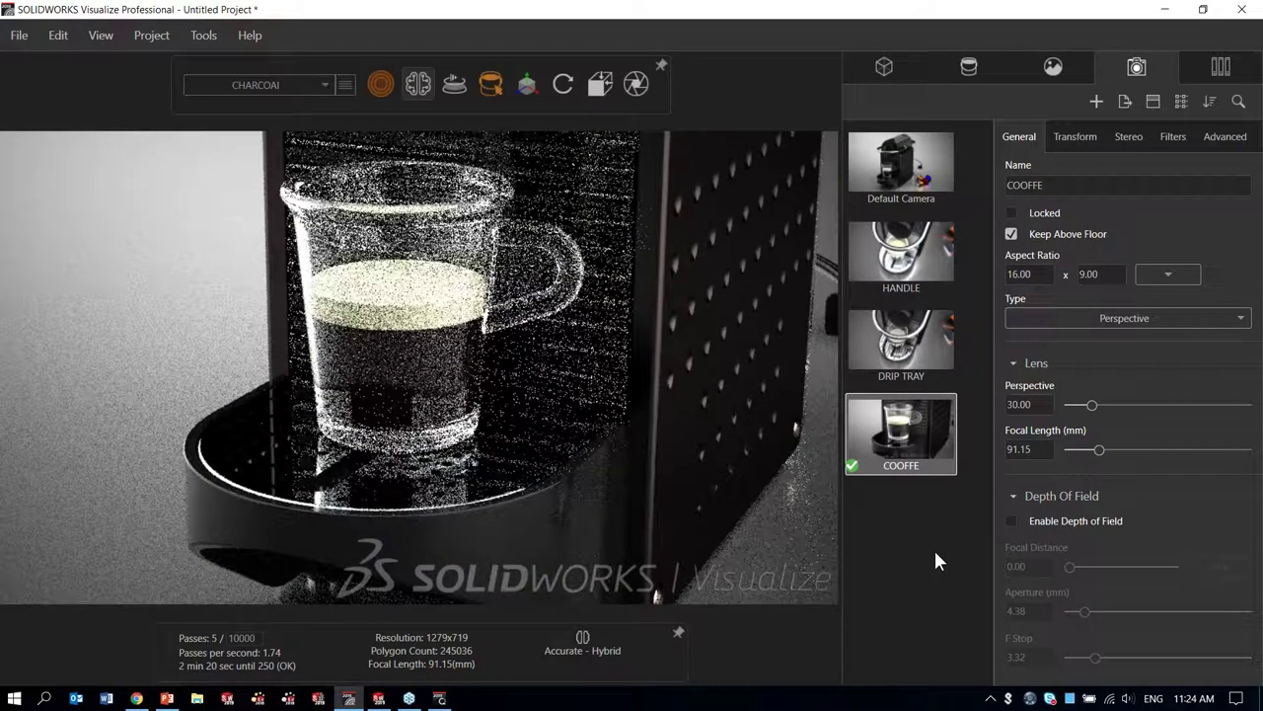
{"action": "double_click", "coordinate": [896, 170]}
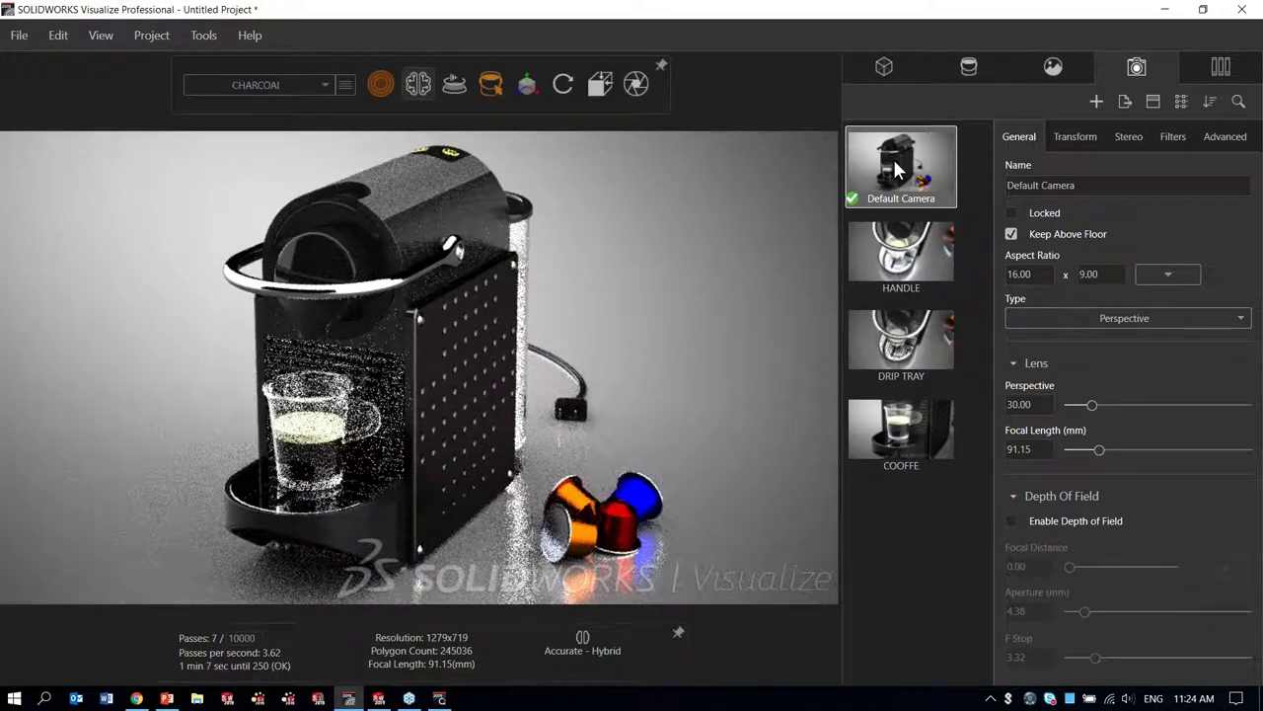
Step: Send a 1920×1080 render of all cameras to the render queue
{"action": "left_click", "coordinate": [637, 85]}
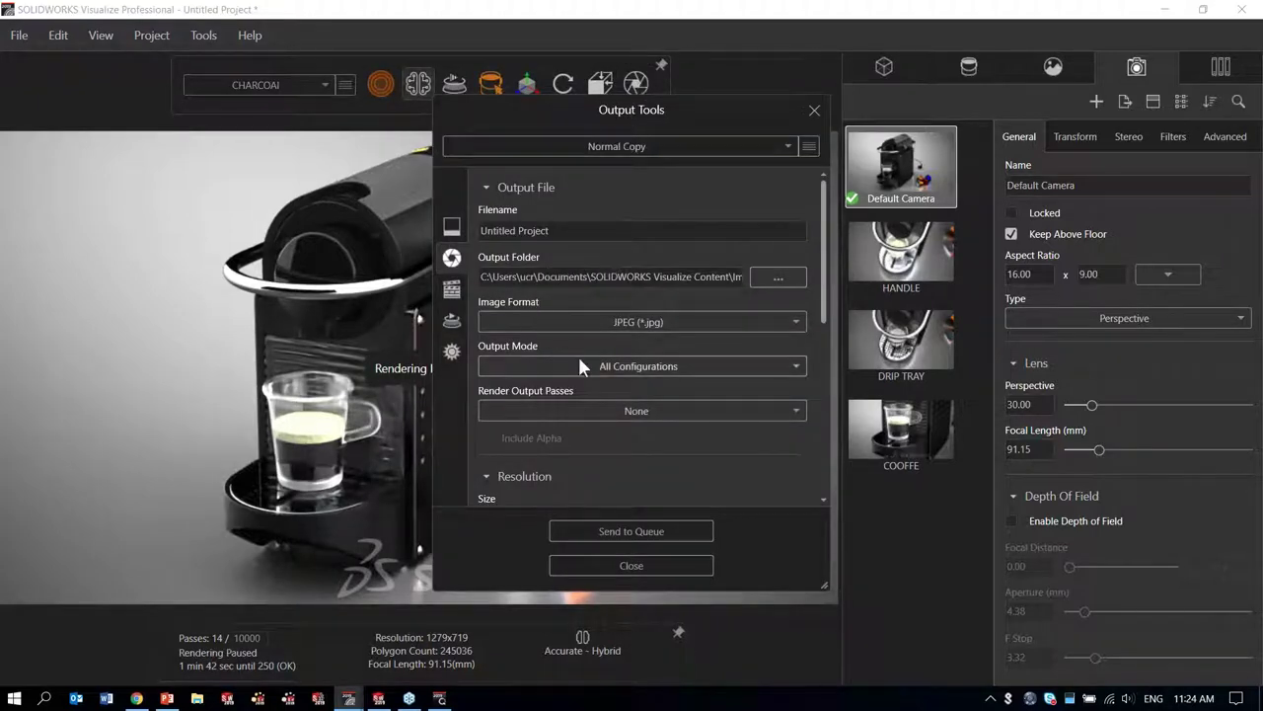
{"action": "left_click", "coordinate": [609, 366]}
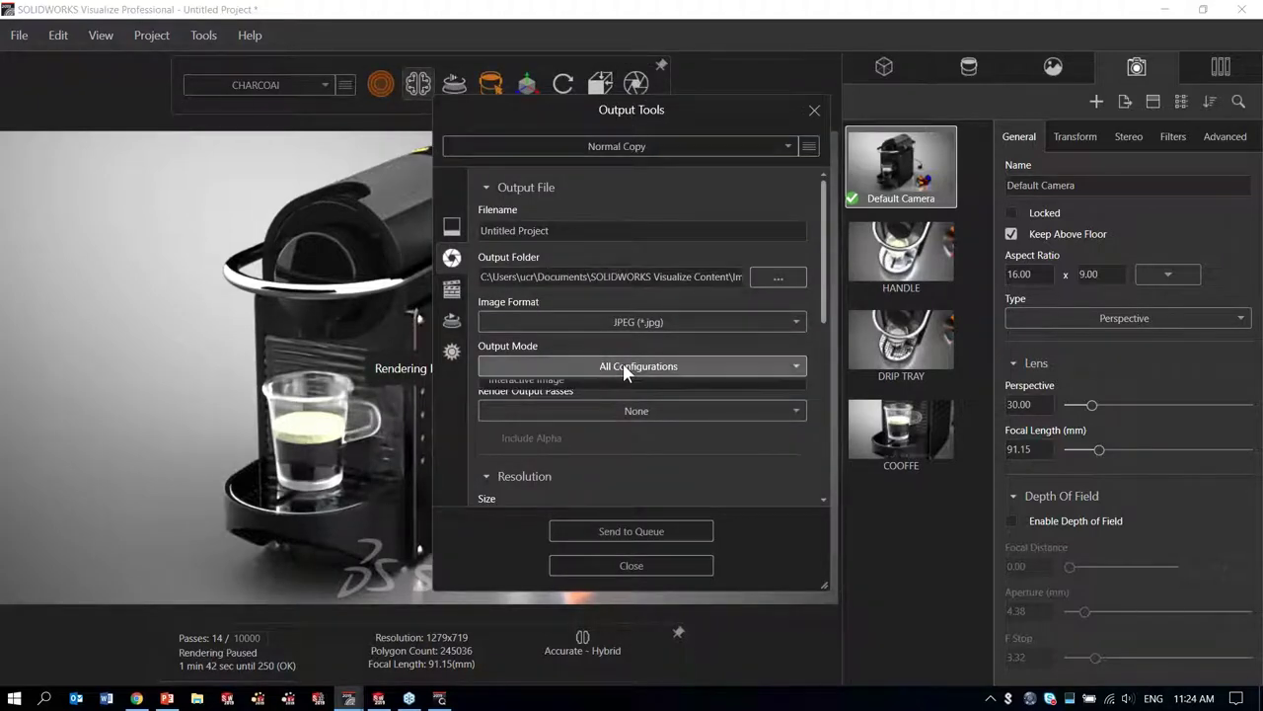
{"action": "left_click", "coordinate": [586, 412]}
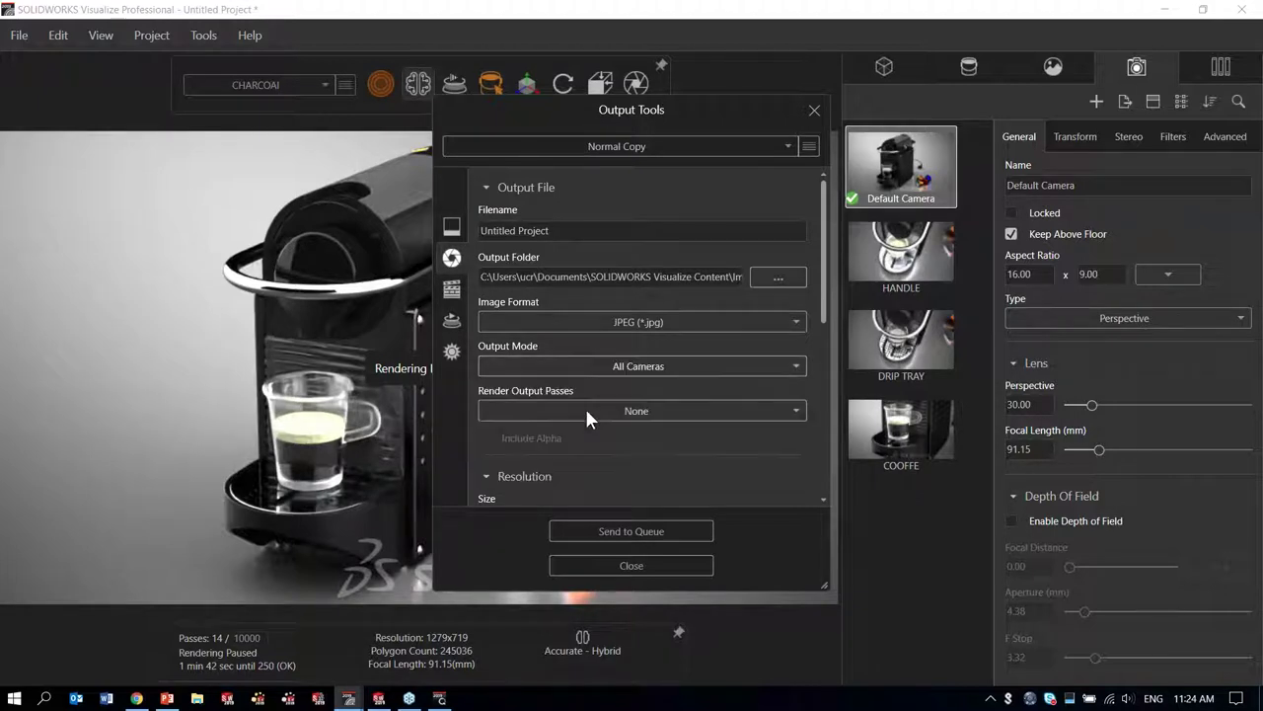
{"action": "left_click_drag", "start_coordinate": [827, 237], "coordinate": [818, 405]}
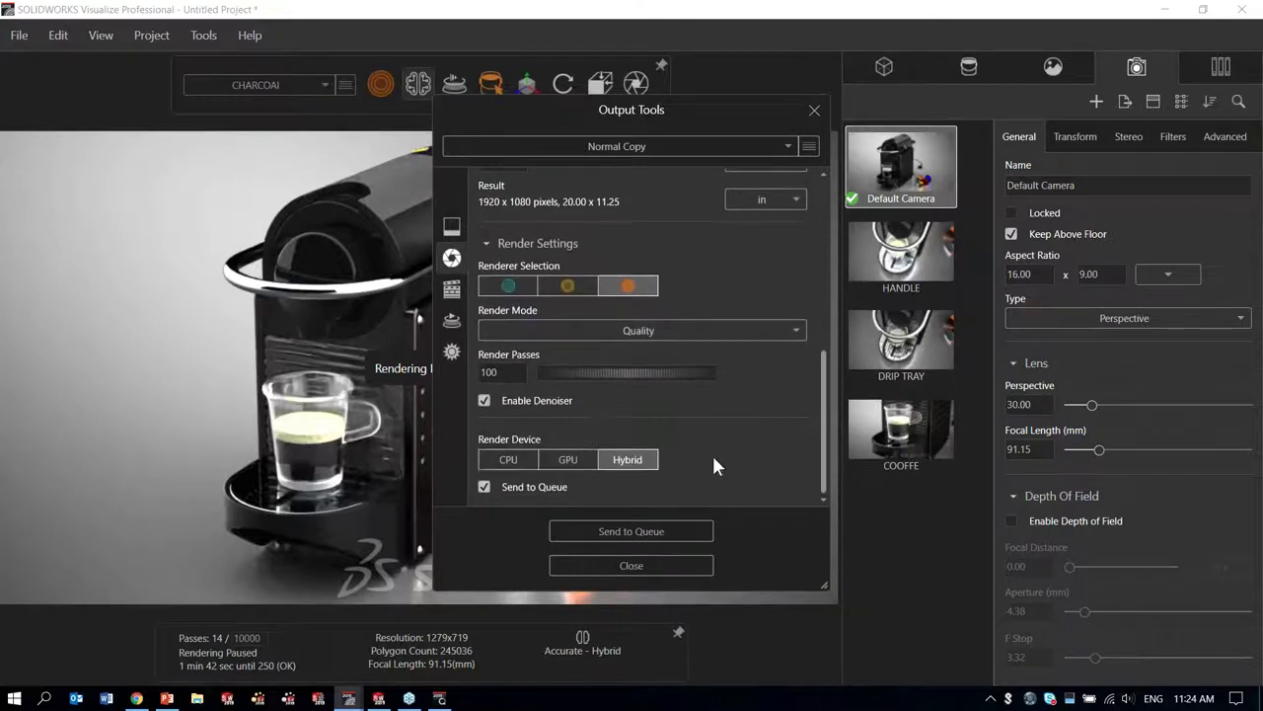
{"action": "left_click", "coordinate": [642, 530]}
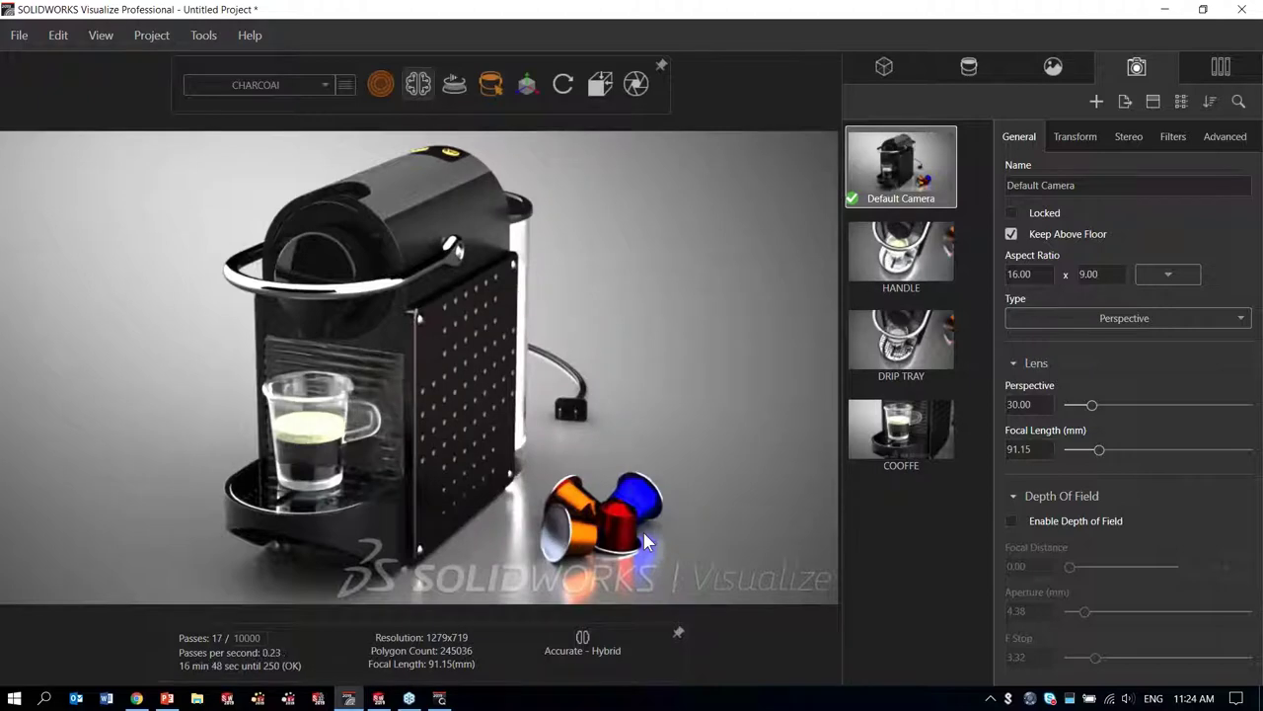
Step: Check the render queue, then bring up the PowerPoint slide show at slide 18
{"action": "left_click", "coordinate": [440, 698]}
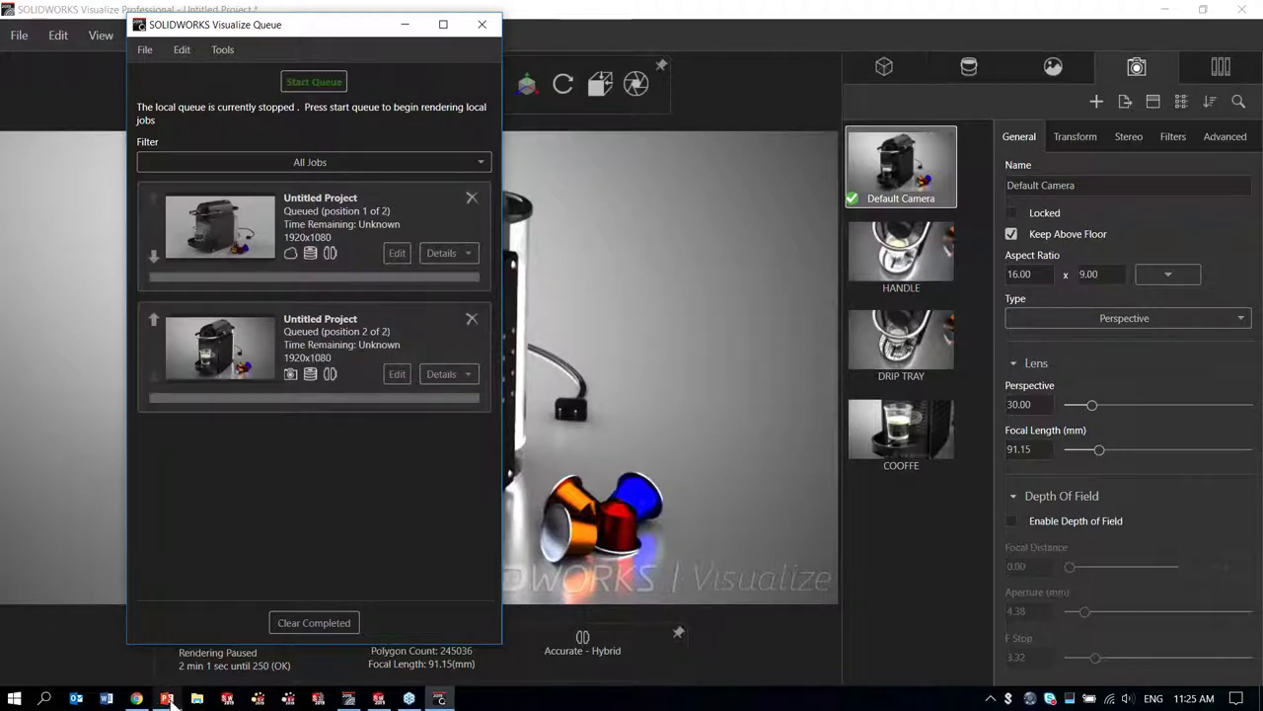
{"action": "left_click", "coordinate": [204, 597]}
{"action": "left_click", "coordinate": [514, 623]}
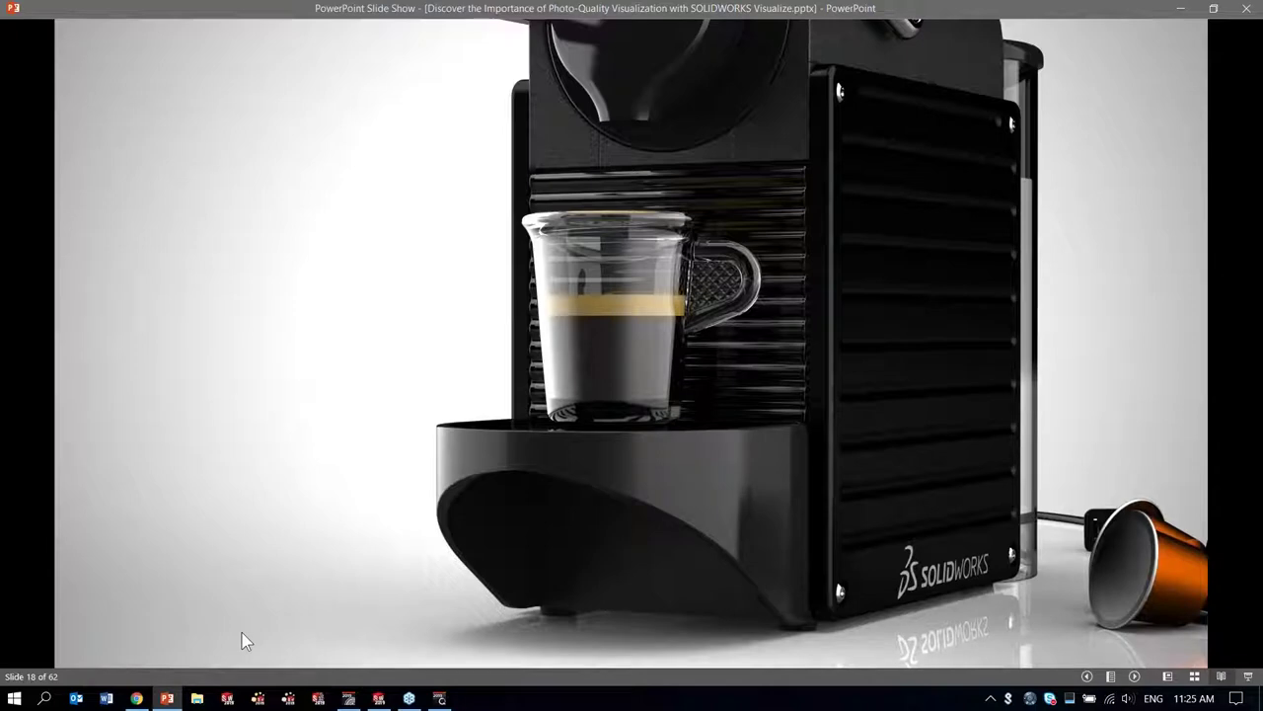
Step: Advance the slide show from slide 18 through the renders to slide 22, Product Visualization Roadmap
{"action": "key", "text": "Right"}
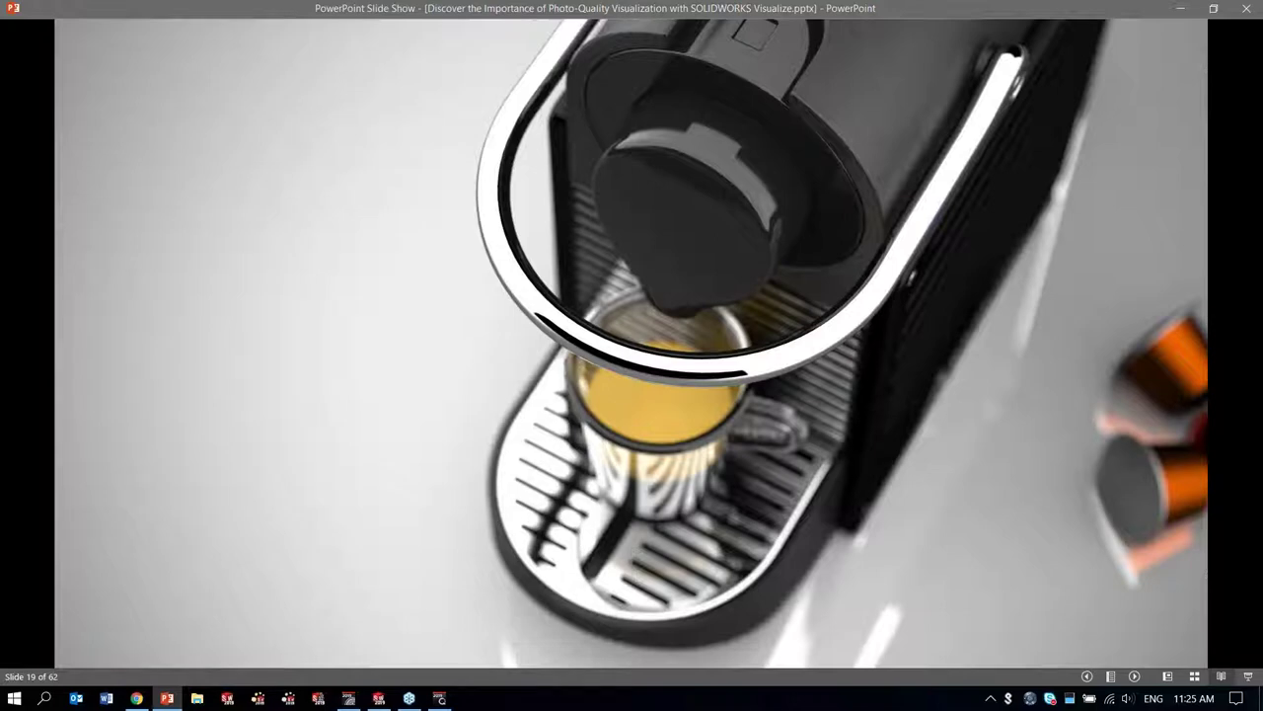
{"action": "key", "text": "Right"}
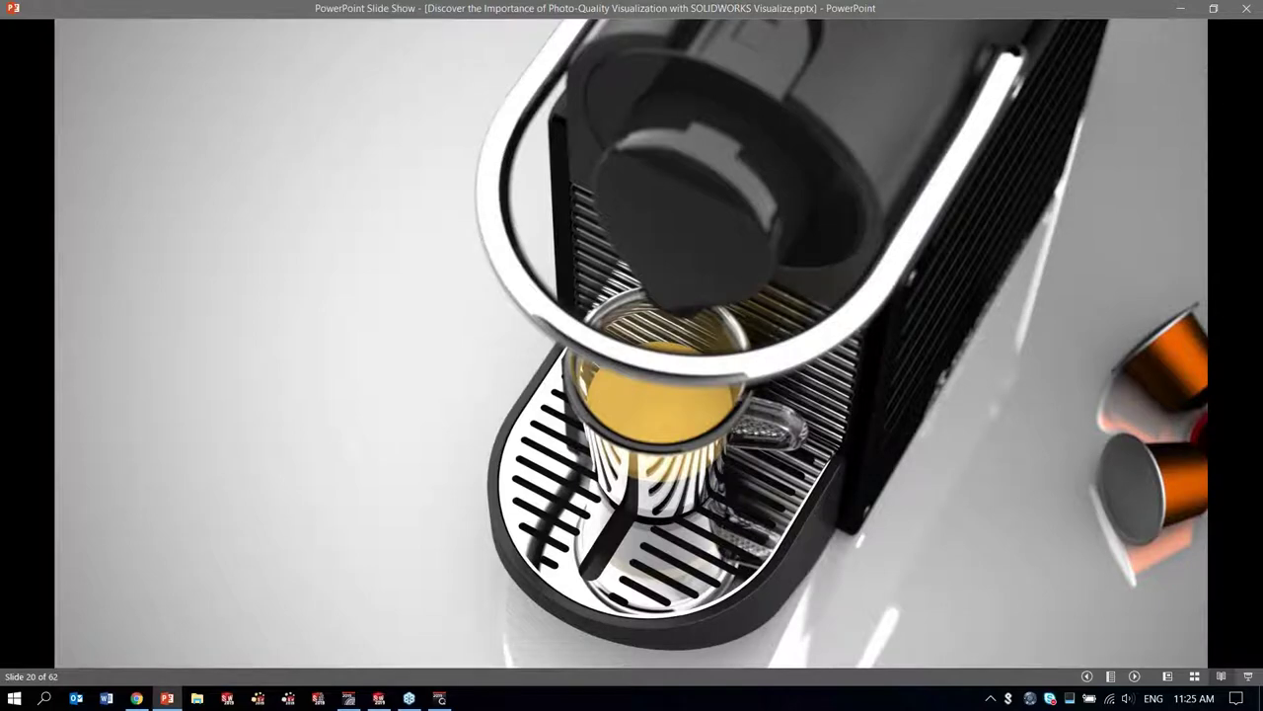
{"action": "key", "text": "Right"}
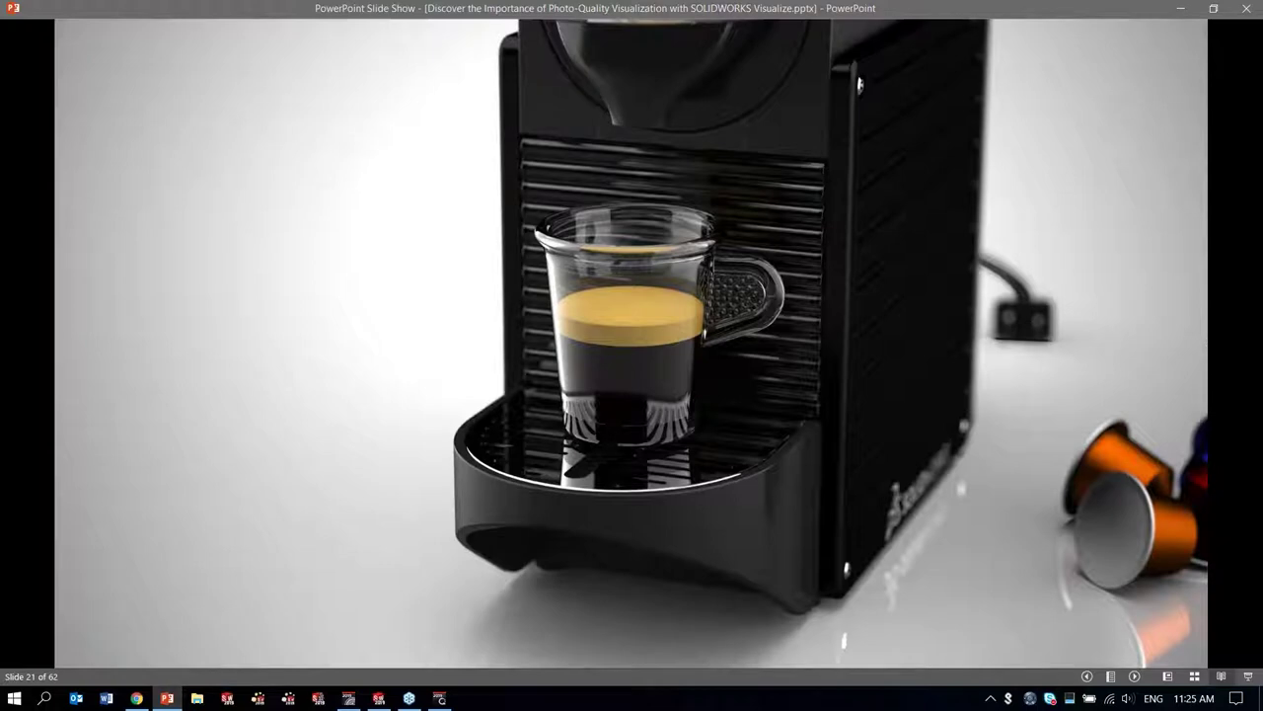
{"action": "key", "text": "Right"}
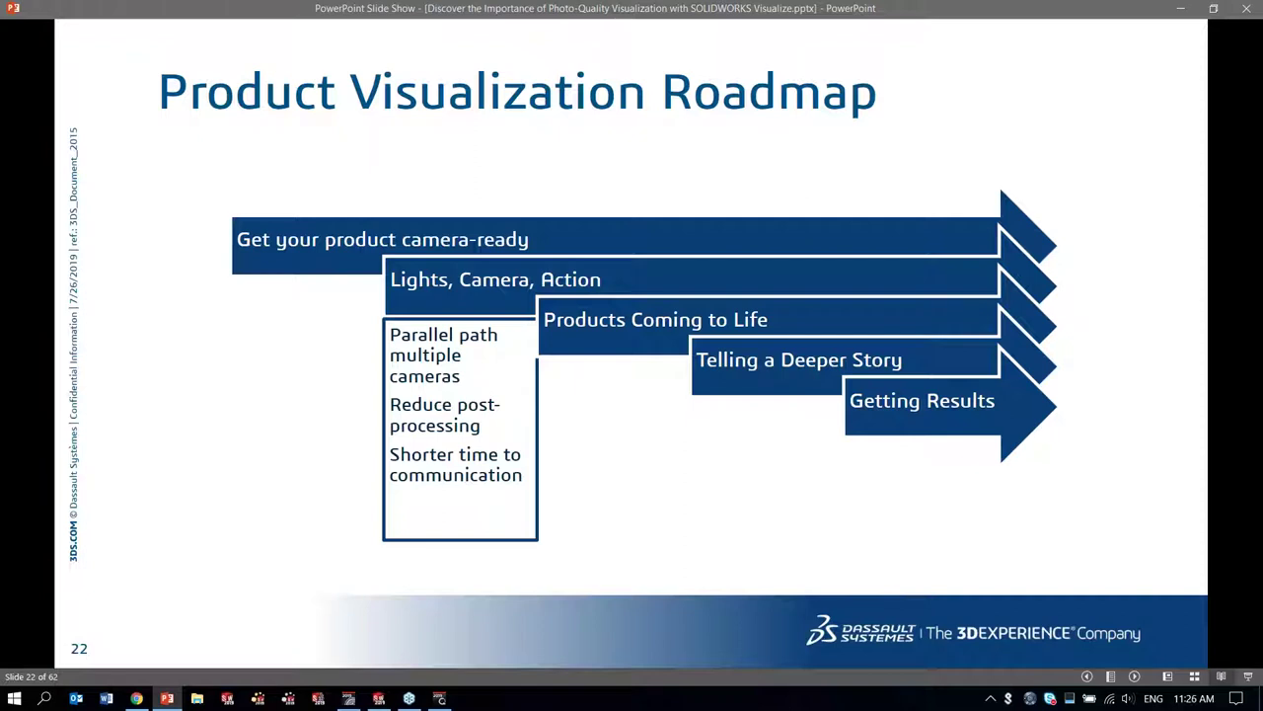
Step: Advance to slide 23 on part and camera animations, then return to SOLIDWORKS Visualize
{"action": "key", "text": "Right"}
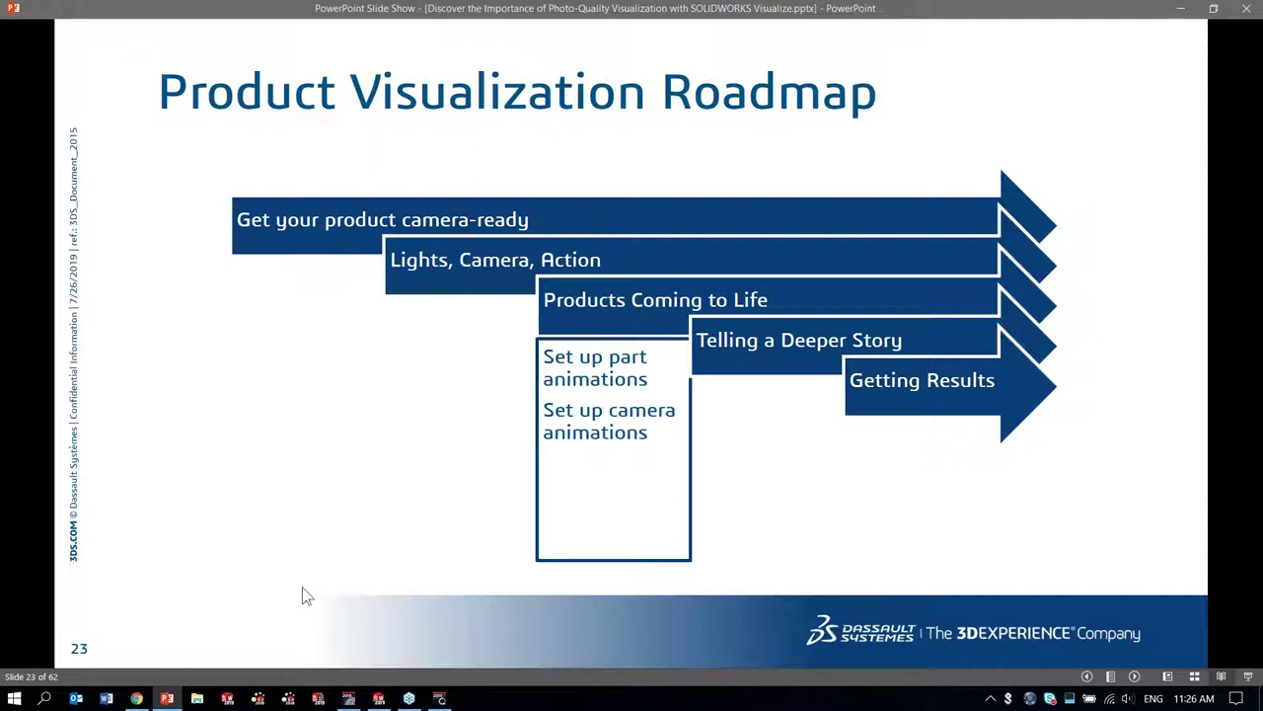
{"action": "left_click", "coordinate": [349, 697]}
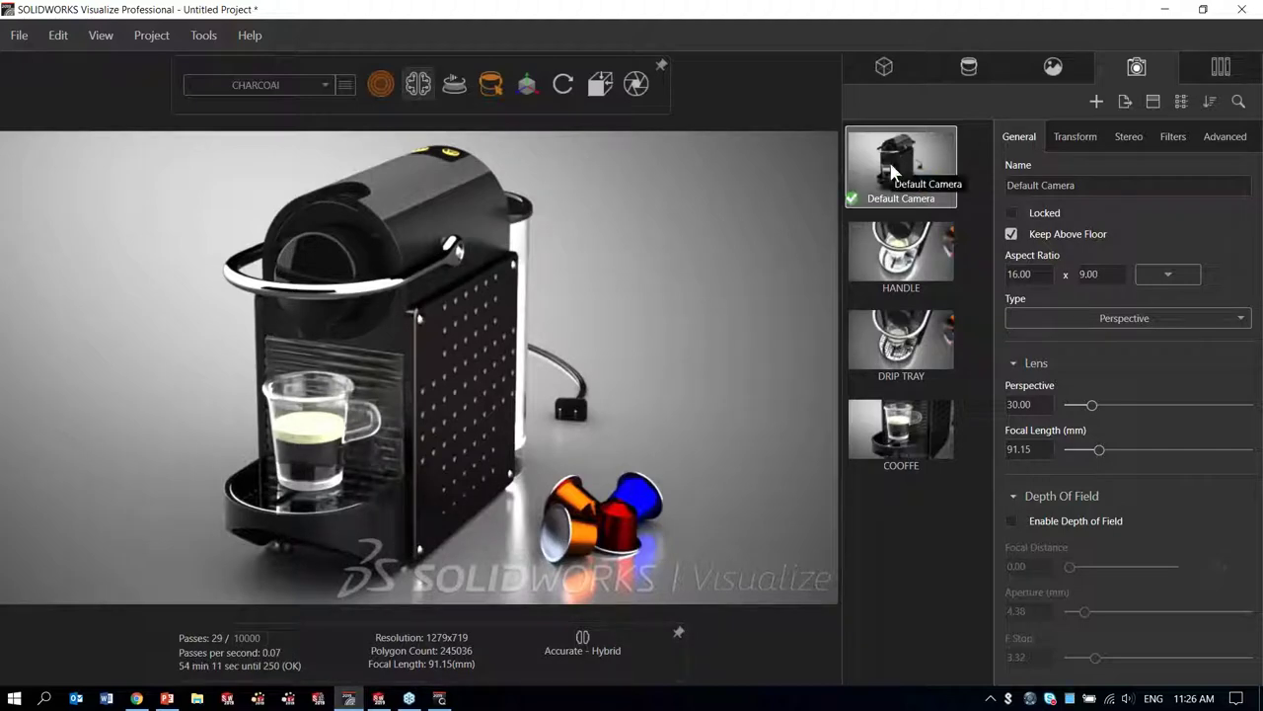
Step: Add a camera named ANIMATION and open the 10-second, 30 FPS animation timeline
{"action": "left_click_drag", "start_coordinate": [893, 172], "coordinate": [928, 523]}
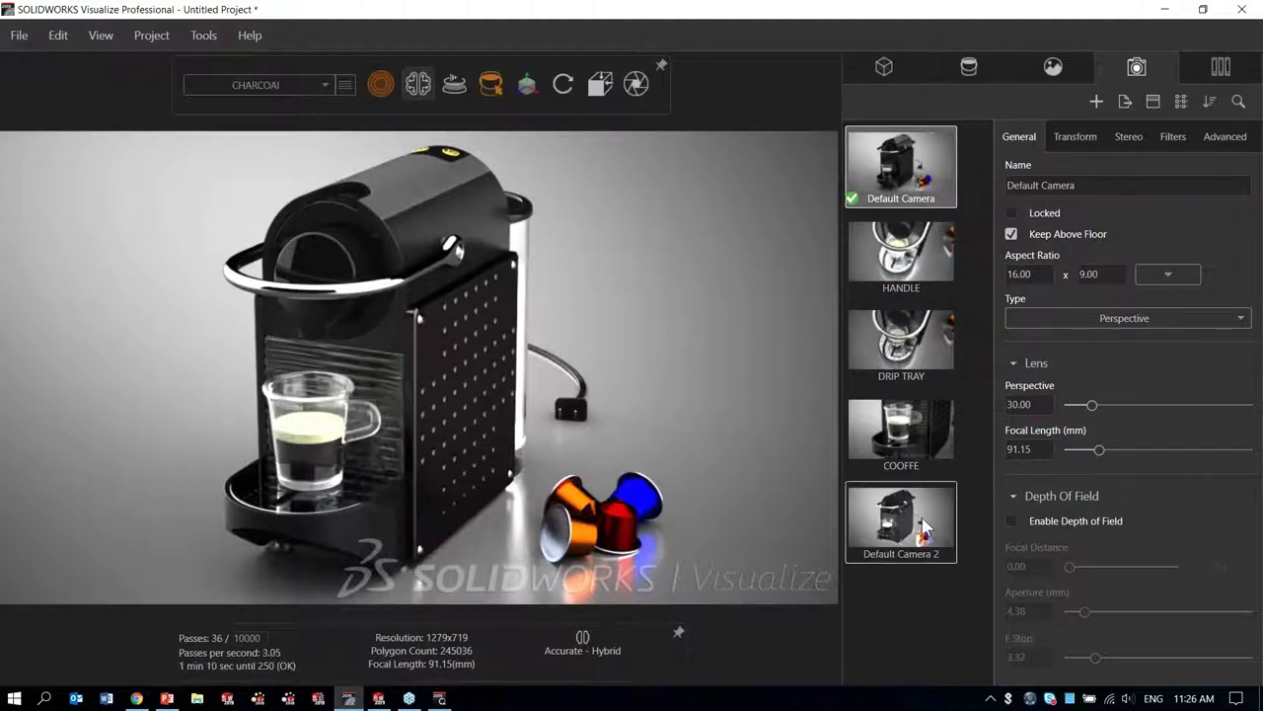
{"action": "left_click", "coordinate": [933, 518]}
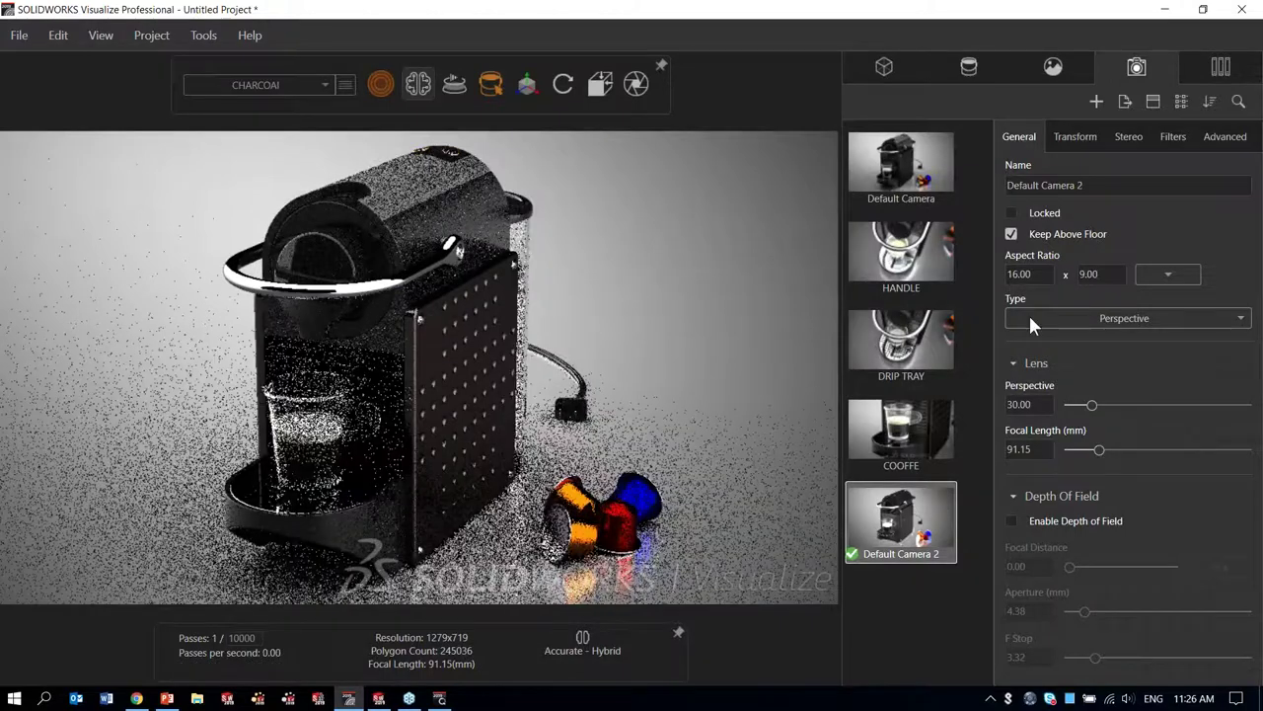
{"action": "left_click_drag", "start_coordinate": [1100, 185], "coordinate": [1007, 188]}
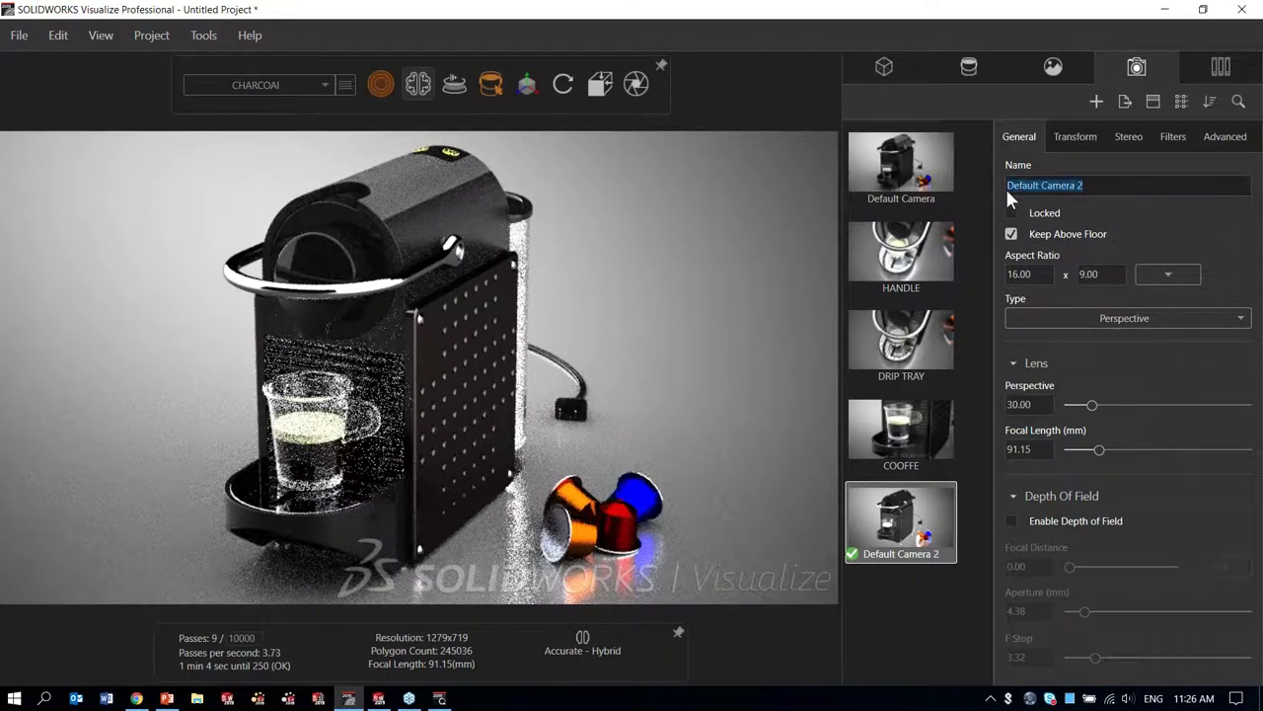
{"action": "type", "text": "ANIMATION"}
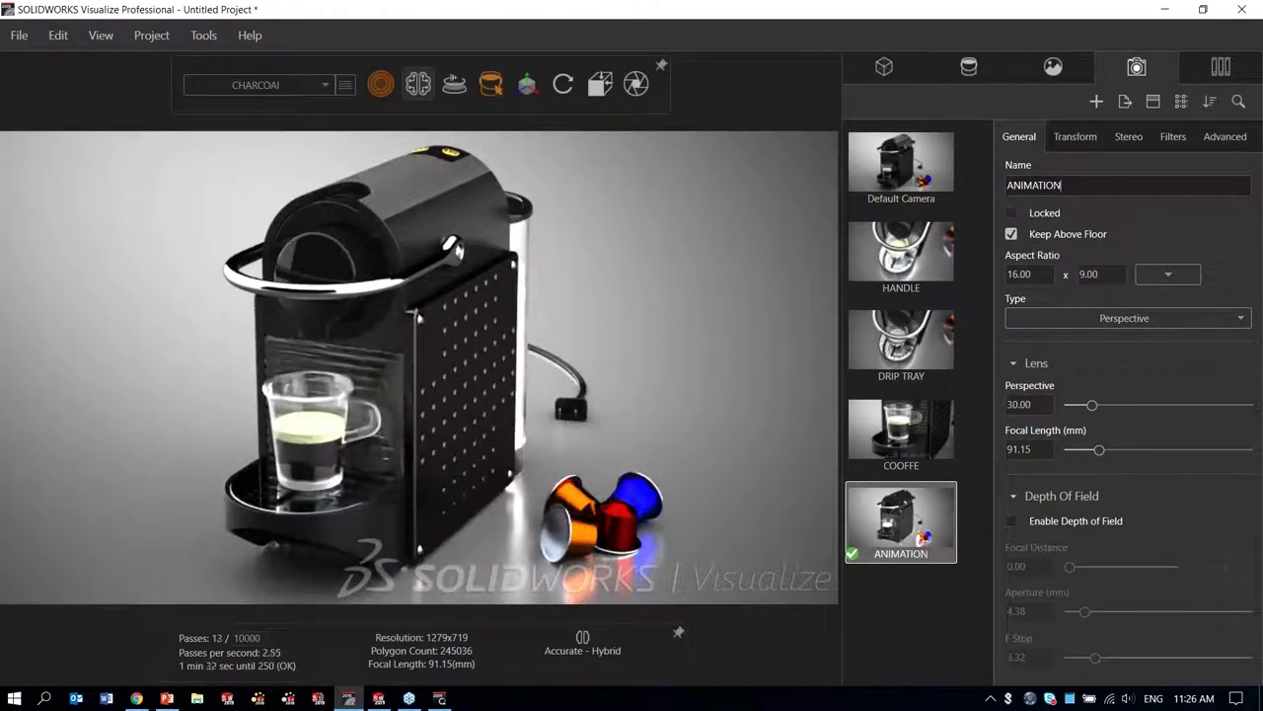
{"action": "key", "text": "Return"}
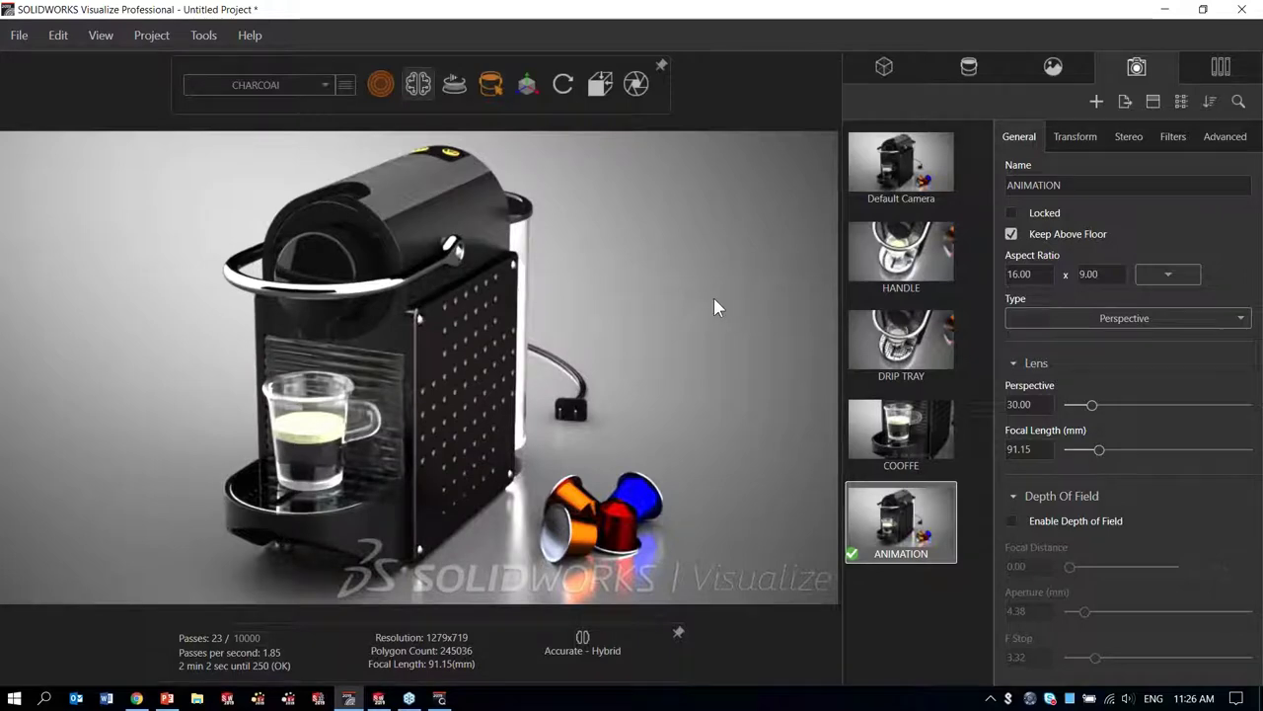
{"action": "key", "text": "ctrl+t"}
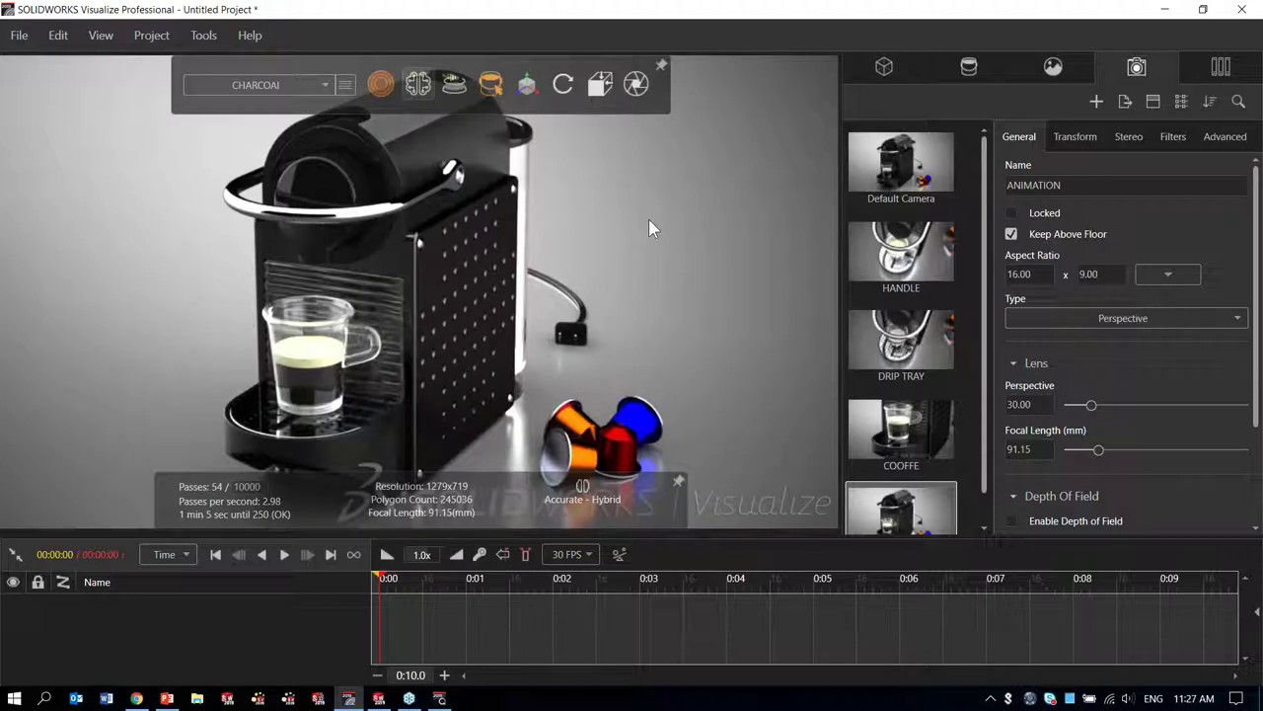
Step: Switch the viewport to Preview render mode and orbit around the coffee machine
{"action": "mouse_move", "coordinate": [378, 79]}
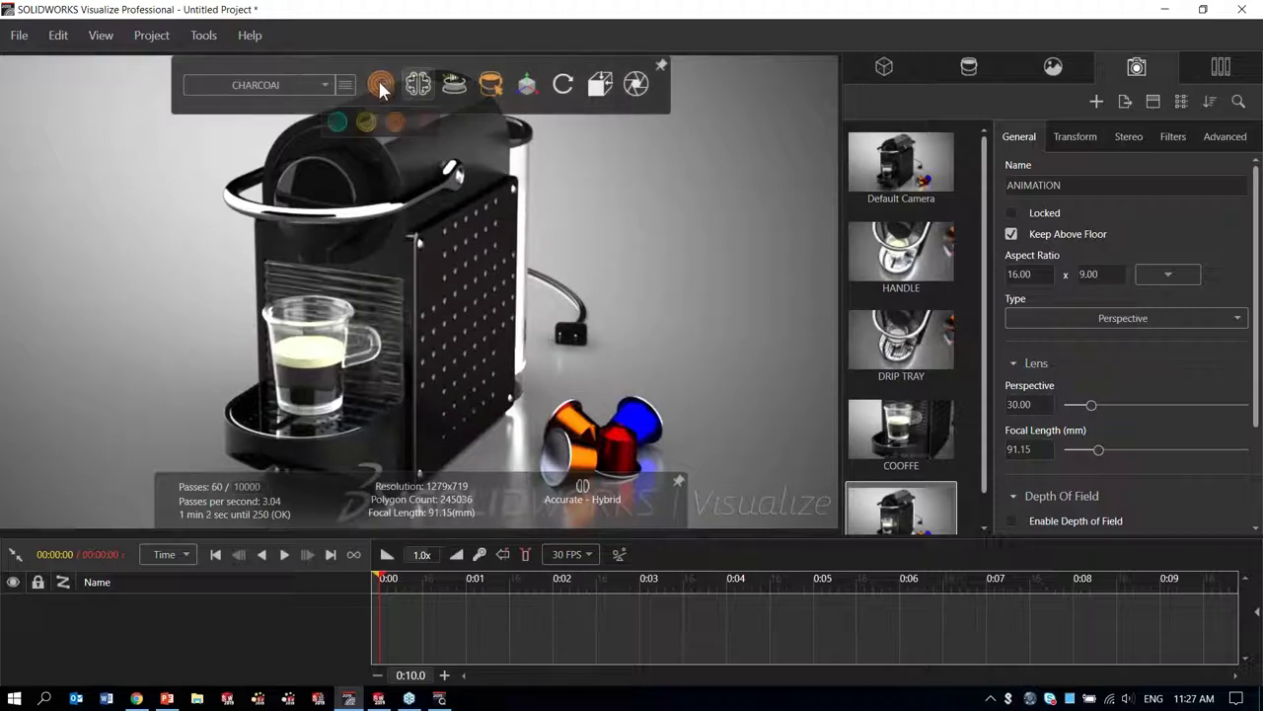
{"action": "left_click", "coordinate": [335, 119]}
{"action": "mouse_move", "coordinate": [676, 275]}
{"action": "left_mouse_down"}
{"action": "mouse_move", "coordinate": [657, 272]}
{"action": "mouse_move", "coordinate": [675, 296]}
{"action": "left_mouse_up"}
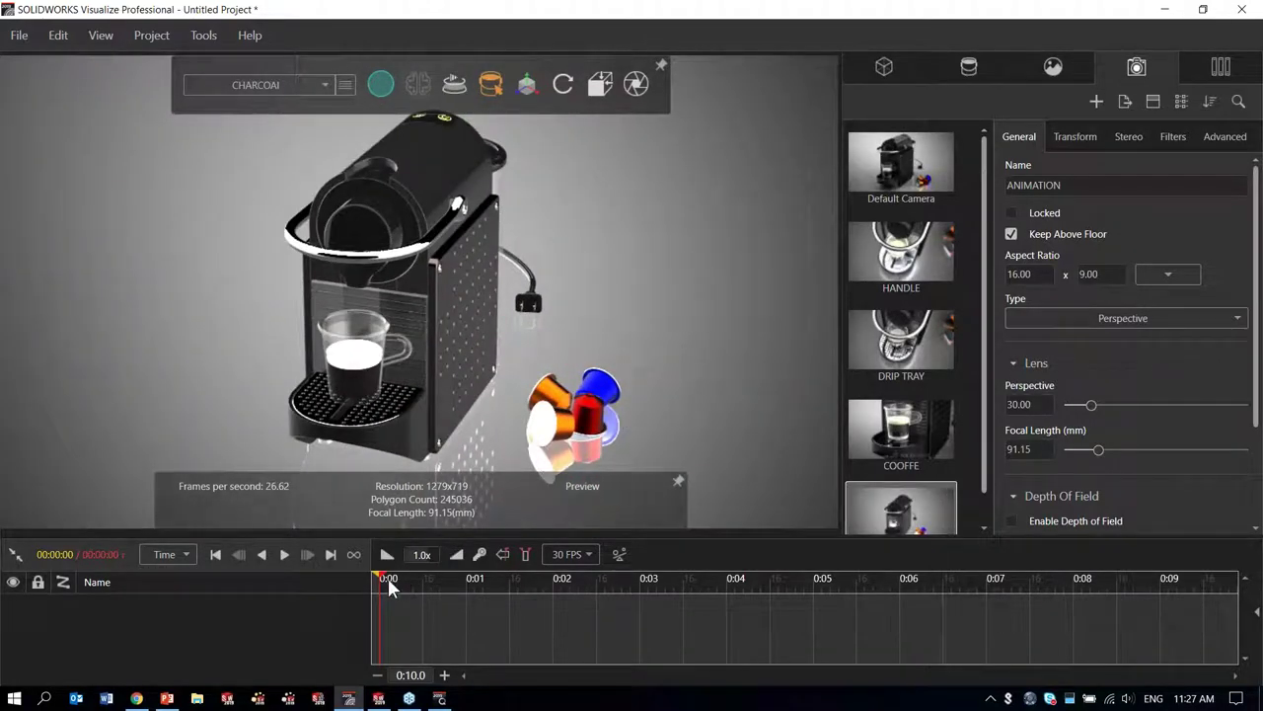
Step: Set the timeline to the 5-second mark and box-select the four coffee capsules
{"action": "mouse_move", "coordinate": [385, 577]}
{"action": "left_mouse_down"}
{"action": "mouse_move", "coordinate": [703, 604]}
{"action": "mouse_move", "coordinate": [815, 596]}
{"action": "left_mouse_up"}
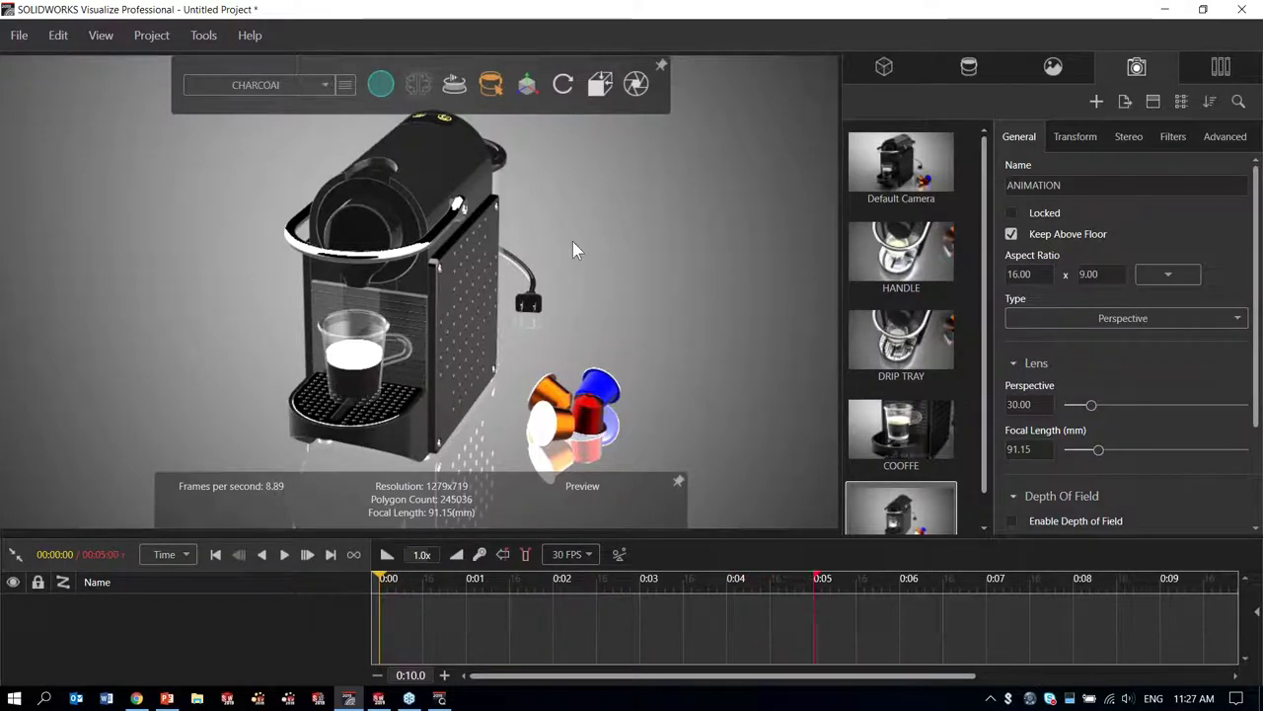
{"action": "left_click", "coordinate": [480, 122]}
{"action": "left_click_drag", "start_coordinate": [649, 349], "coordinate": [522, 461]}
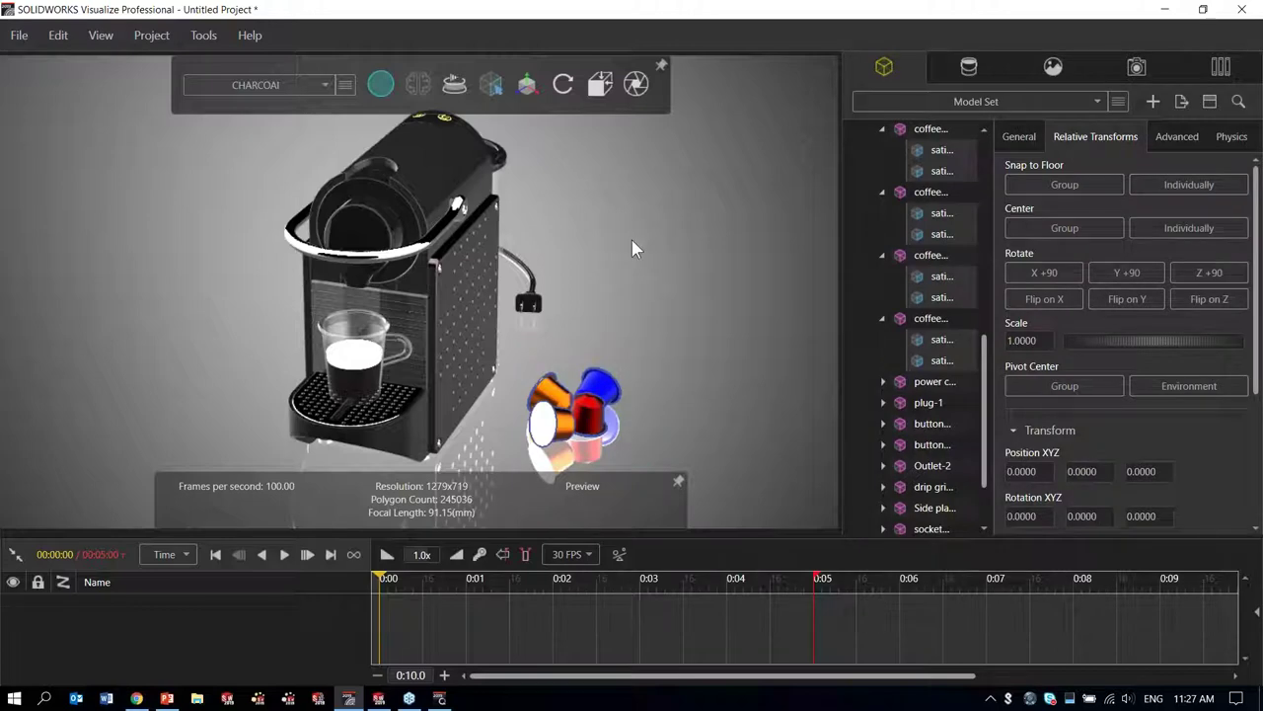
Step: Move the capsules to a new position at the 5-second mark to keyframe their motion
{"action": "left_click", "coordinate": [526, 86]}
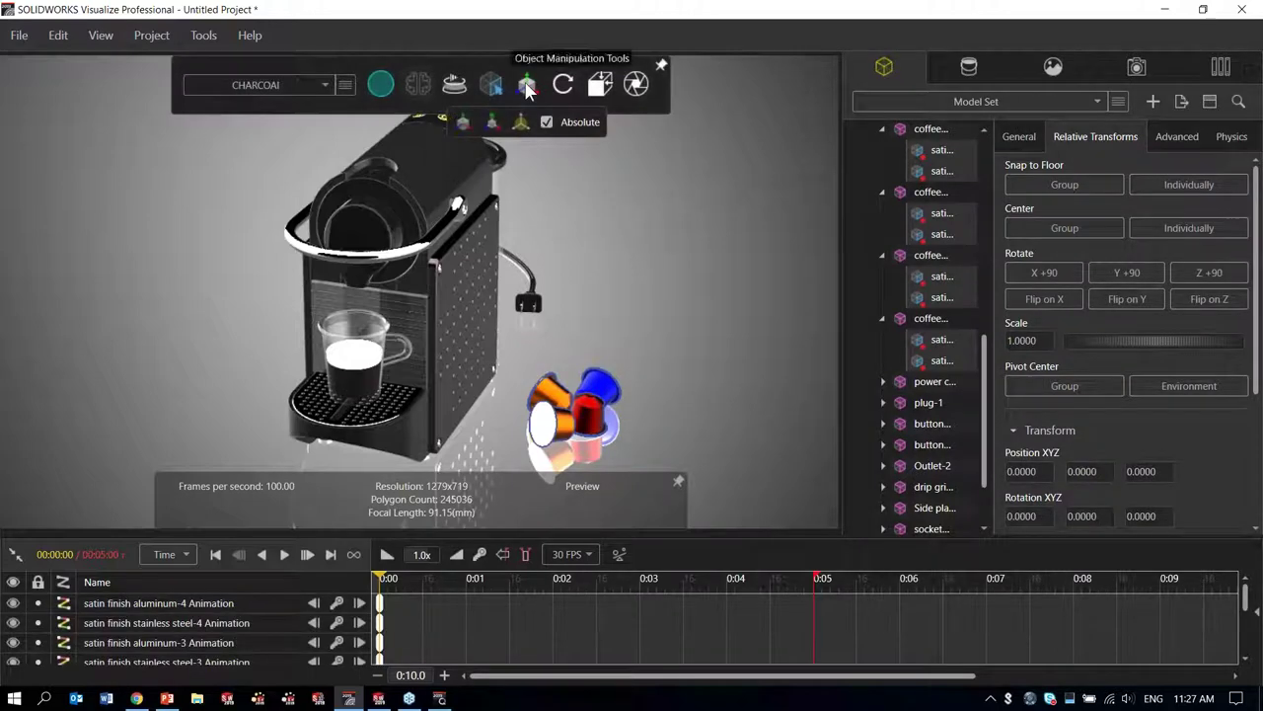
{"action": "left_click", "coordinate": [526, 86]}
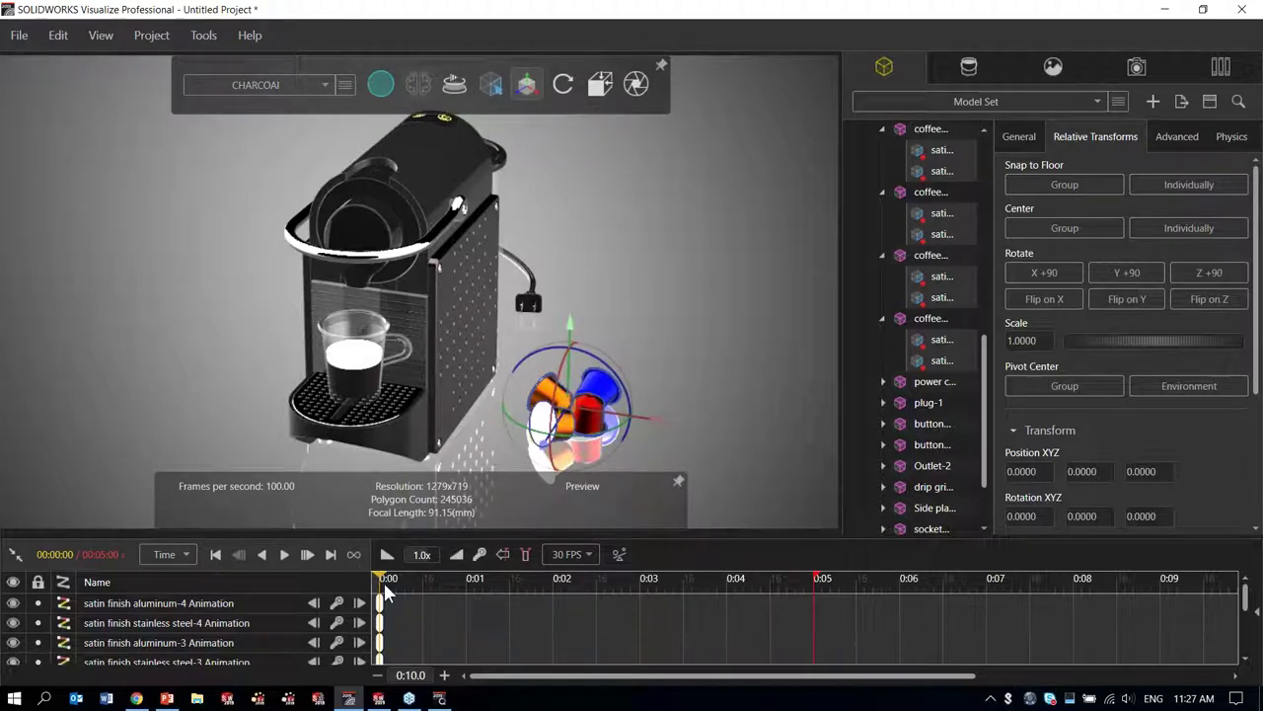
{"action": "left_click_drag", "start_coordinate": [384, 582], "coordinate": [812, 590]}
{"action": "left_click_drag", "start_coordinate": [653, 415], "coordinate": [955, 490]}
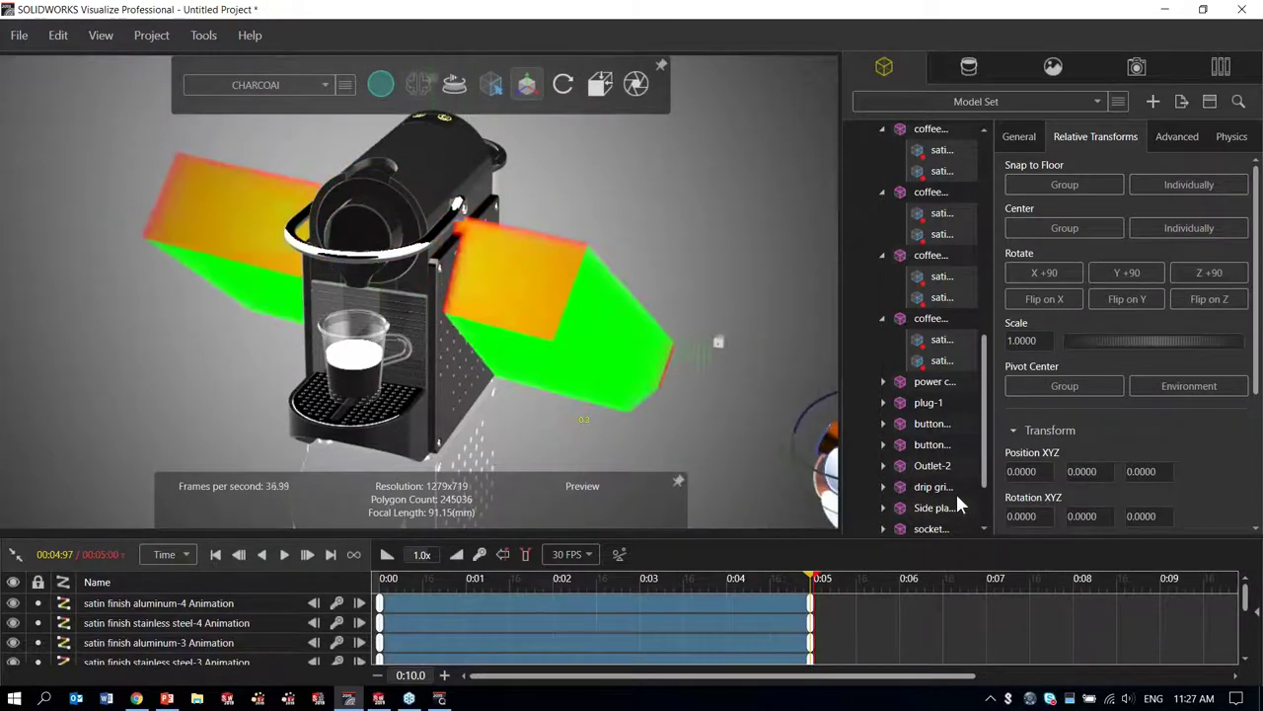
{"action": "left_click", "coordinate": [726, 447]}
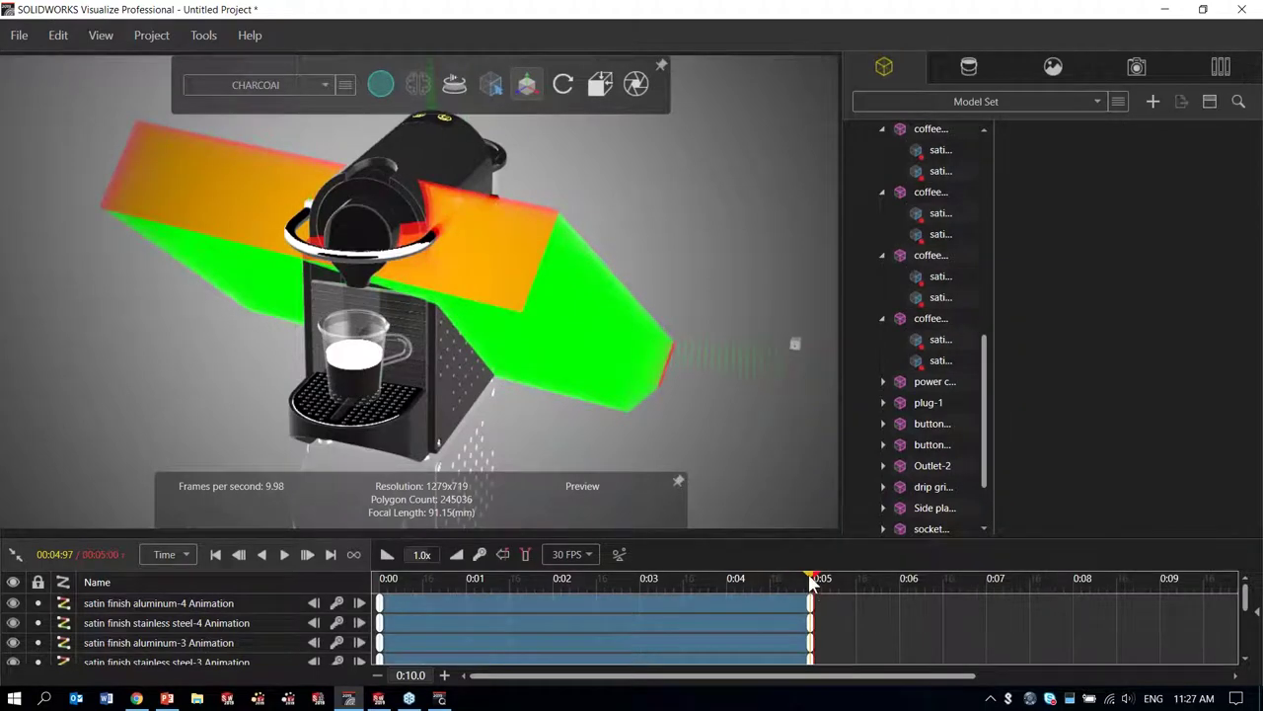
Step: Scrub through the capsule animation to review it, then switch back to Fast raytraced rendering
{"action": "left_click_drag", "start_coordinate": [812, 577], "coordinate": [489, 577]}
{"action": "left_click_drag", "start_coordinate": [552, 285], "coordinate": [612, 225]}
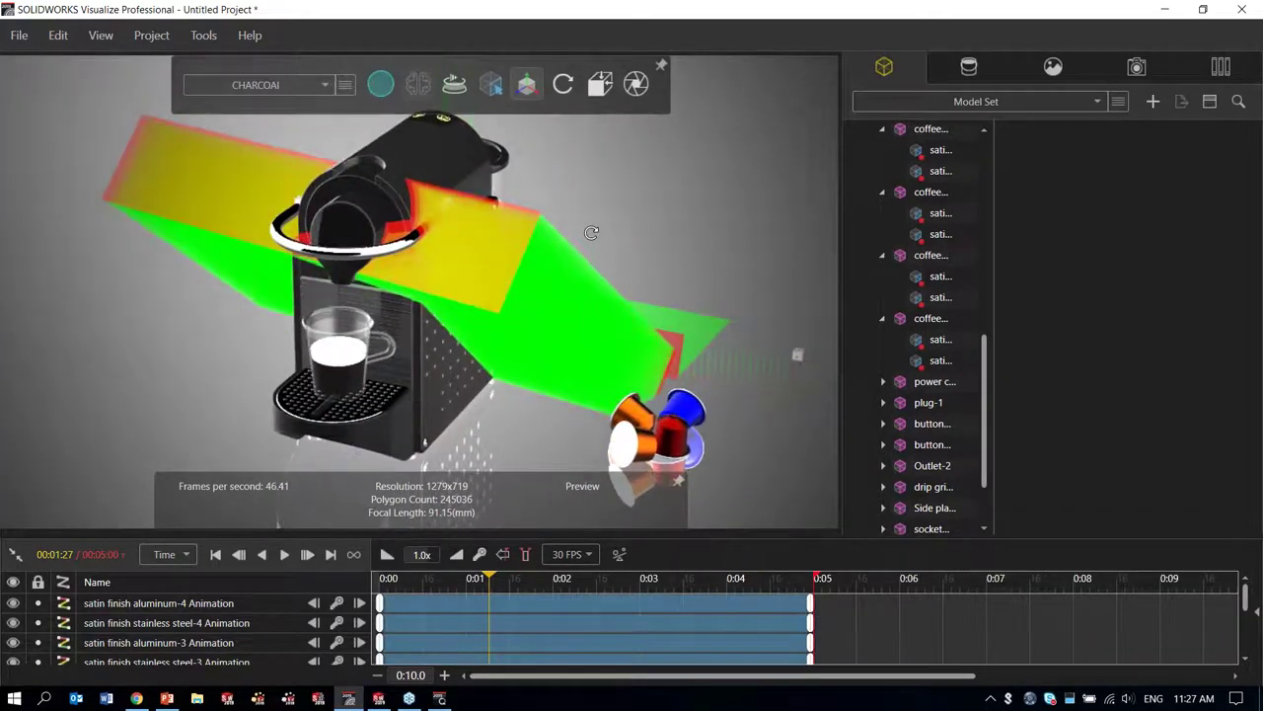
{"action": "left_click_drag", "start_coordinate": [496, 579], "coordinate": [380, 579]}
{"action": "left_click", "coordinate": [381, 84]}
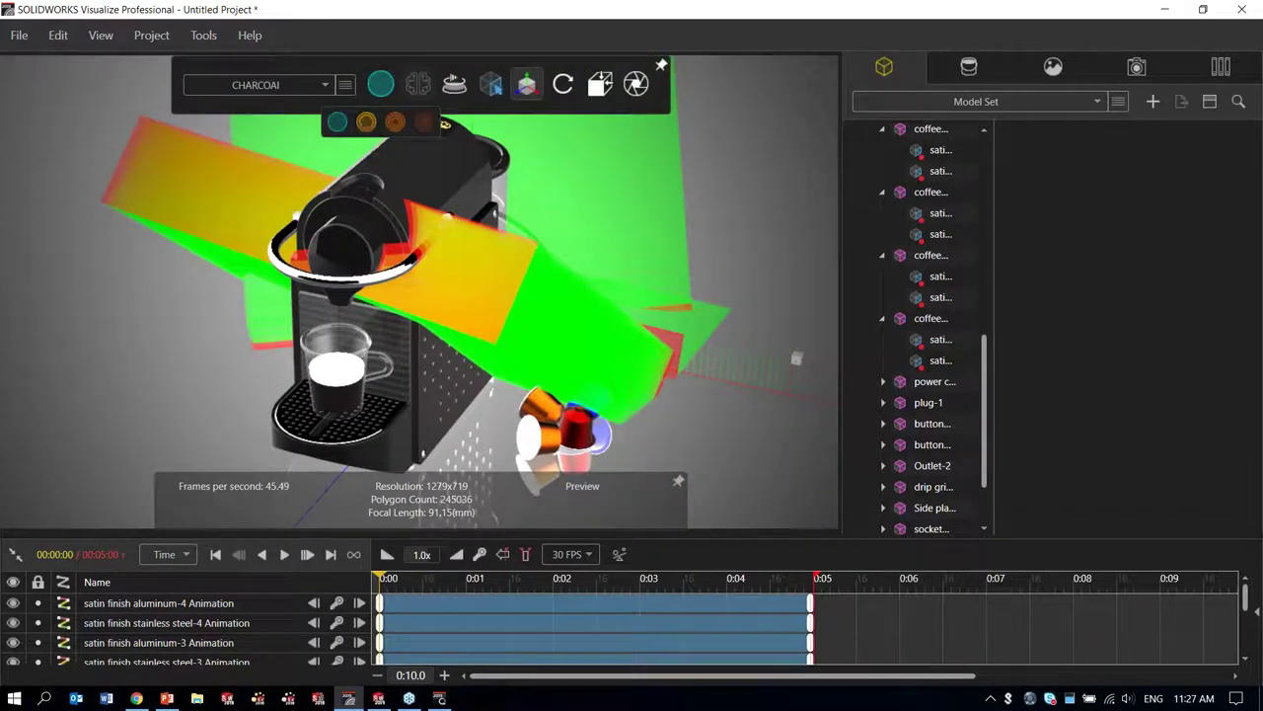
{"action": "left_click", "coordinate": [367, 121]}
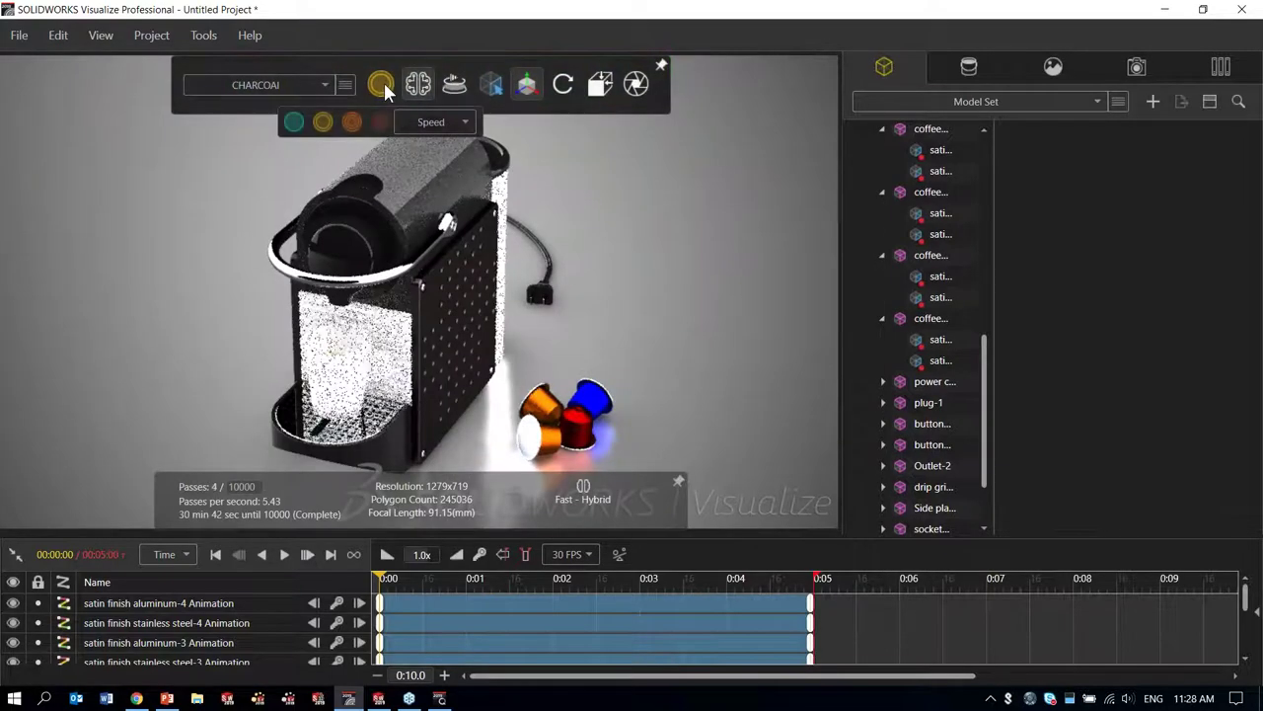
Step: Scrub the playhead to about 1 second and show the ANIMATION camera's properties in the Camera list
{"action": "left_click", "coordinate": [399, 578]}
{"action": "mouse_move", "coordinate": [399, 577]}
{"action": "left_mouse_down"}
{"action": "mouse_move", "coordinate": [799, 598]}
{"action": "mouse_move", "coordinate": [385, 589]}
{"action": "left_mouse_up"}
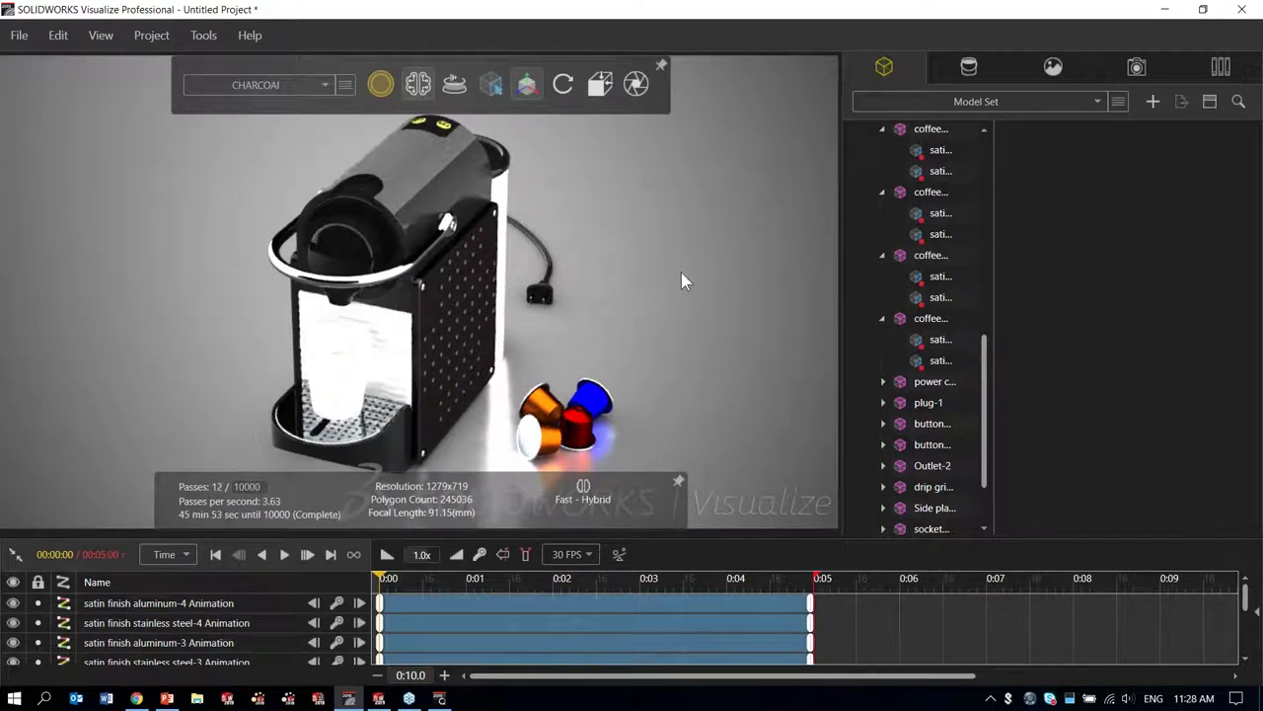
{"action": "left_click", "coordinate": [1135, 66]}
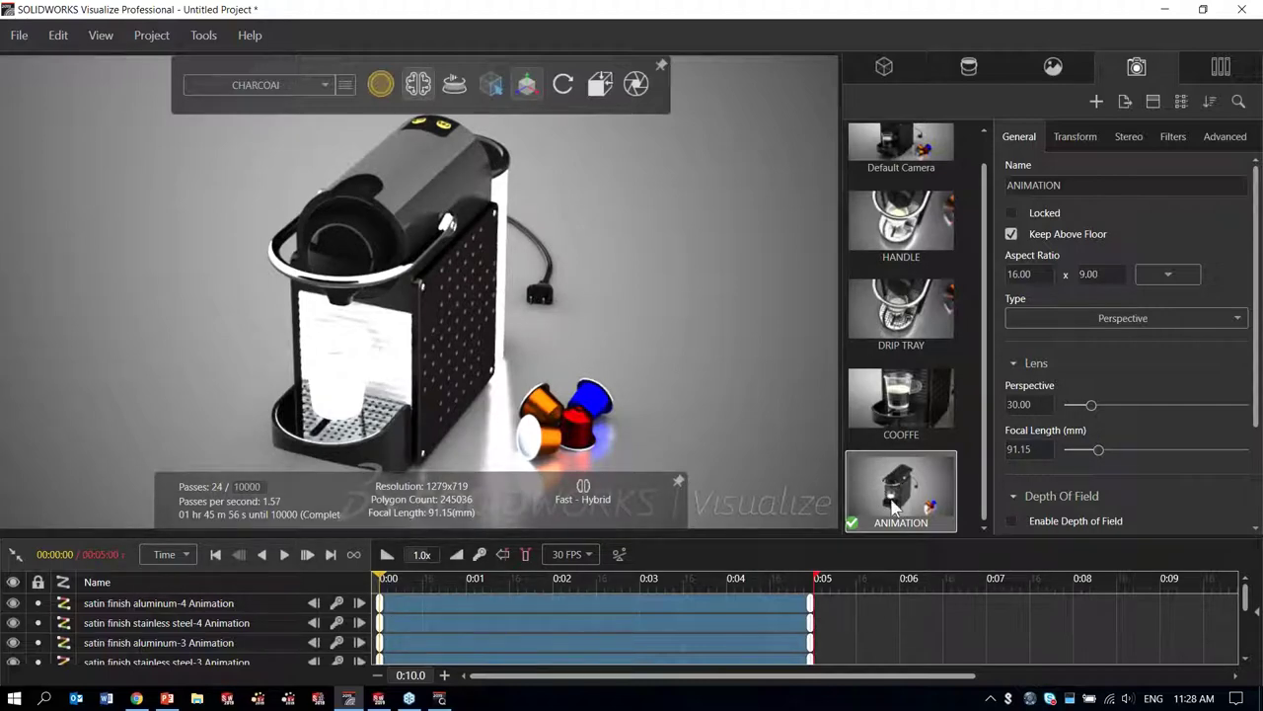
Step: Scrub the ANIMATION camera to about 3.4 seconds and orbit to view the machine from behind
{"action": "mouse_move", "coordinate": [905, 498]}
{"action": "scroll", "coordinate": [255, 632], "scroll_direction": "down", "scroll_amount": 5}
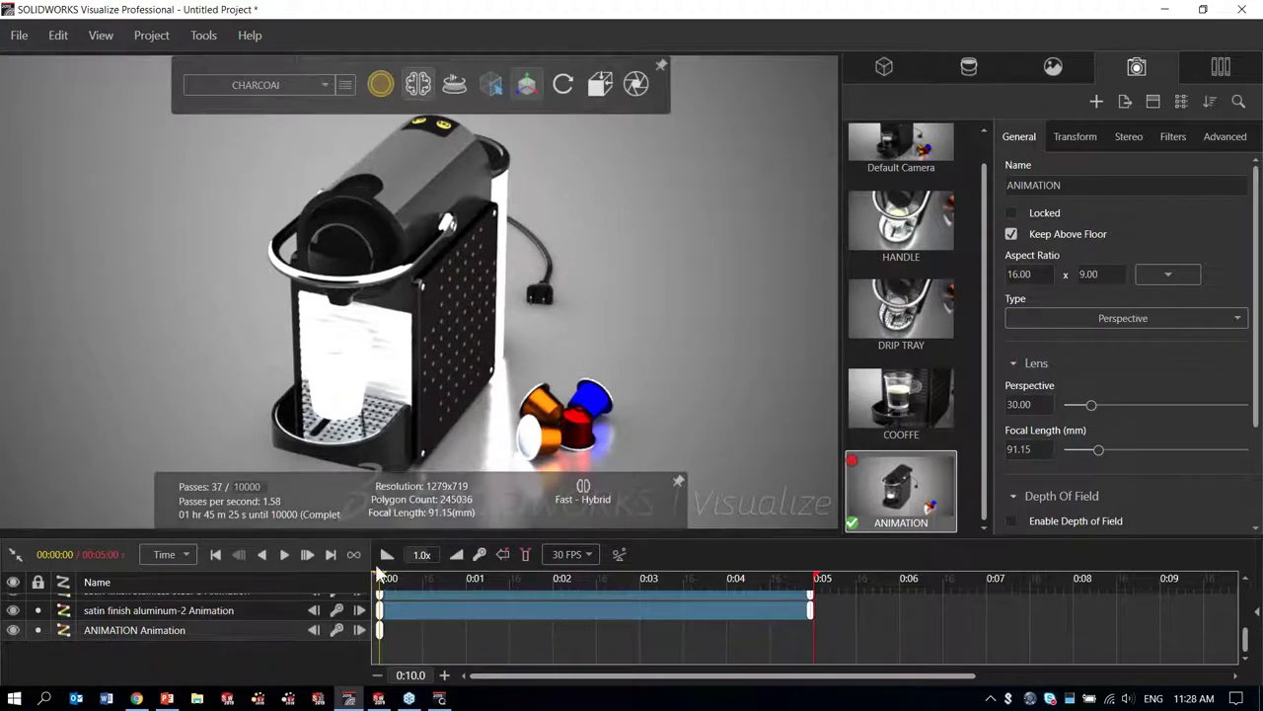
{"action": "left_click_drag", "start_coordinate": [380, 580], "coordinate": [815, 585]}
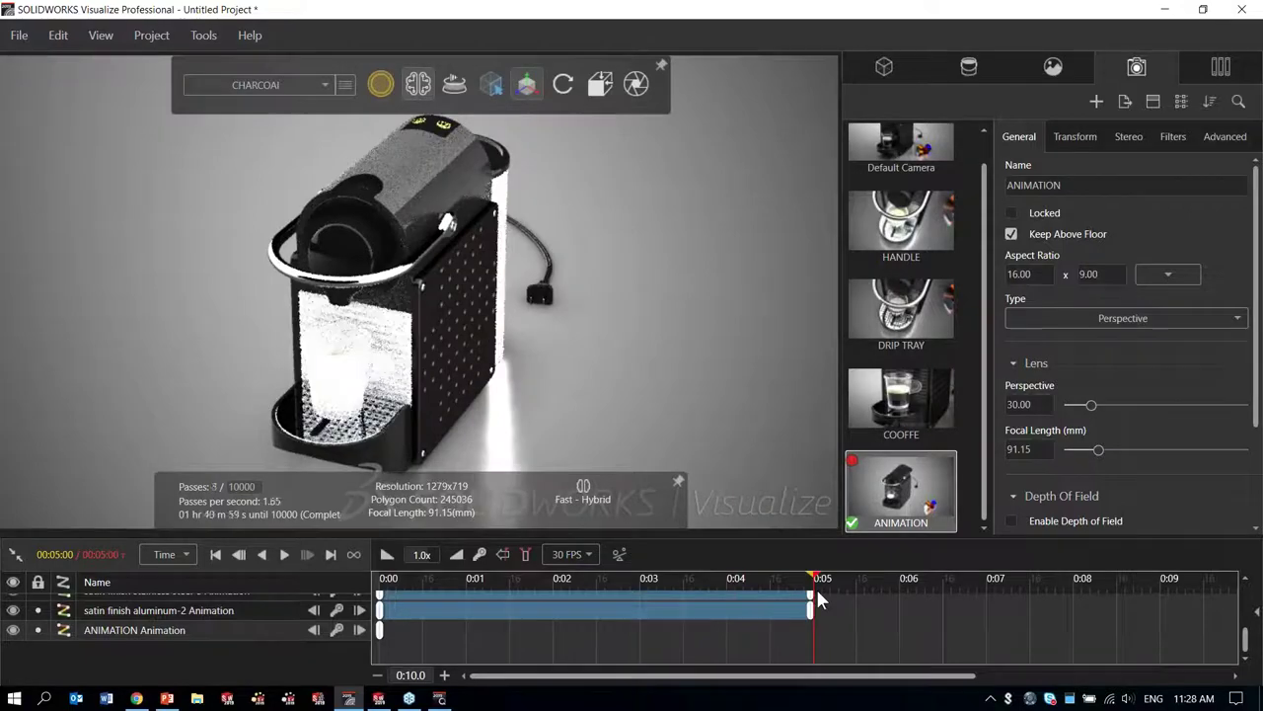
{"action": "left_click_drag", "start_coordinate": [352, 360], "coordinate": [552, 360]}
{"action": "scroll", "coordinate": [449, 343], "scroll_direction": "up", "scroll_amount": 10}
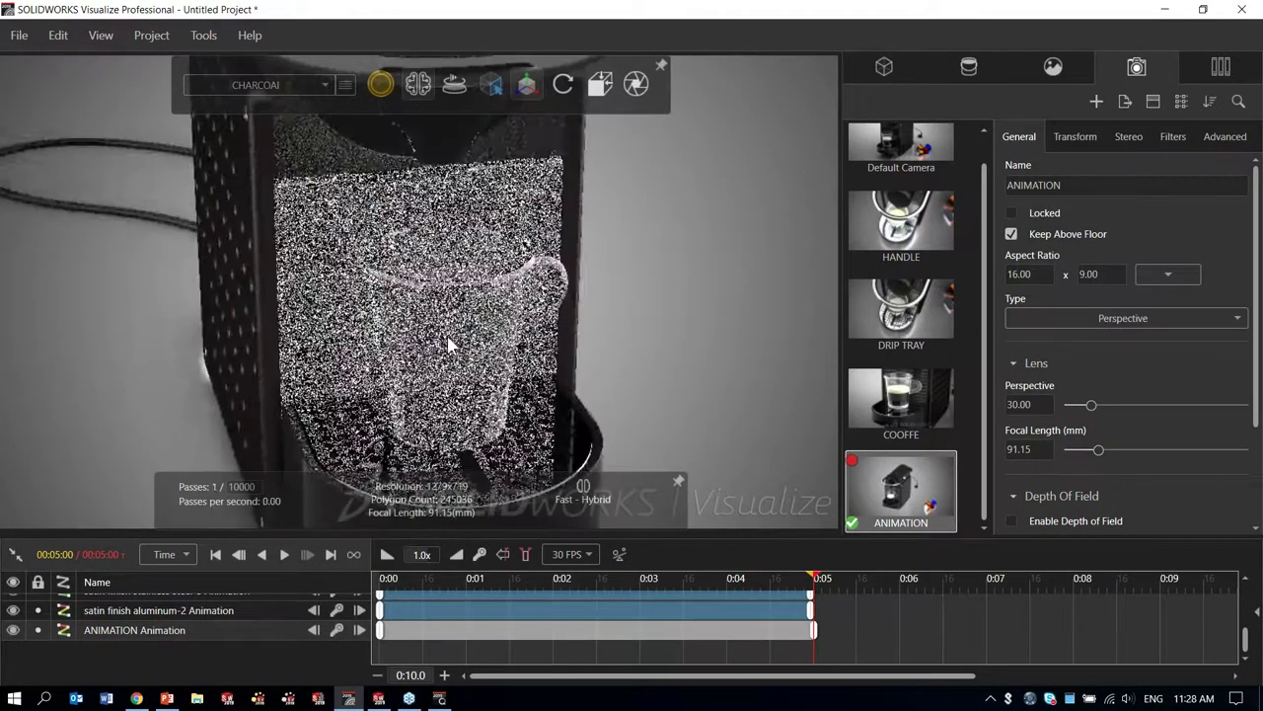
{"action": "scroll", "coordinate": [449, 344], "scroll_direction": "up", "scroll_amount": 2}
Step: Set the viewport render mode to Quality
{"action": "left_click", "coordinate": [380, 86]}
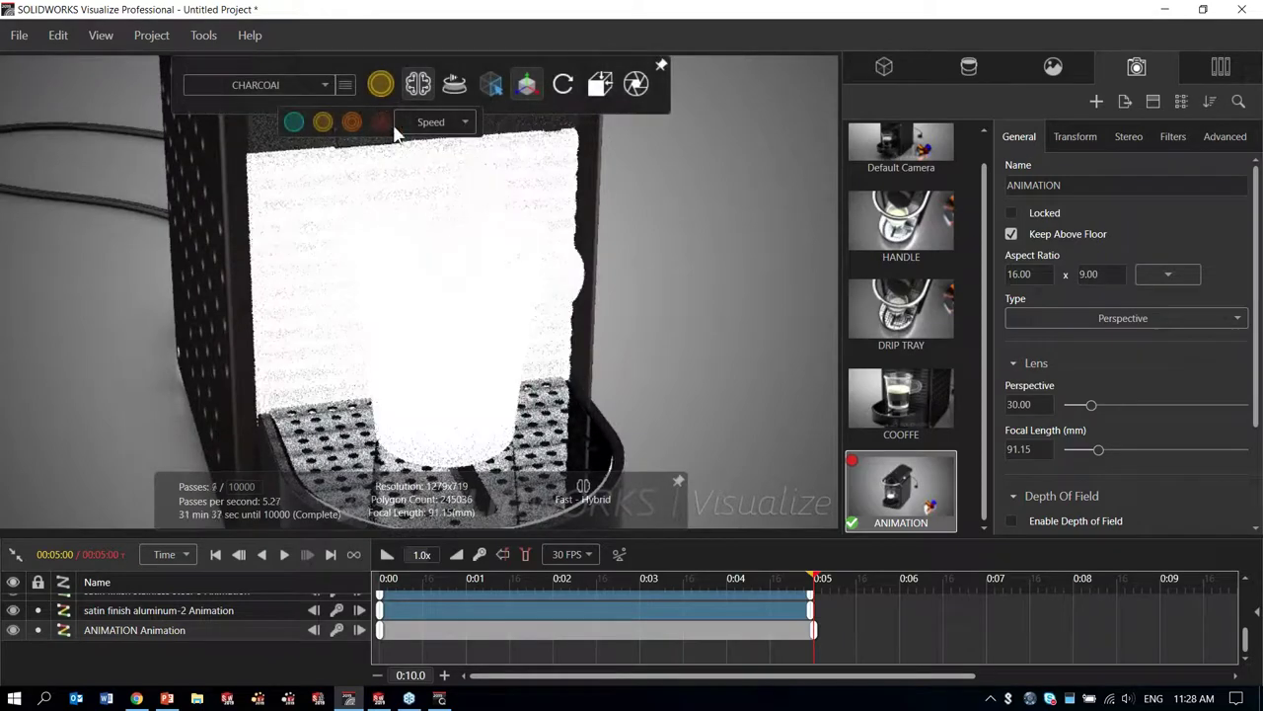
{"action": "left_click", "coordinate": [430, 121]}
{"action": "left_click", "coordinate": [422, 169]}
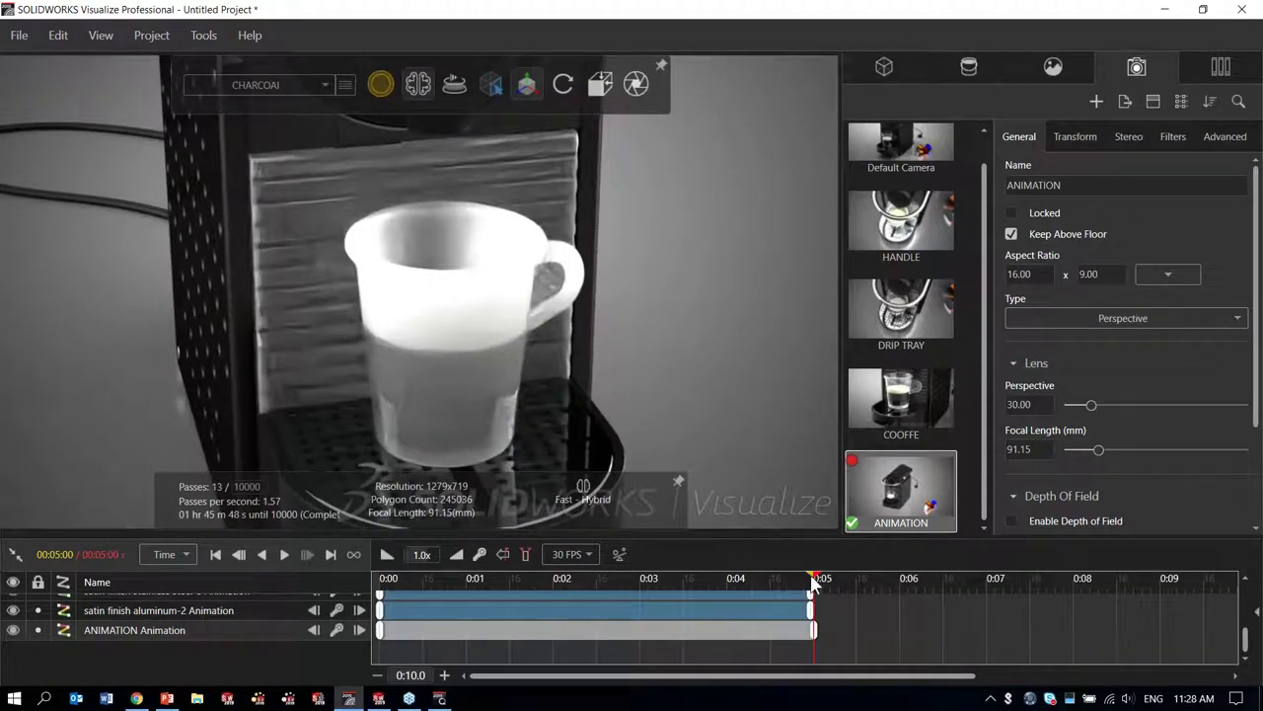
Step: Scrub the camera between about 4.57 and 2.33 seconds, then rewind to the first frame
{"action": "left_click", "coordinate": [774, 579]}
{"action": "left_click_drag", "start_coordinate": [768, 576], "coordinate": [804, 602]}
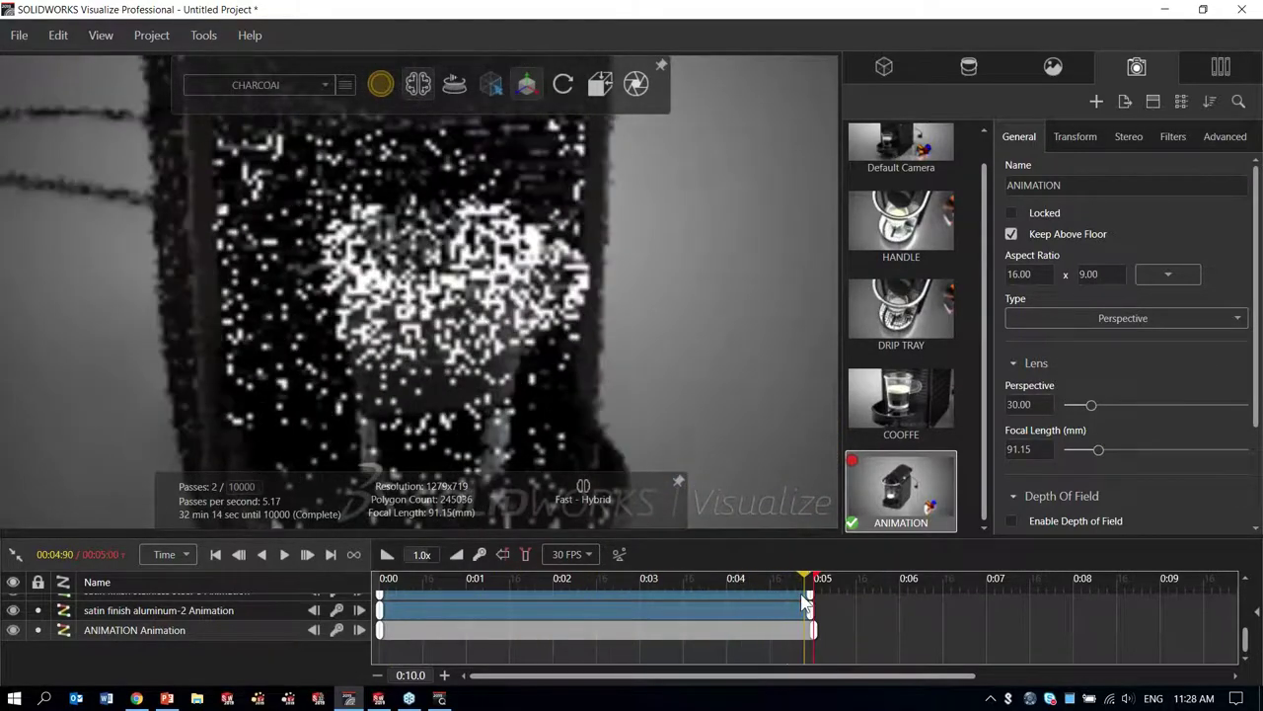
{"action": "left_click_drag", "start_coordinate": [775, 595], "coordinate": [378, 588]}
Step: Switch the viewport renderer to Accurate
{"action": "mouse_move", "coordinate": [381, 85]}
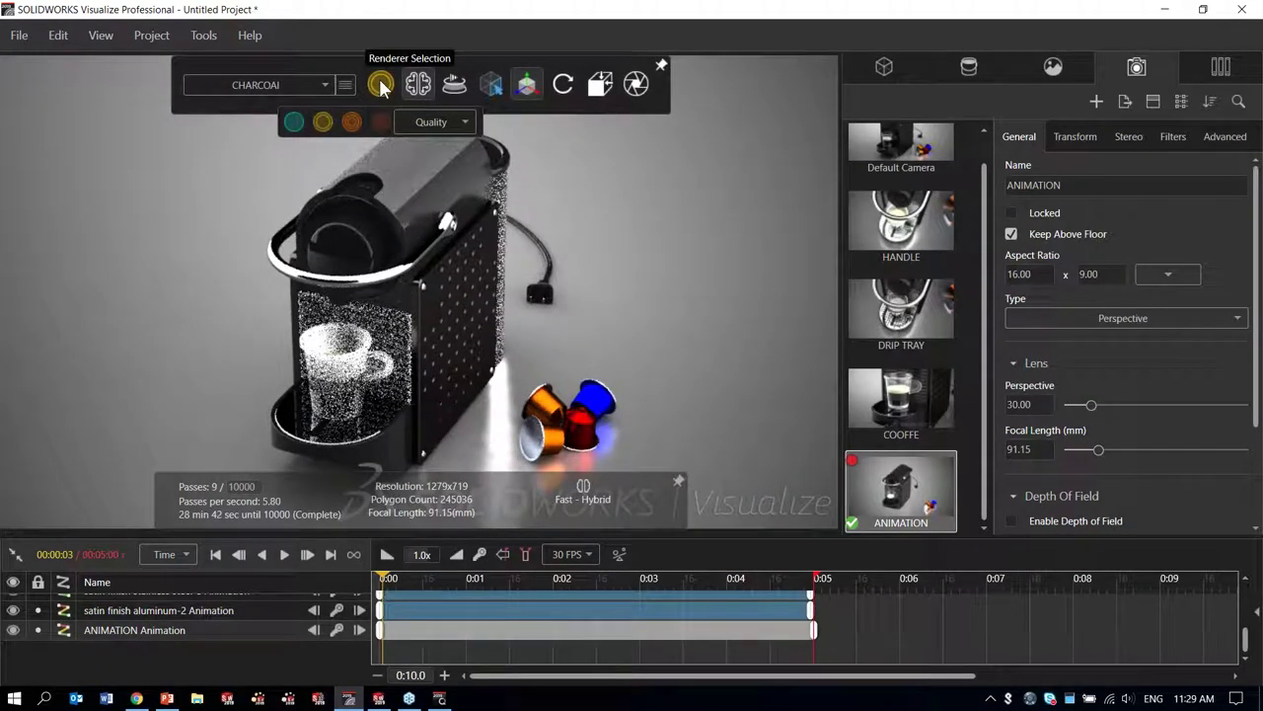
{"action": "mouse_move", "coordinate": [329, 116]}
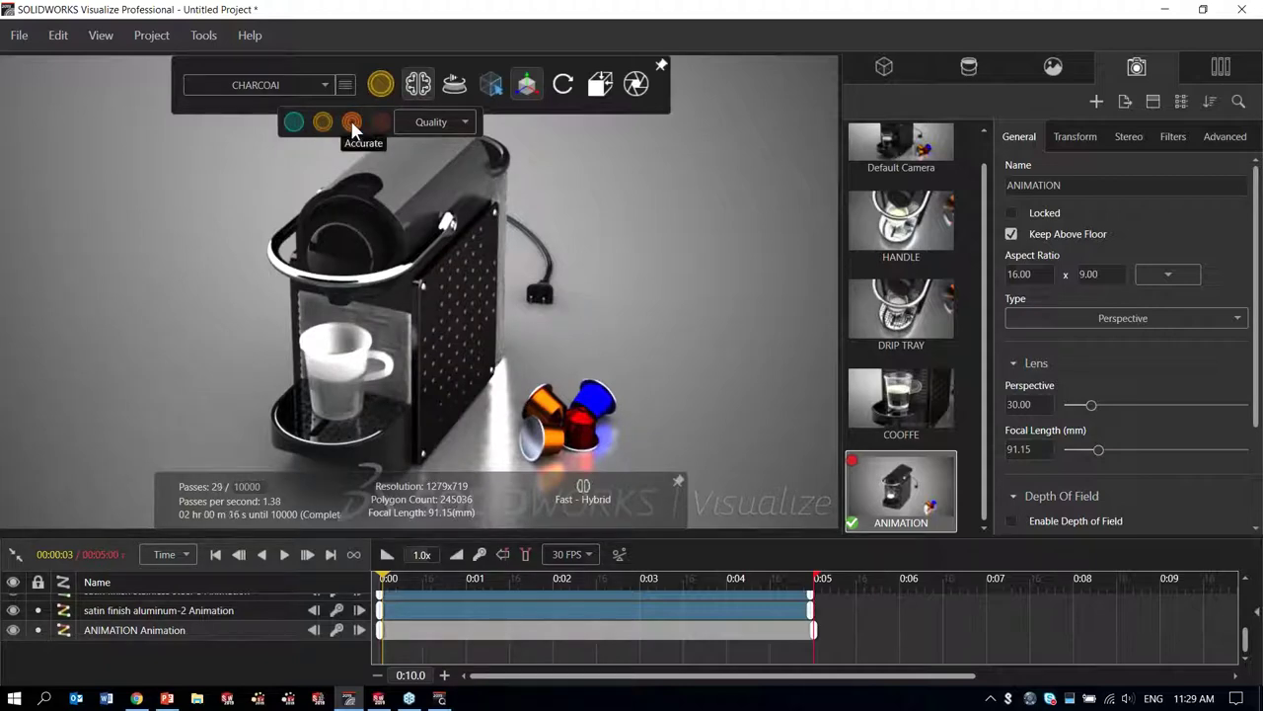
{"action": "left_click", "coordinate": [352, 122]}
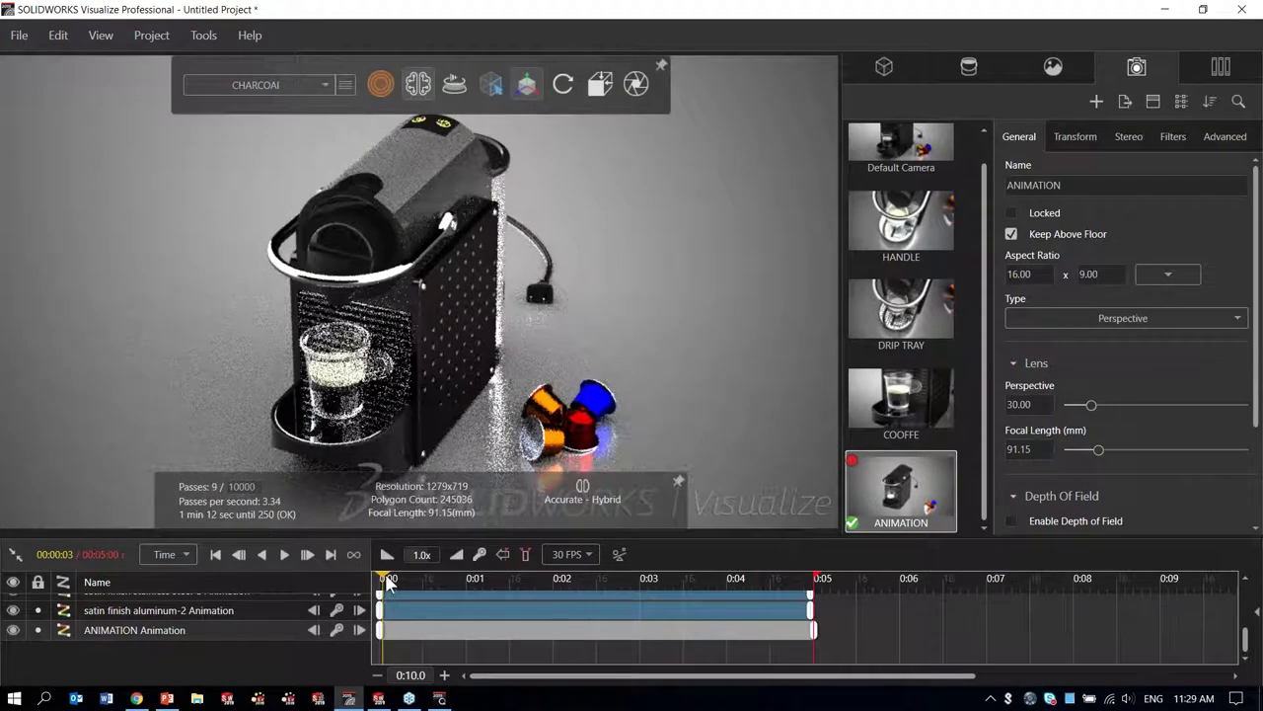
Step: Preview the camera animation at early frames and at about 2.7 and 1.6 seconds
{"action": "left_click_drag", "start_coordinate": [391, 577], "coordinate": [514, 588]}
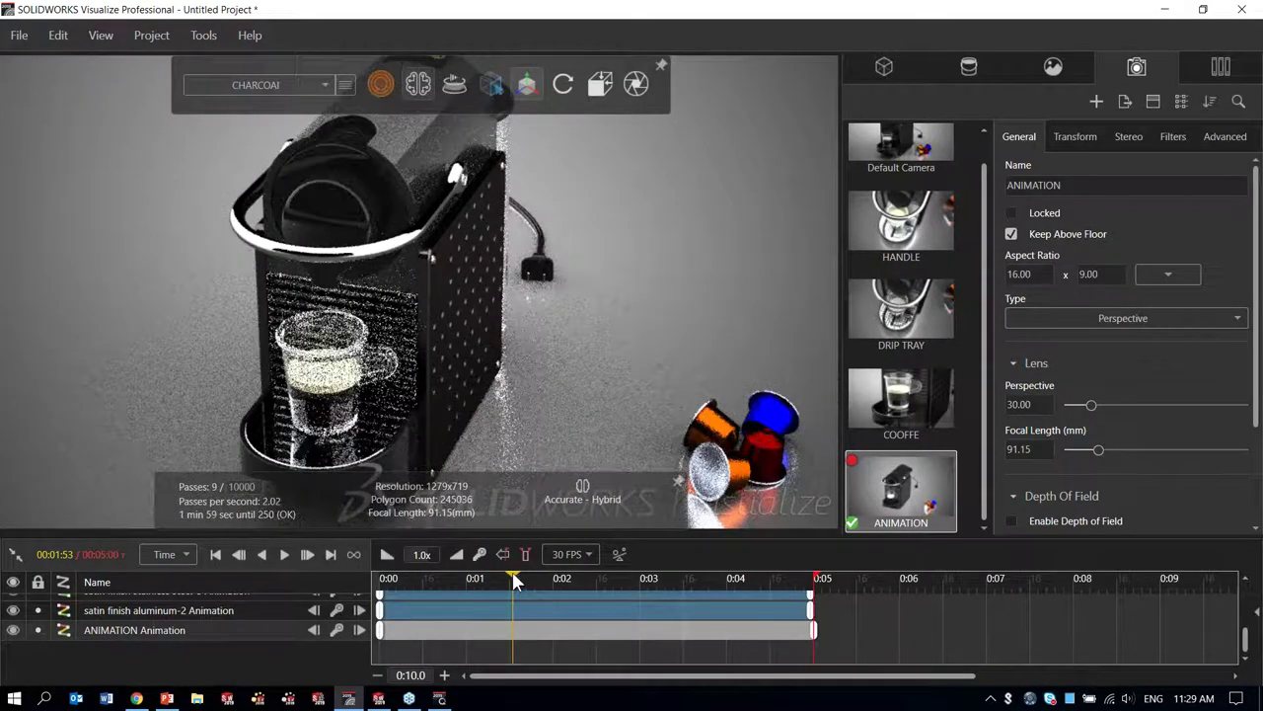
{"action": "left_click_drag", "start_coordinate": [513, 582], "coordinate": [617, 582]}
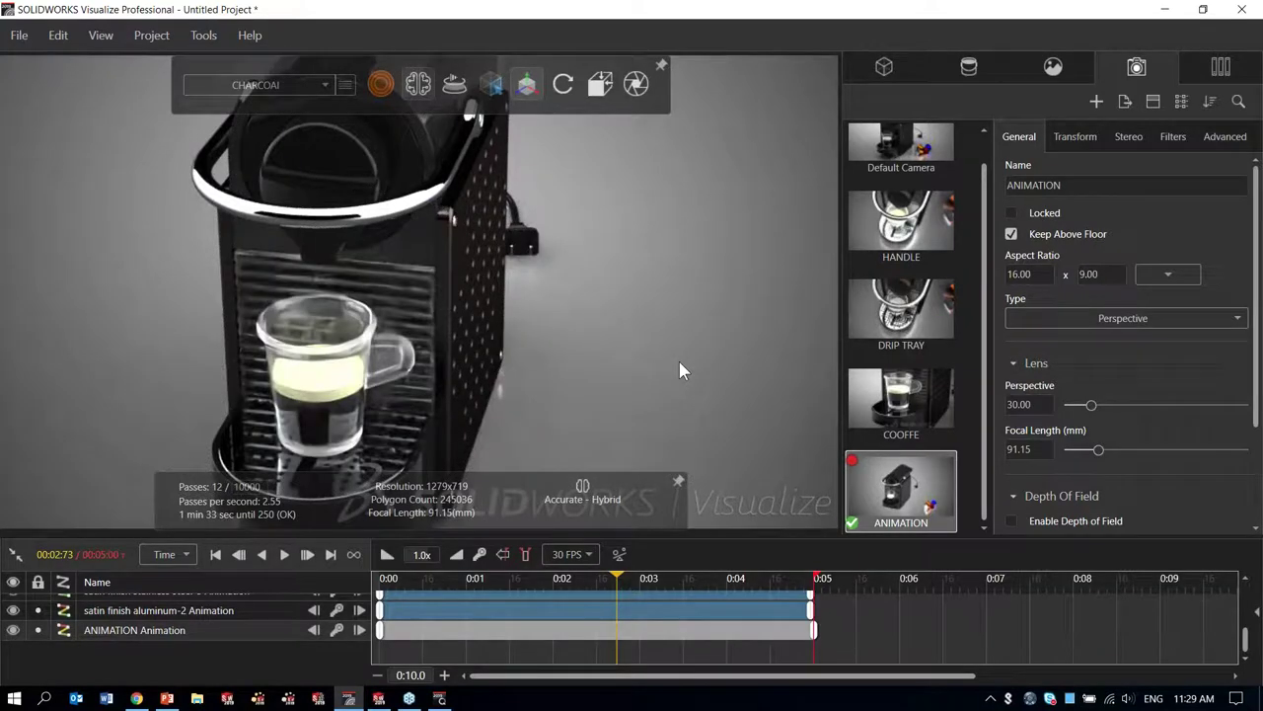
{"action": "left_click_drag", "start_coordinate": [616, 577], "coordinate": [380, 577]}
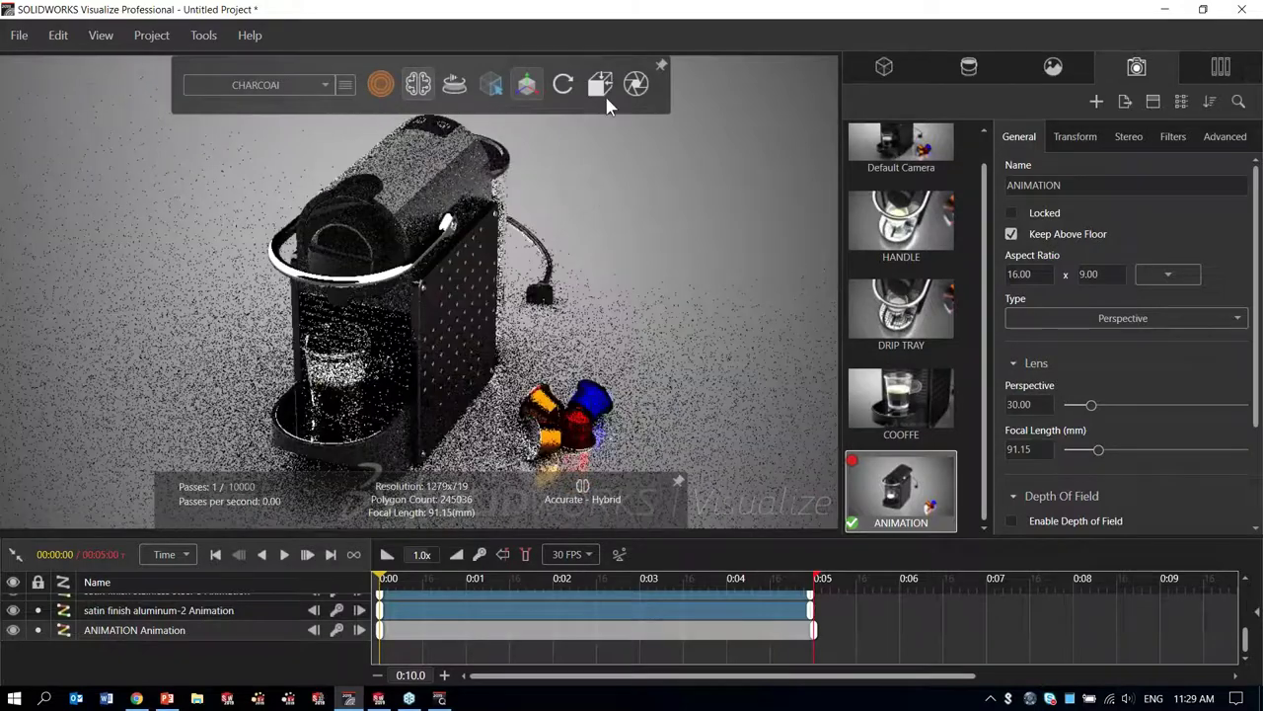
Step: Set the Animation output to MPEG-4 with a 1–150 frame range at 30 fps
{"action": "left_click", "coordinate": [636, 85]}
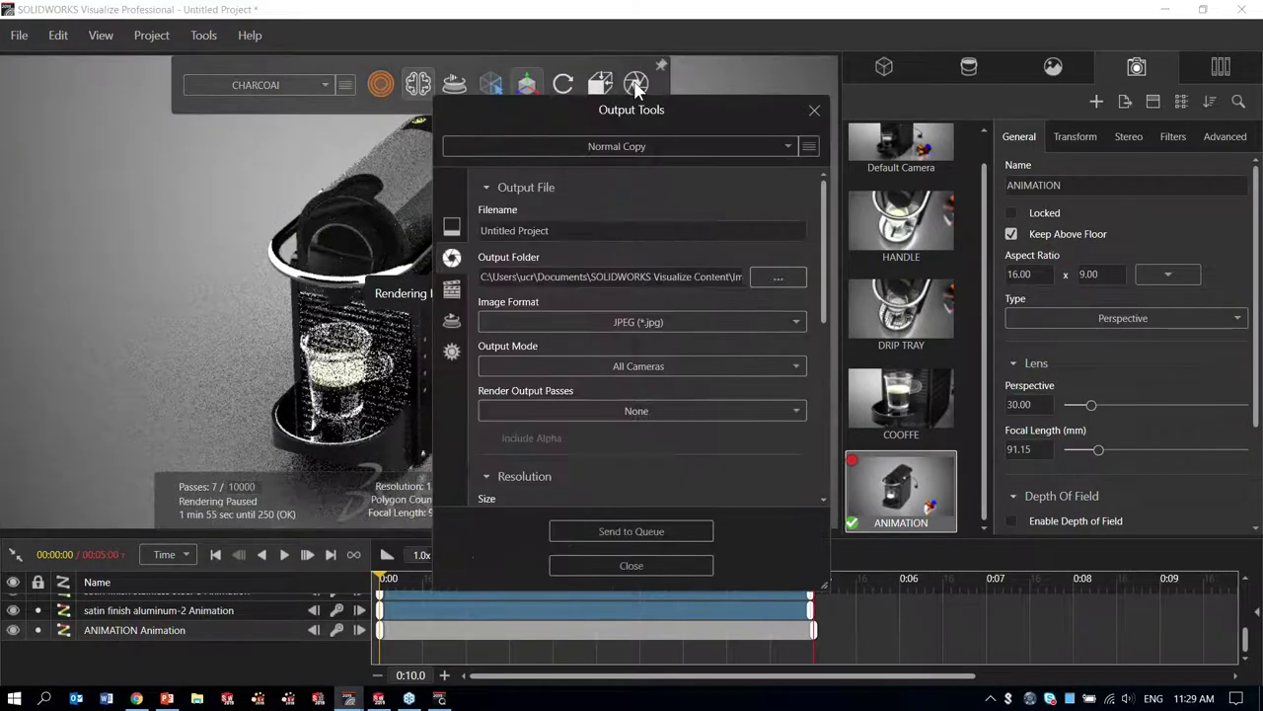
{"action": "left_click_drag", "start_coordinate": [691, 116], "coordinate": [657, 57]}
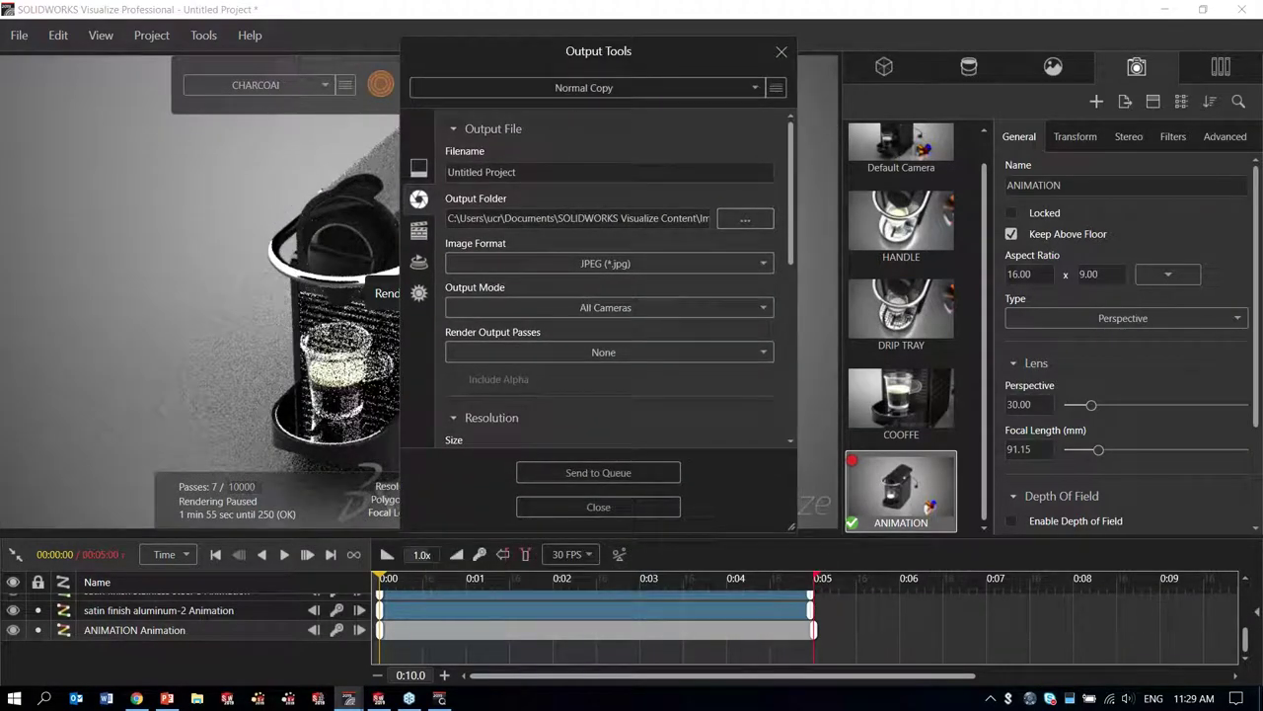
{"action": "left_click", "coordinate": [420, 233]}
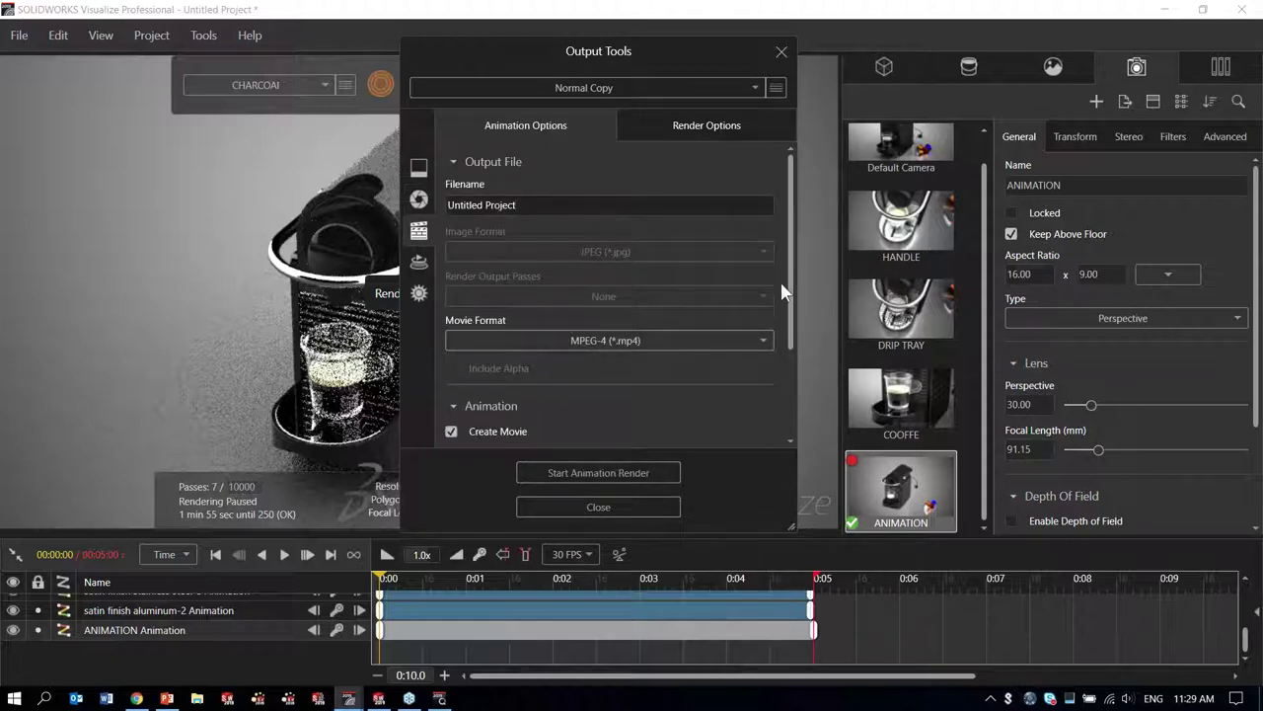
{"action": "left_click", "coordinate": [710, 341]}
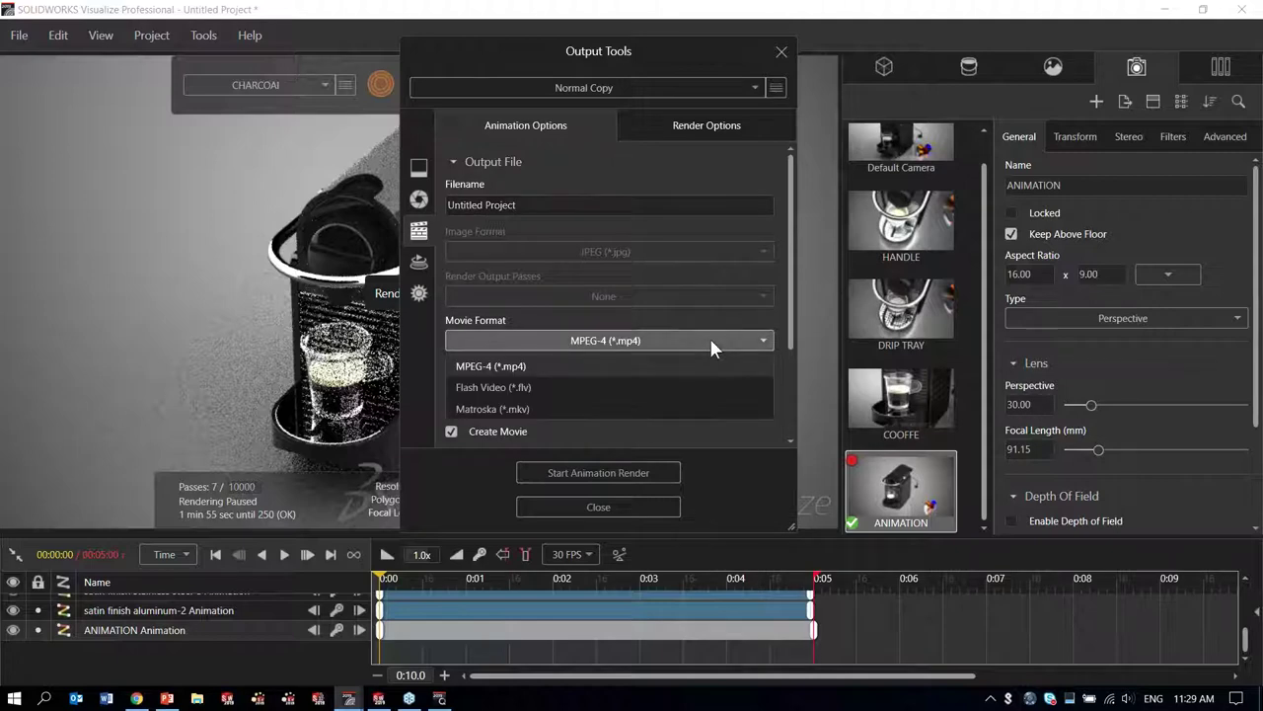
{"action": "left_click", "coordinate": [709, 338]}
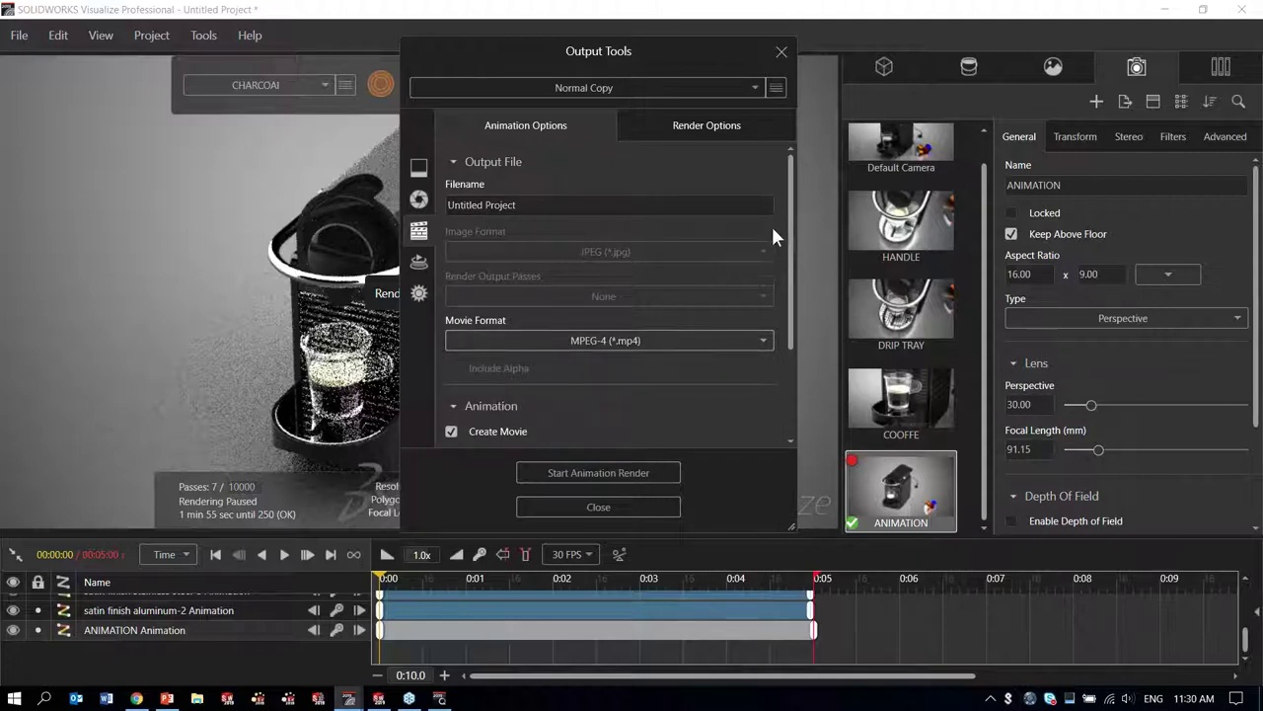
{"action": "scroll", "coordinate": [789, 226], "scroll_direction": "down", "scroll_amount": 1}
{"action": "left_click_drag", "start_coordinate": [788, 226], "coordinate": [807, 350]}
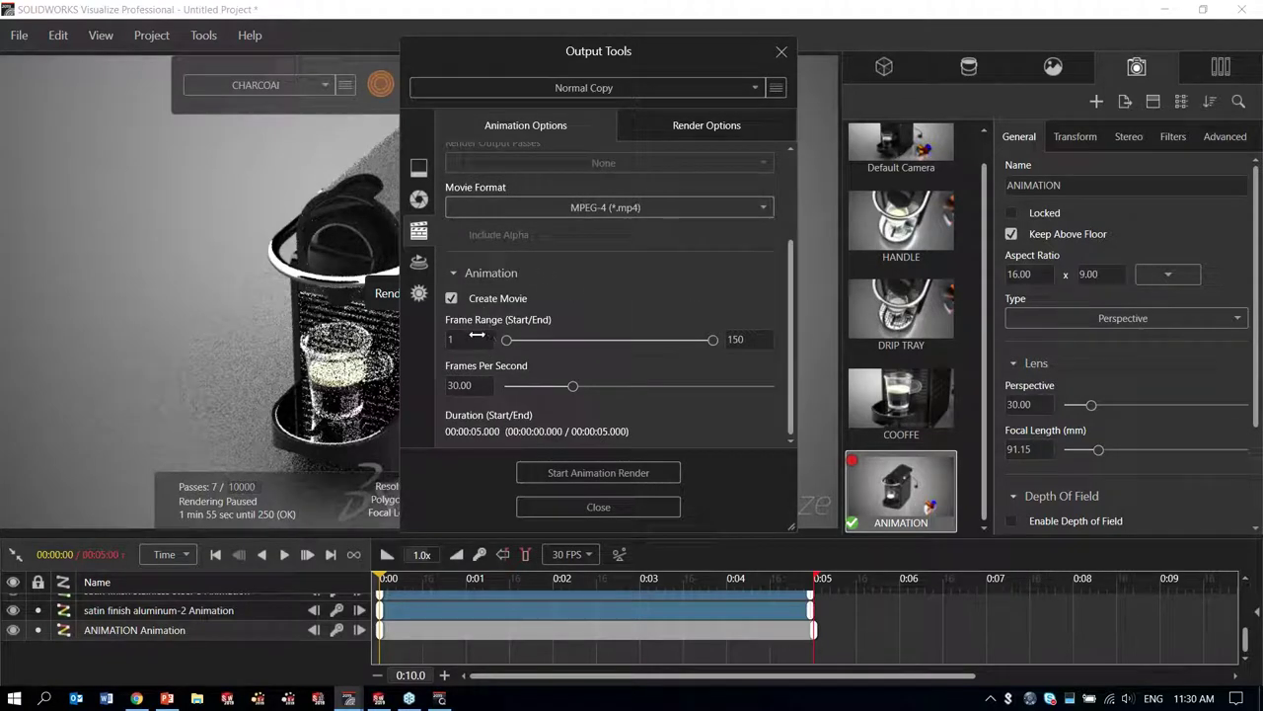
{"action": "double_click", "coordinate": [735, 339]}
{"action": "key", "text": "Tab"}
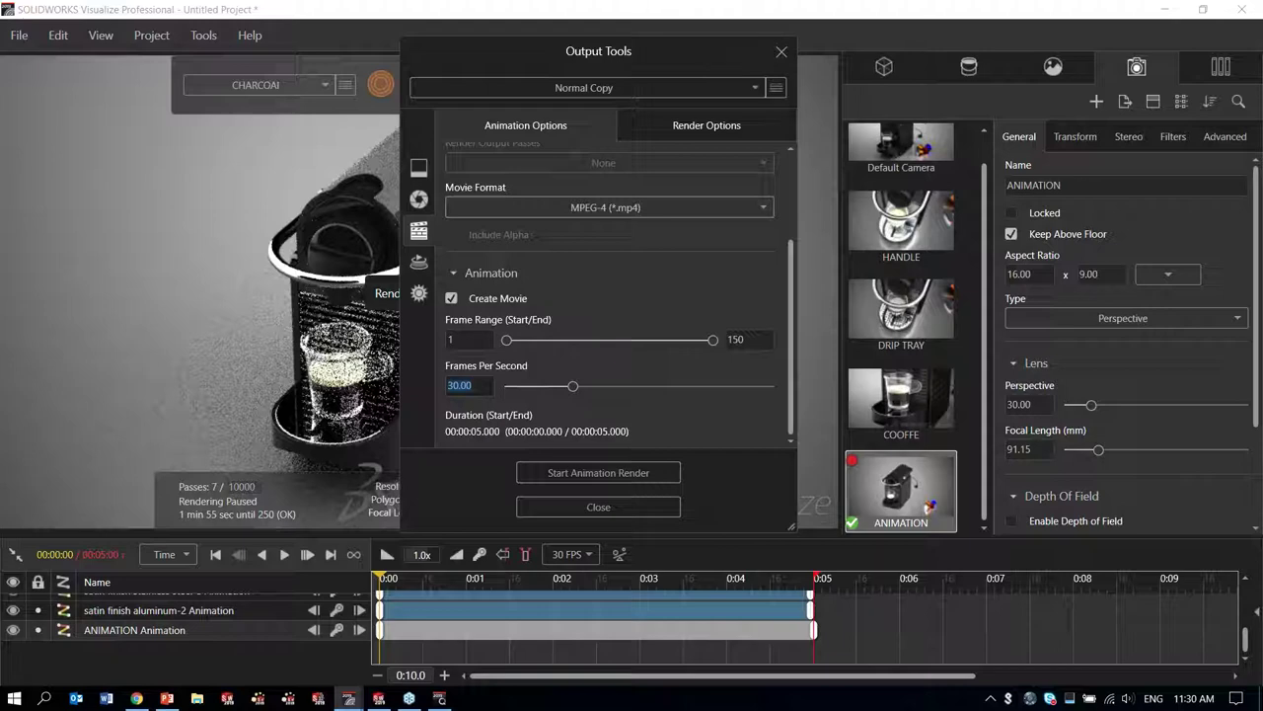
Step: Check the render options and send the 1920×1080 animation render to the queue
{"action": "left_click", "coordinate": [707, 125]}
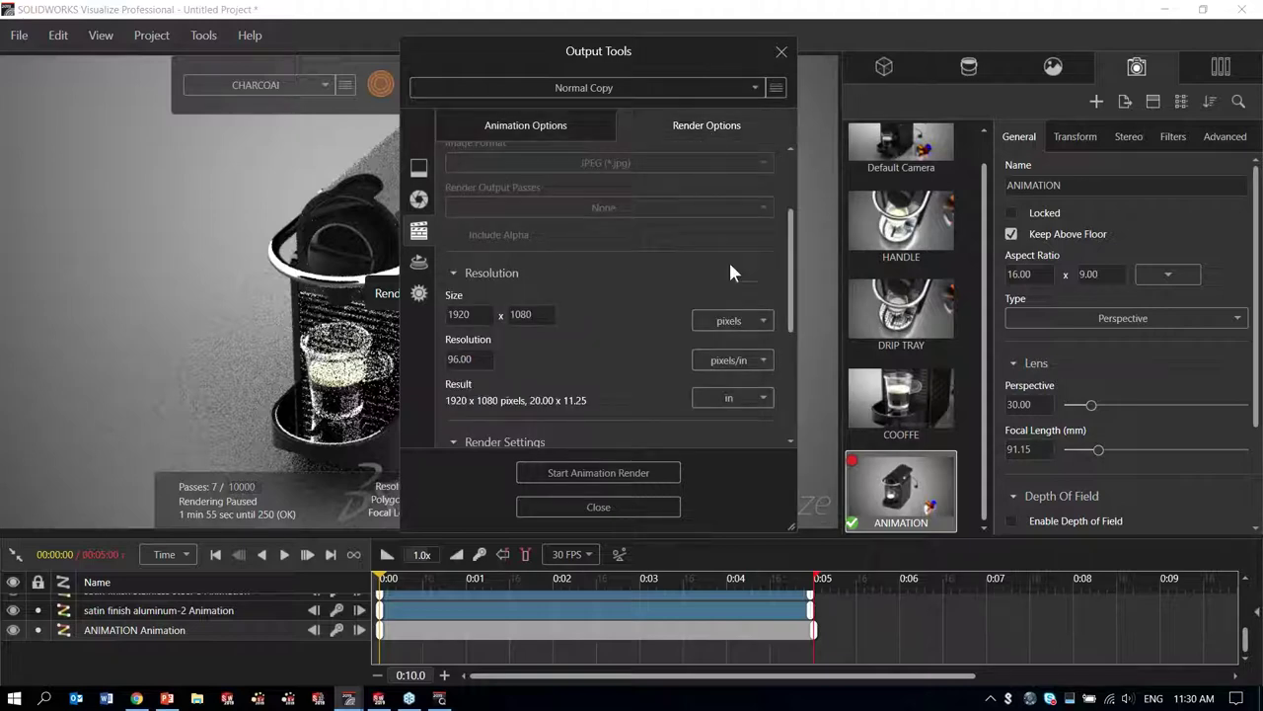
{"action": "scroll", "coordinate": [779, 207], "scroll_direction": "up", "scroll_amount": 3}
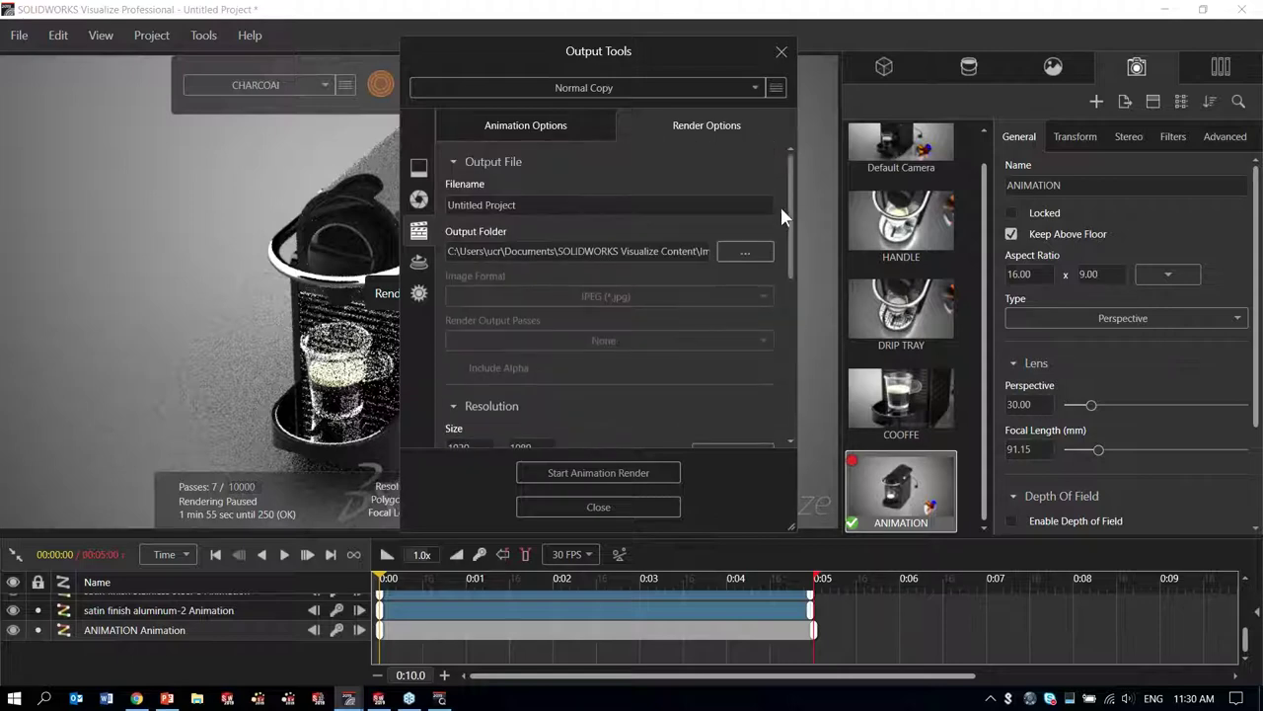
{"action": "scroll", "coordinate": [780, 212], "scroll_direction": "down", "scroll_amount": 3}
{"action": "left_click_drag", "start_coordinate": [790, 286], "coordinate": [770, 365]}
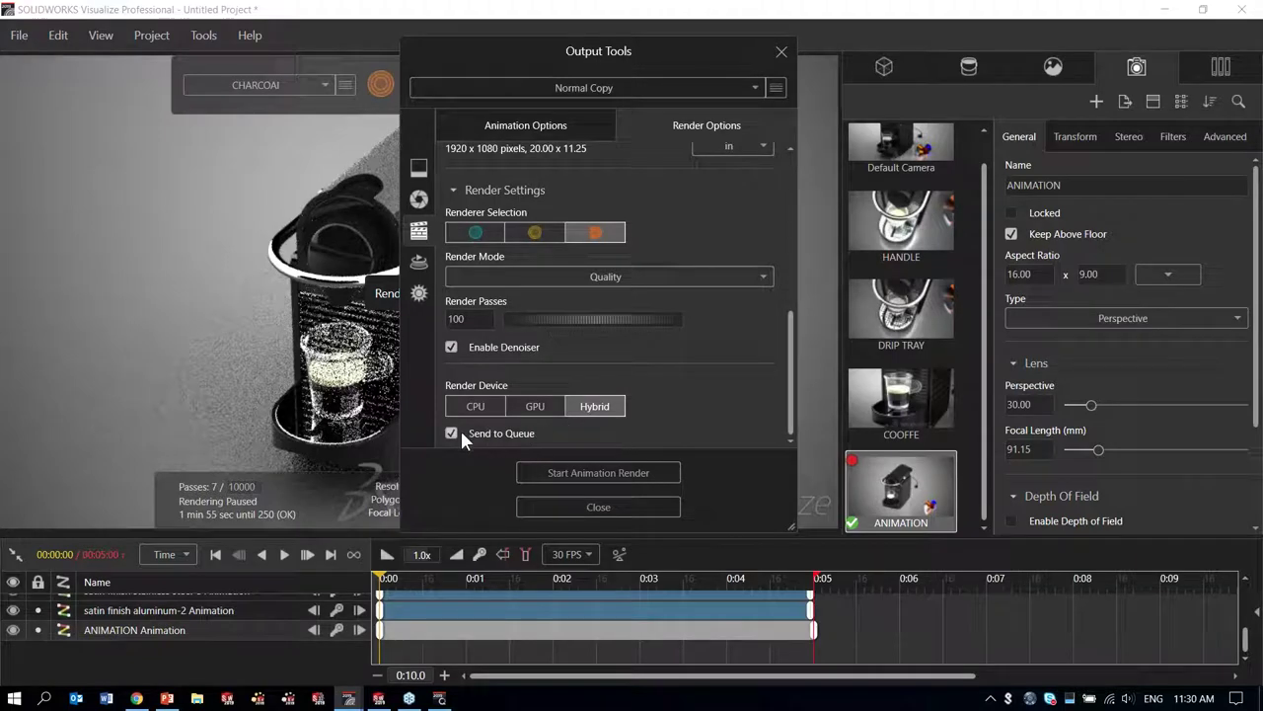
{"action": "left_click", "coordinate": [605, 472]}
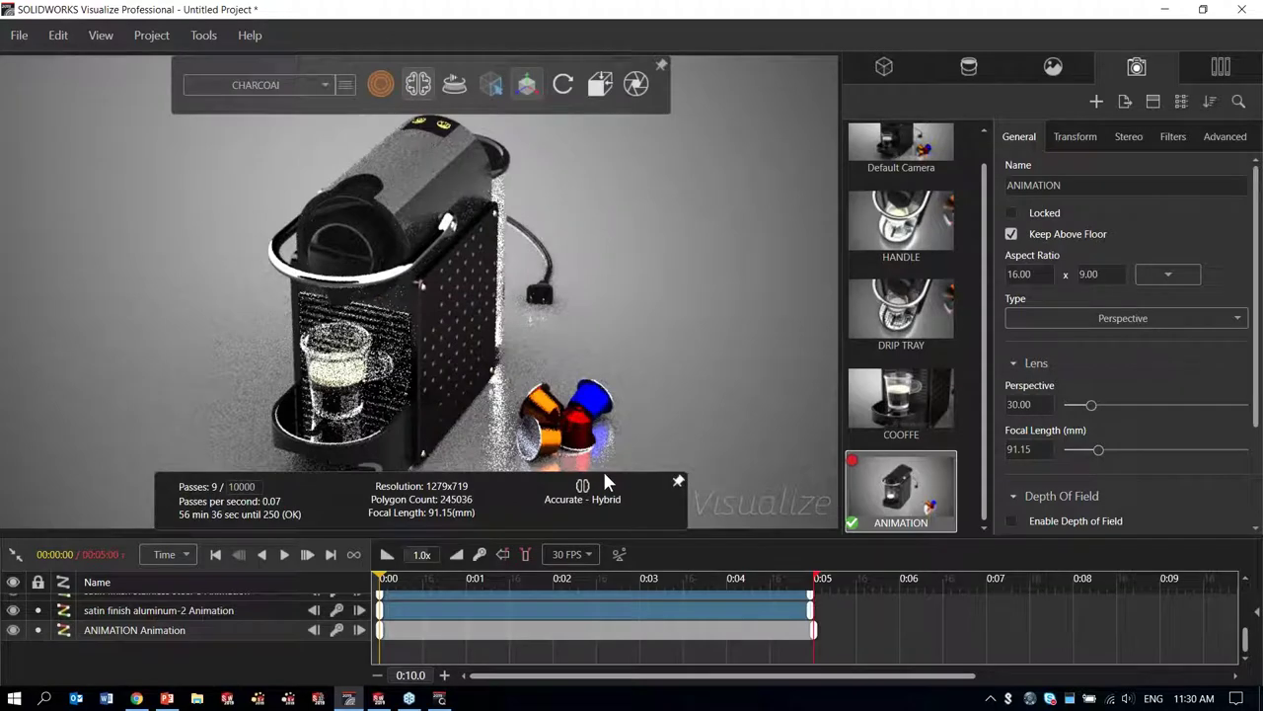
Step: View the three pending jobs in Visualize Queue, then advance PowerPoint to the espresso render slide
{"action": "left_click", "coordinate": [441, 699]}
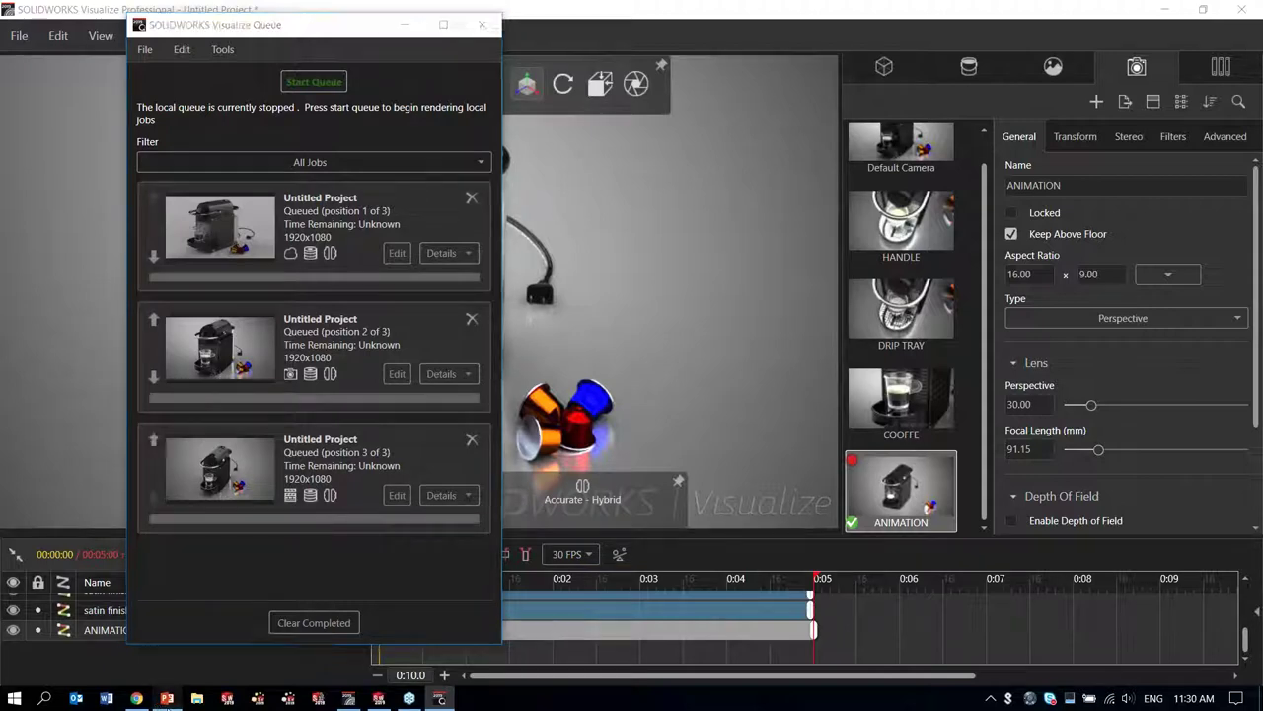
{"action": "left_click", "coordinate": [166, 698]}
{"action": "key", "text": "Right"}
{"action": "key", "text": "Right"}
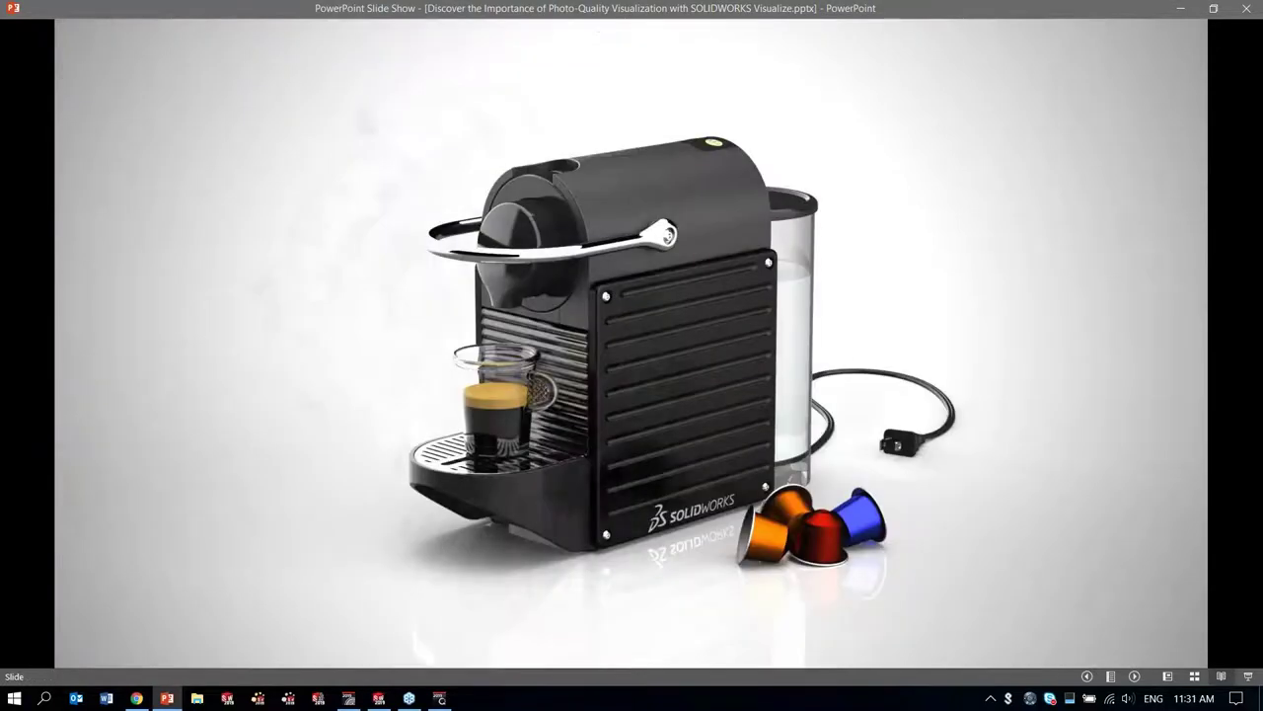
Step: Advance from slide 25 past the diamond earring render to the roadmap's Interactive Image slide 29
{"action": "key", "text": "Right"}
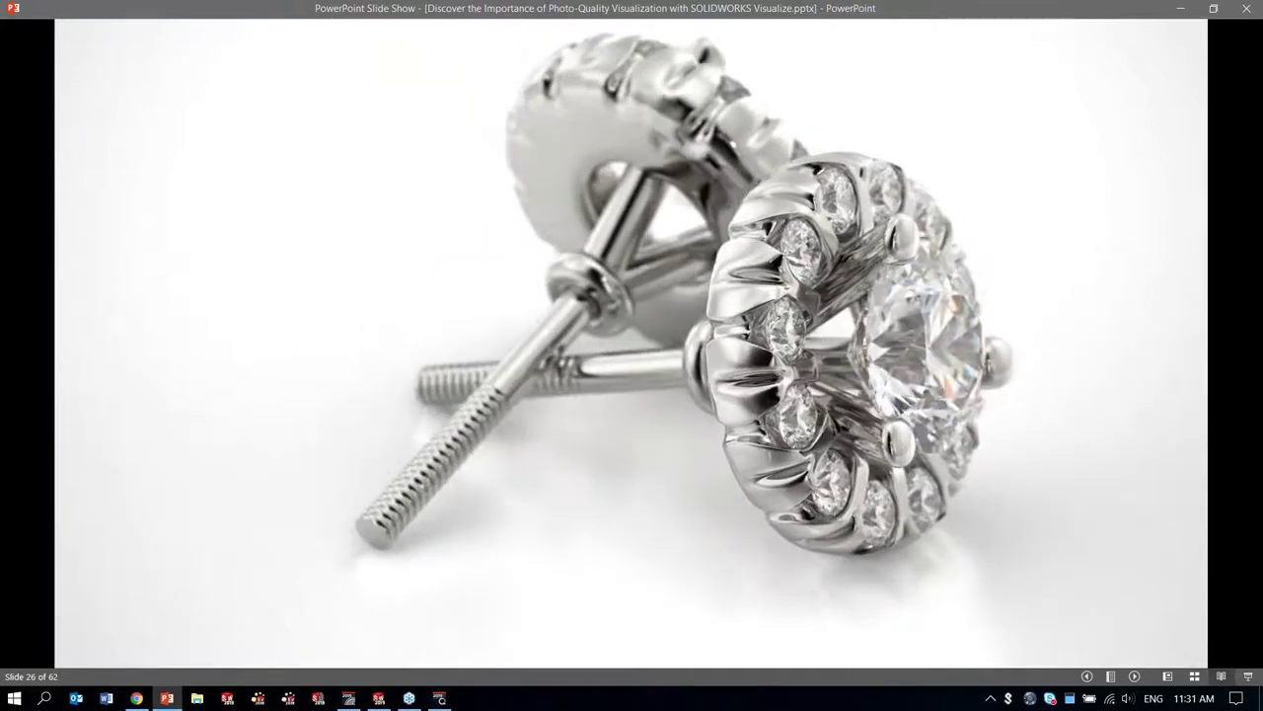
{"action": "key", "text": "Right"}
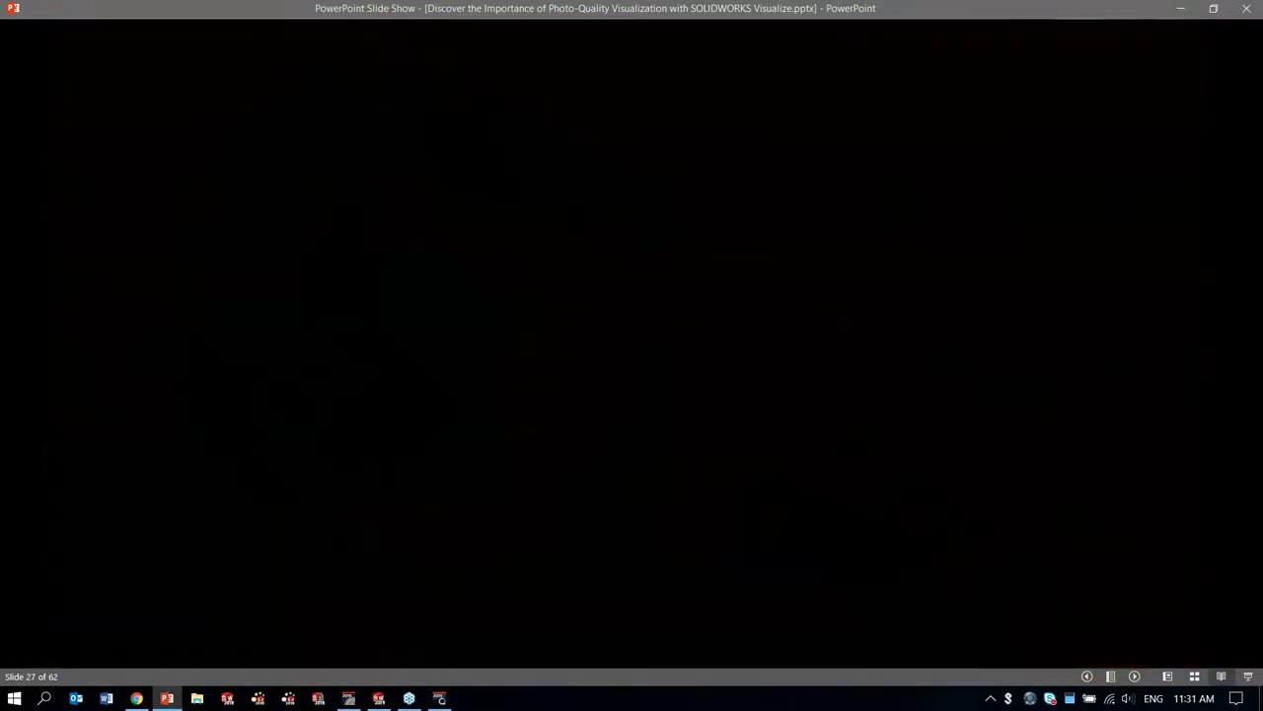
{"action": "key", "text": "Right"}
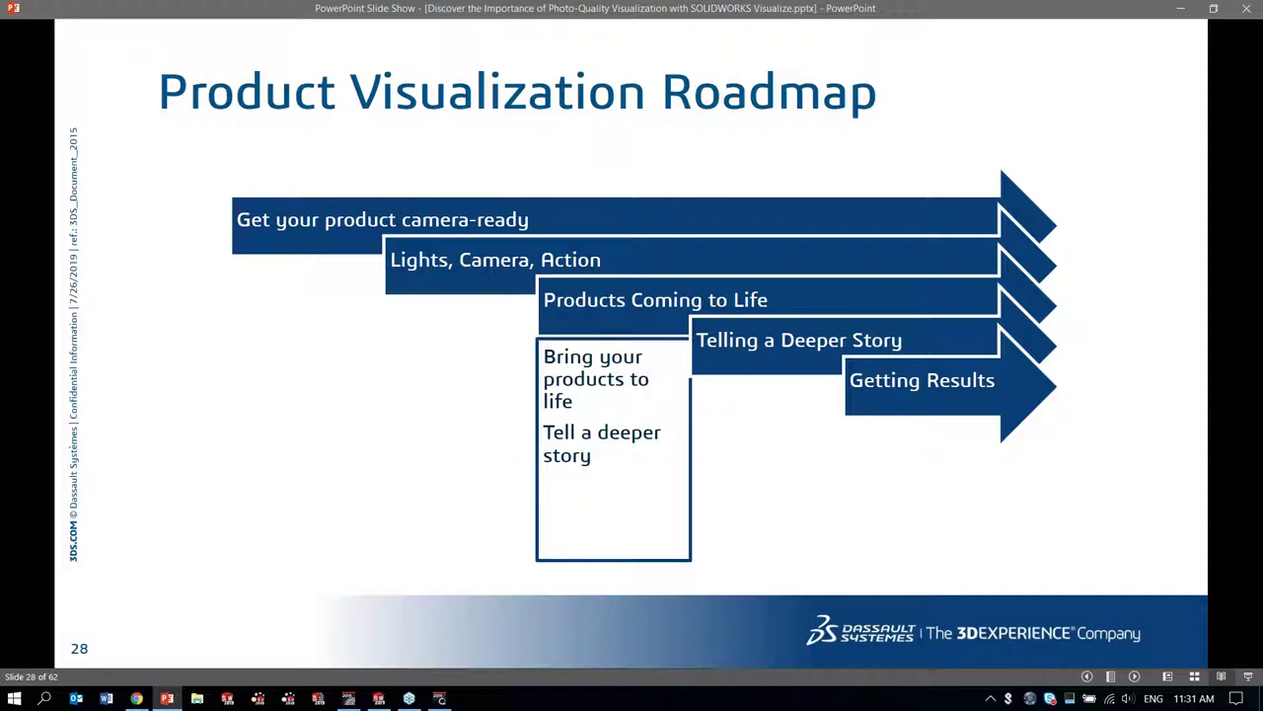
{"action": "key", "text": "Right"}
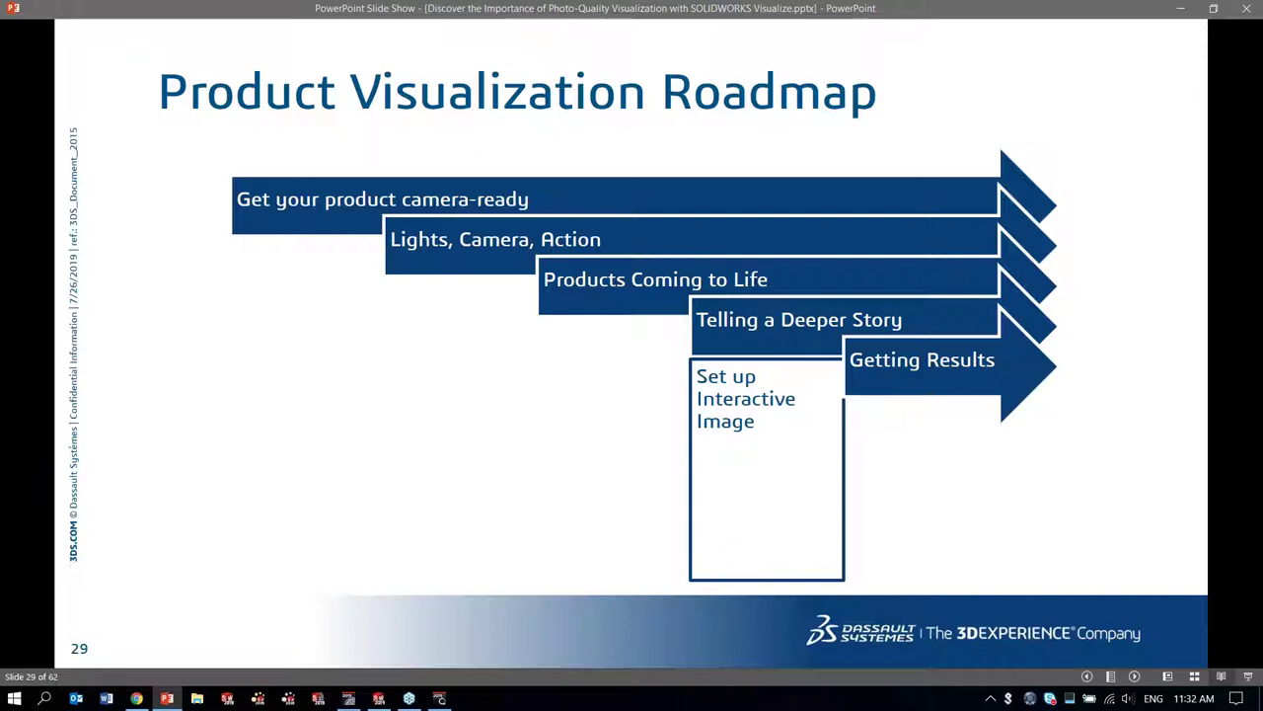
Step: Switch from the slide show to the espresso maker project in SOLIDWORKS Visualize
{"action": "left_click", "coordinate": [349, 697]}
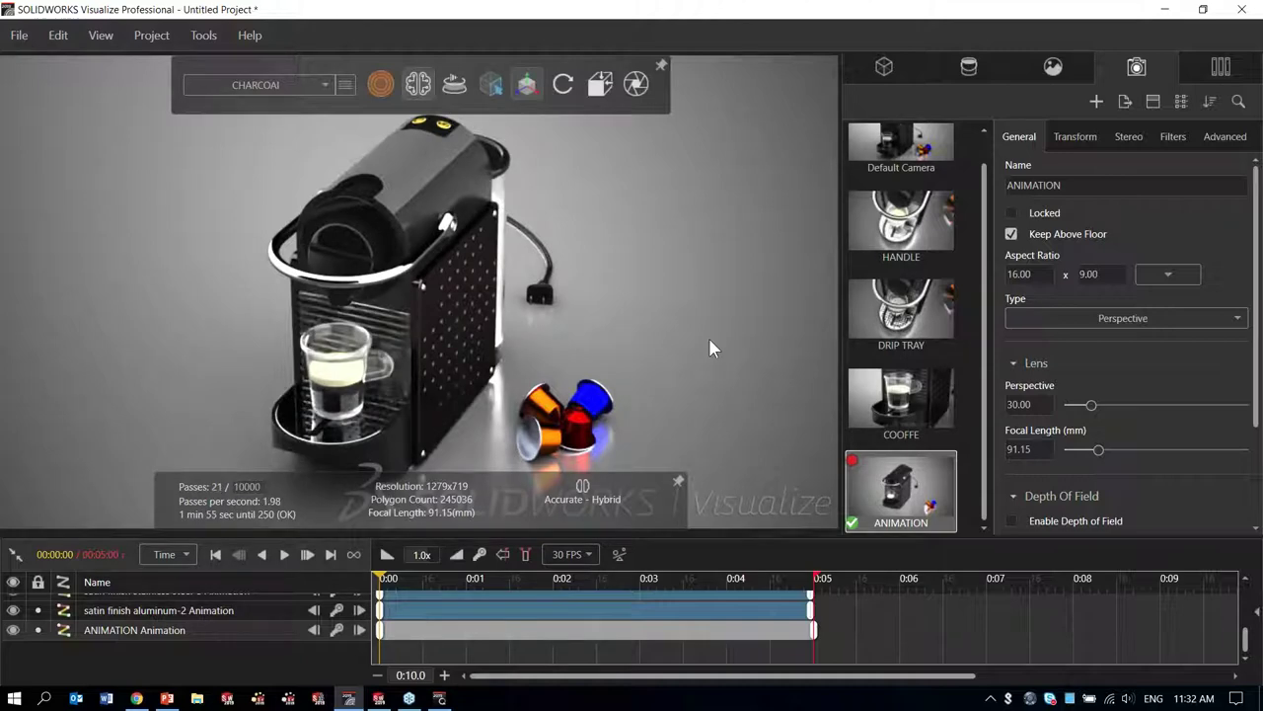
Step: Create a new camera from Default Camera, name it VR, lock it, and show its Stereo settings
{"action": "key", "text": "ctrl+t"}
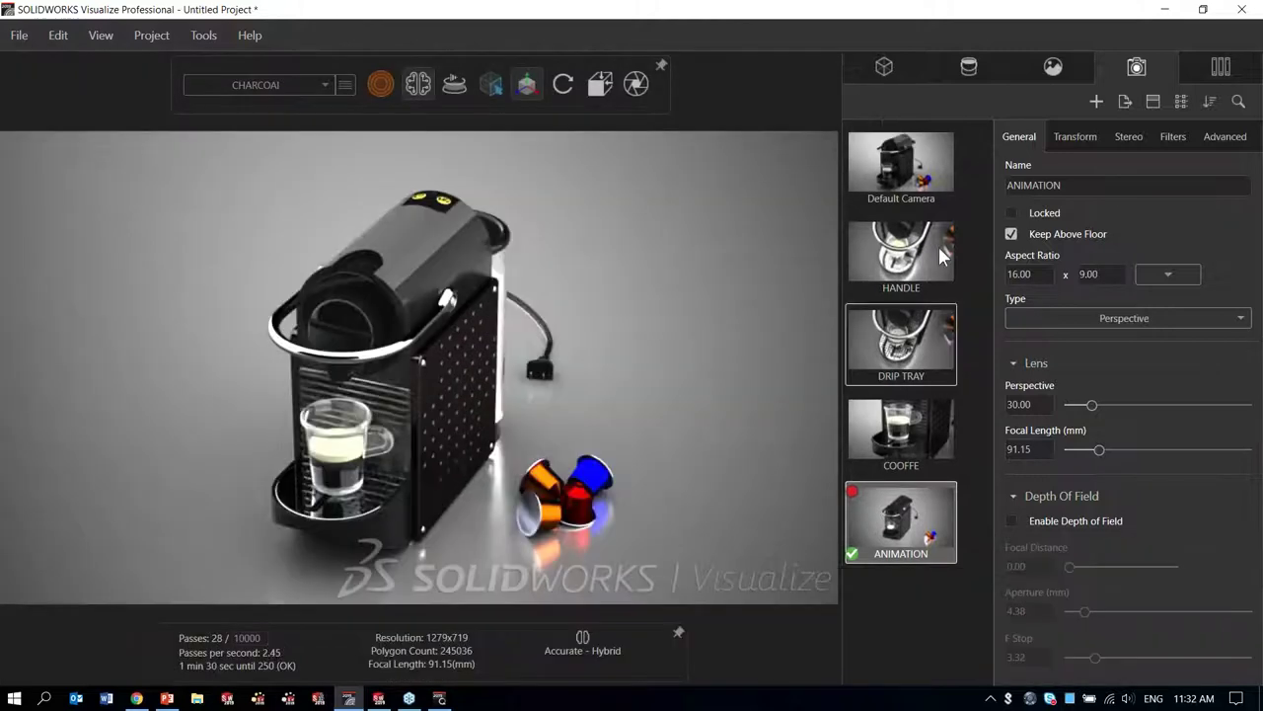
{"action": "left_click", "coordinate": [911, 170]}
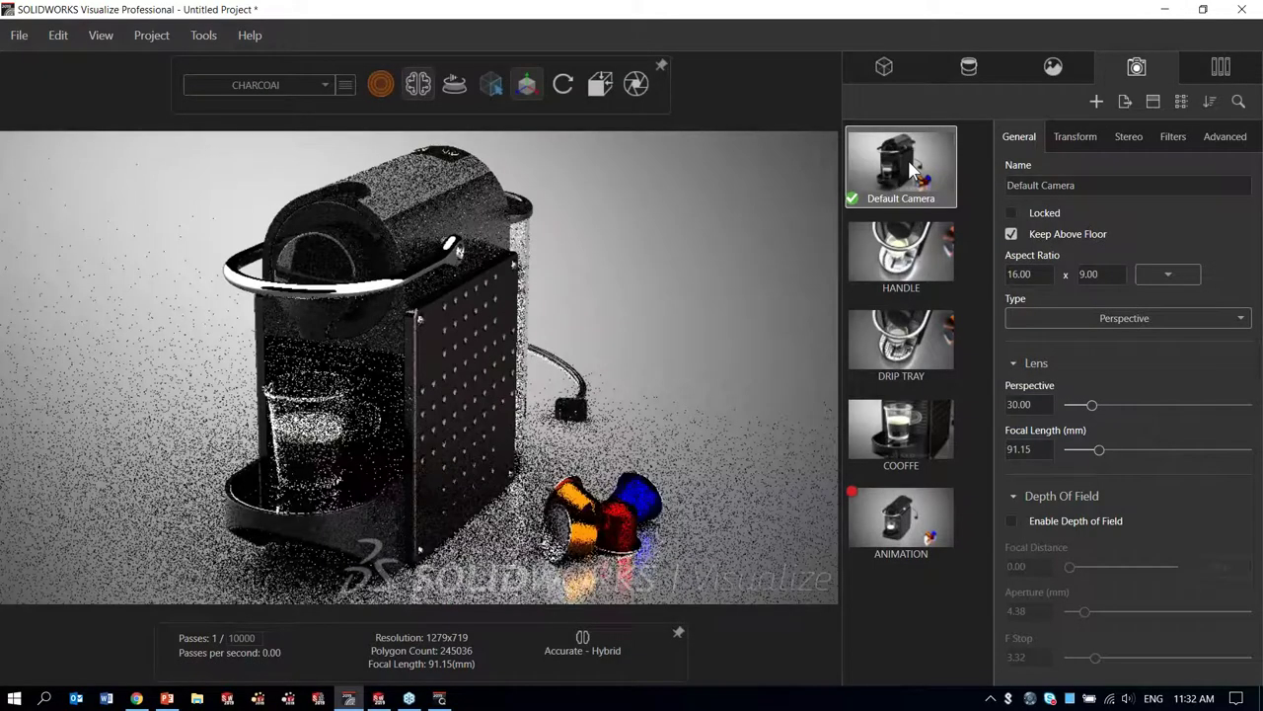
{"action": "left_click", "coordinate": [903, 617]}
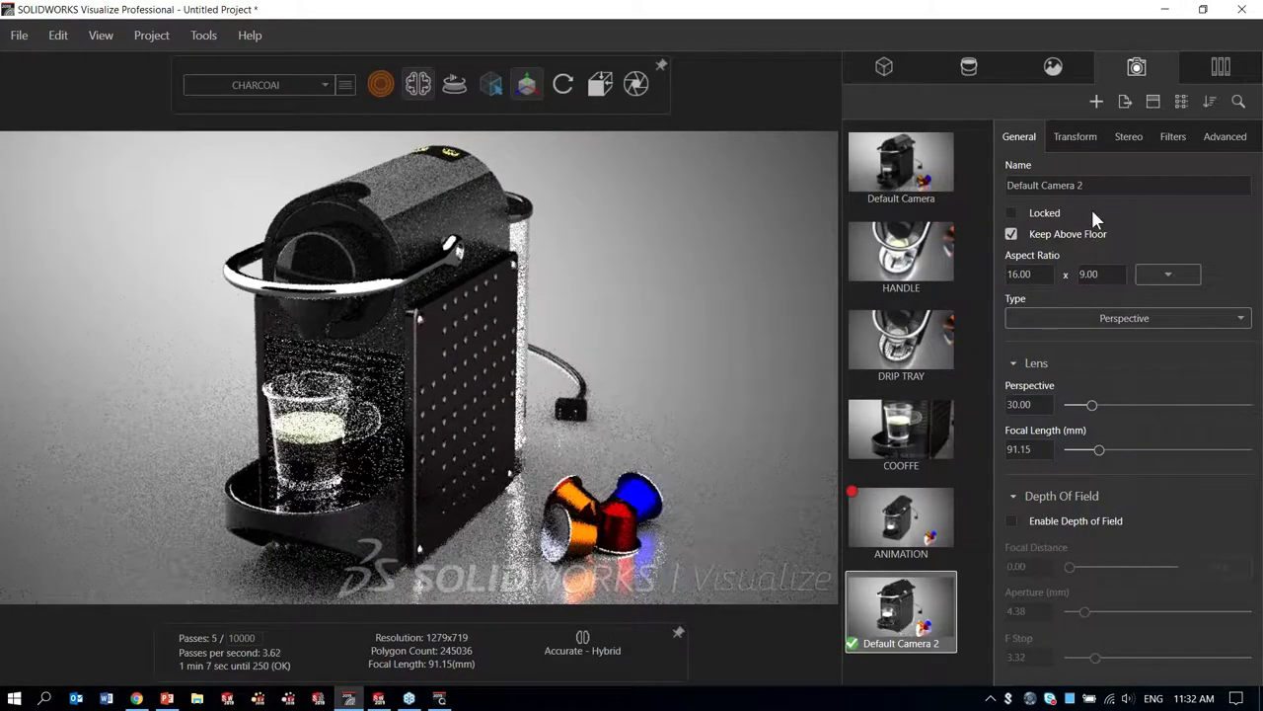
{"action": "left_click_drag", "start_coordinate": [1110, 184], "coordinate": [1008, 190]}
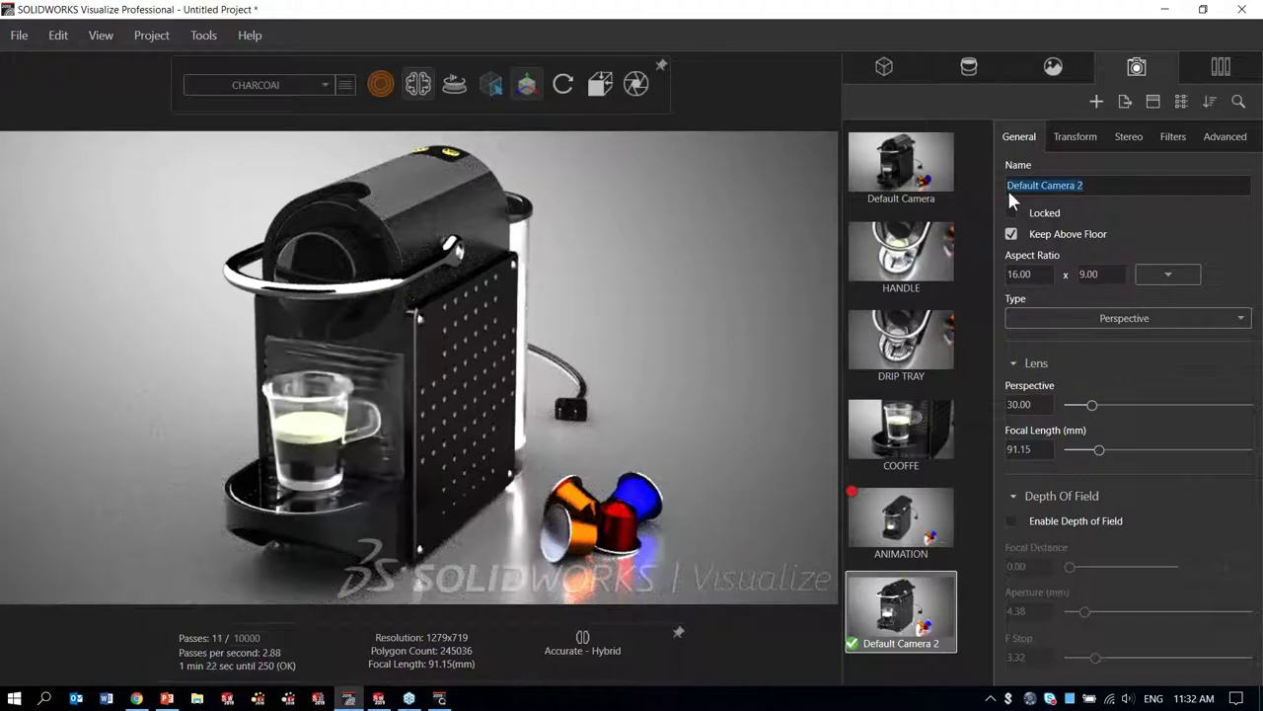
{"action": "type", "text": "VR"}
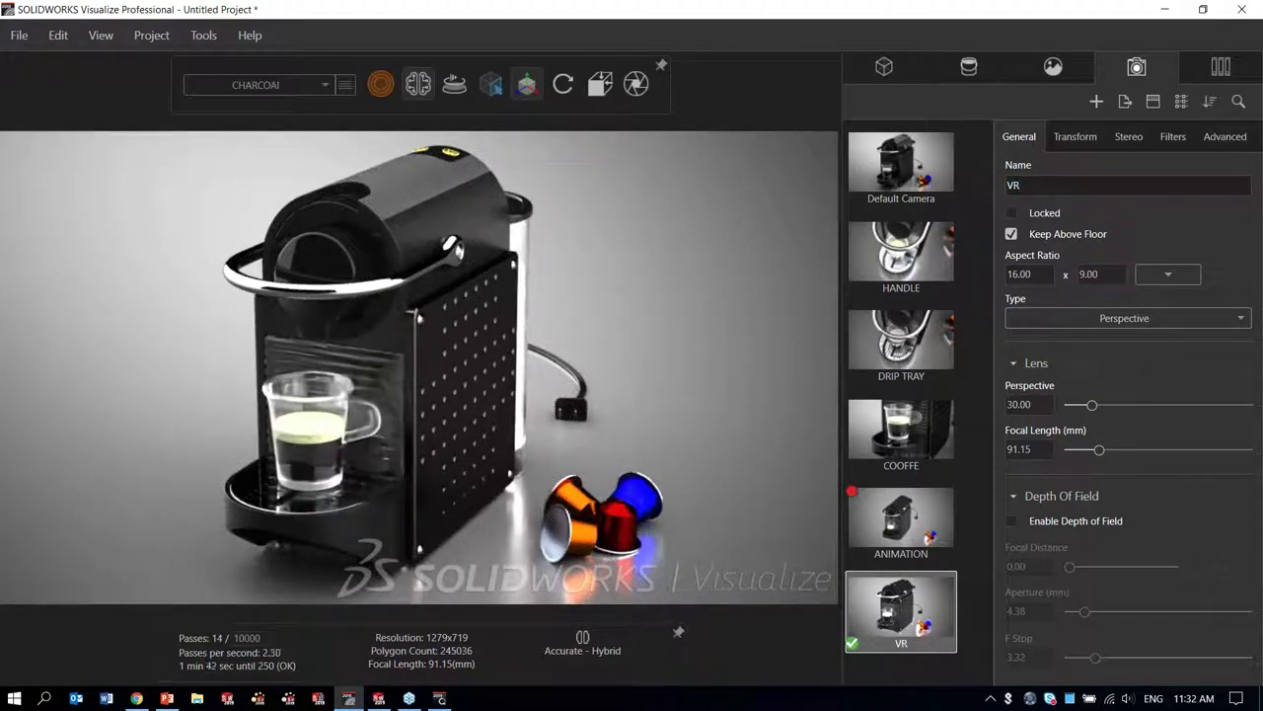
{"action": "left_click", "coordinate": [1012, 212]}
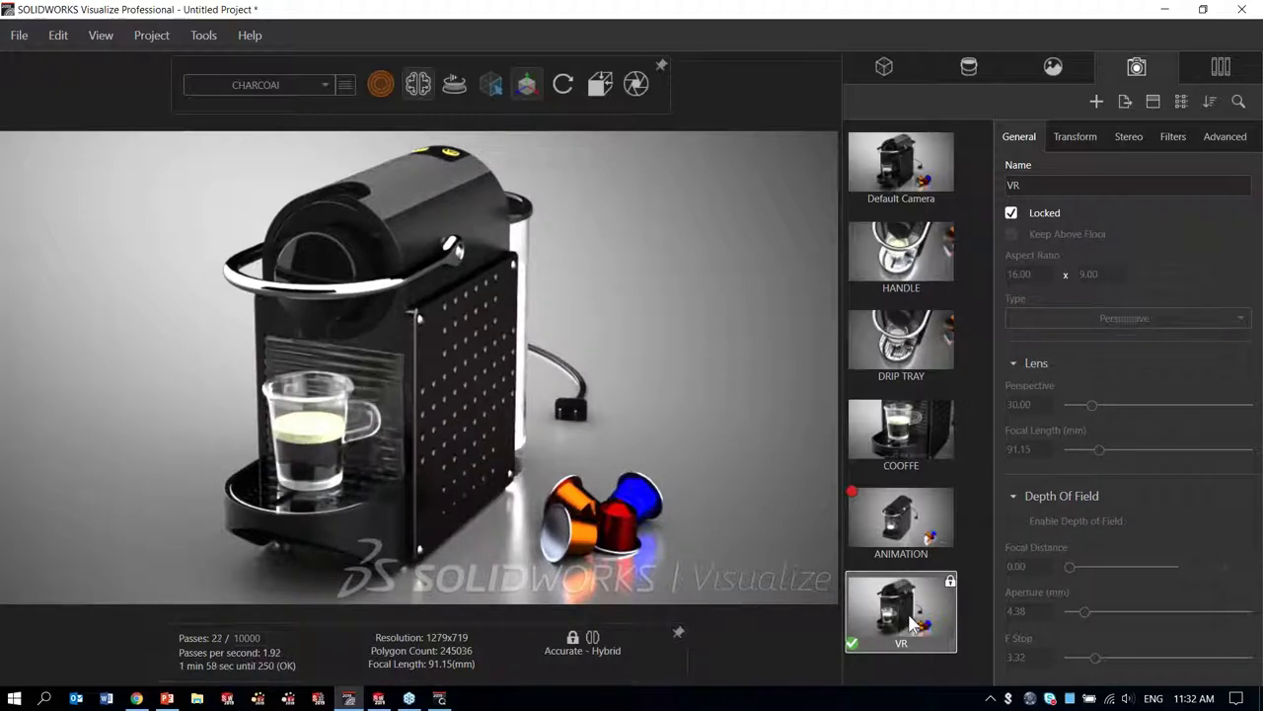
{"action": "left_click", "coordinate": [1129, 140]}
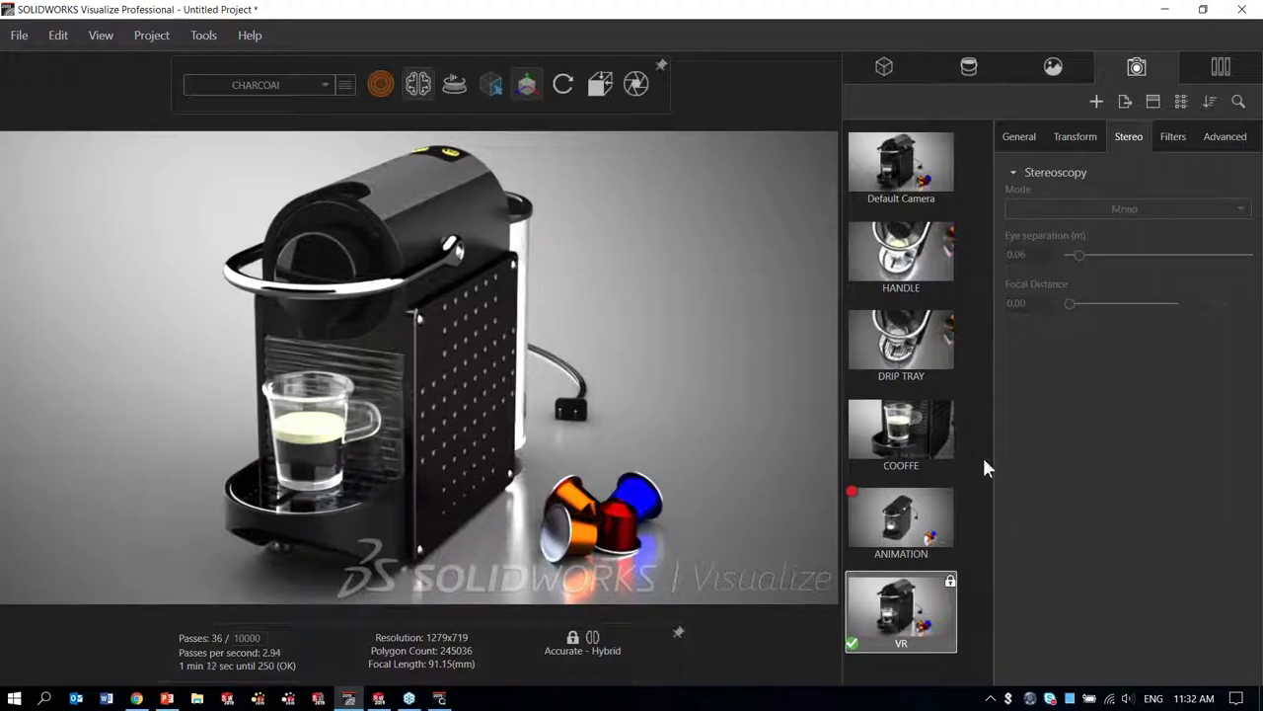
Step: Unlock the VR camera and set its stereo mode to Stereo Two-Up
{"action": "right_click", "coordinate": [911, 624]}
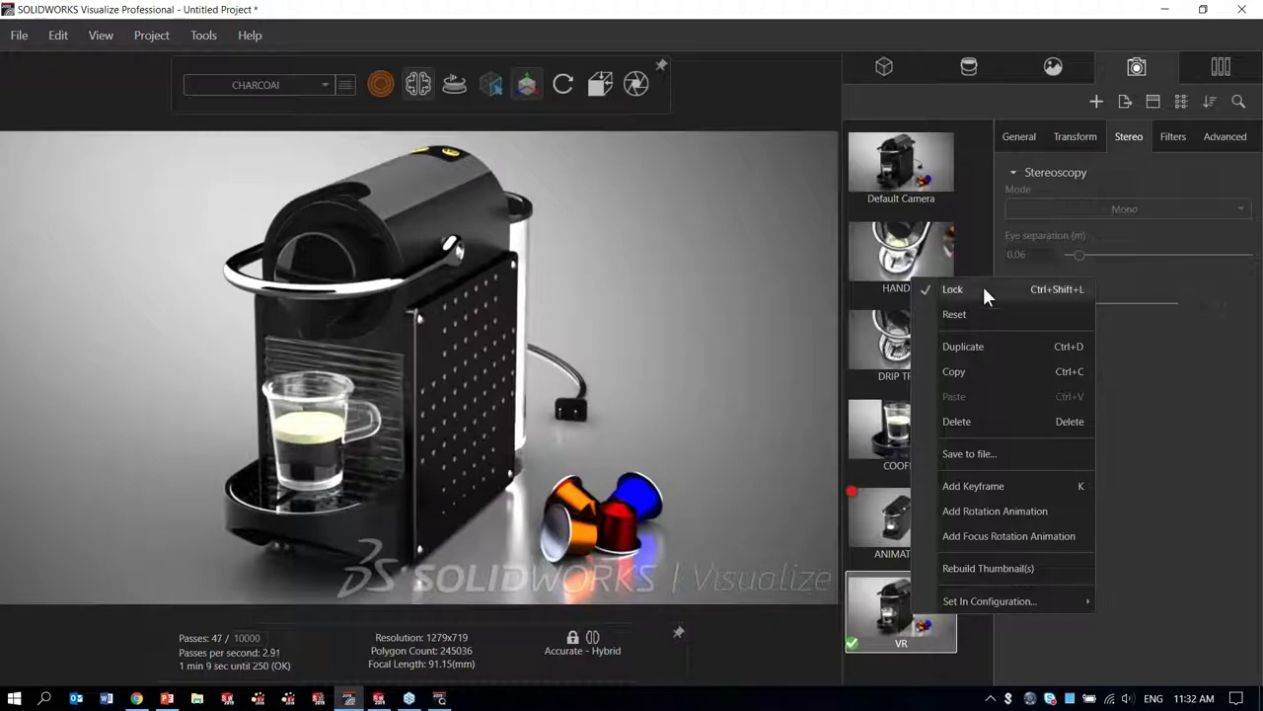
{"action": "left_click", "coordinate": [1091, 203]}
{"action": "left_click", "coordinate": [1104, 205]}
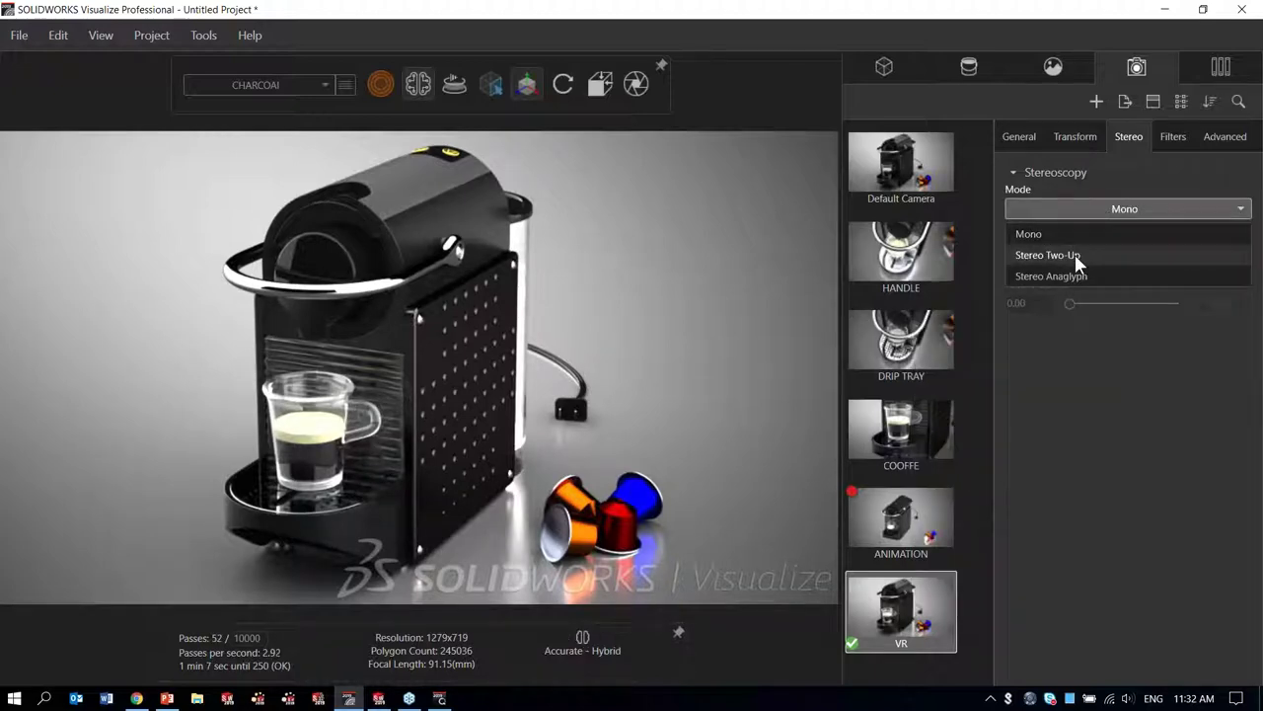
{"action": "left_click", "coordinate": [1080, 255]}
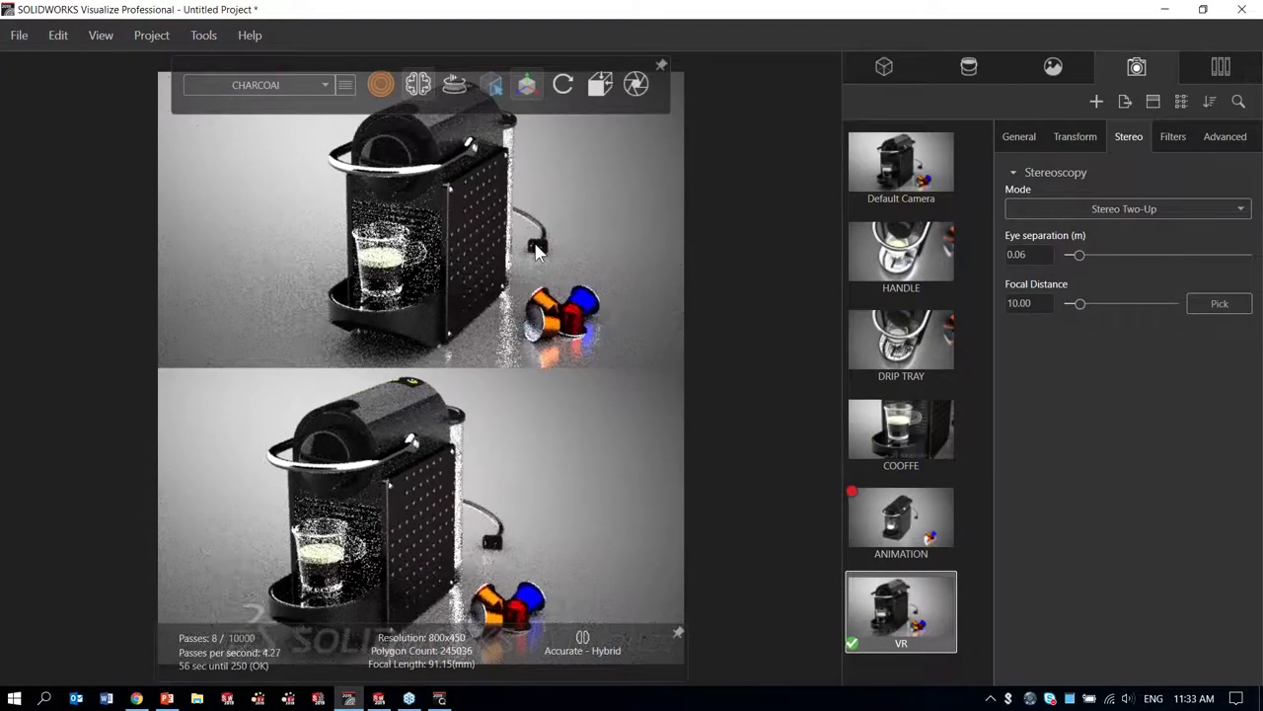
Step: Orbit the VR camera to a new angle on the espresso maker
{"action": "left_click_drag", "start_coordinate": [488, 238], "coordinate": [356, 242]}
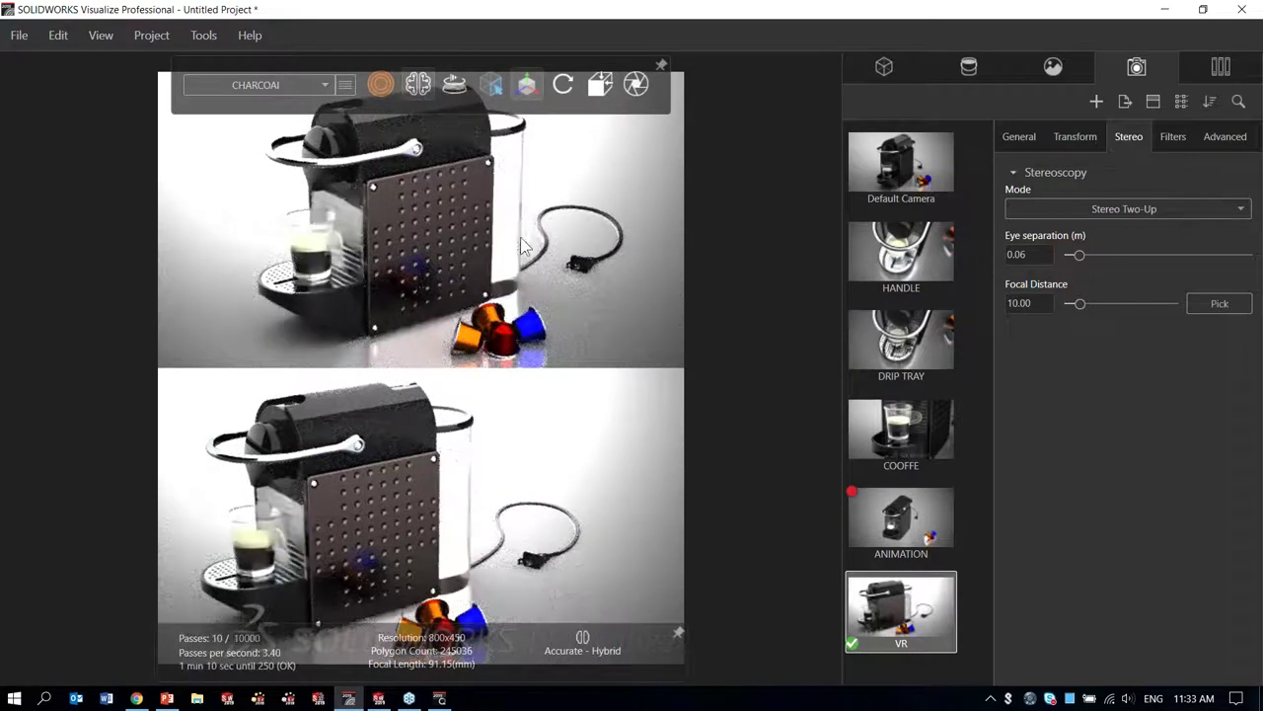
{"action": "left_click_drag", "start_coordinate": [518, 245], "coordinate": [553, 255]}
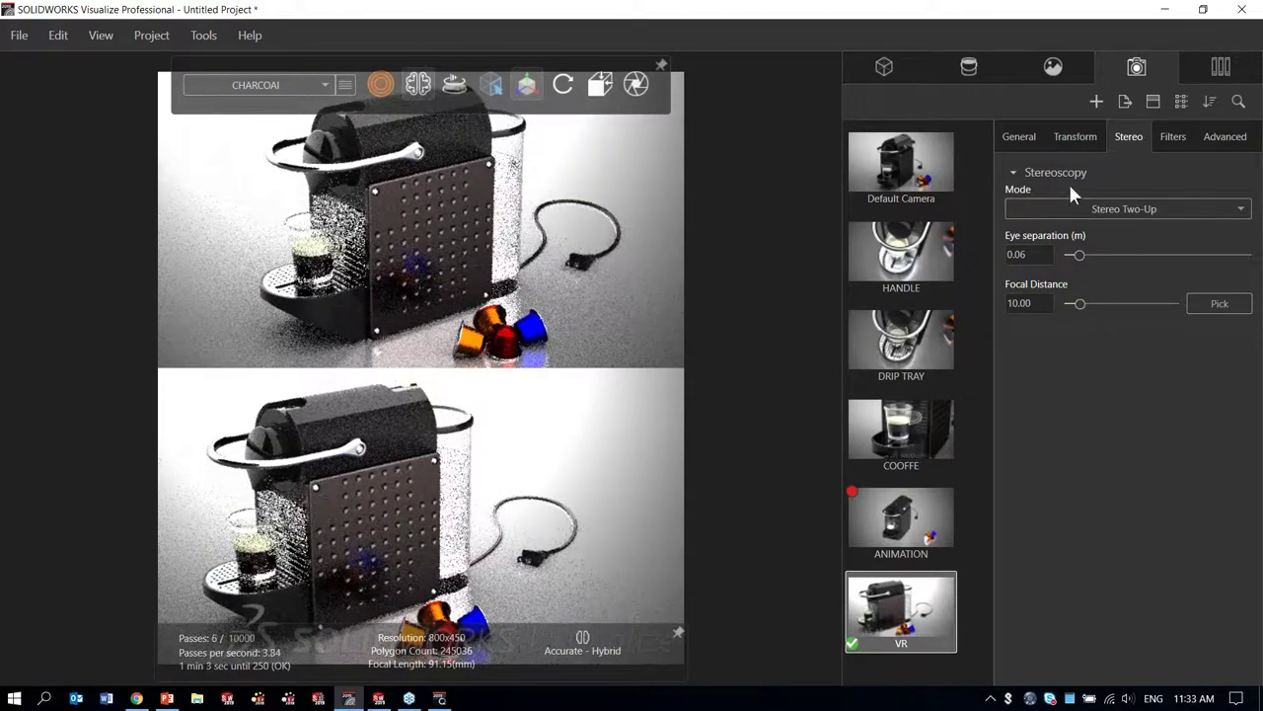
{"action": "left_click", "coordinate": [1166, 212]}
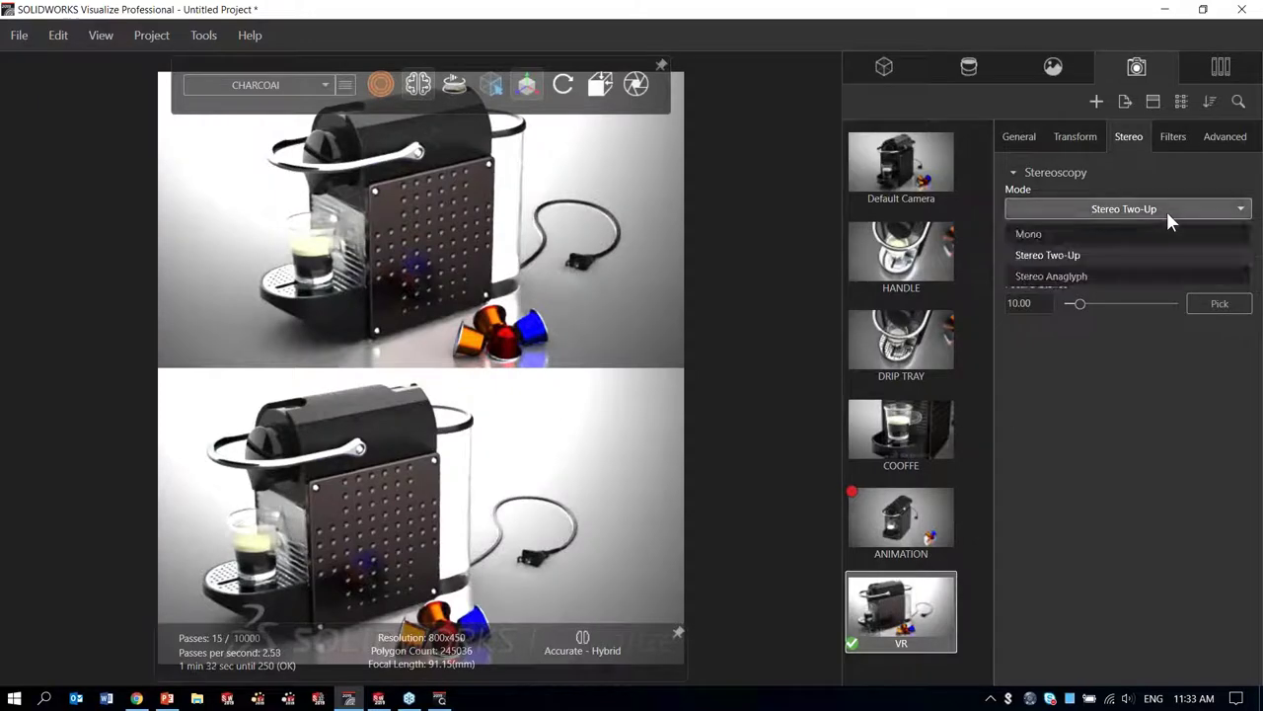
Step: Preview the VR camera as Stereo Anaglyph from a frontal angle, then set it back to Mono
{"action": "left_click", "coordinate": [1144, 277]}
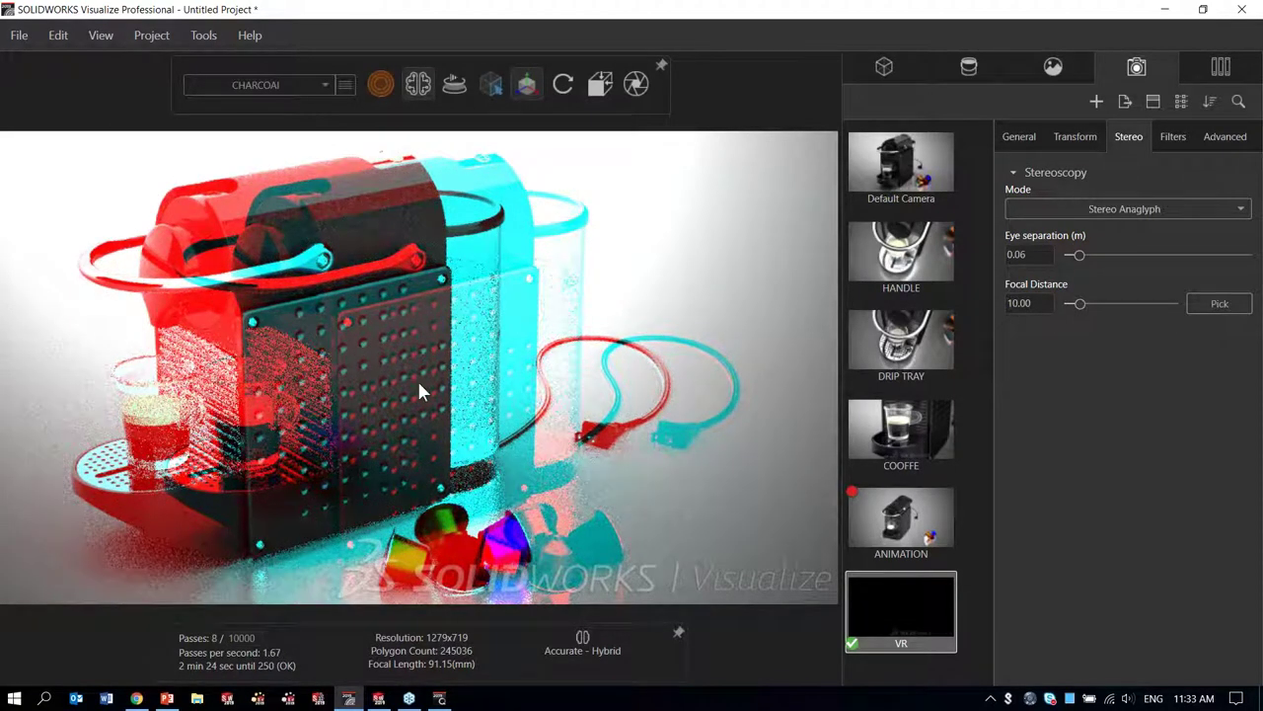
{"action": "left_click_drag", "start_coordinate": [383, 353], "coordinate": [528, 345]}
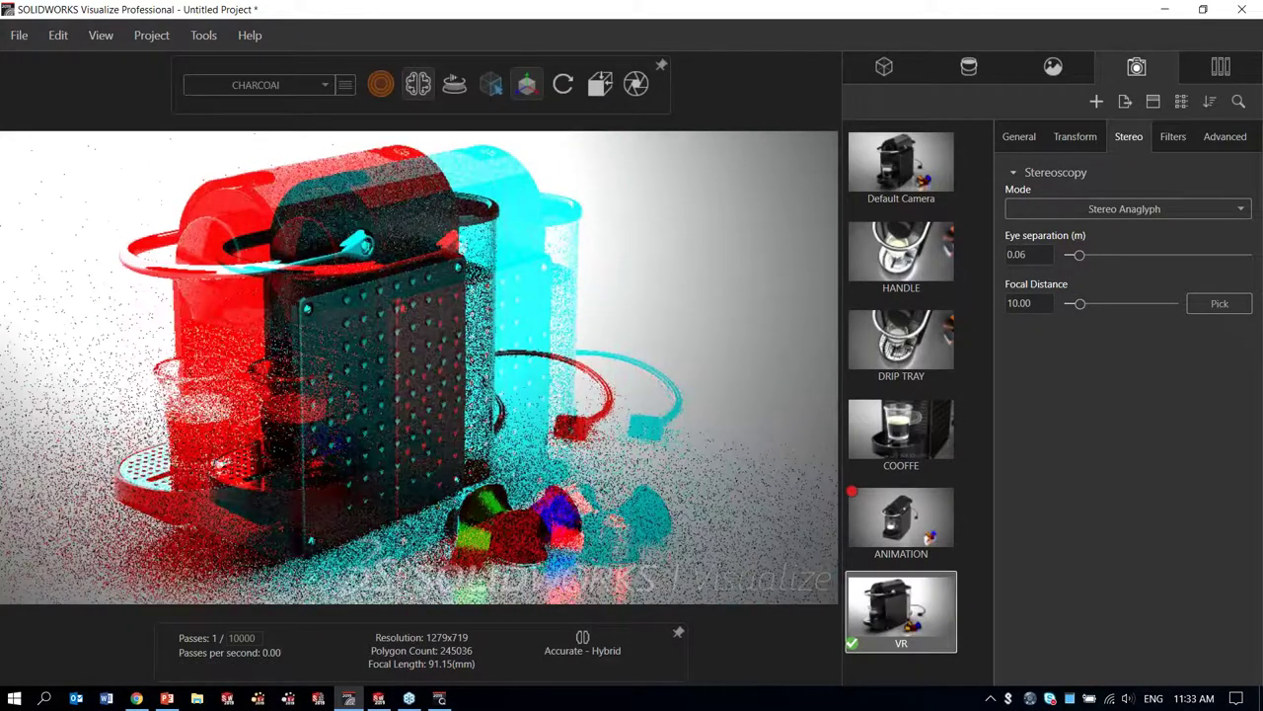
{"action": "left_click", "coordinate": [1178, 208]}
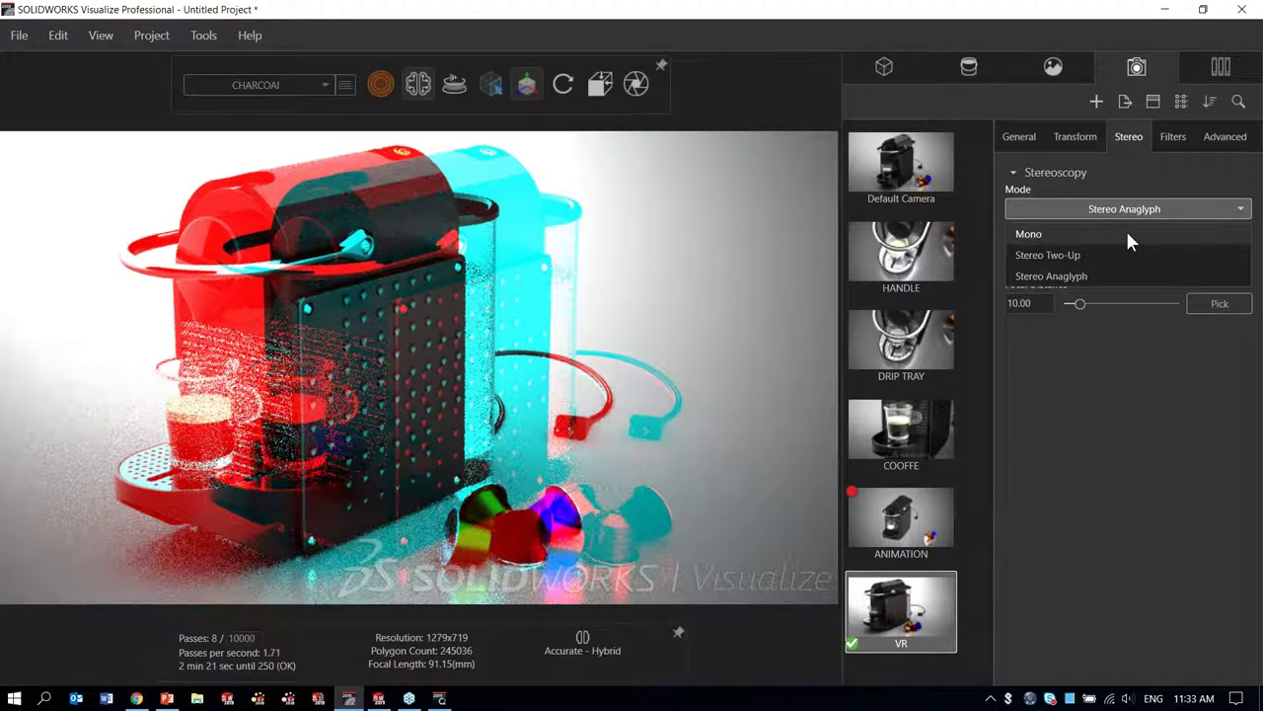
{"action": "left_click", "coordinate": [1130, 237]}
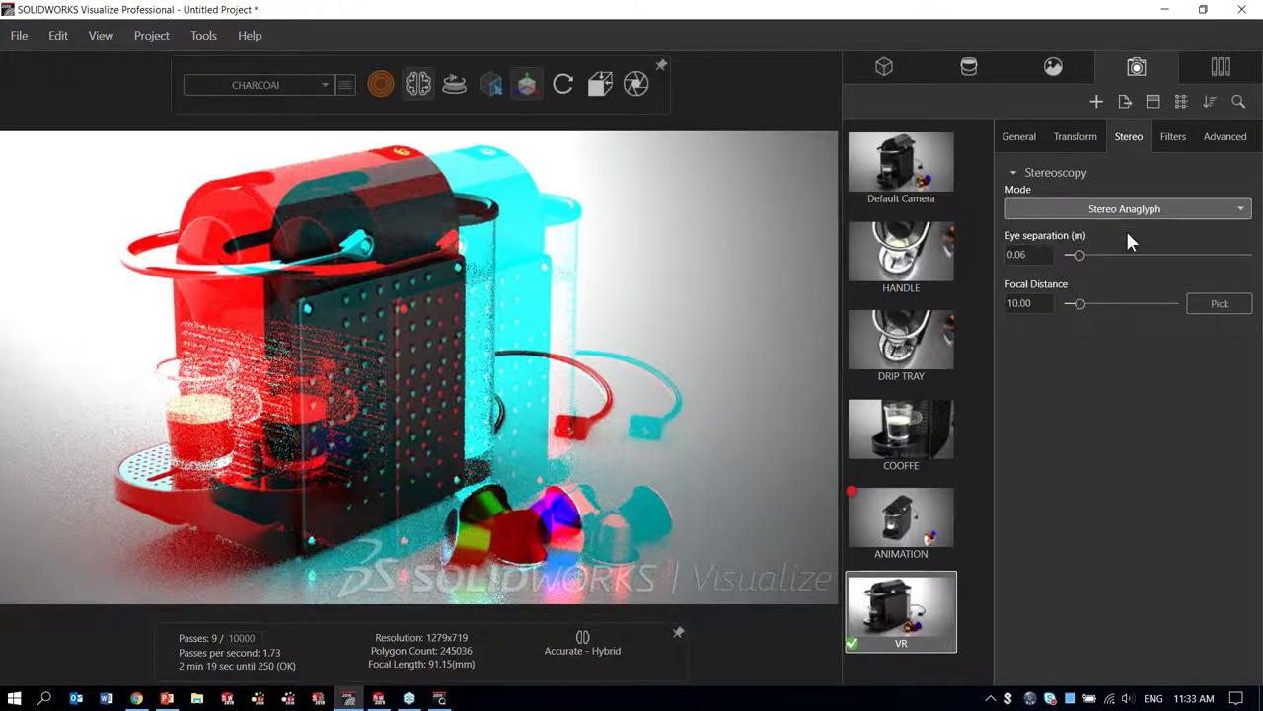
{"action": "left_click", "coordinate": [636, 86]}
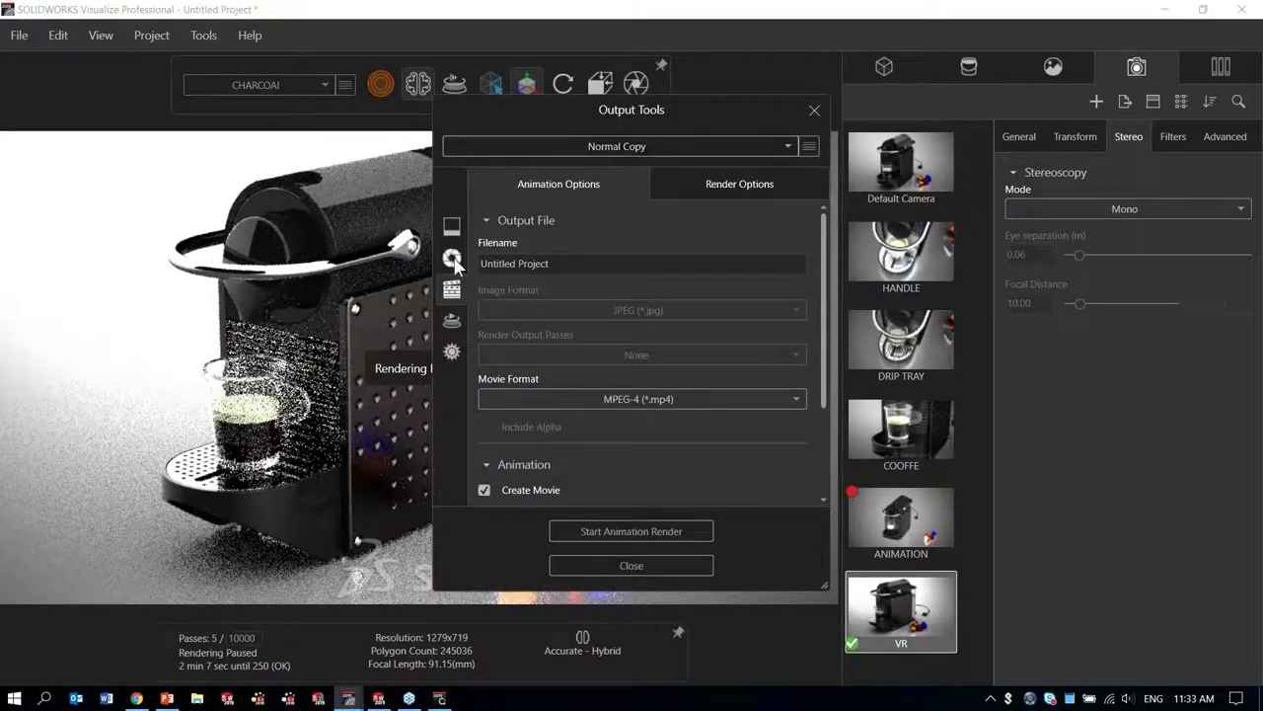
Step: Set the Render Options output mode to Interactive Image
{"action": "left_click", "coordinate": [452, 258]}
{"action": "left_click", "coordinate": [567, 409]}
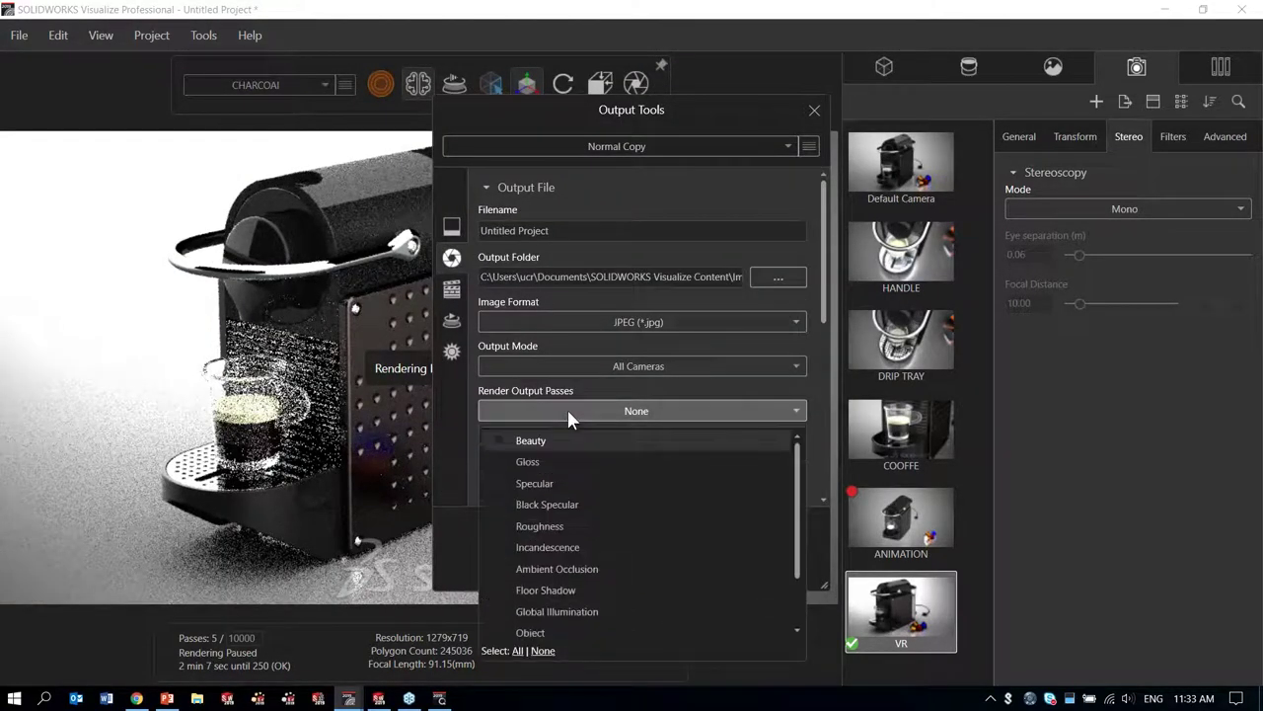
{"action": "left_click", "coordinate": [567, 406]}
{"action": "left_click", "coordinate": [588, 365]}
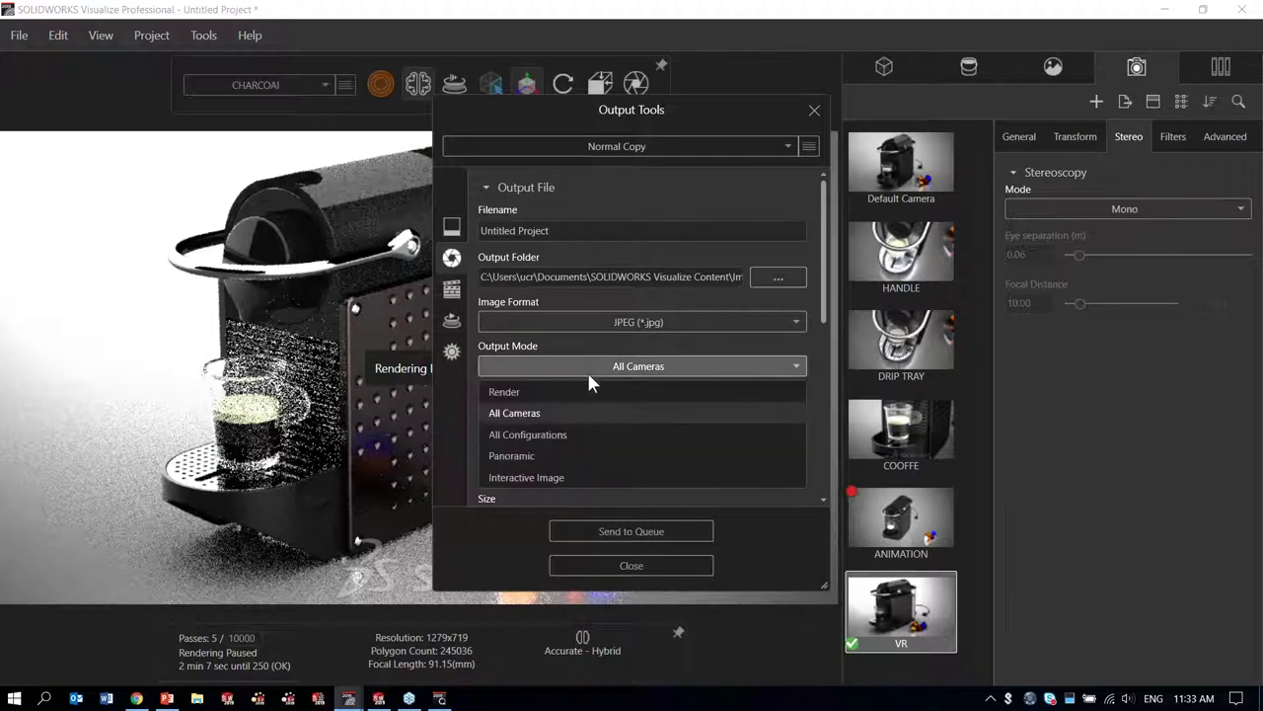
{"action": "left_click", "coordinate": [577, 474]}
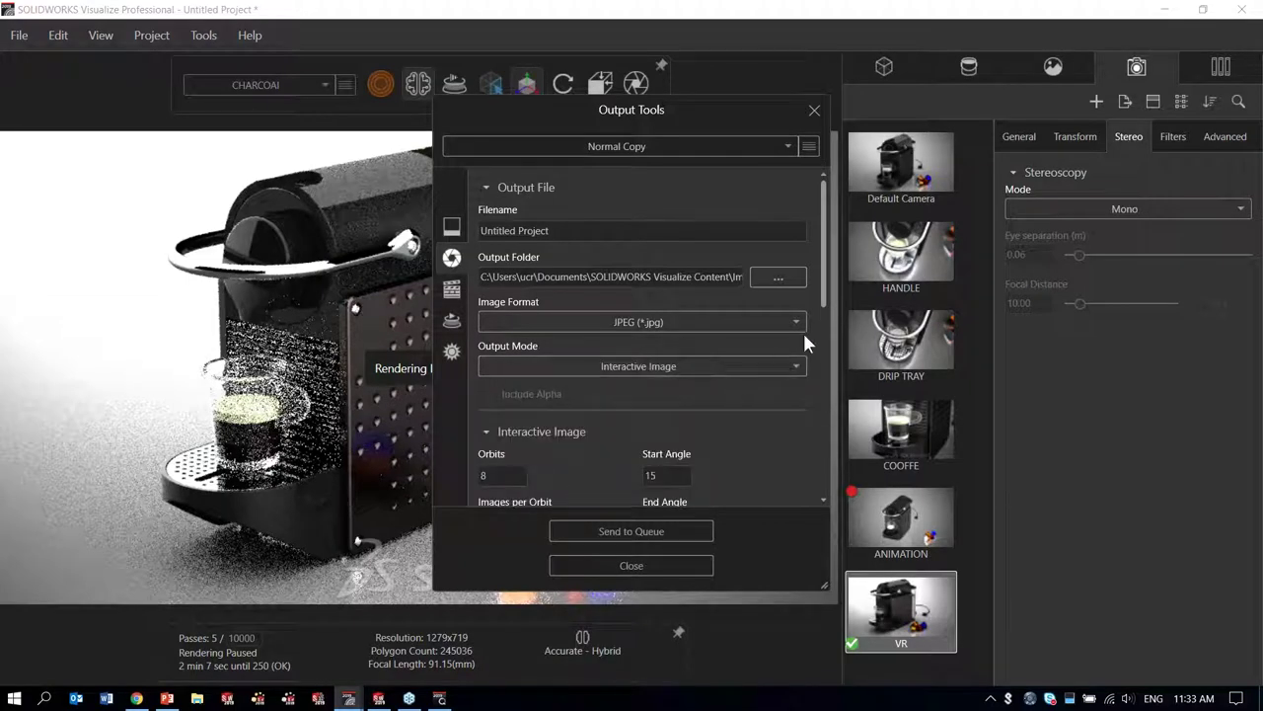
{"action": "left_click_drag", "start_coordinate": [820, 233], "coordinate": [823, 309]}
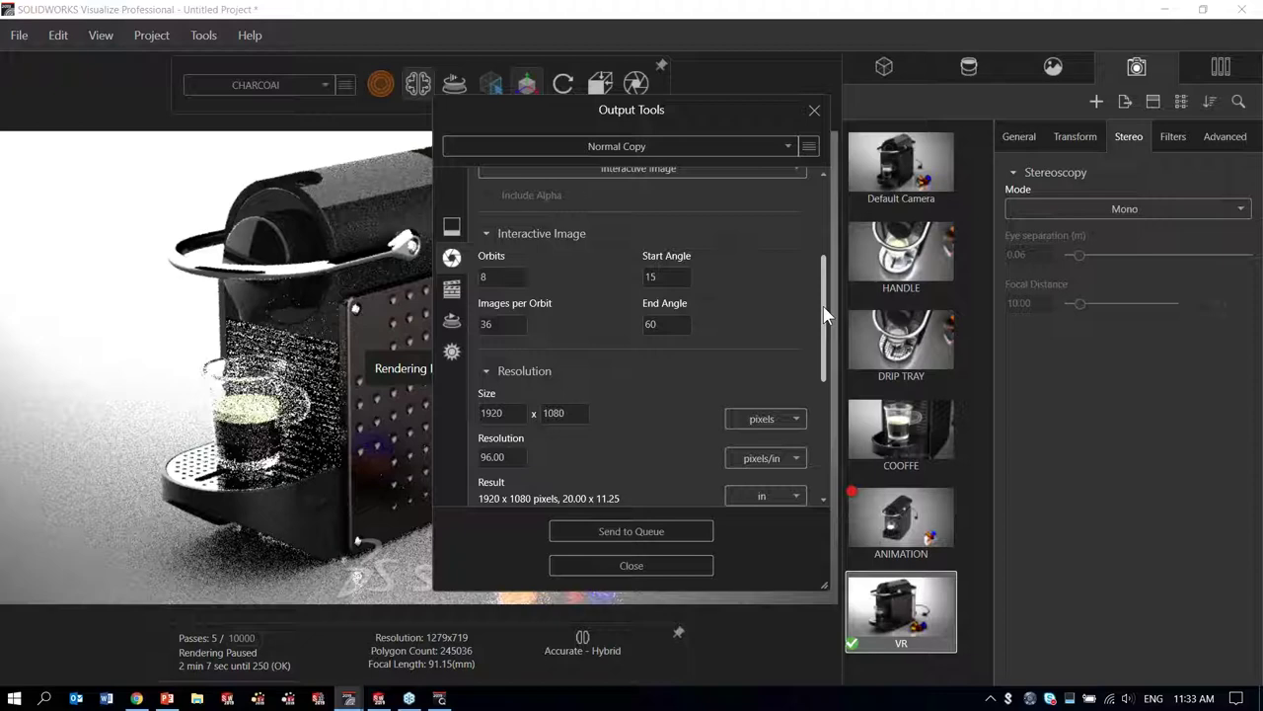
Step: Check 8 orbits, 36 images per orbit, 15–60° angles and 1920x1080, then send to queue
{"action": "double_click", "coordinate": [494, 277]}
{"action": "double_click", "coordinate": [681, 275]}
{"action": "double_click", "coordinate": [486, 323]}
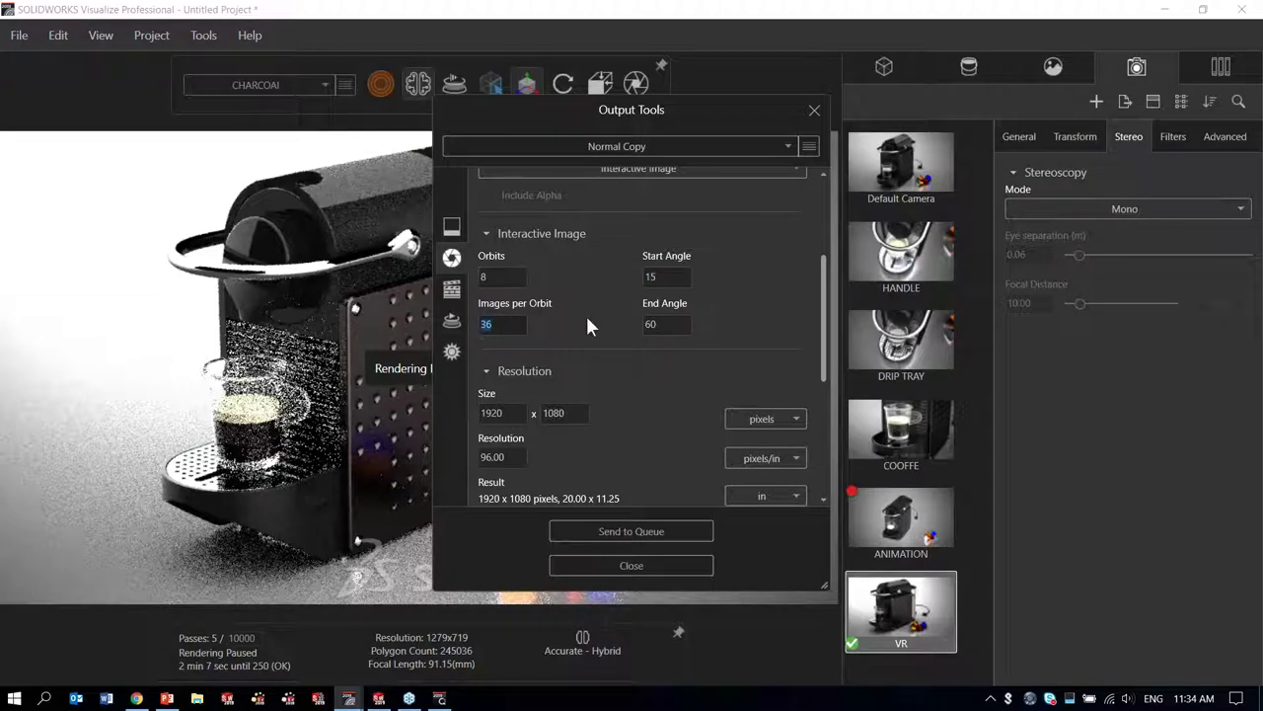
{"action": "double_click", "coordinate": [655, 324]}
{"action": "left_click_drag", "start_coordinate": [822, 288], "coordinate": [823, 422]}
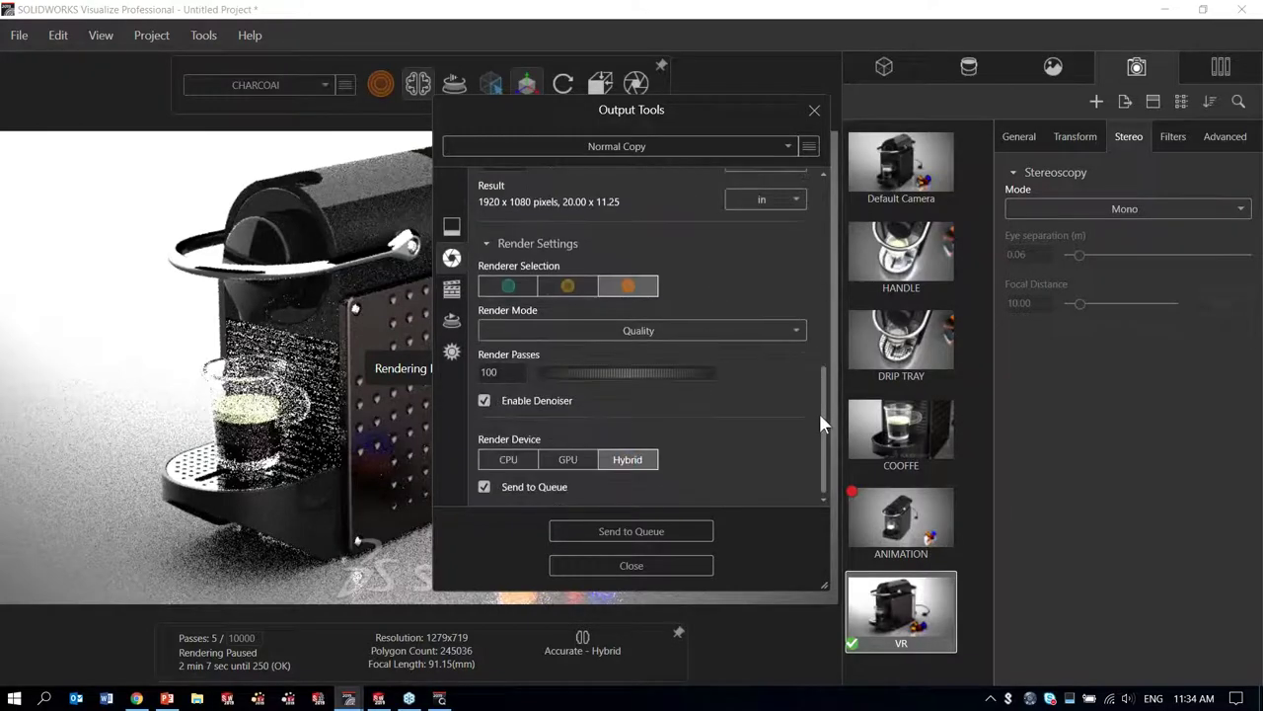
{"action": "left_click", "coordinate": [637, 531]}
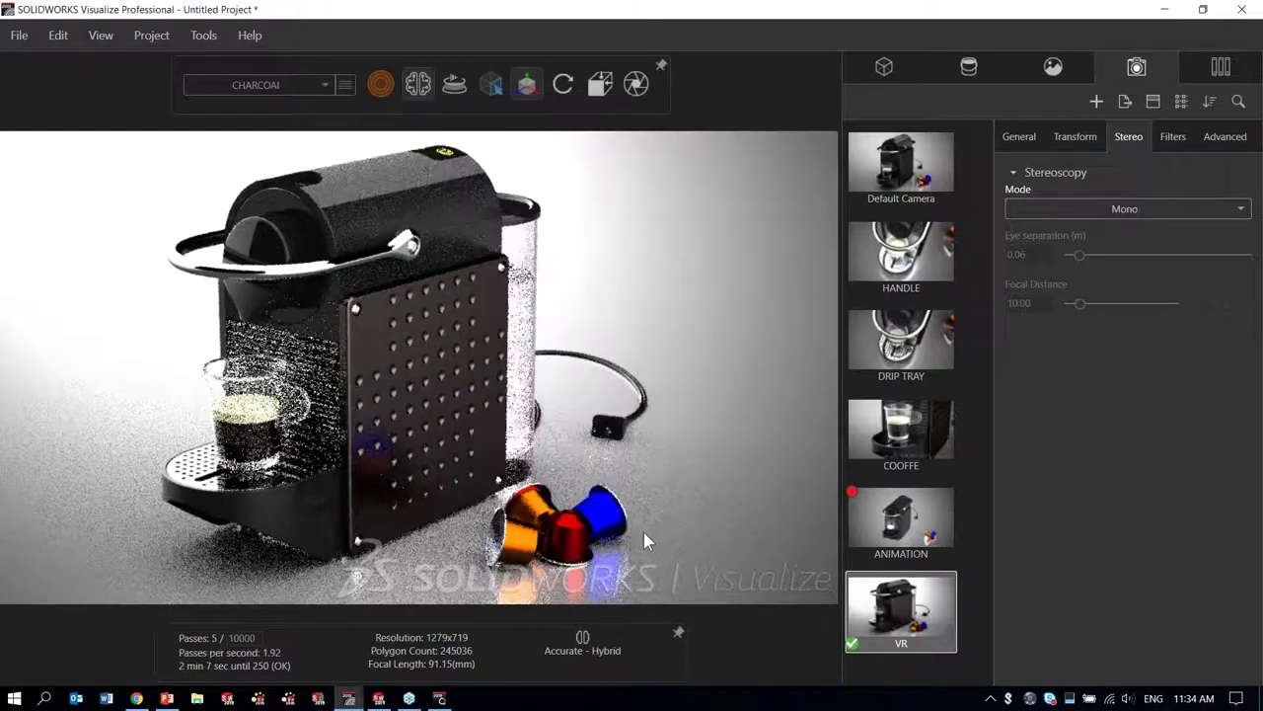
{"action": "left_click", "coordinate": [167, 697]}
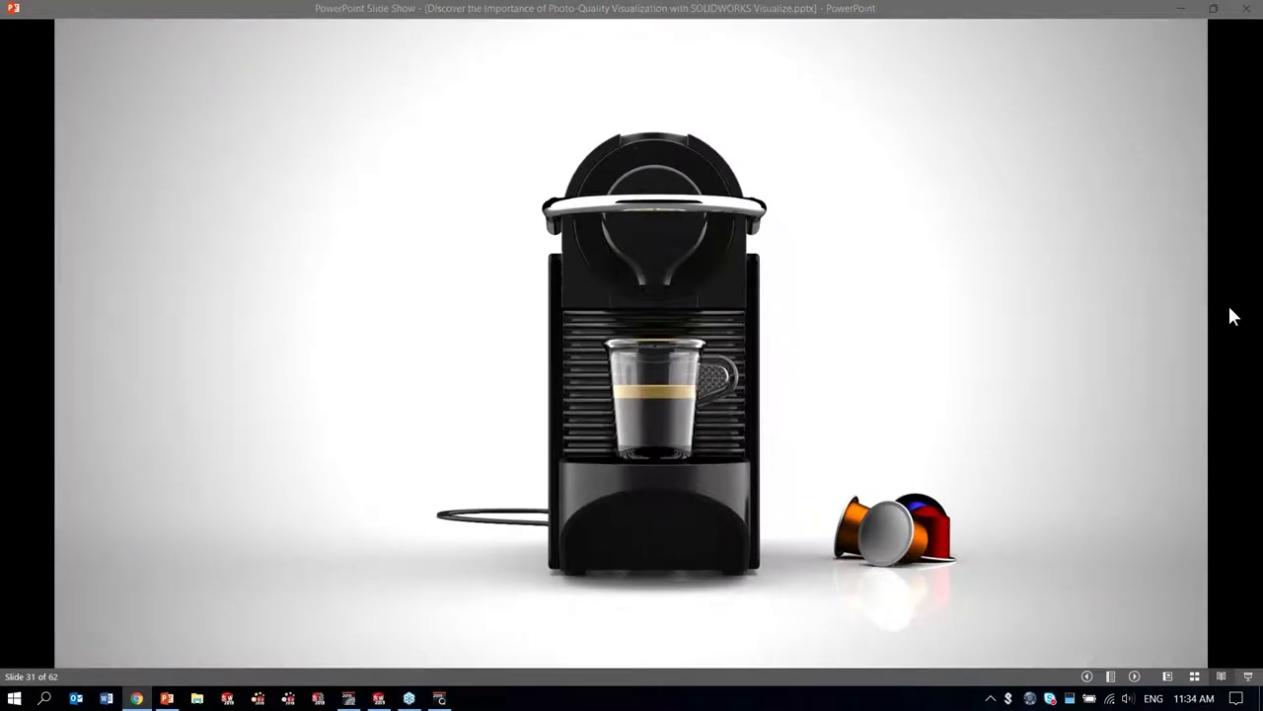
Step: Bring the browser window with the Espresso maker_VR view over the slide show
{"action": "left_click_drag", "start_coordinate": [1262, 230], "coordinate": [381, 0]}
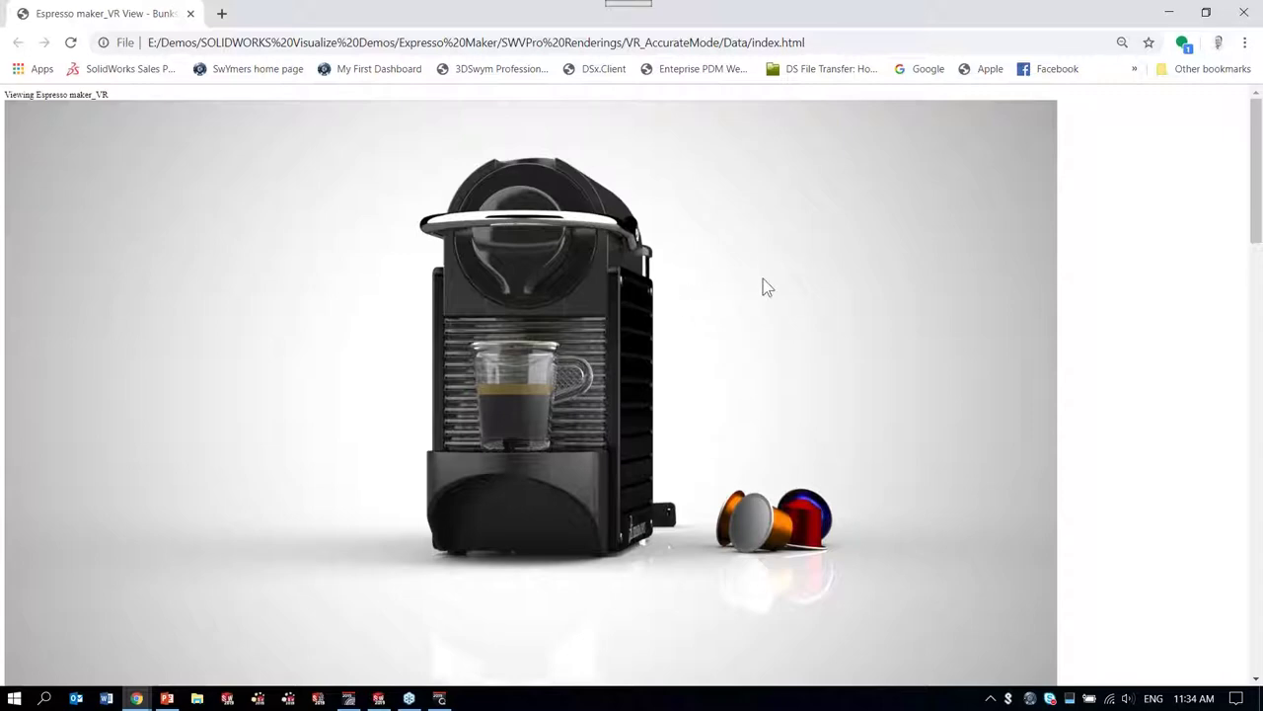
Step: Rotate the Espresso maker_VR view from above and the right side, then return to the slide show
{"action": "left_click_drag", "start_coordinate": [707, 298], "coordinate": [595, 489]}
{"action": "left_click_drag", "start_coordinate": [811, 335], "coordinate": [684, 264]}
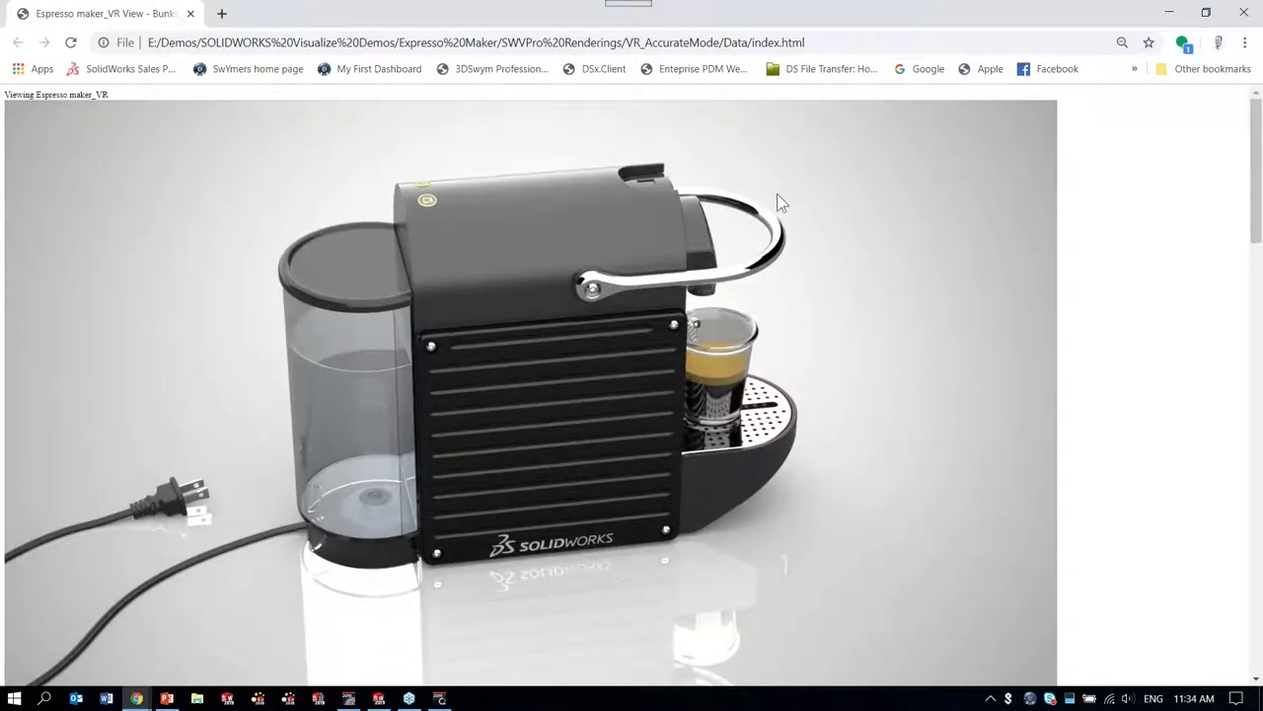
{"action": "left_click_drag", "start_coordinate": [777, 193], "coordinate": [261, 284]}
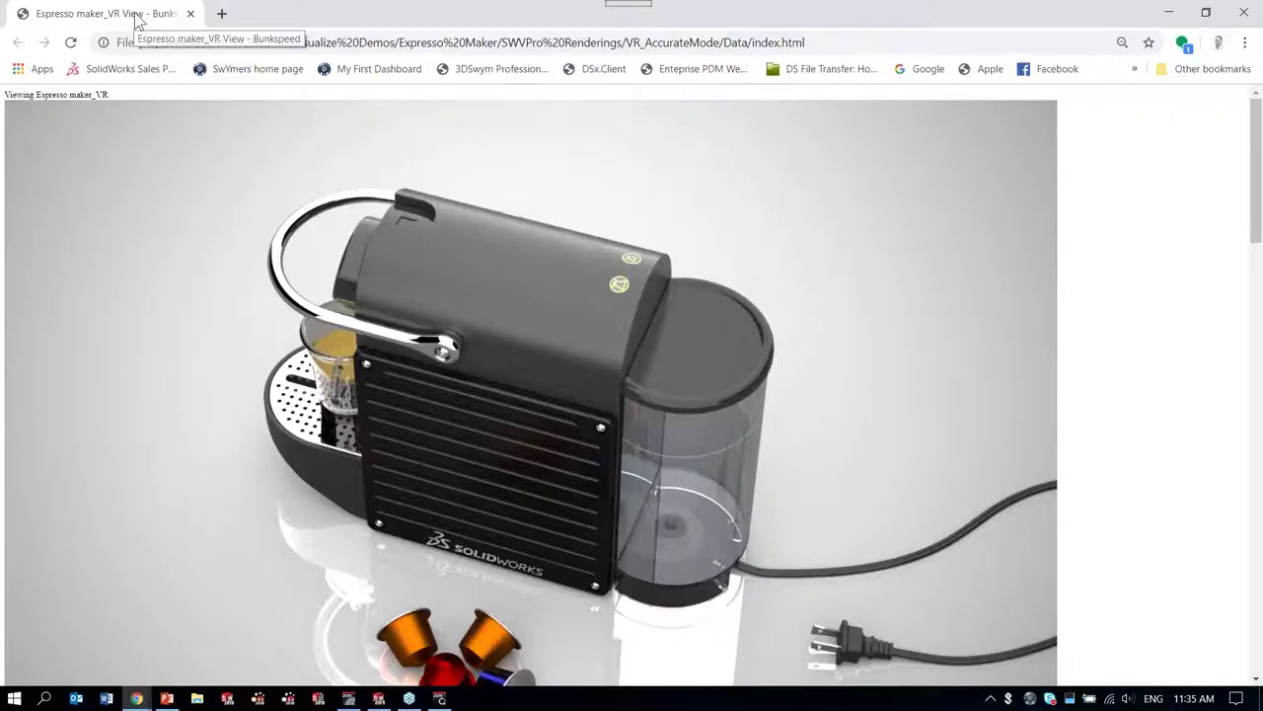
{"action": "key", "text": "alt+Tab"}
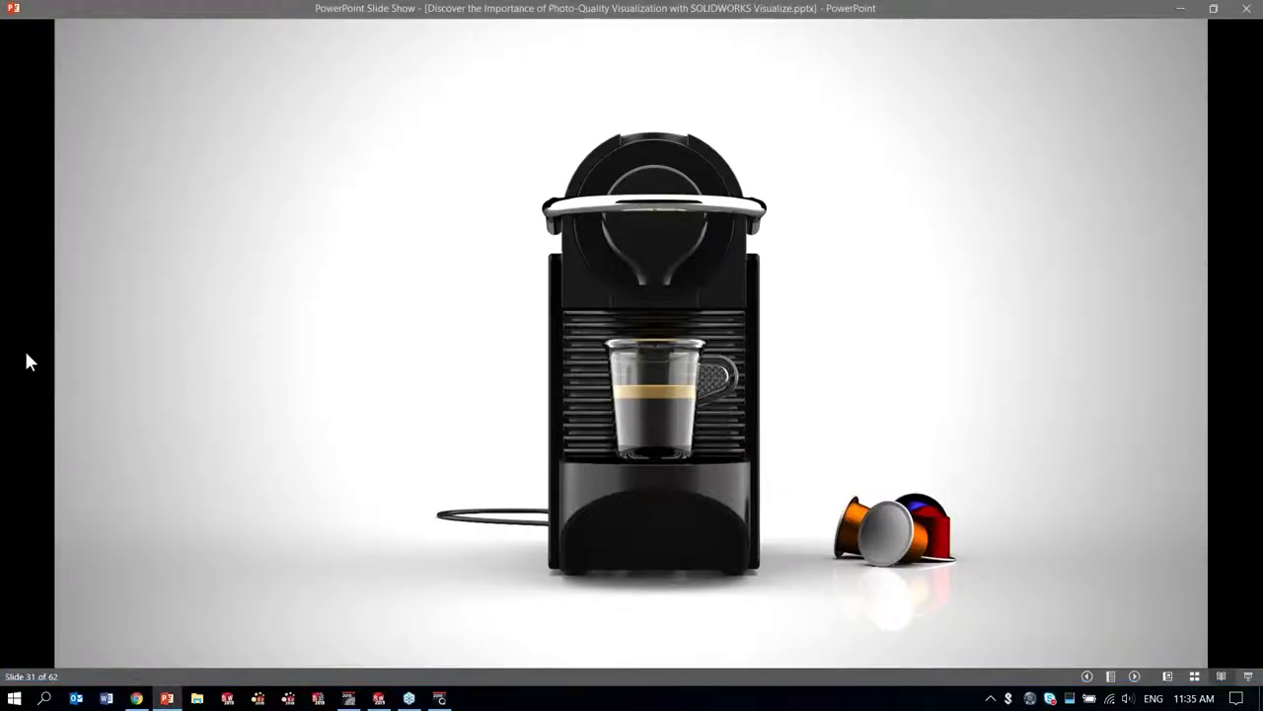
Step: Advance to slide 32 and play the 360° jet-cabin video, pausing to look around
{"action": "key", "text": "Right"}
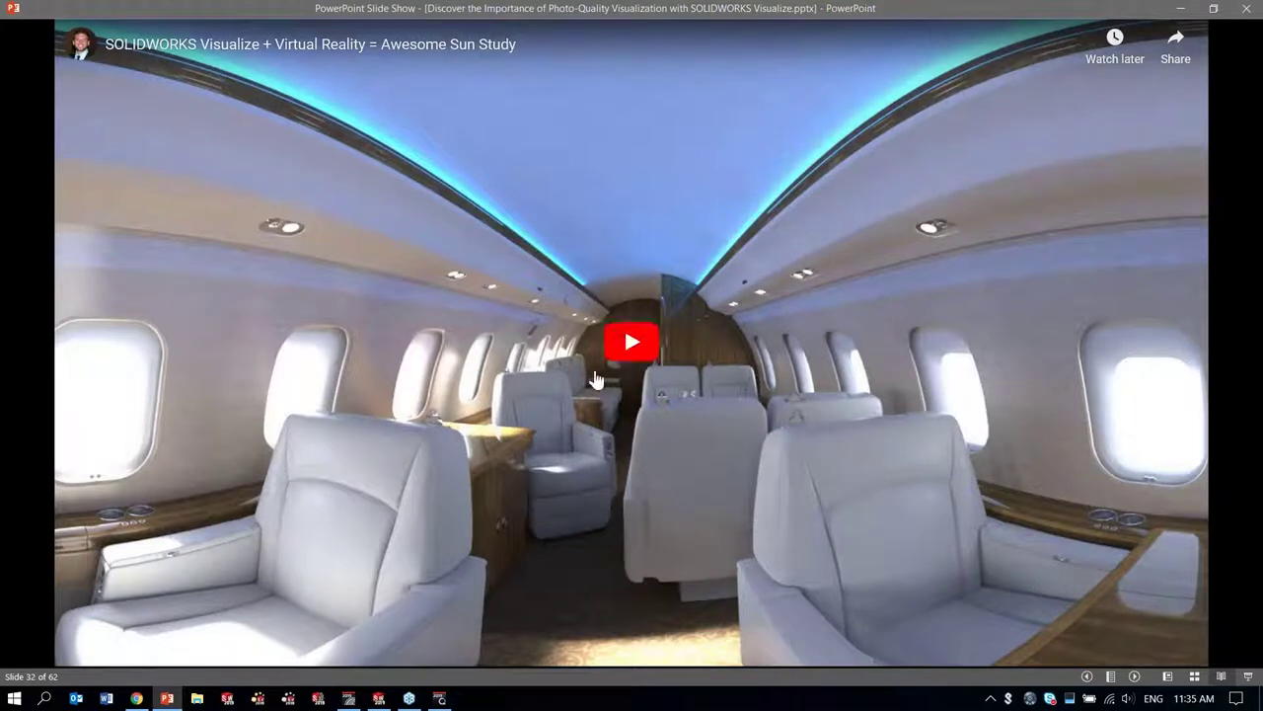
{"action": "left_click", "coordinate": [633, 347]}
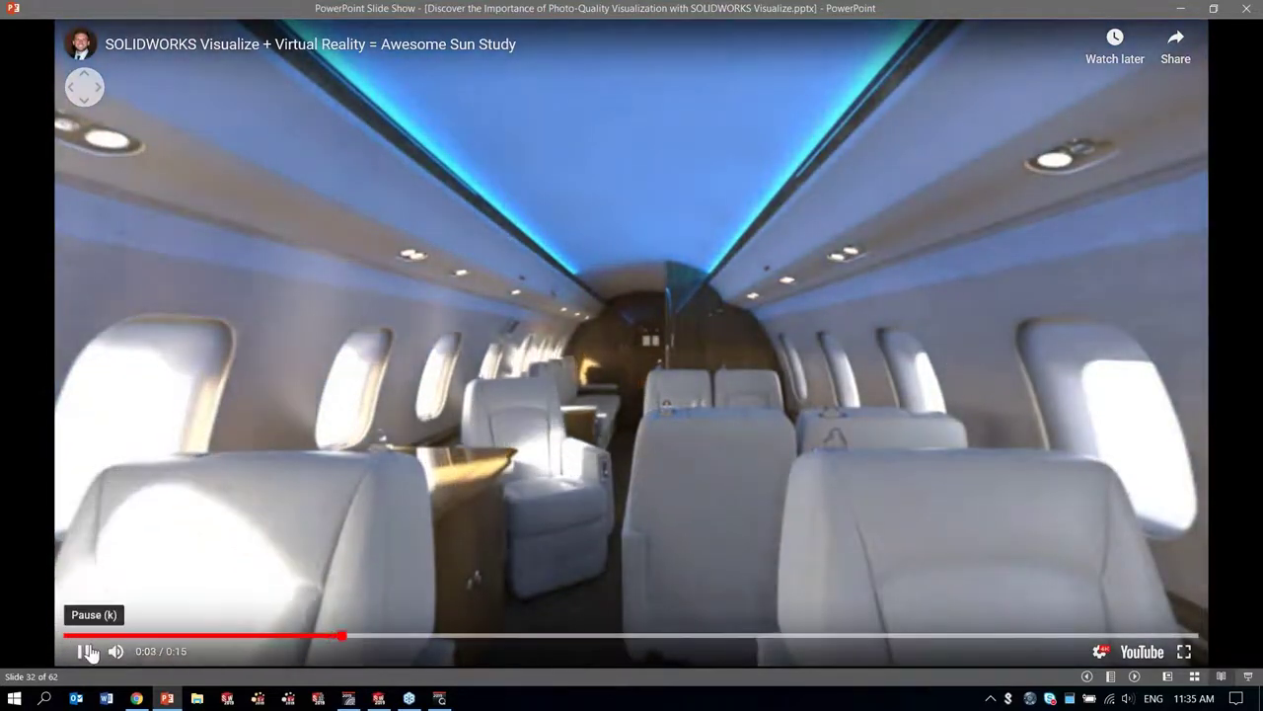
{"action": "left_click", "coordinate": [85, 652]}
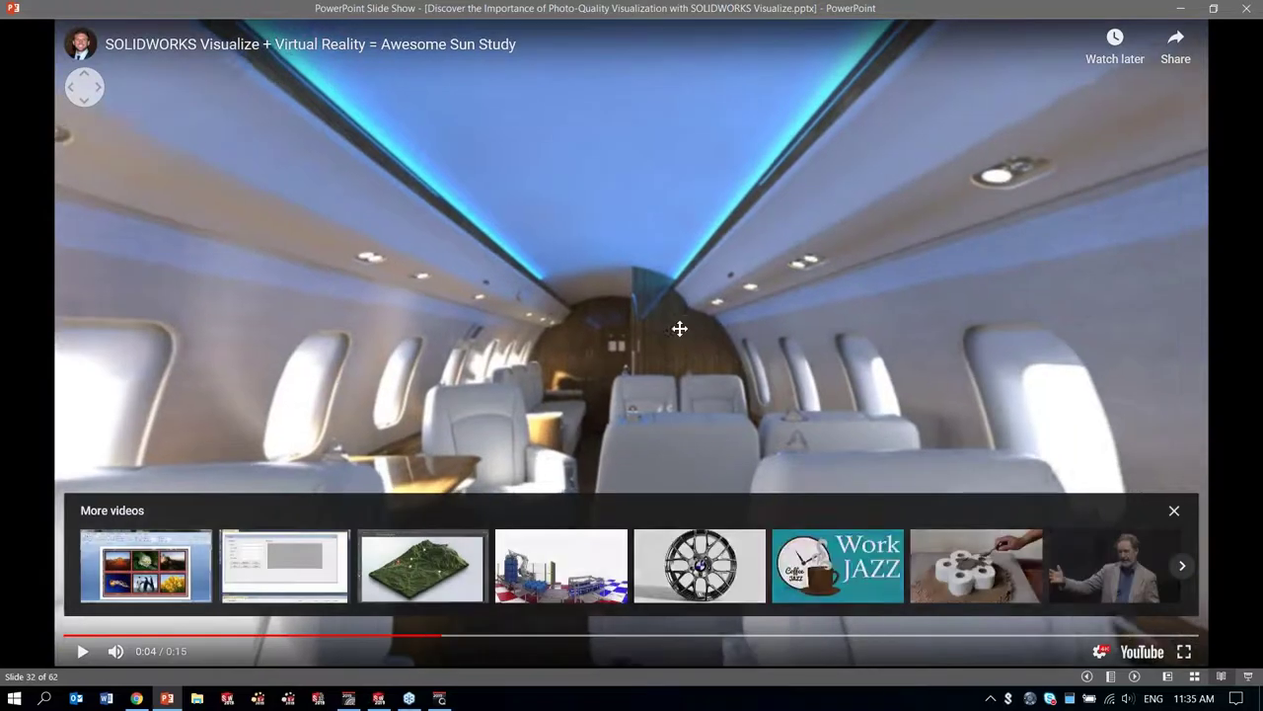
{"action": "left_click_drag", "start_coordinate": [680, 328], "coordinate": [449, 345]}
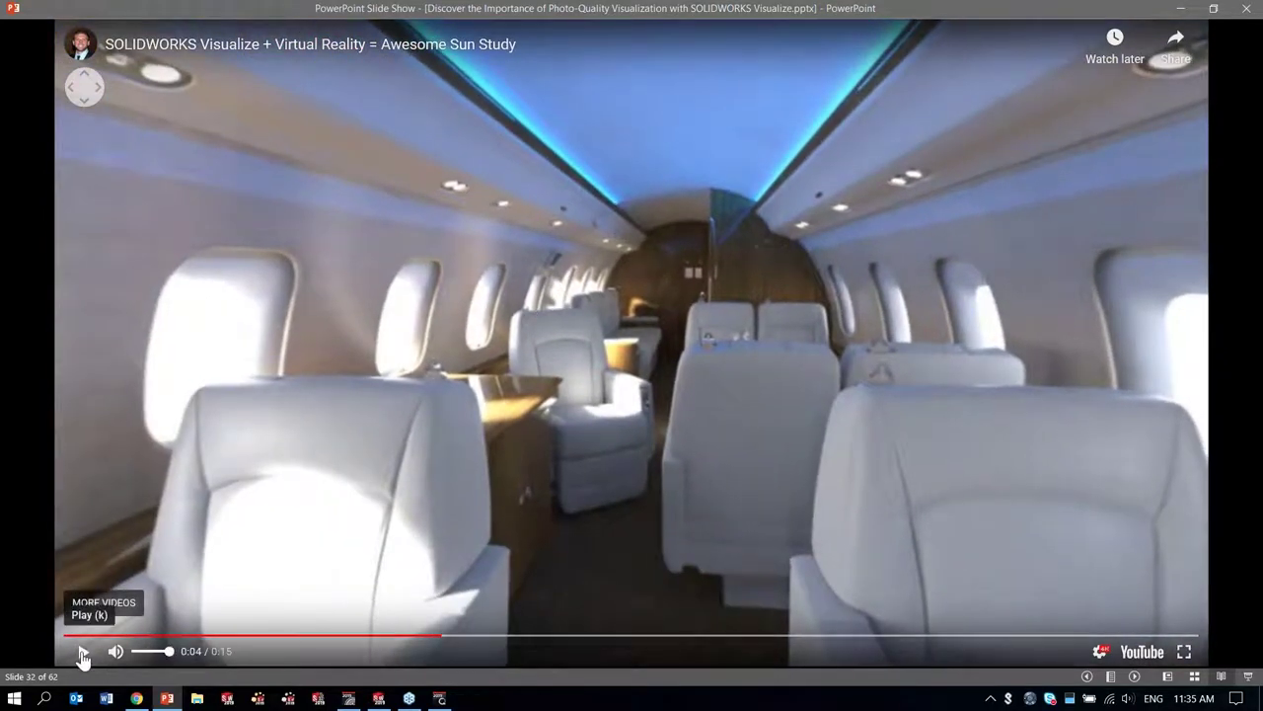
{"action": "left_click", "coordinate": [83, 652]}
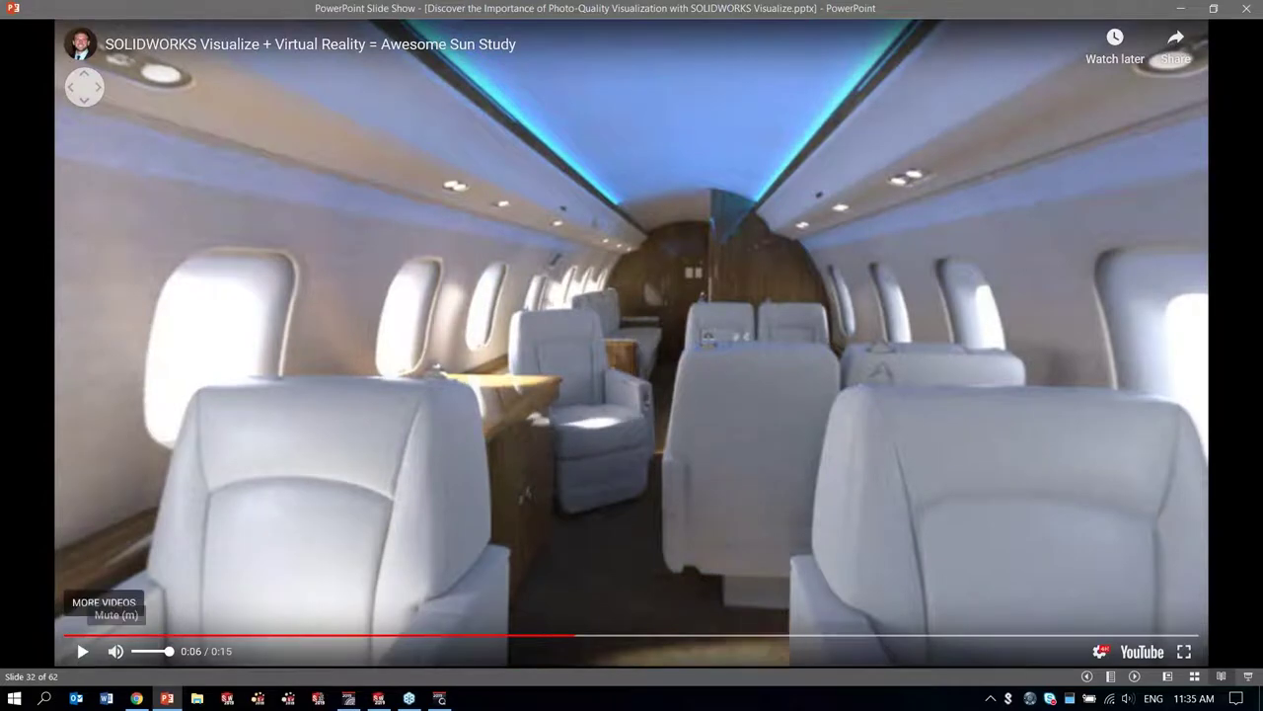
Step: Pan the 360° cabin view across the left wall, aisle and right windows, then advance to slide 33
{"action": "left_click_drag", "start_coordinate": [337, 360], "coordinate": [711, 314]}
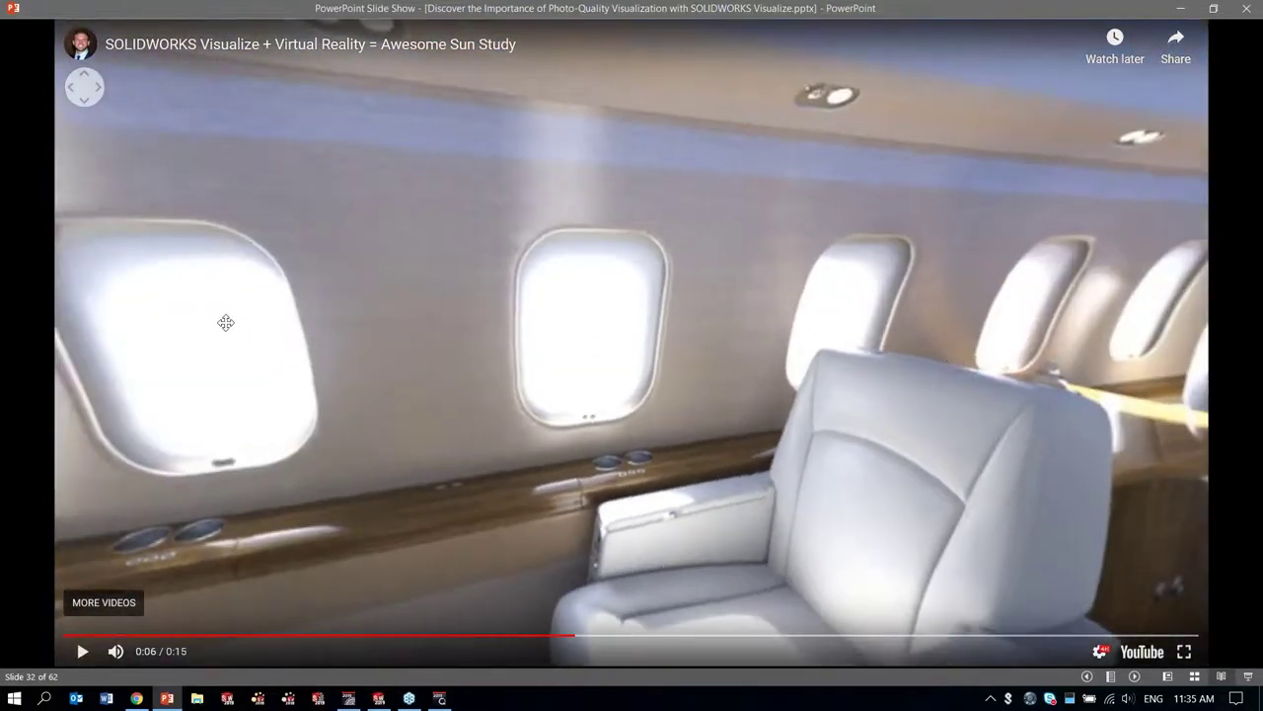
{"action": "left_click_drag", "start_coordinate": [231, 322], "coordinate": [484, 288]}
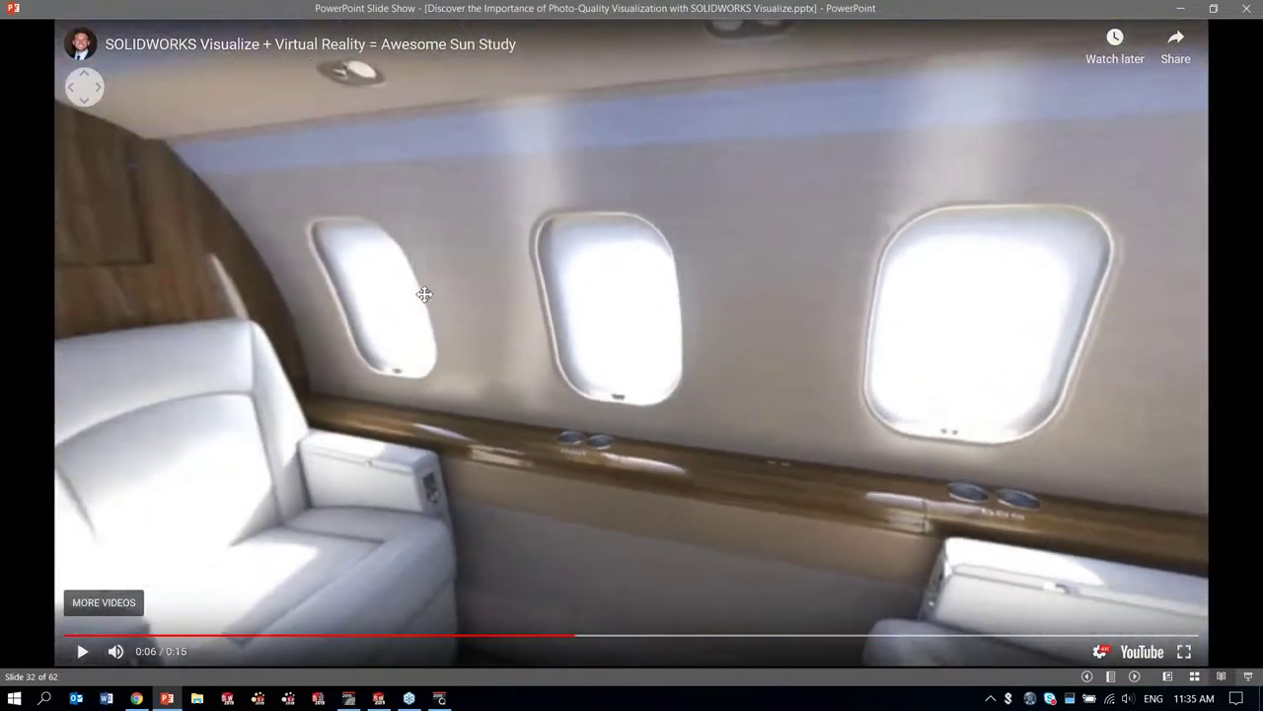
{"action": "left_click_drag", "start_coordinate": [254, 316], "coordinate": [291, 317]}
{"action": "left_click_drag", "start_coordinate": [552, 301], "coordinate": [717, 306]}
{"action": "left_click", "coordinate": [82, 650]}
{"action": "mouse_move", "coordinate": [366, 344]}
{"action": "left_mouse_down"}
{"action": "mouse_move", "coordinate": [582, 336]}
{"action": "mouse_move", "coordinate": [358, 326]}
{"action": "left_mouse_up"}
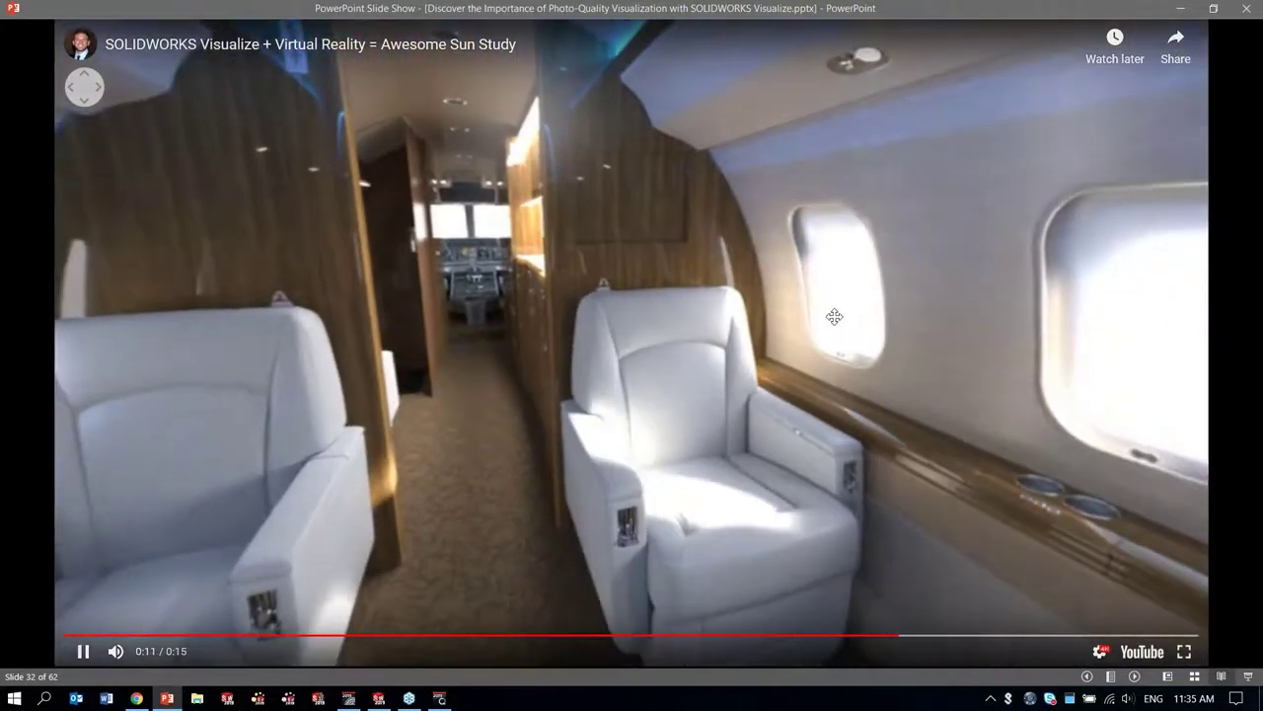
{"action": "left_click_drag", "start_coordinate": [834, 316], "coordinate": [443, 316]}
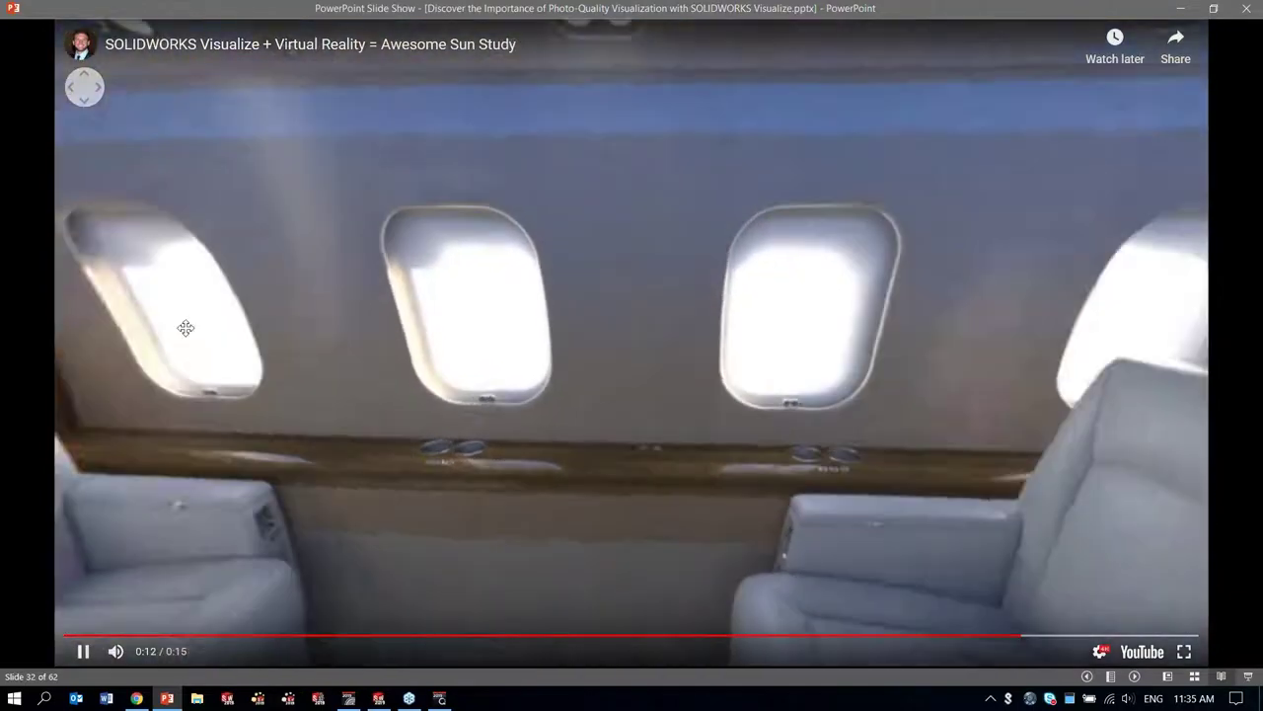
{"action": "left_click_drag", "start_coordinate": [709, 305], "coordinate": [487, 313]}
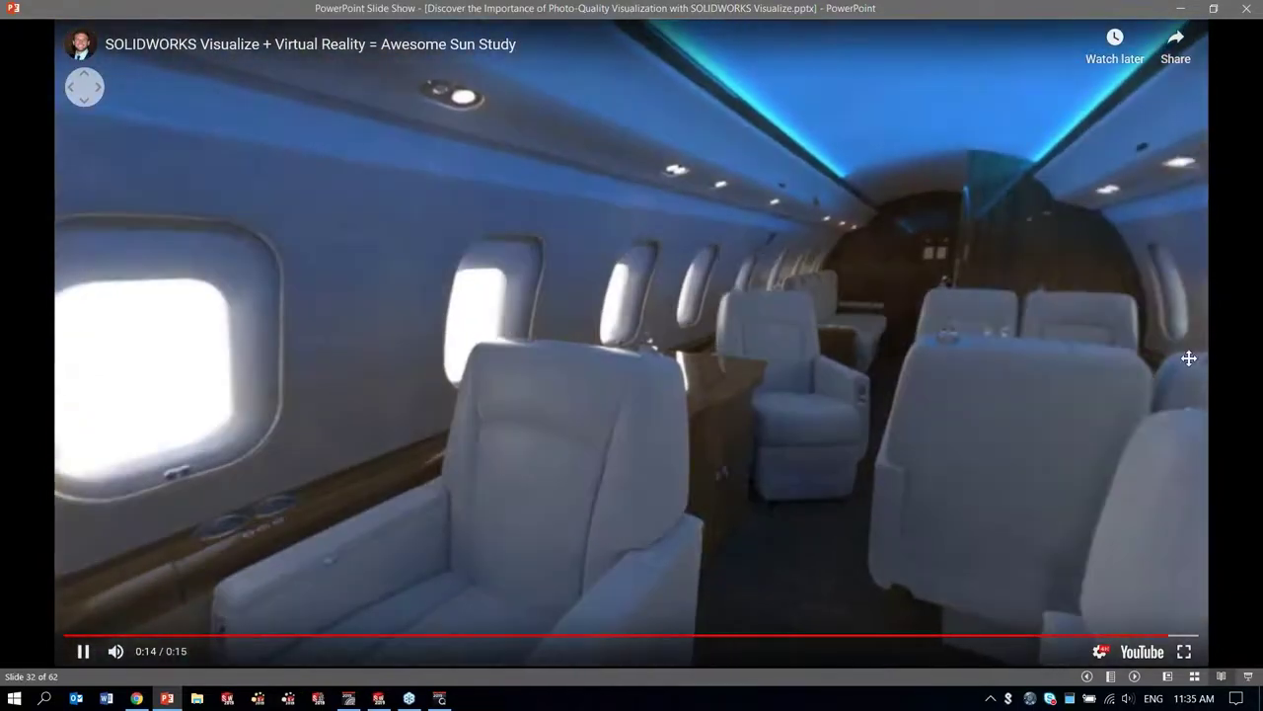
{"action": "left_click", "coordinate": [1235, 365]}
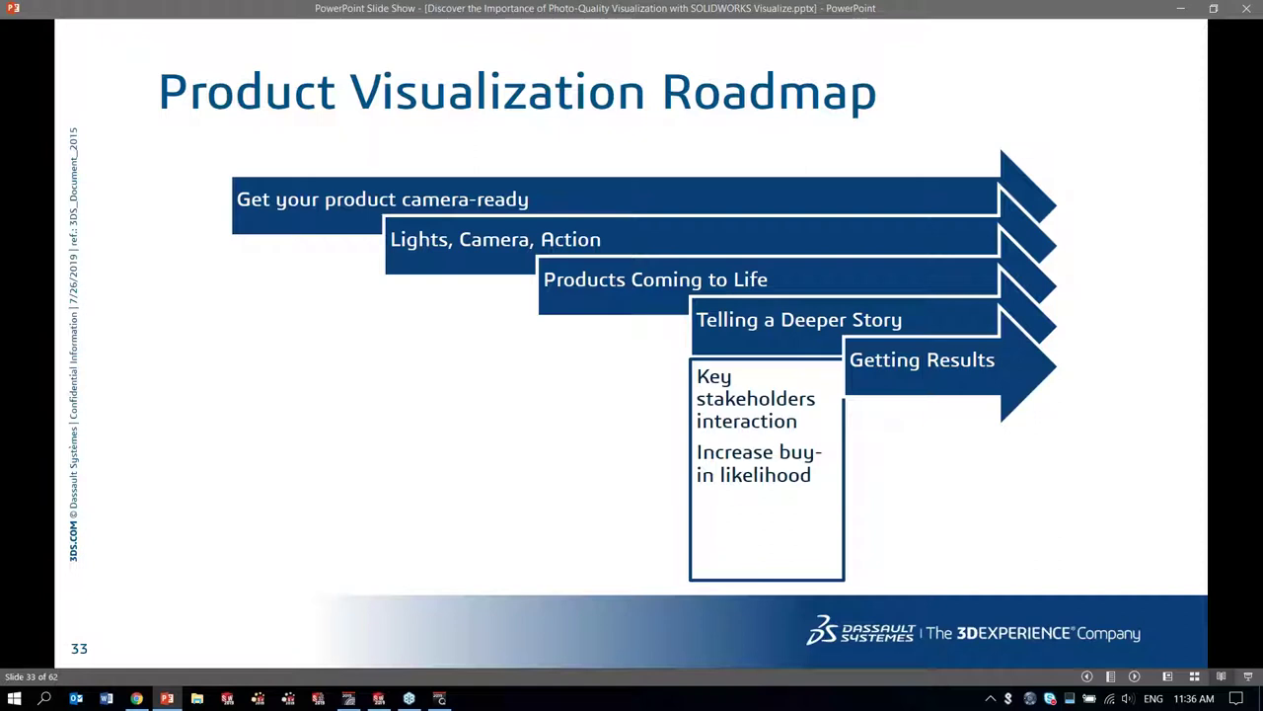
Step: Advance to slide 34 on rendering results, then switch to the Espresso maker.SLDASM assembly in SOLIDWORKS
{"action": "key", "text": "Right"}
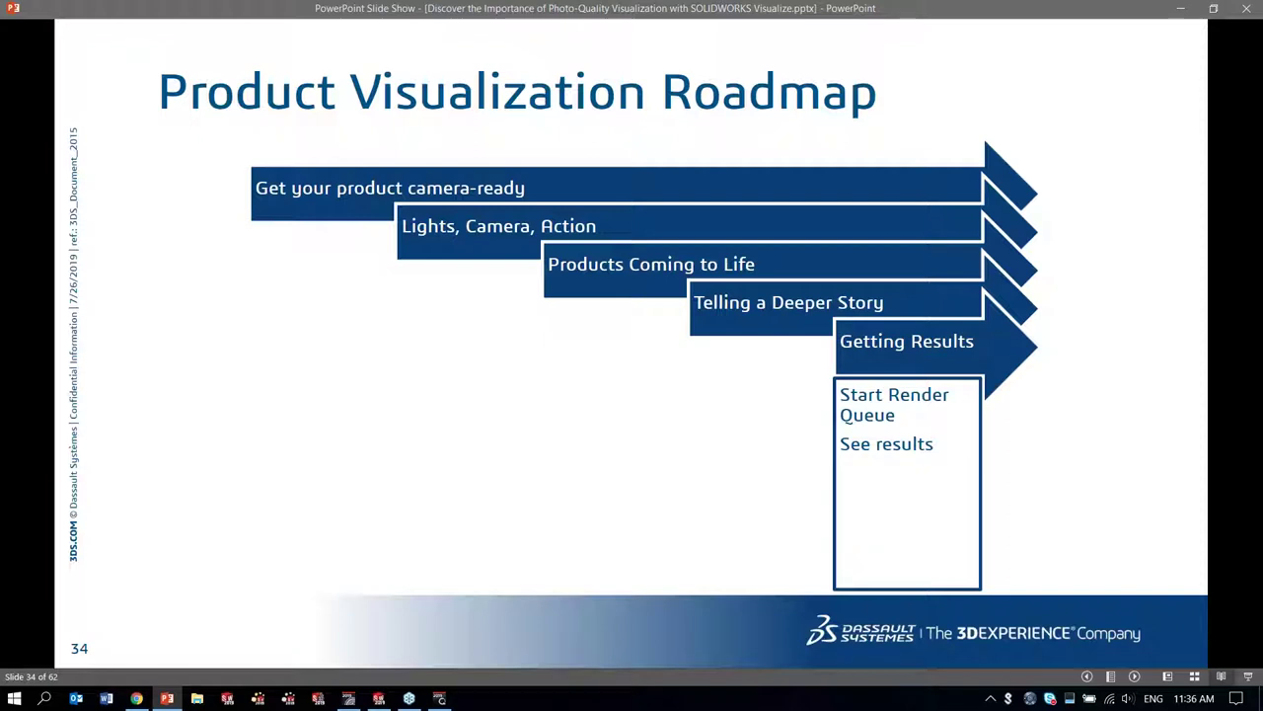
{"action": "left_click", "coordinate": [380, 698]}
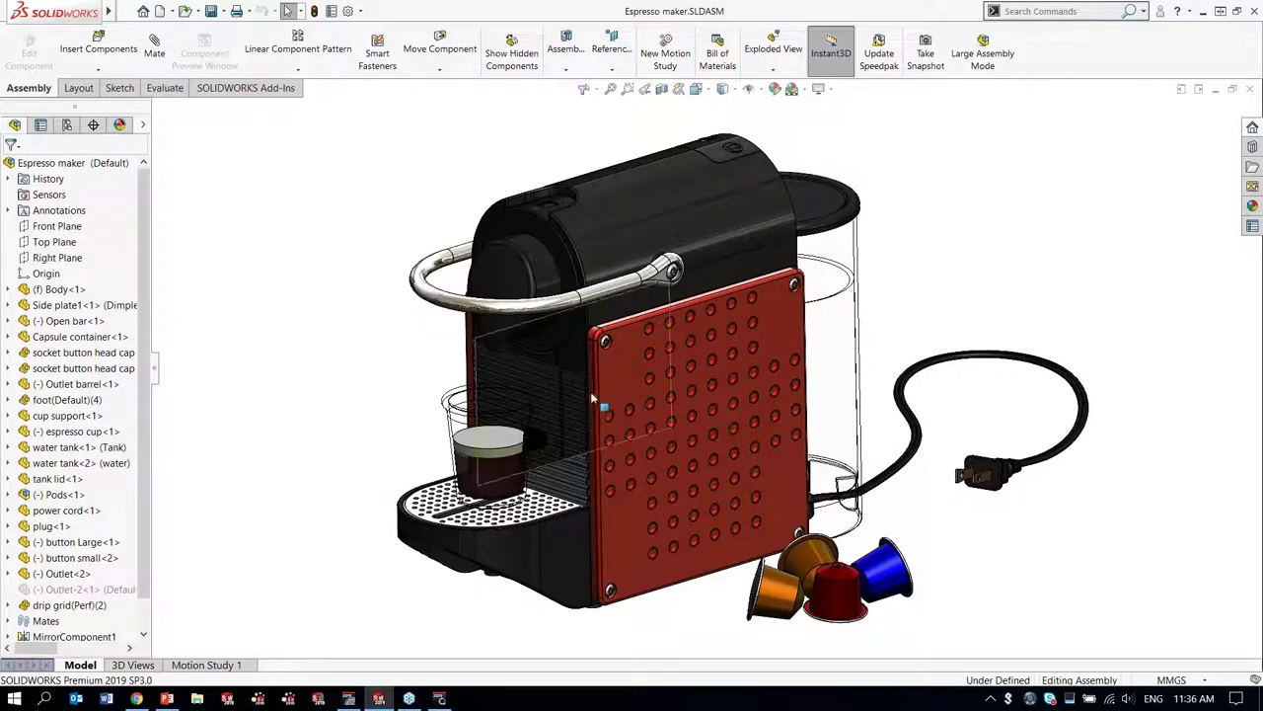
Step: Switch the red side plate to its Slots configuration
{"action": "left_click", "coordinate": [621, 385]}
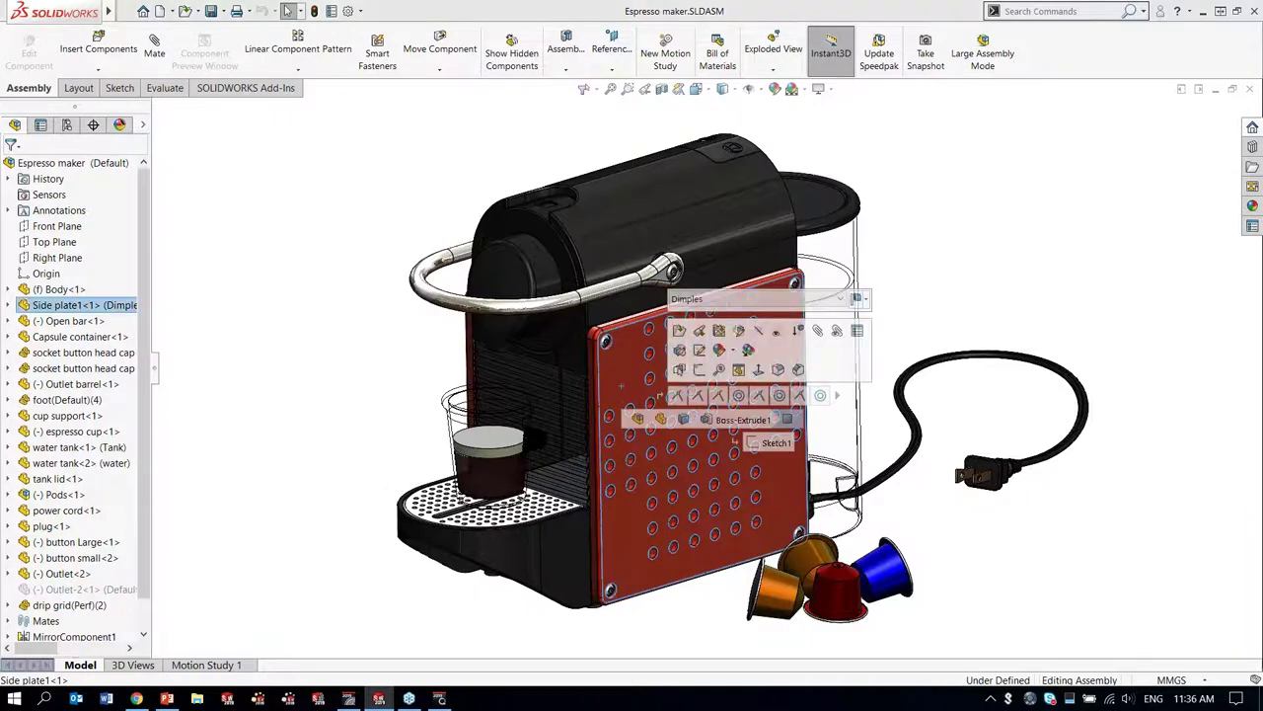
{"action": "left_click", "coordinate": [773, 300]}
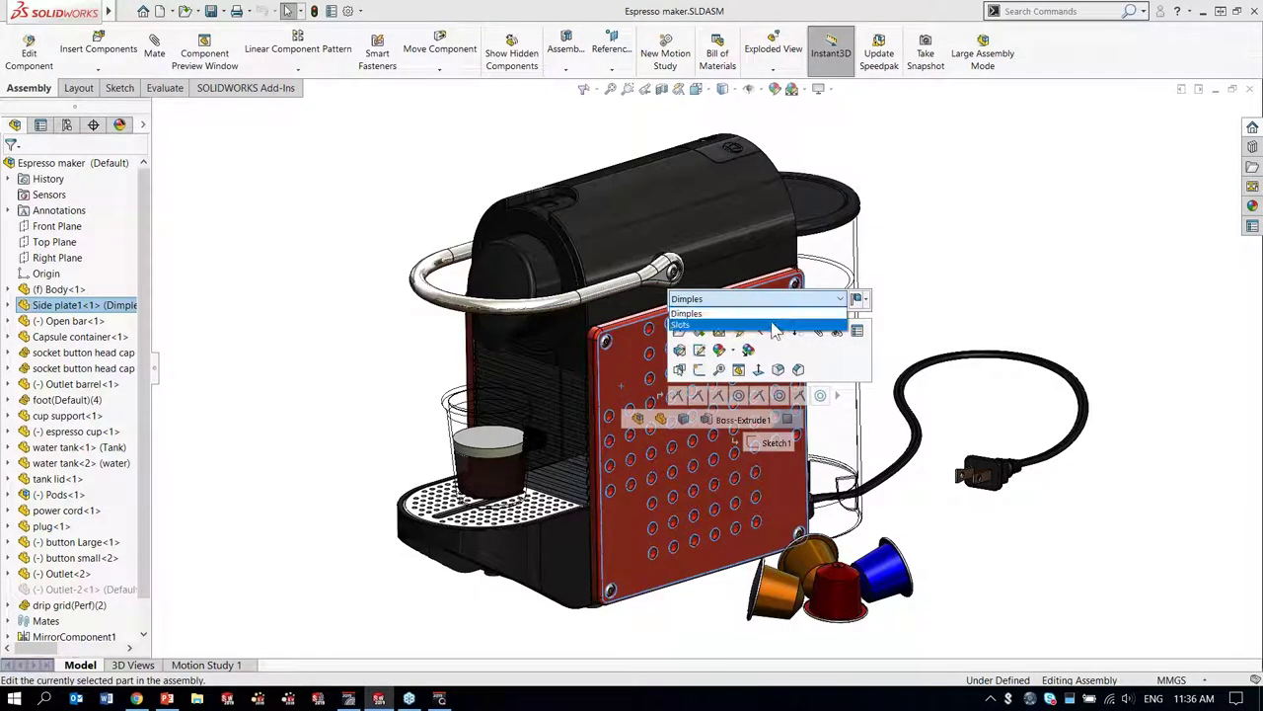
{"action": "left_click", "coordinate": [779, 324]}
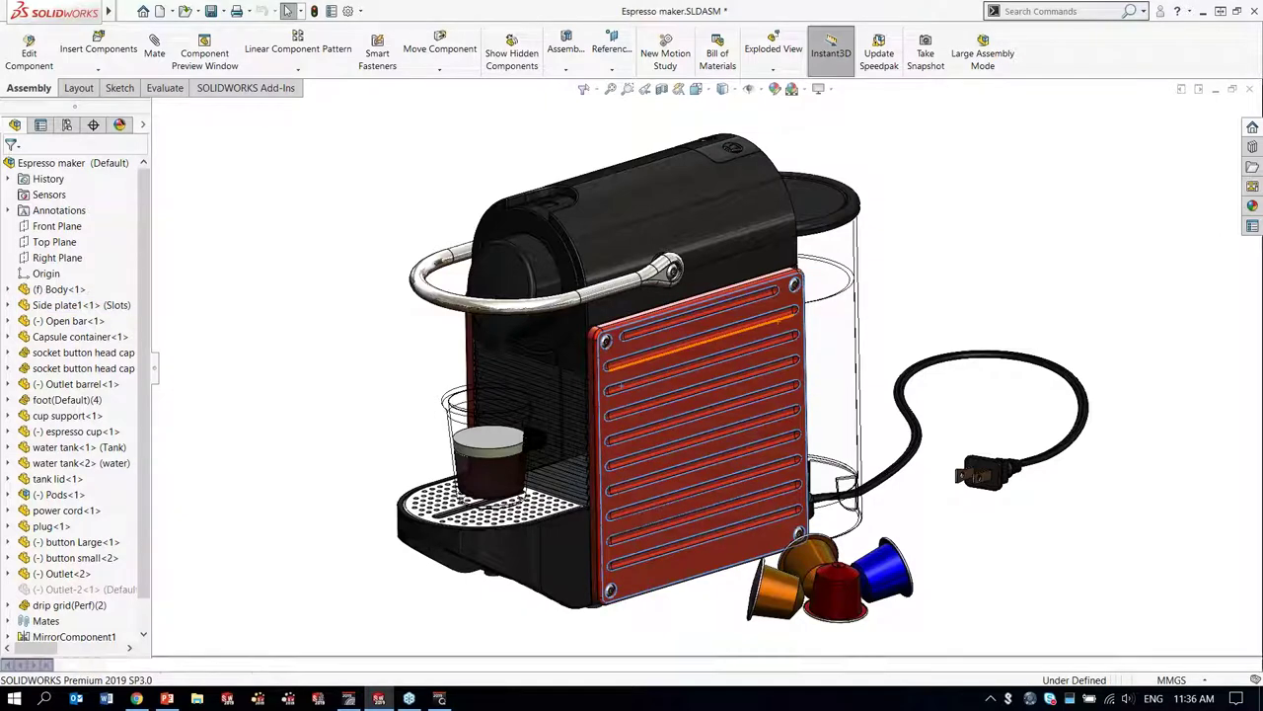
{"action": "left_click", "coordinate": [994, 282]}
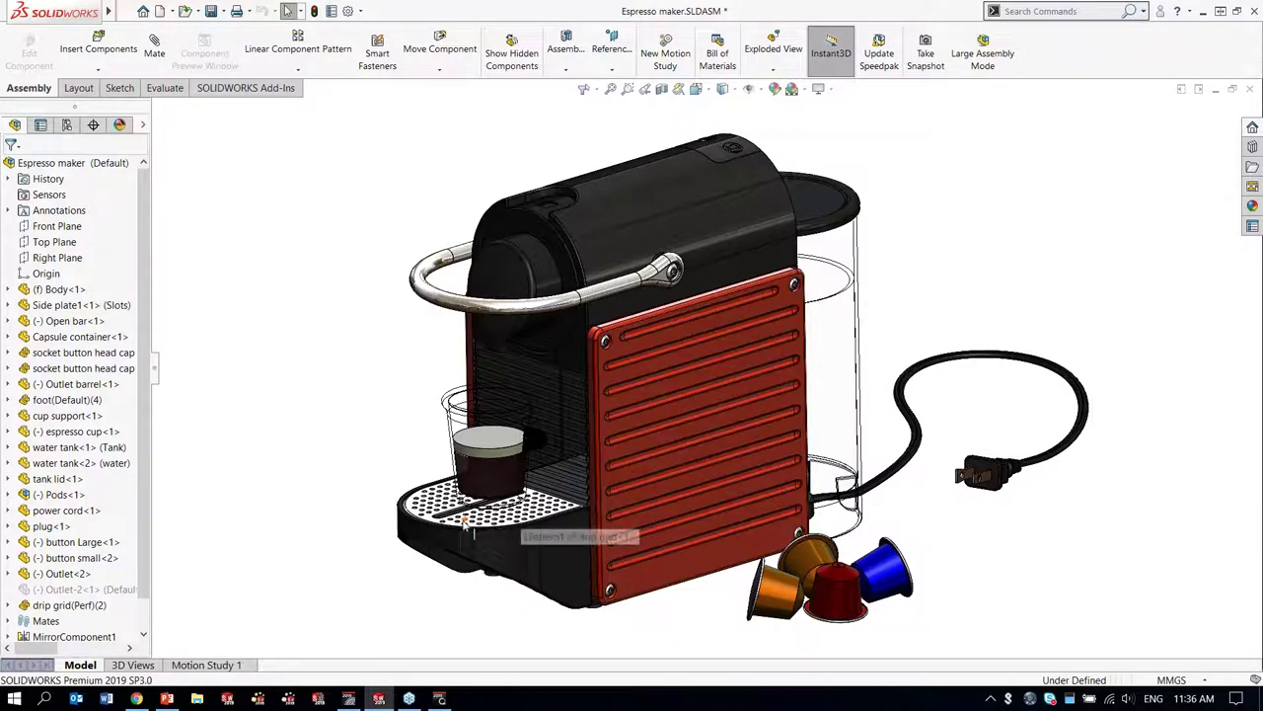
Step: Switch the drip grid under the cup to its Slots configuration
{"action": "scroll", "coordinate": [541, 524], "scroll_direction": "down", "scroll_amount": 5}
{"action": "scroll", "coordinate": [546, 524], "scroll_direction": "down", "scroll_amount": 2}
{"action": "left_click", "coordinate": [546, 524]}
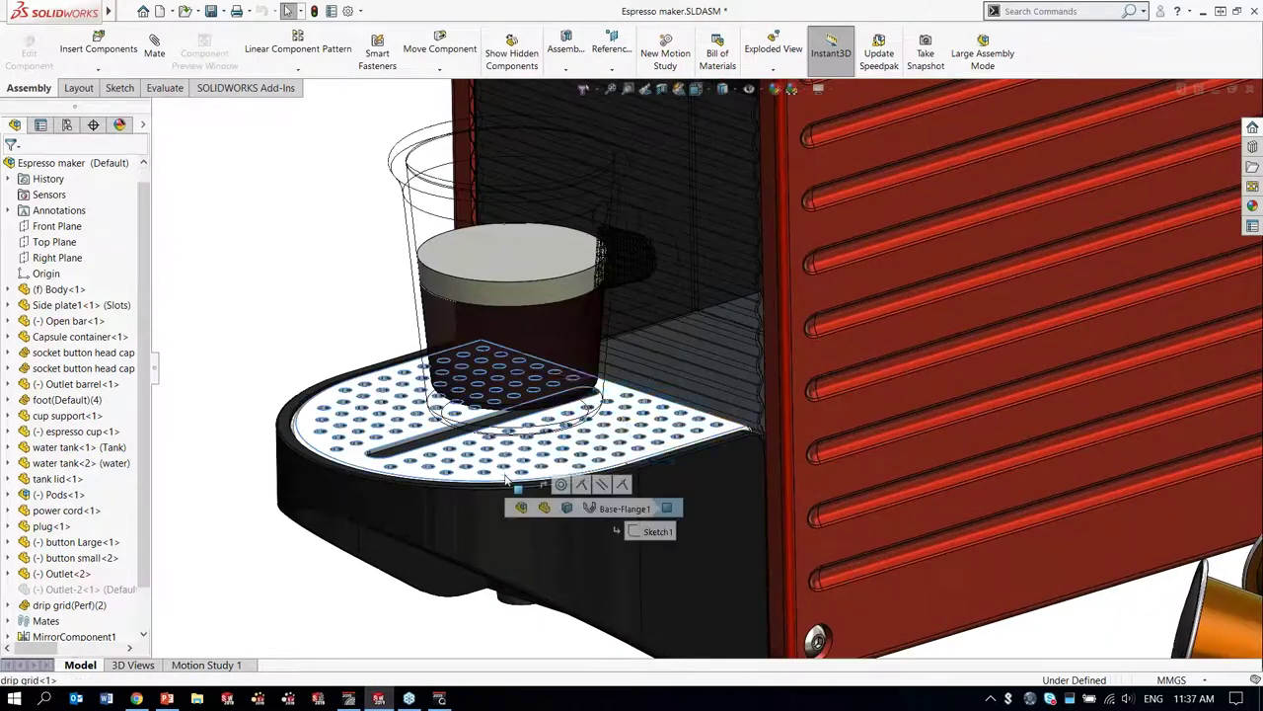
{"action": "left_click", "coordinate": [611, 388]}
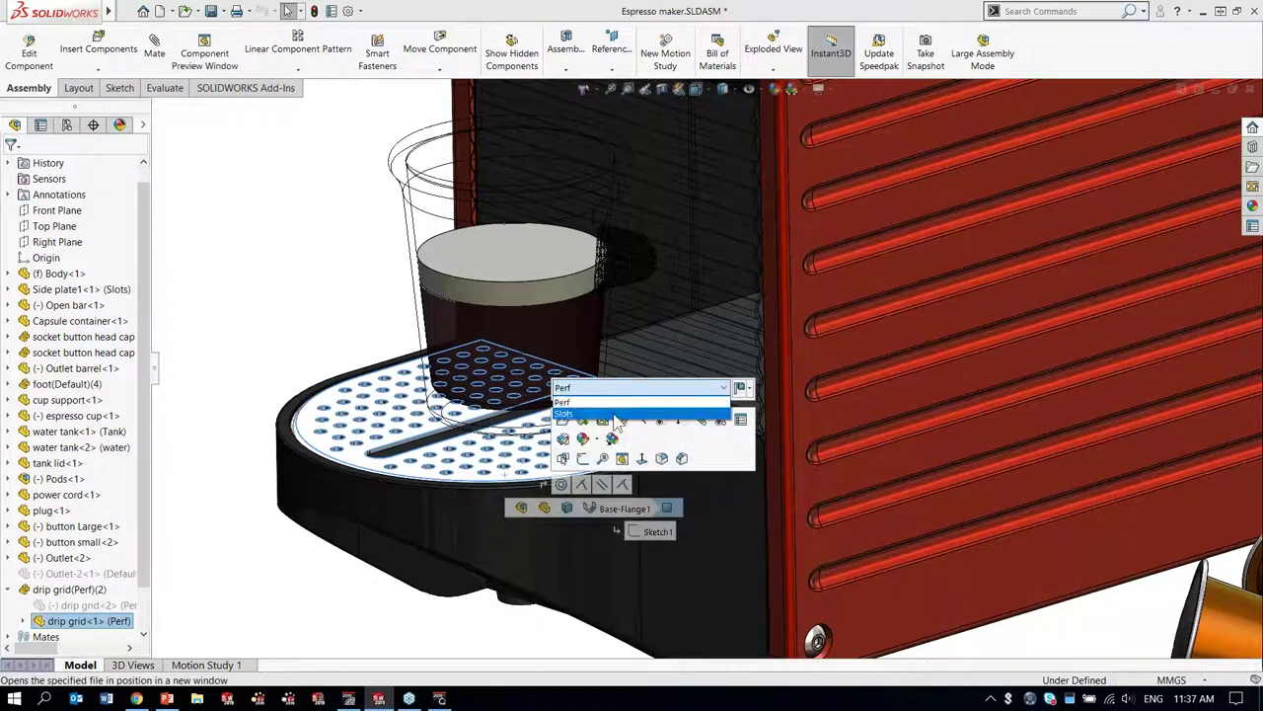
{"action": "left_click", "coordinate": [614, 413]}
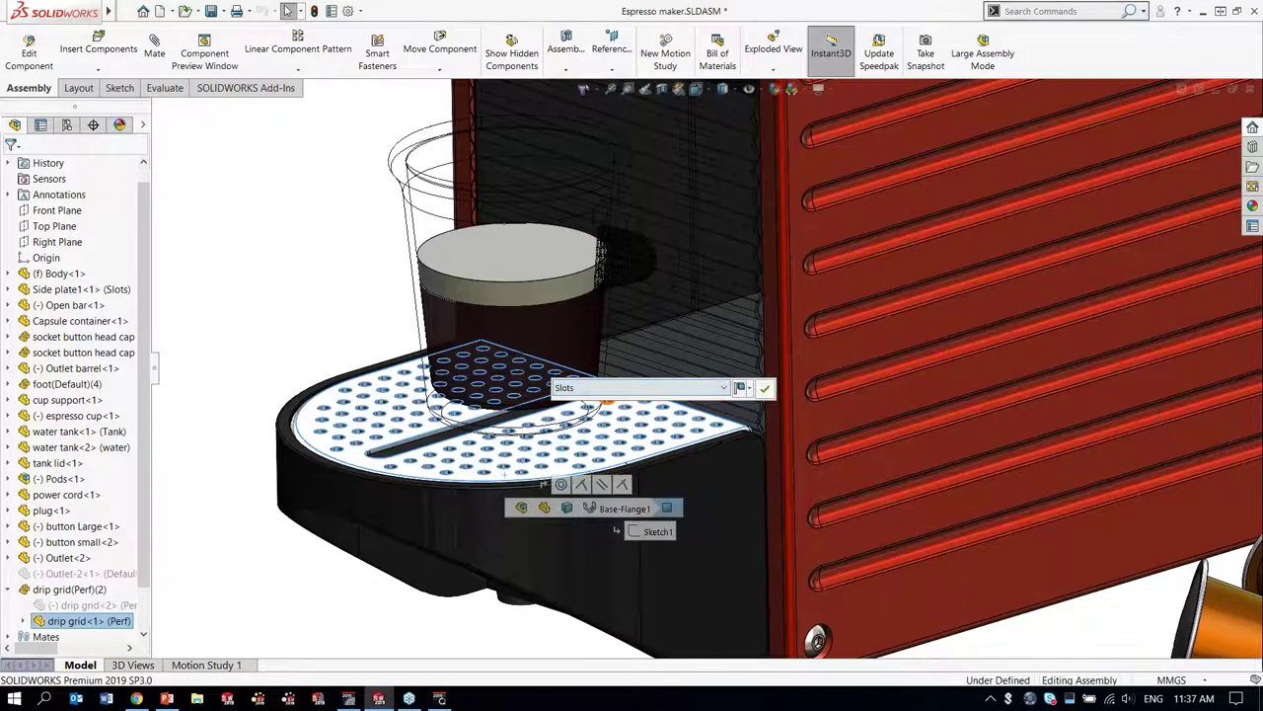
{"action": "left_click", "coordinate": [761, 387]}
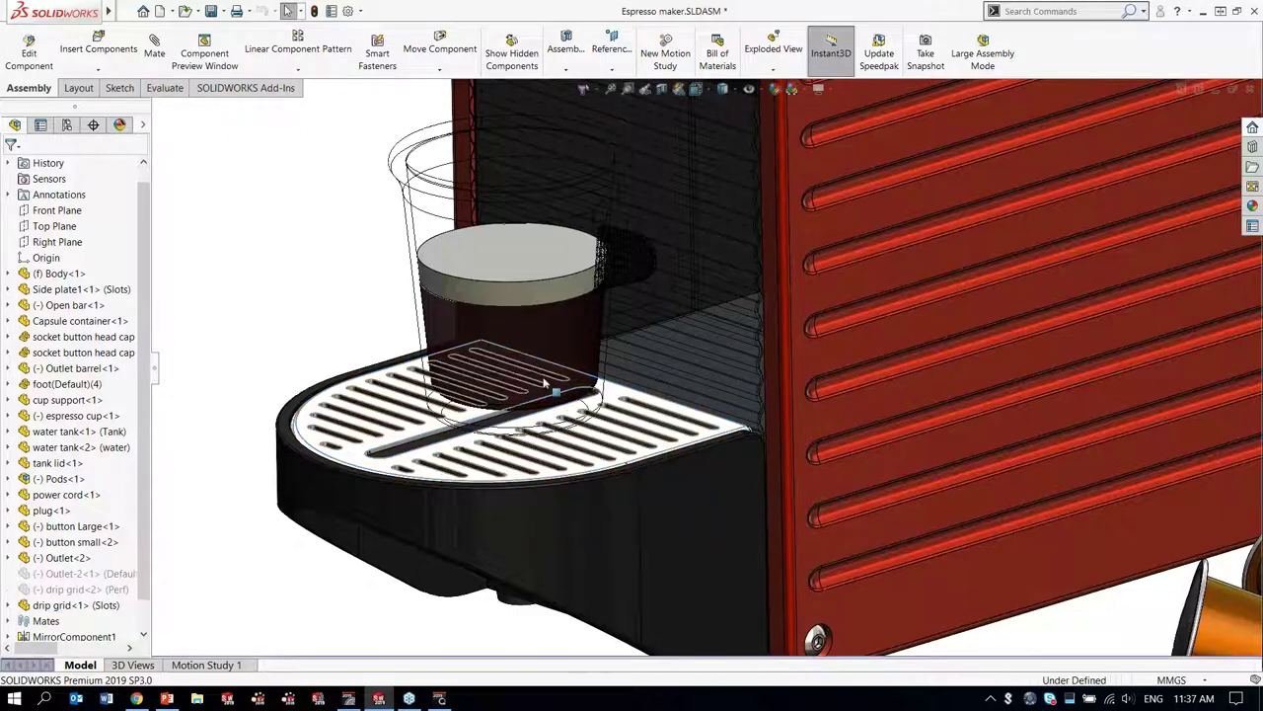
Step: Orbit to check the red side panel, then bring up Visualize's re-import prompt
{"action": "scroll", "coordinate": [927, 242], "scroll_direction": "up", "scroll_amount": 5}
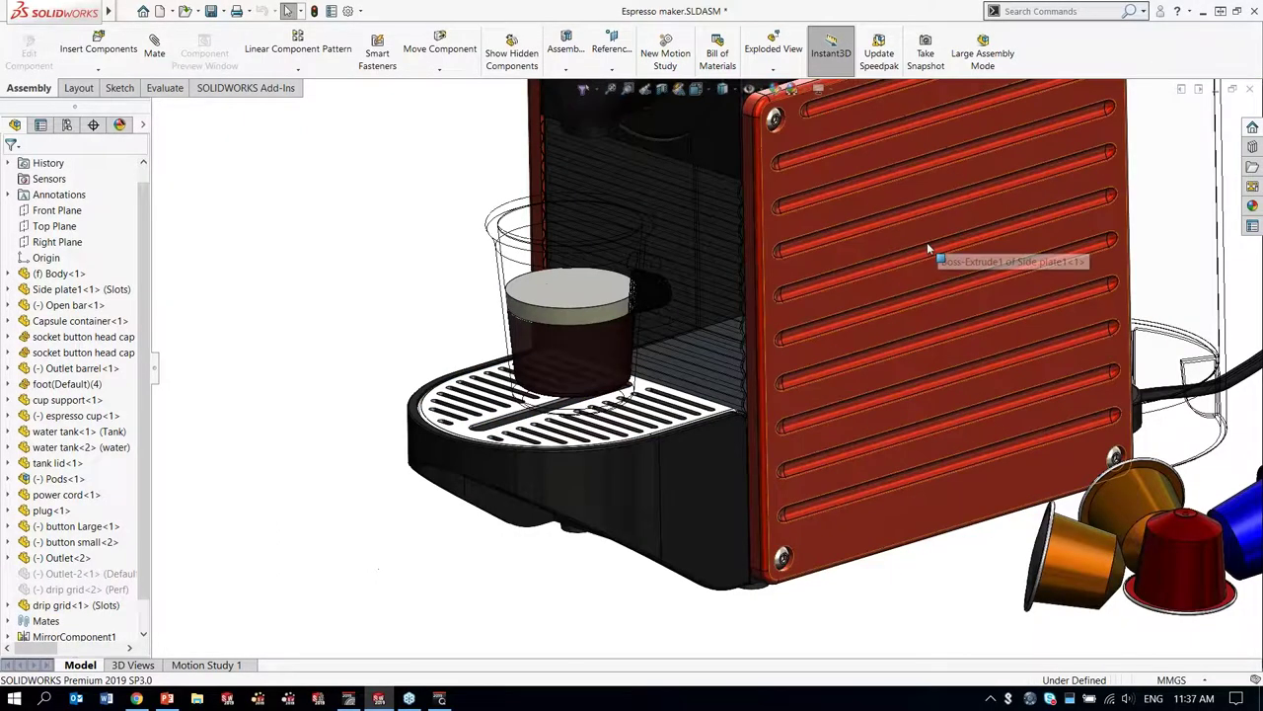
{"action": "middle_click_drag", "start_coordinate": [927, 242], "coordinate": [869, 247]}
{"action": "scroll", "coordinate": [868, 246], "scroll_direction": "down", "scroll_amount": 2}
{"action": "scroll", "coordinate": [834, 352], "scroll_direction": "up", "scroll_amount": 2}
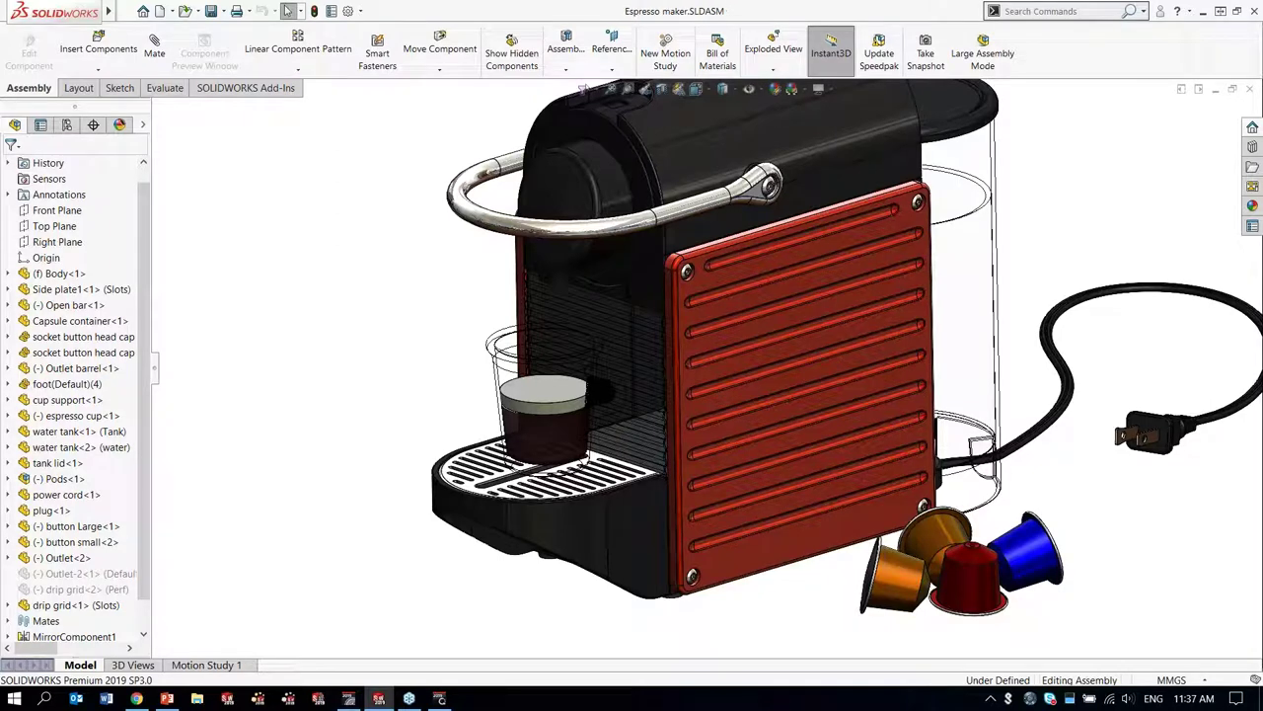
{"action": "left_click", "coordinate": [348, 699]}
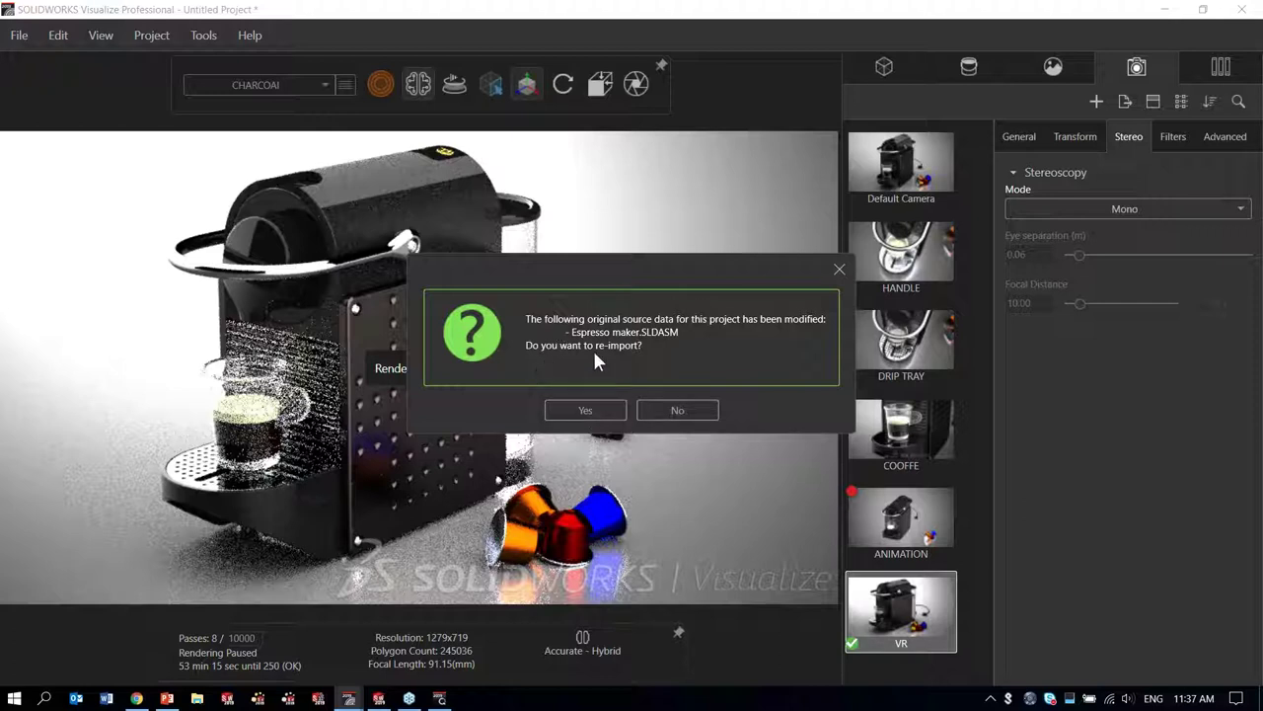
Step: Accept re-importing the modified espresso maker assembly and switch to the Default Camera view
{"action": "left_click", "coordinate": [593, 411]}
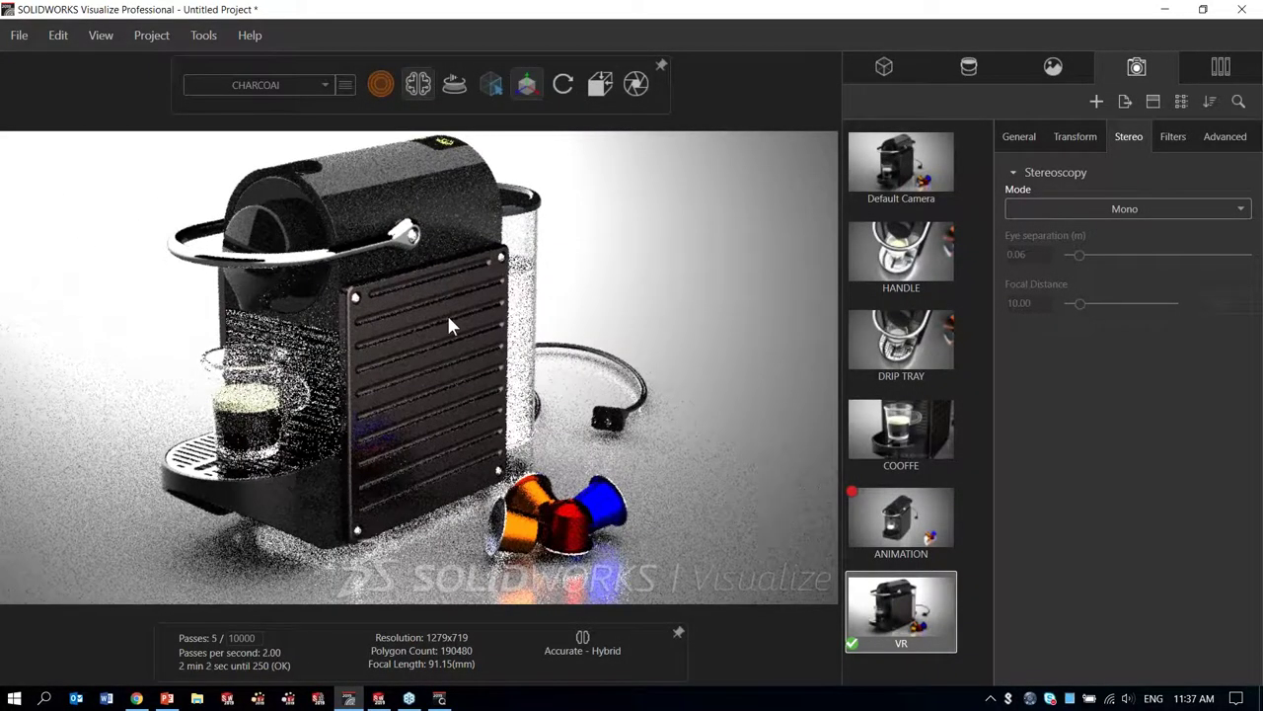
{"action": "left_click", "coordinate": [918, 163]}
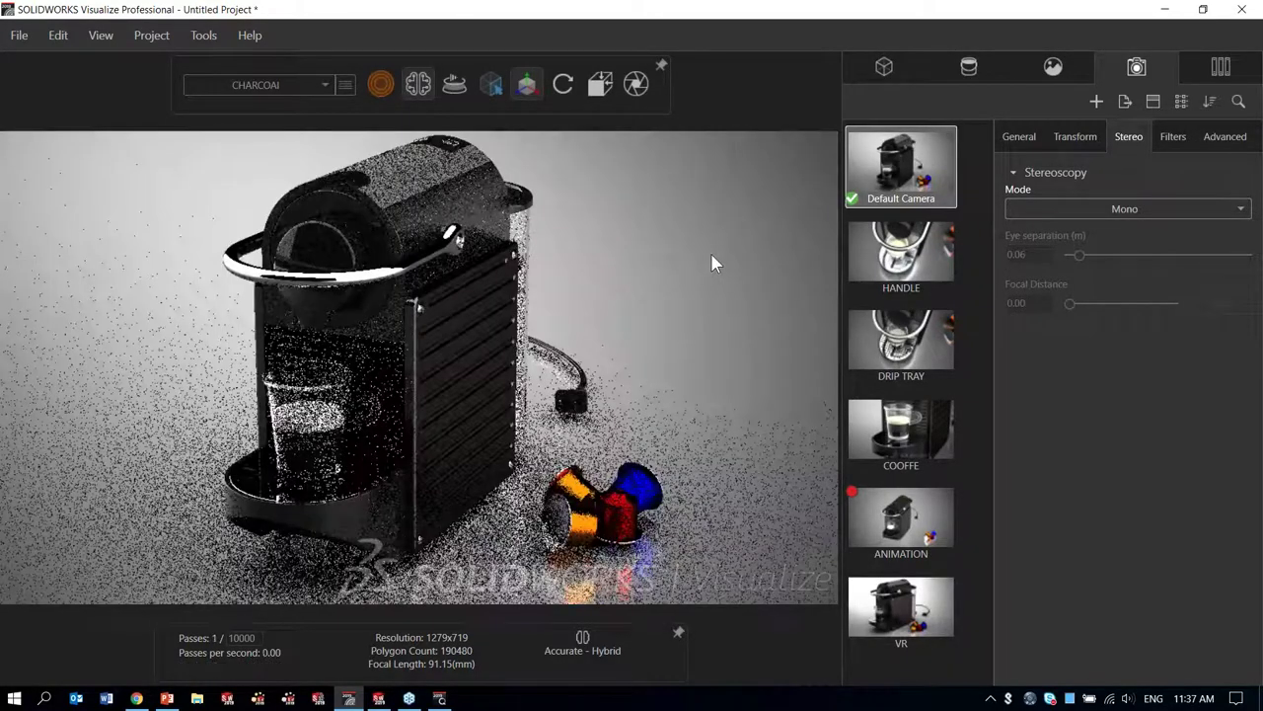
{"action": "key", "text": "Down"}
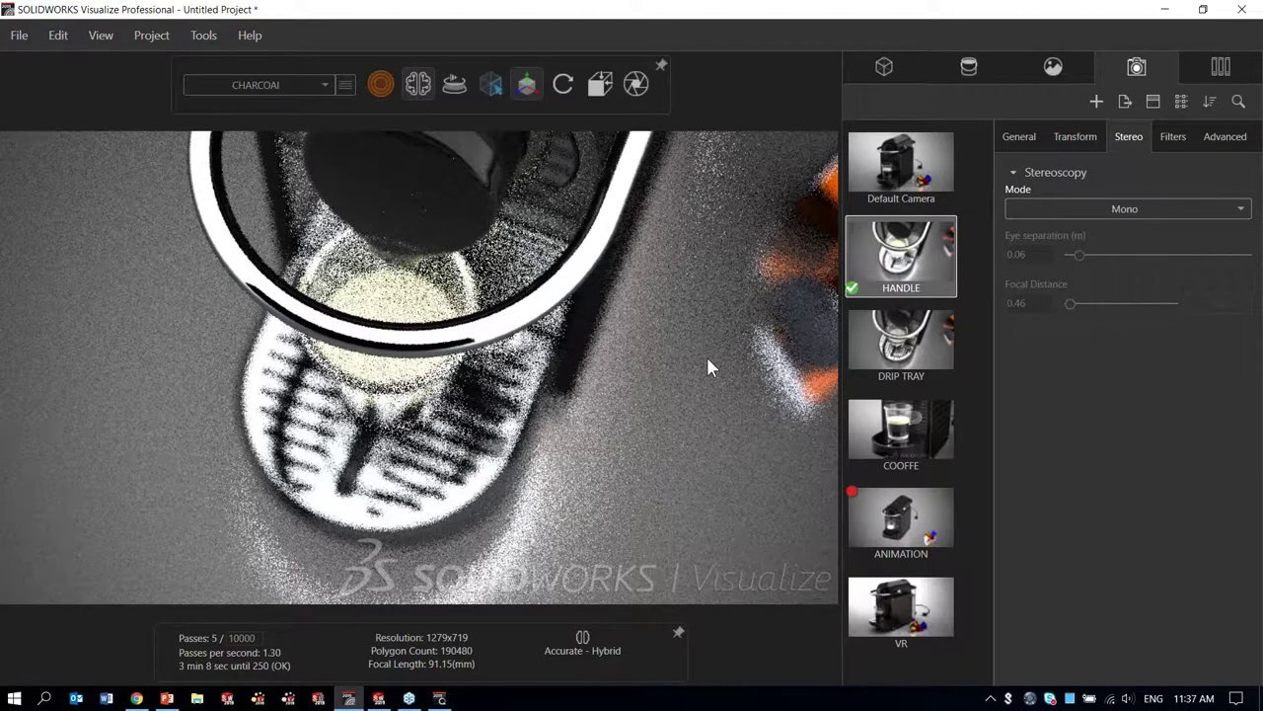
{"action": "key", "text": "Down"}
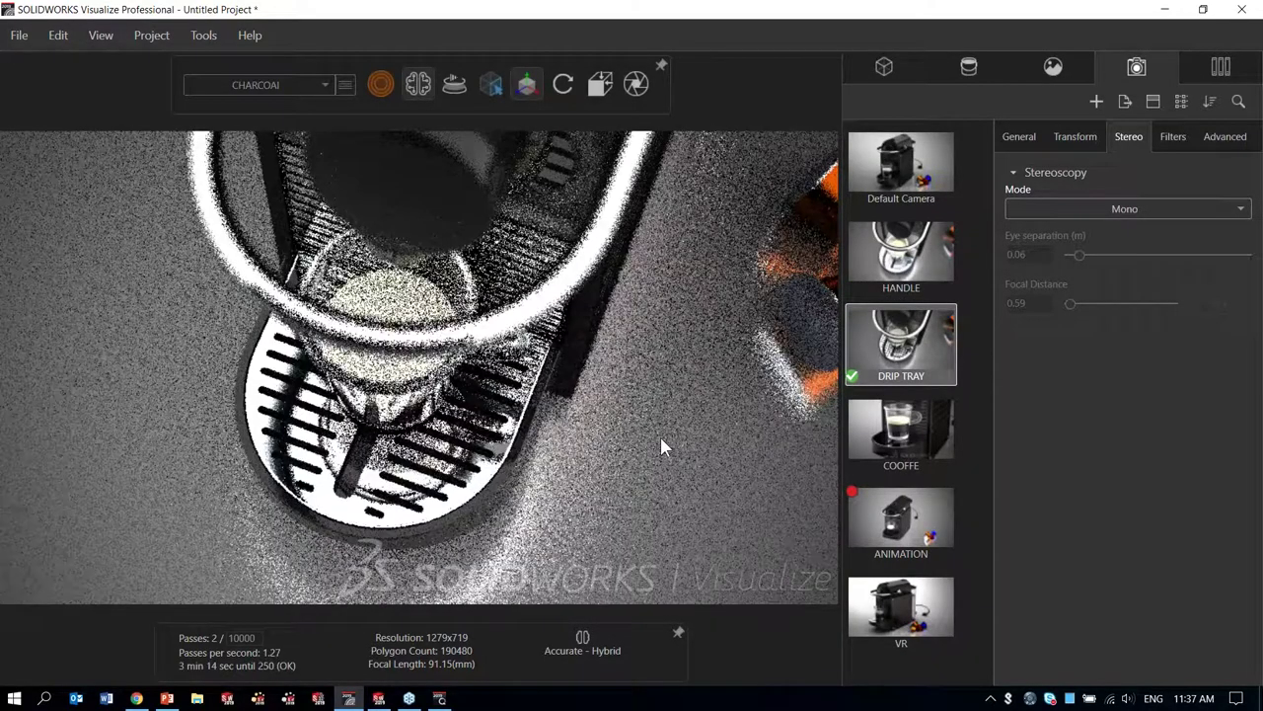
{"action": "key", "text": "Down"}
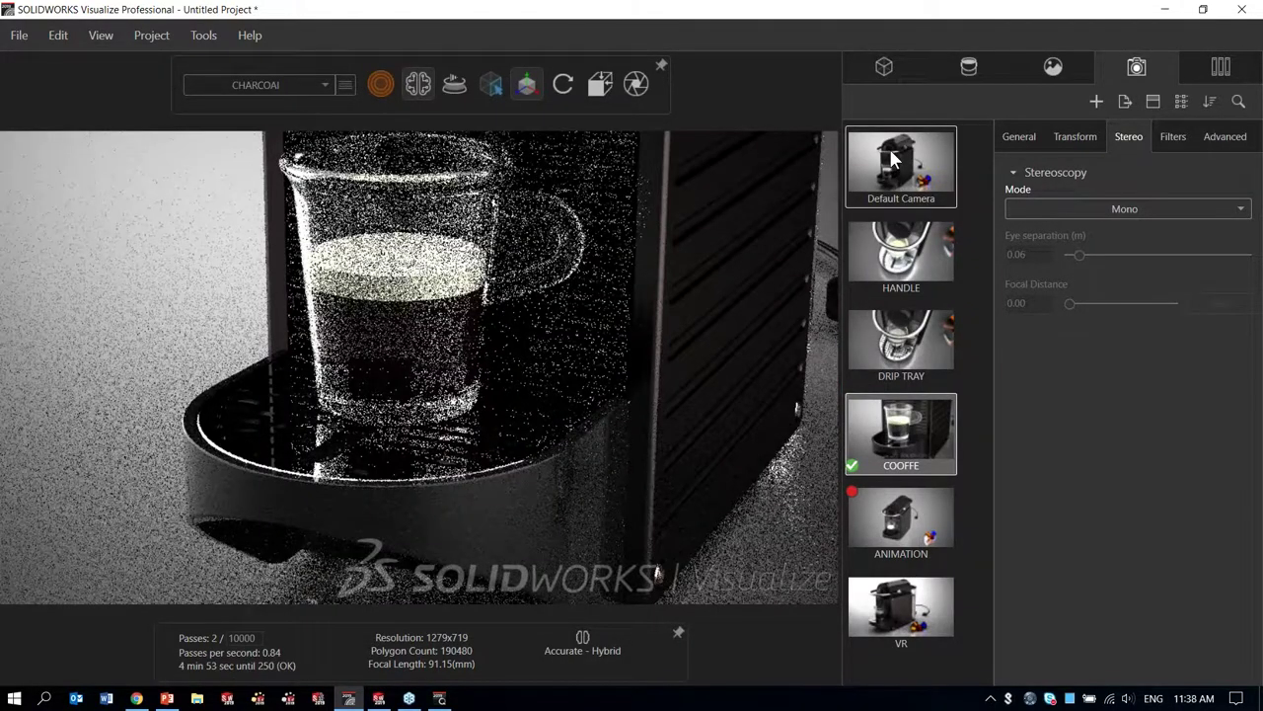
{"action": "left_click", "coordinate": [893, 158]}
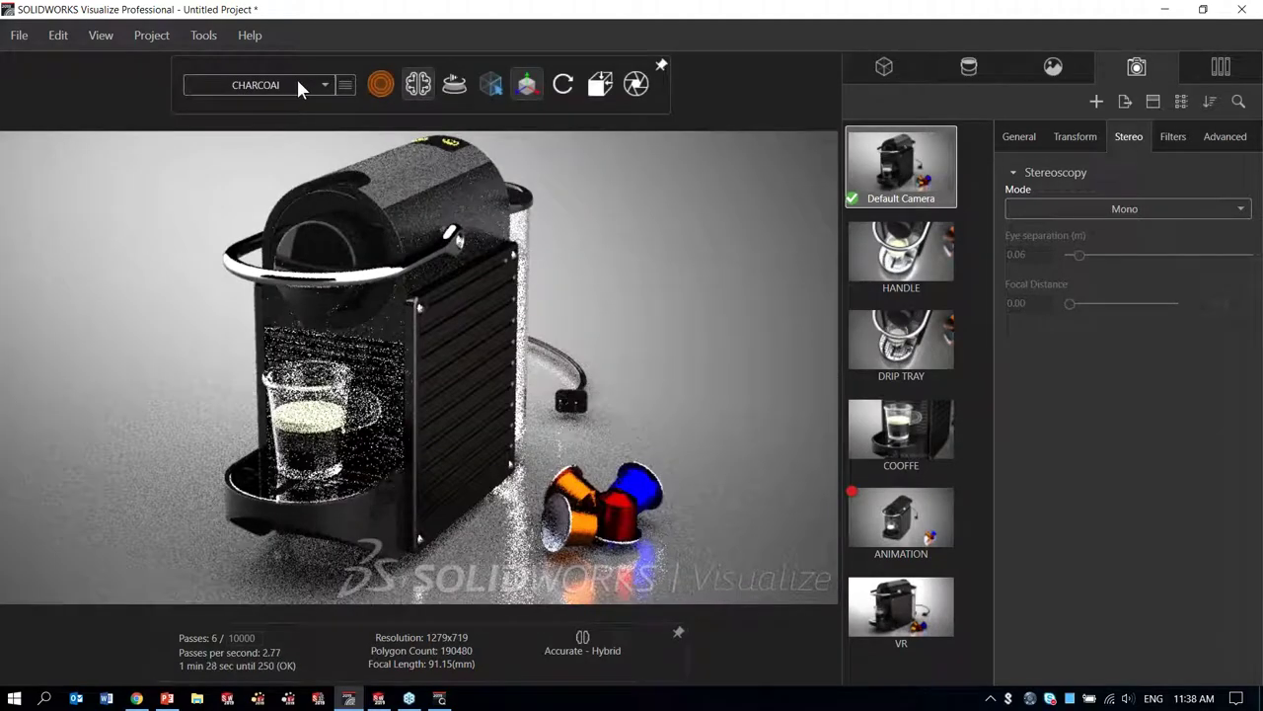
{"action": "left_click", "coordinate": [299, 86]}
{"action": "left_click", "coordinate": [266, 124]}
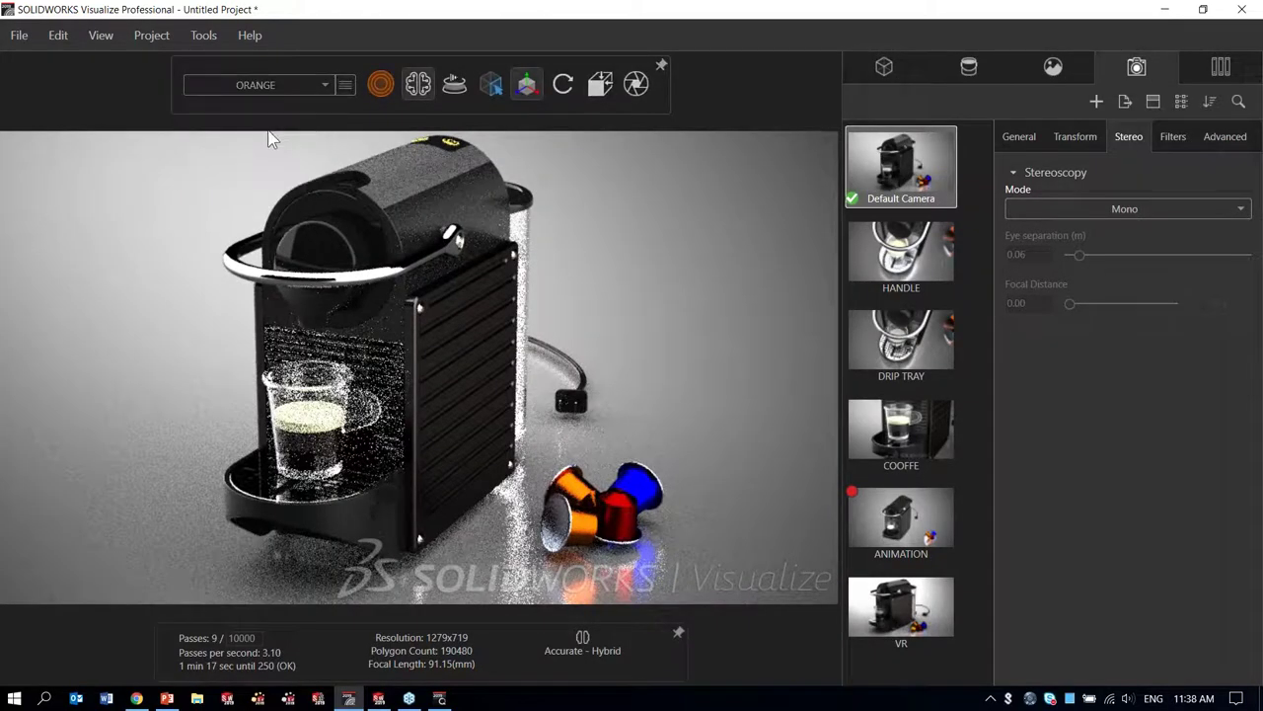
{"action": "left_click", "coordinate": [276, 83]}
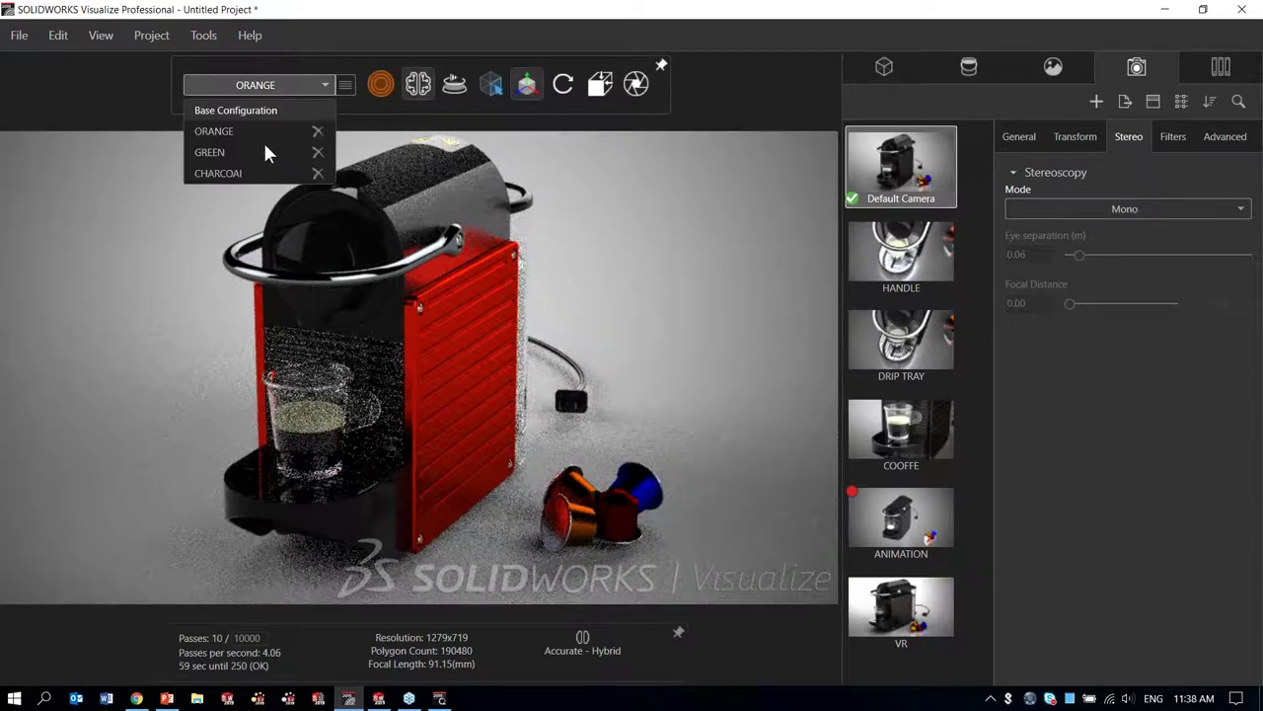
{"action": "left_click", "coordinate": [264, 152]}
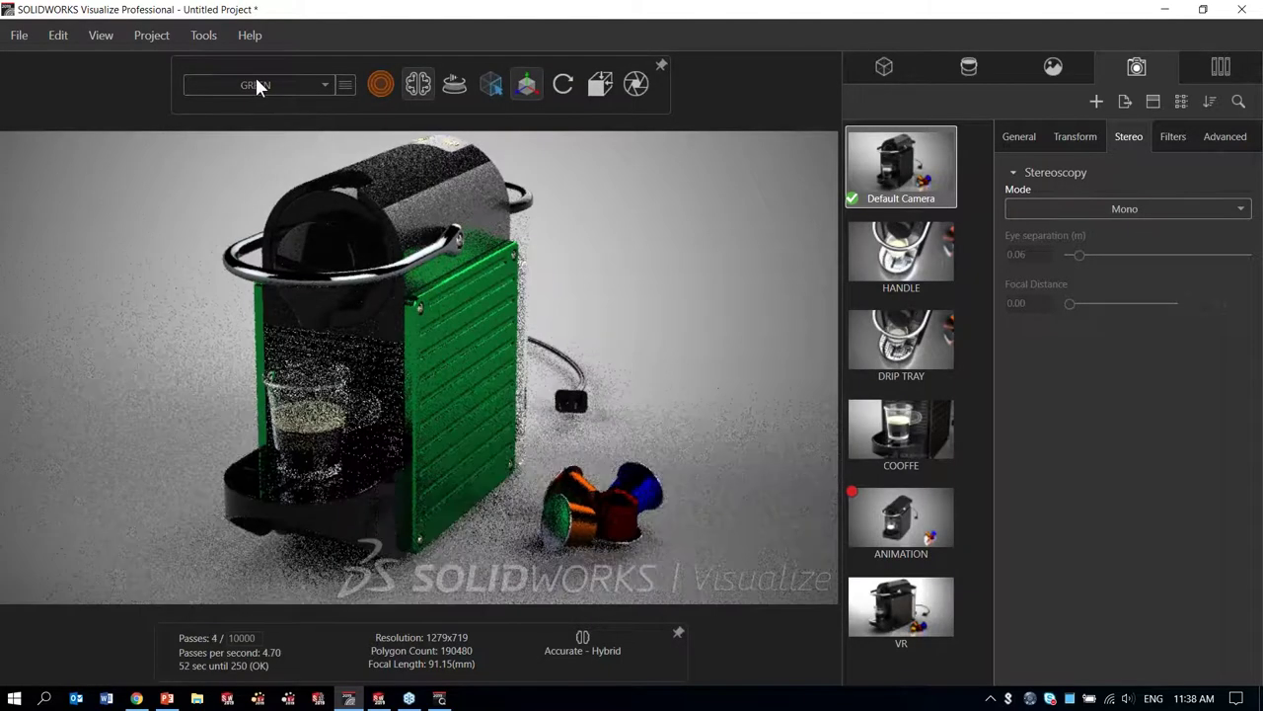
{"action": "left_click", "coordinate": [255, 86]}
{"action": "left_click", "coordinate": [249, 169]}
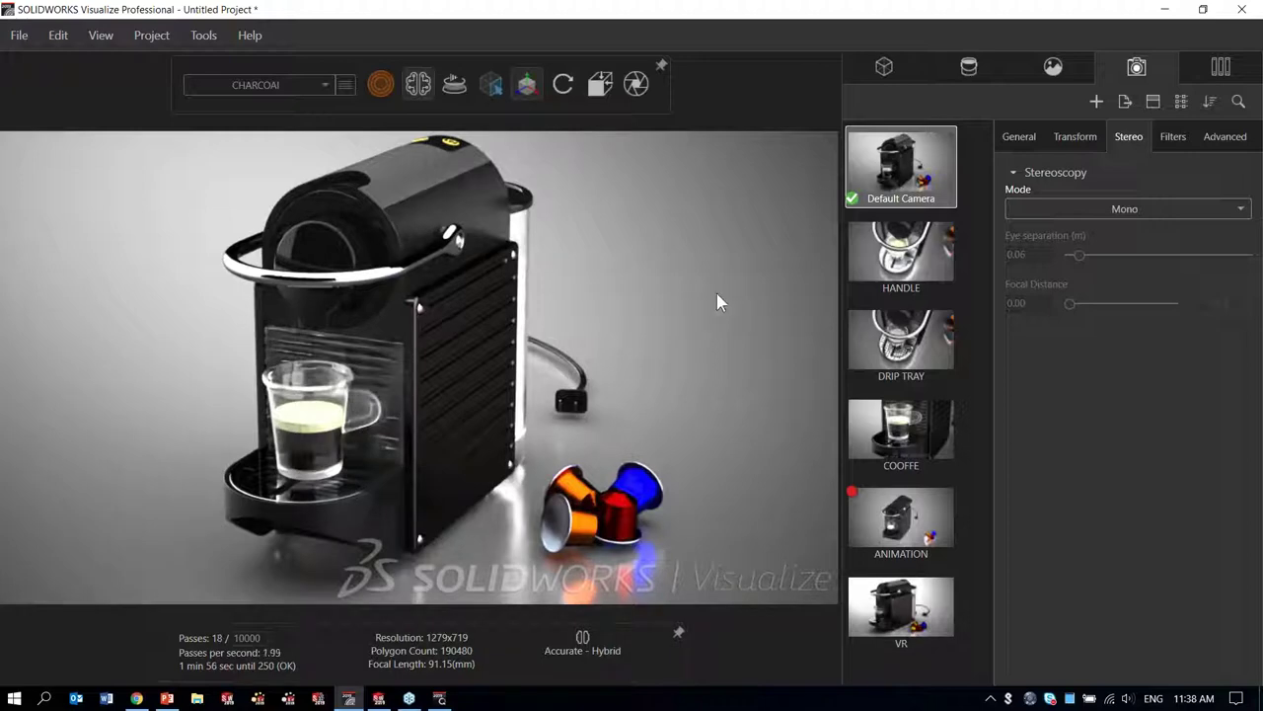
{"action": "left_click", "coordinate": [439, 699]}
Step: Nudge the render queue window right, scroll its queued espresso maker jobs, and return to the PowerPoint slide show
{"action": "left_click_drag", "start_coordinate": [352, 32], "coordinate": [378, 26]}
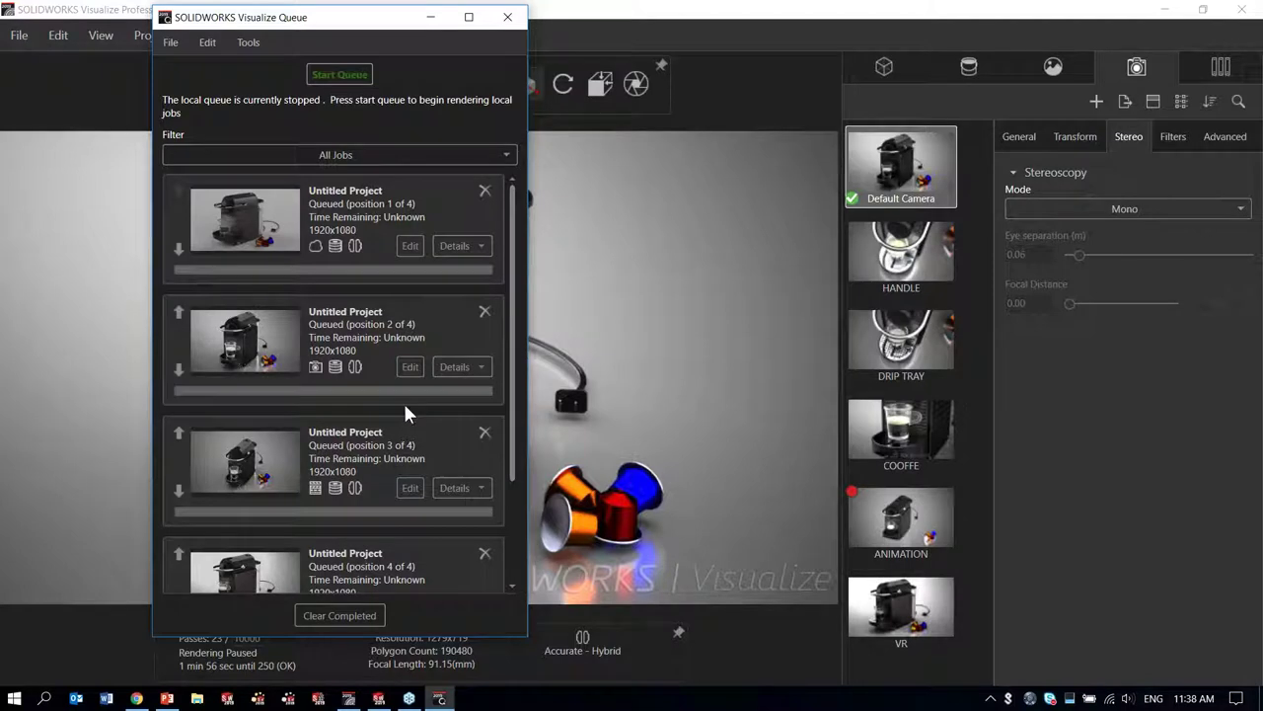
{"action": "scroll", "coordinate": [403, 400], "scroll_direction": "down", "scroll_amount": 2}
{"action": "scroll", "coordinate": [416, 408], "scroll_direction": "up", "scroll_amount": 2}
{"action": "mouse_move", "coordinate": [168, 698]}
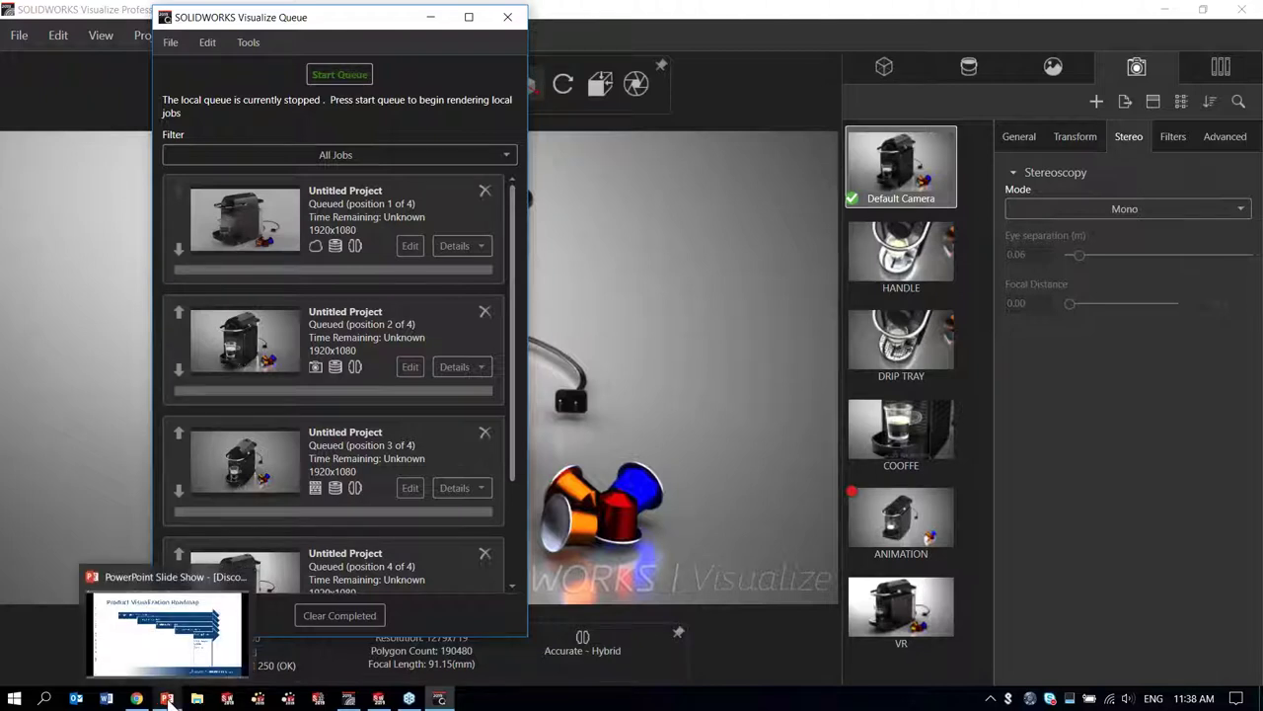
{"action": "left_click", "coordinate": [166, 627]}
Step: Advance from slide 36 through the teal, black, front-view and coffee cup renders to slide 43, In Summary
{"action": "left_click", "coordinate": [371, 640]}
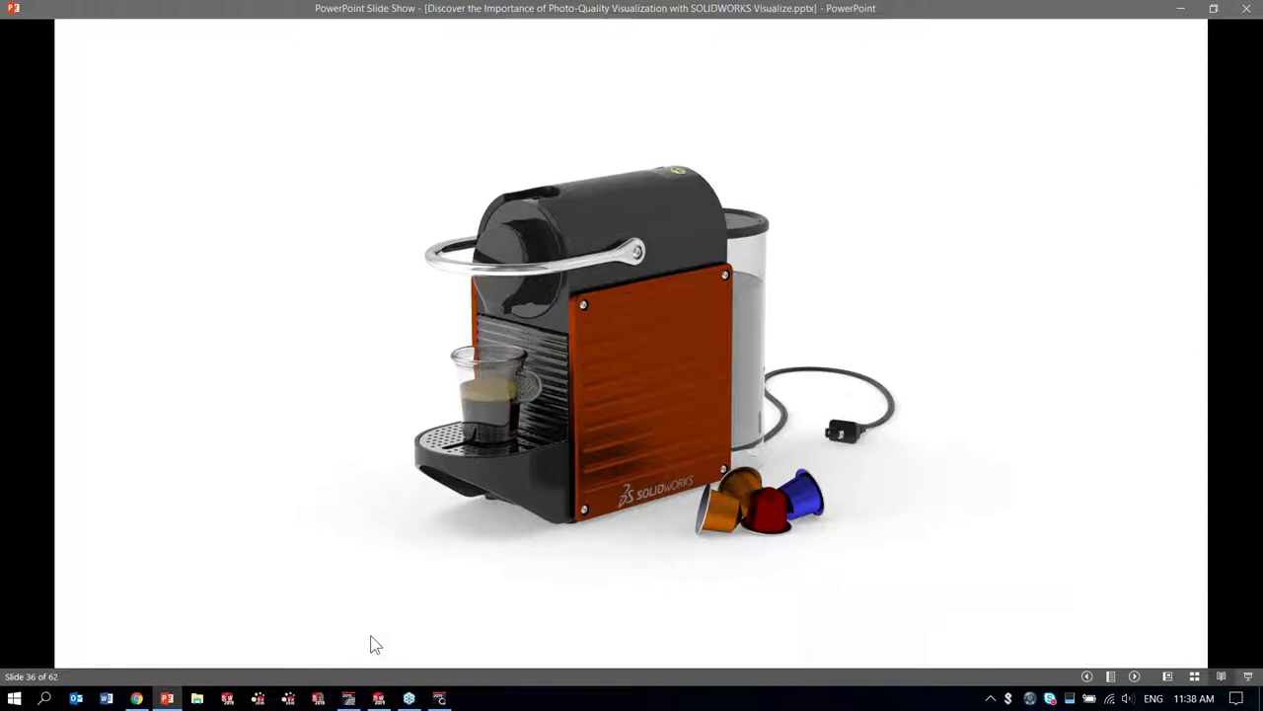
{"action": "key", "text": "Right"}
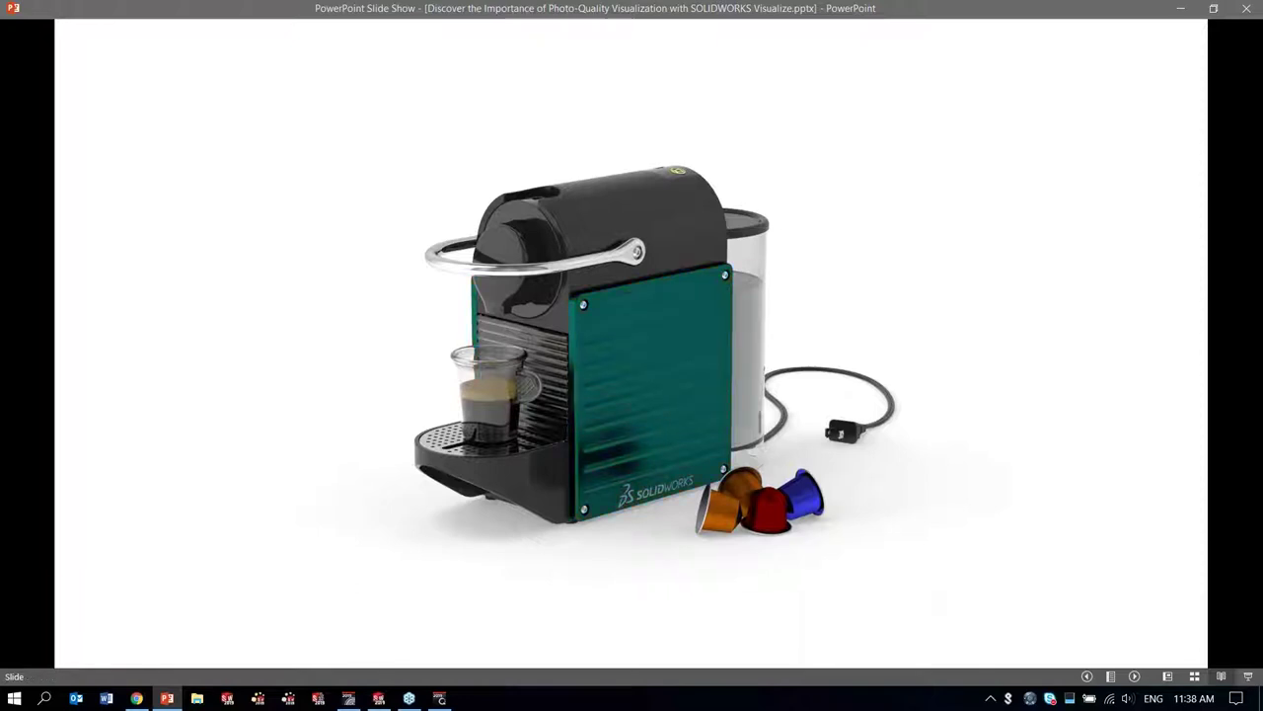
{"action": "key", "text": "Right"}
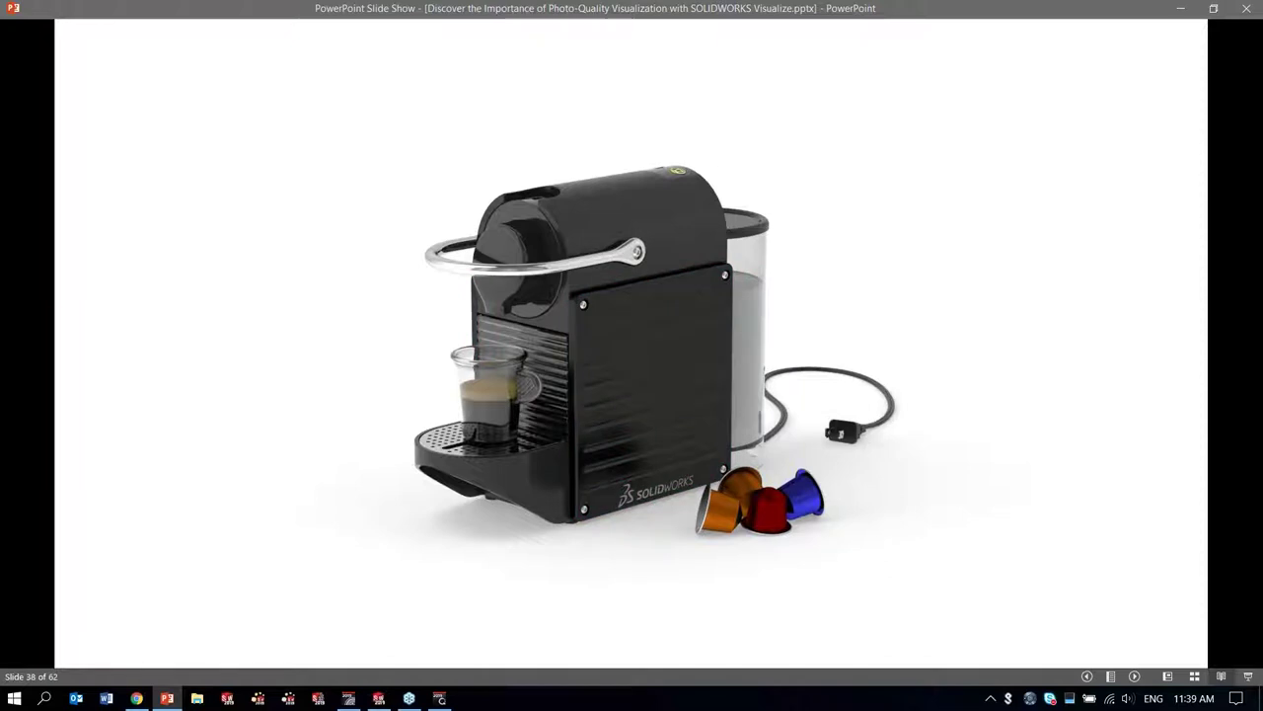
{"action": "key", "text": "Right"}
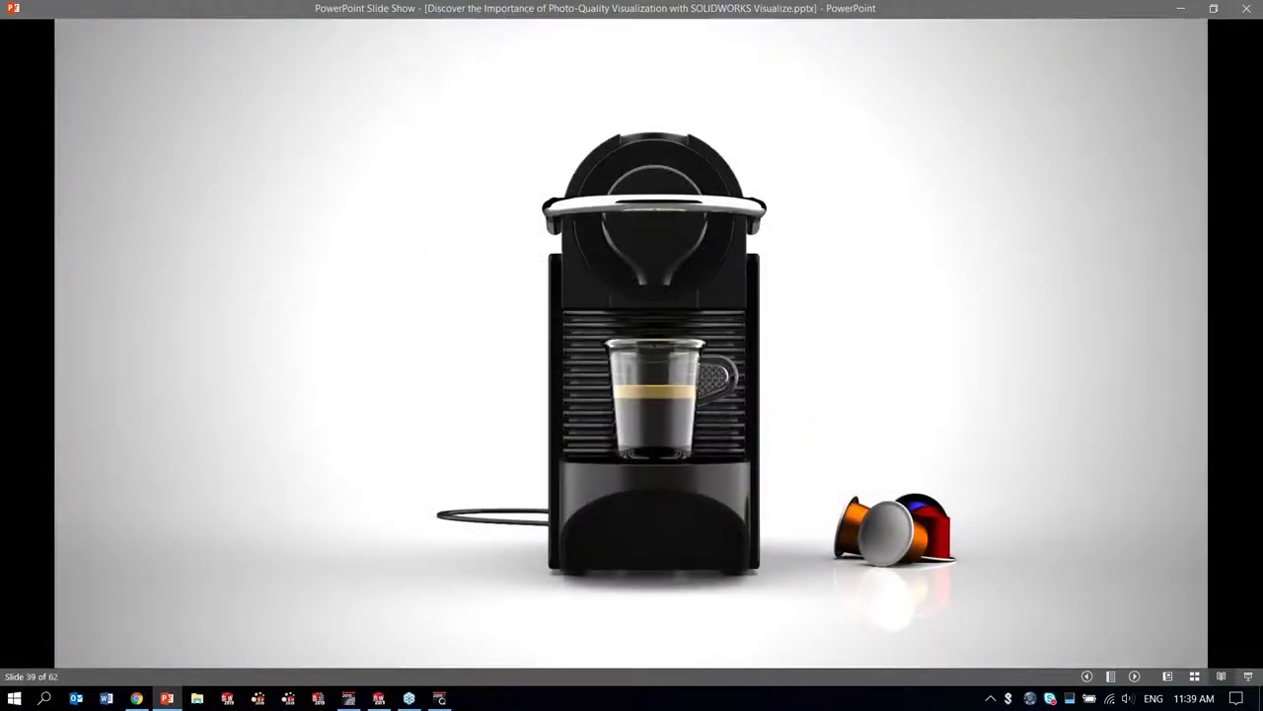
{"action": "key", "text": "Right"}
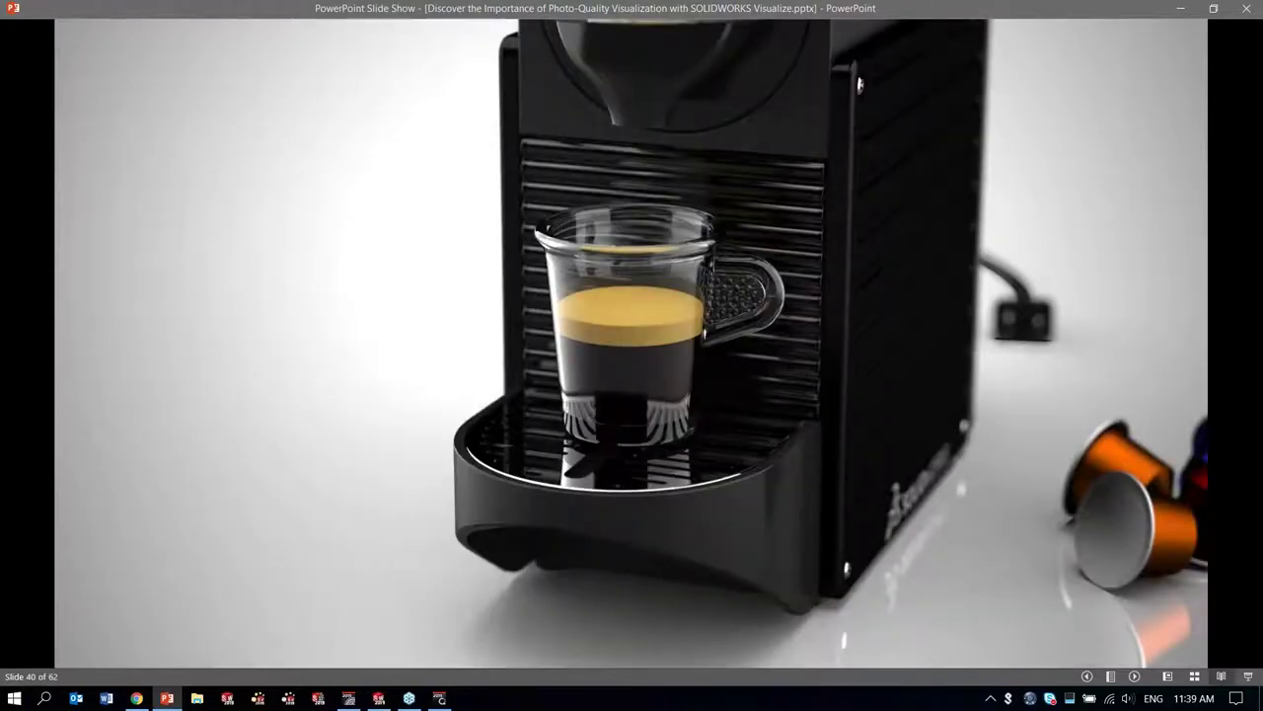
{"action": "key", "text": "Right"}
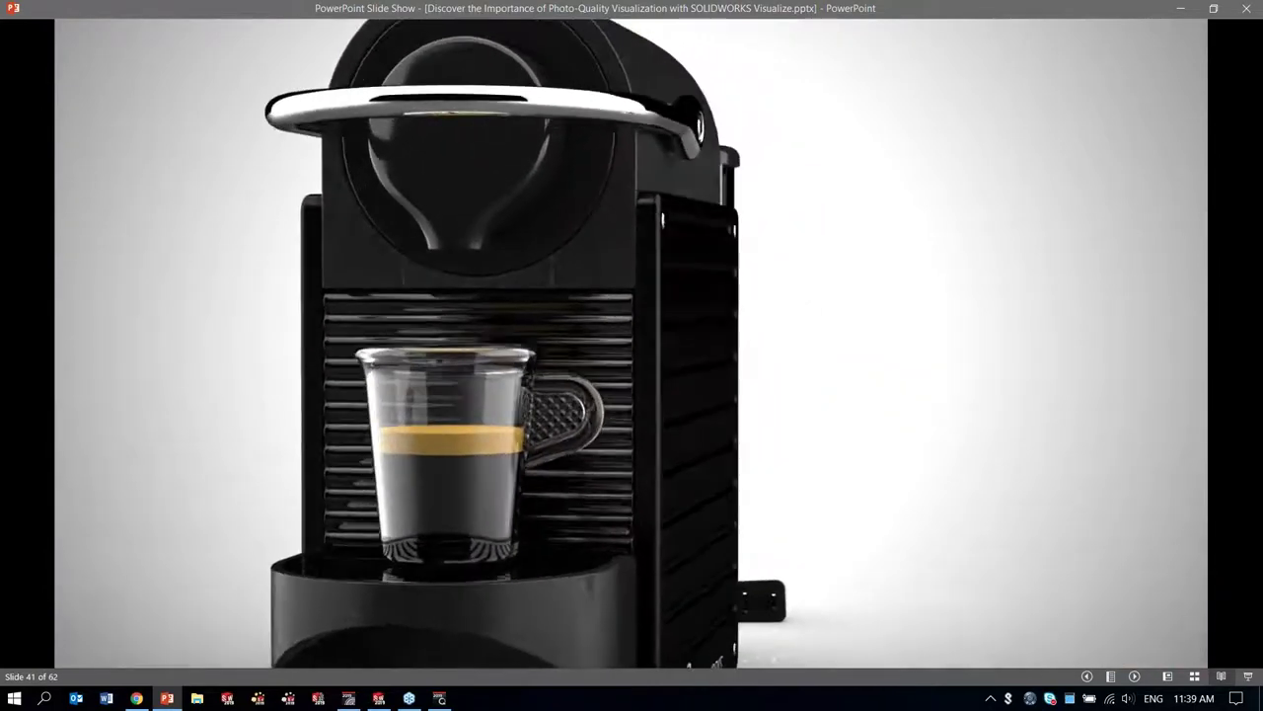
{"action": "key", "text": "Right"}
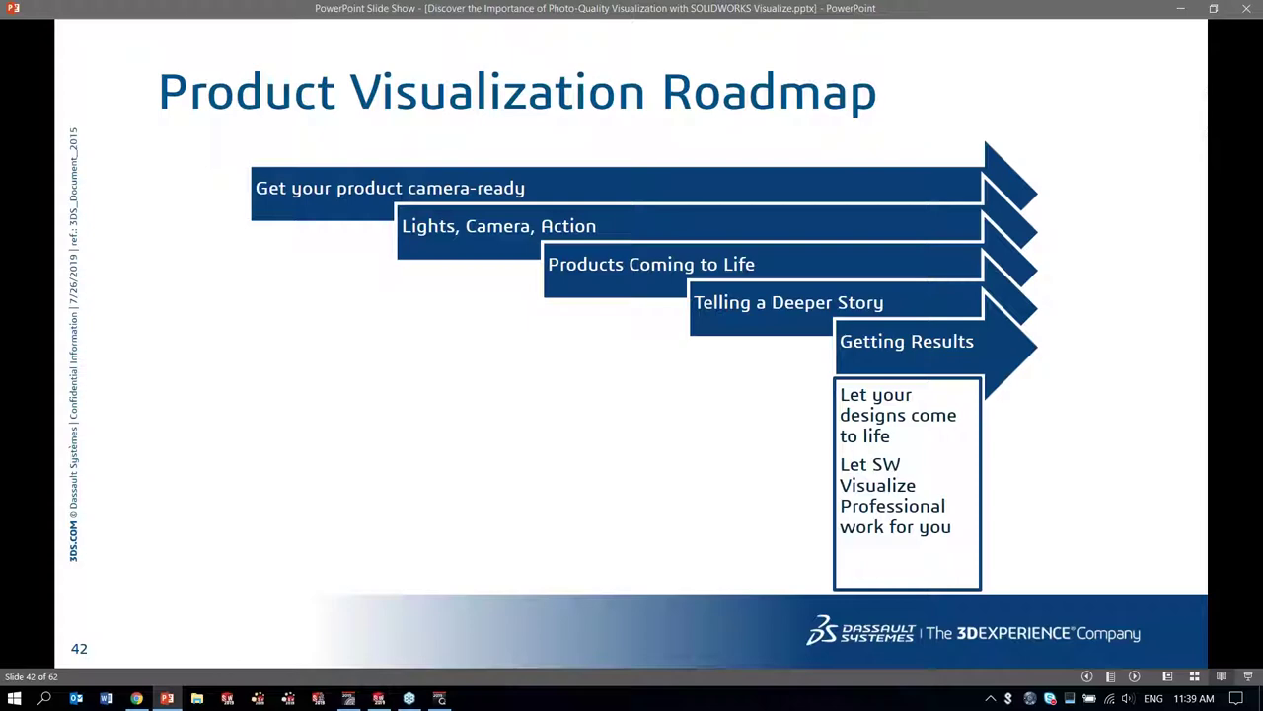
{"action": "key", "text": "Right"}
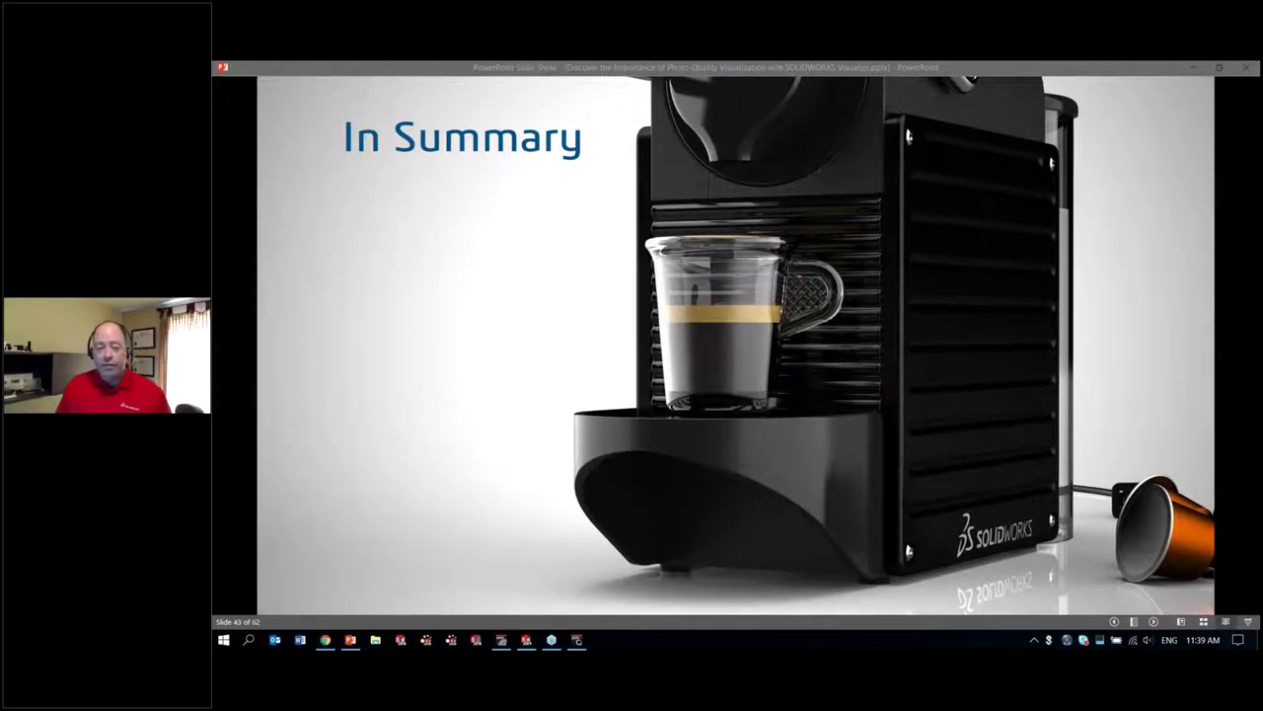
Step: Reveal the roadmap steps from 'Get your product camera-ready' to 'Getting Results', then advance to slide 45, AI Denoiser
{"action": "left_click", "coordinate": [351, 361]}
{"action": "left_click", "coordinate": [351, 362]}
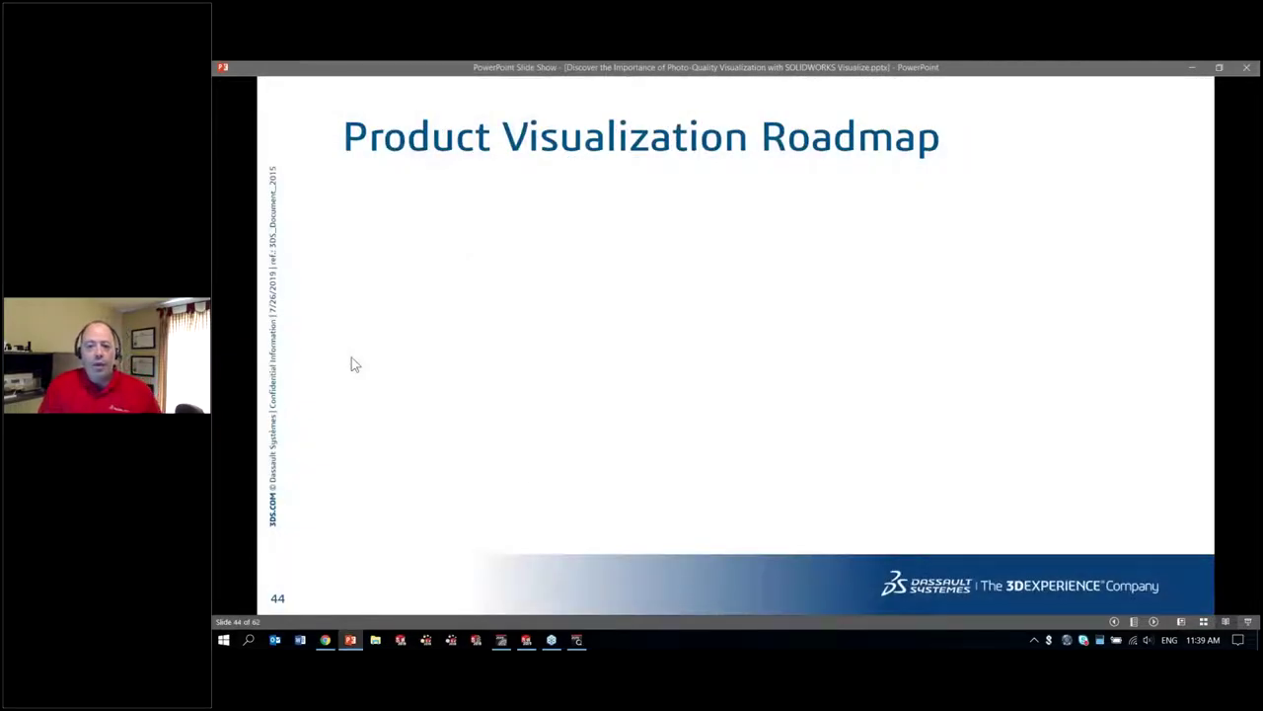
{"action": "left_click", "coordinate": [351, 361]}
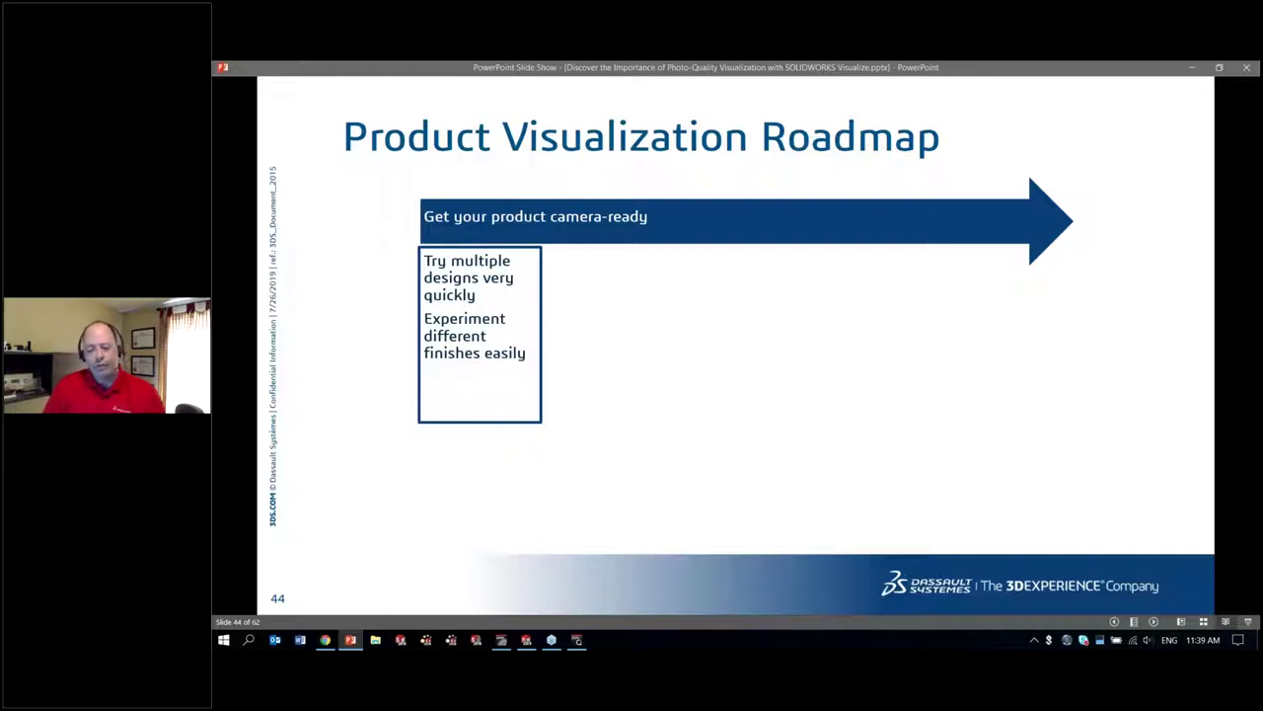
{"action": "key", "text": "Right"}
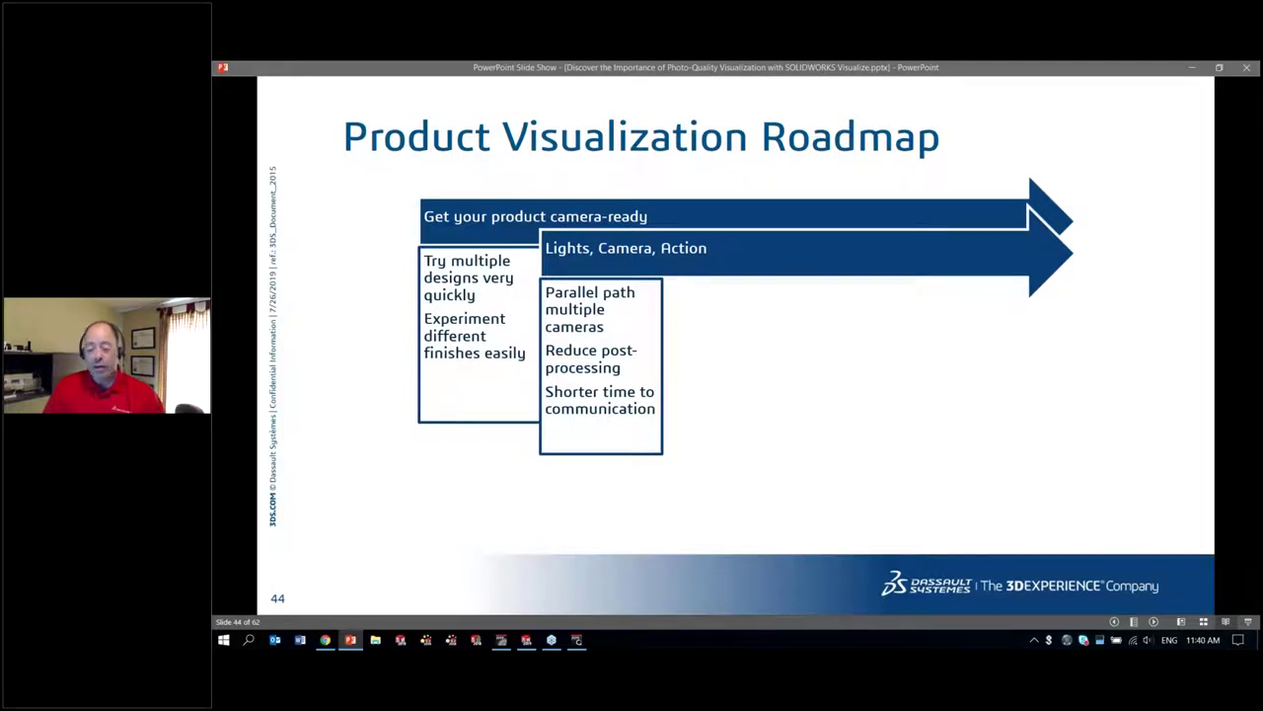
{"action": "key", "text": "Right"}
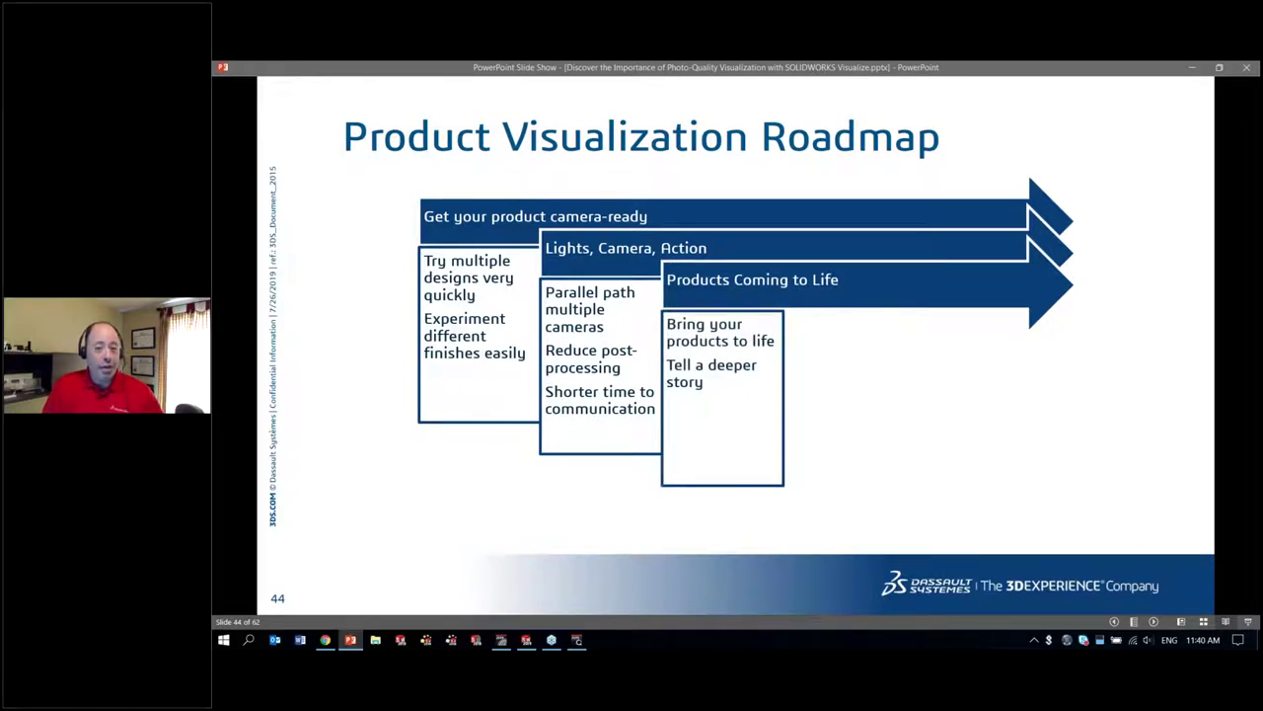
{"action": "key", "text": "Right"}
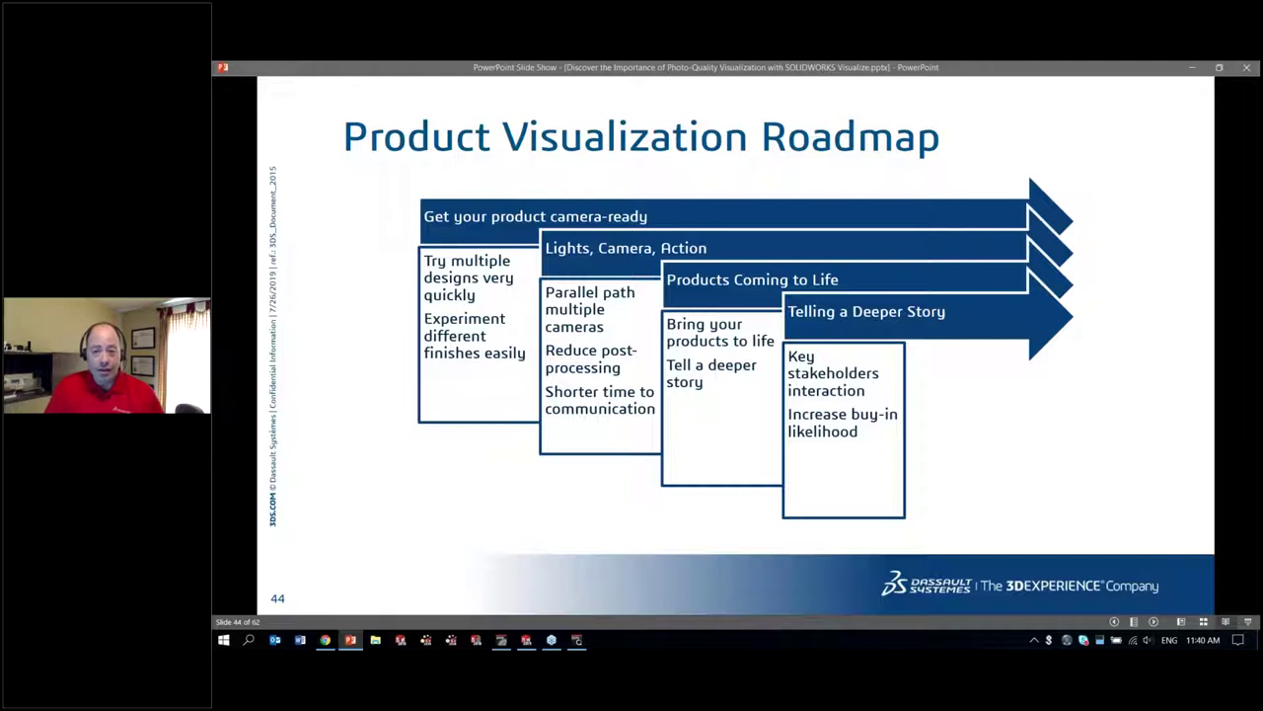
{"action": "key", "text": "Right"}
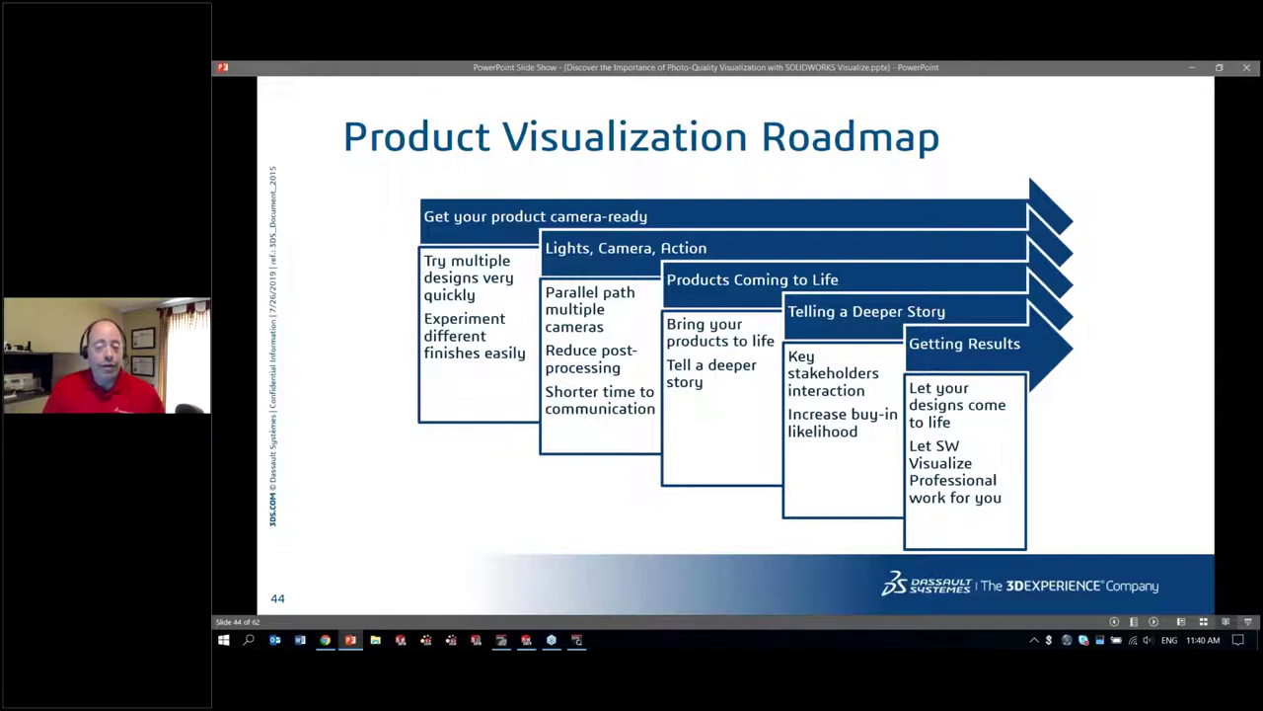
{"action": "key", "text": "Right"}
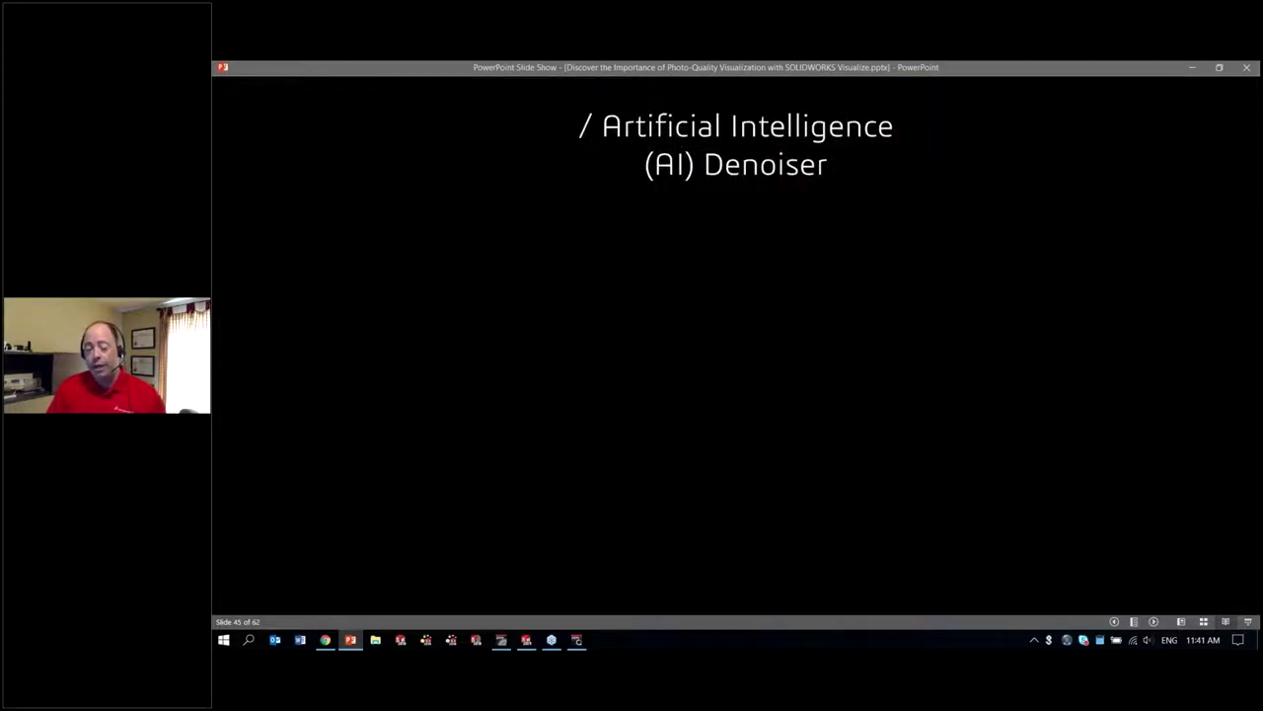
Step: Advance from slide 45 past the materials and cloud library slides to slide 48
{"action": "key", "text": "Right"}
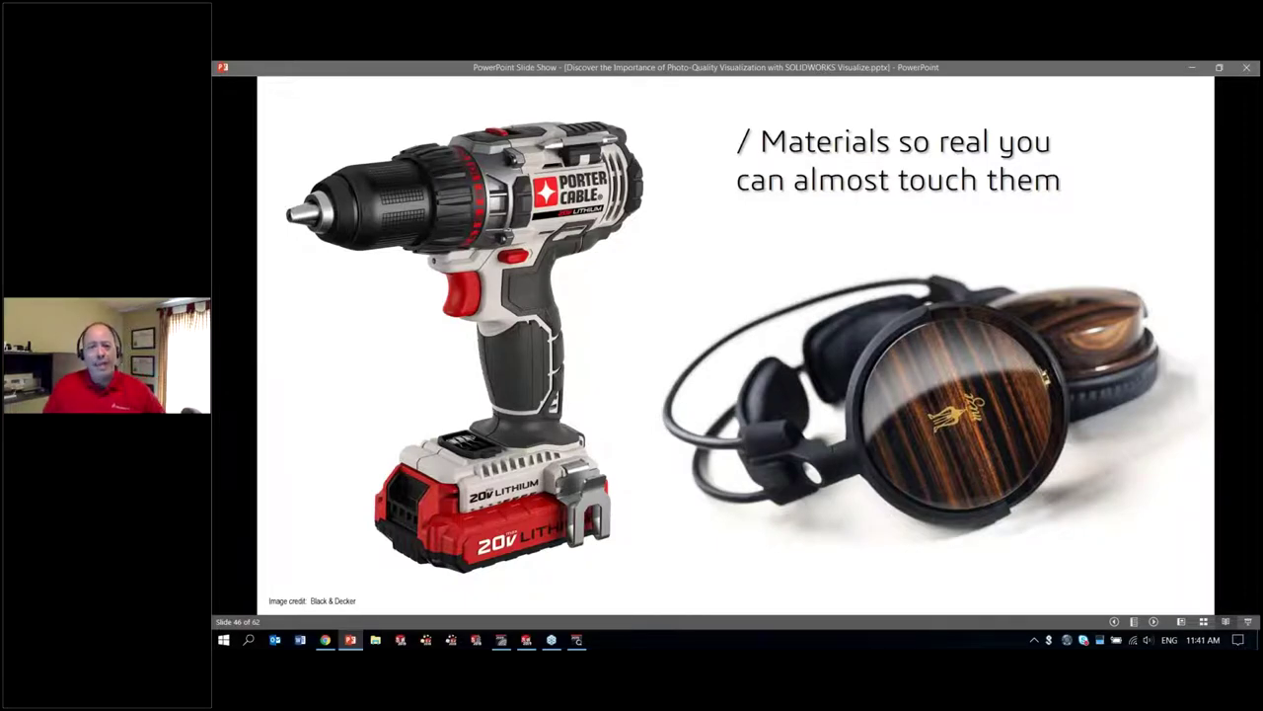
{"action": "key", "text": "Right"}
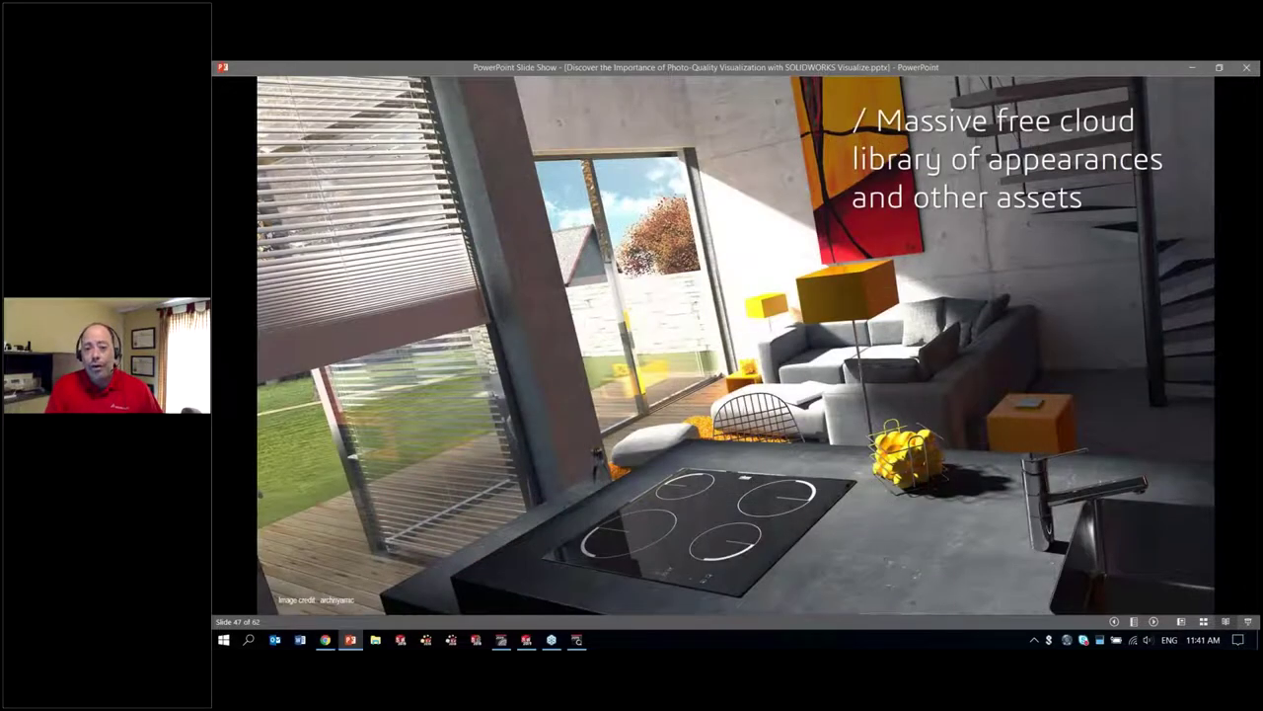
{"action": "key", "text": "Right"}
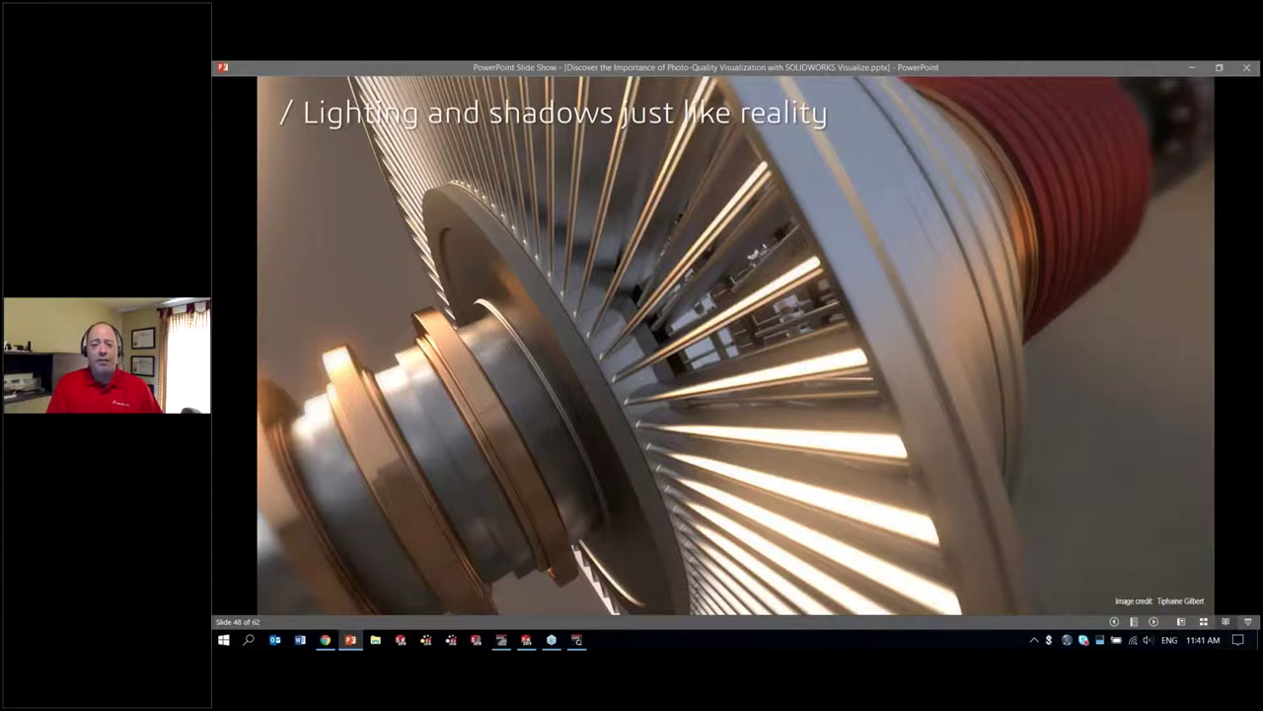
Step: Advance from slide 48 past complex scenes and camera filters to slide 51, Integrated Physics Engine (Pro)
{"action": "key", "text": "Right"}
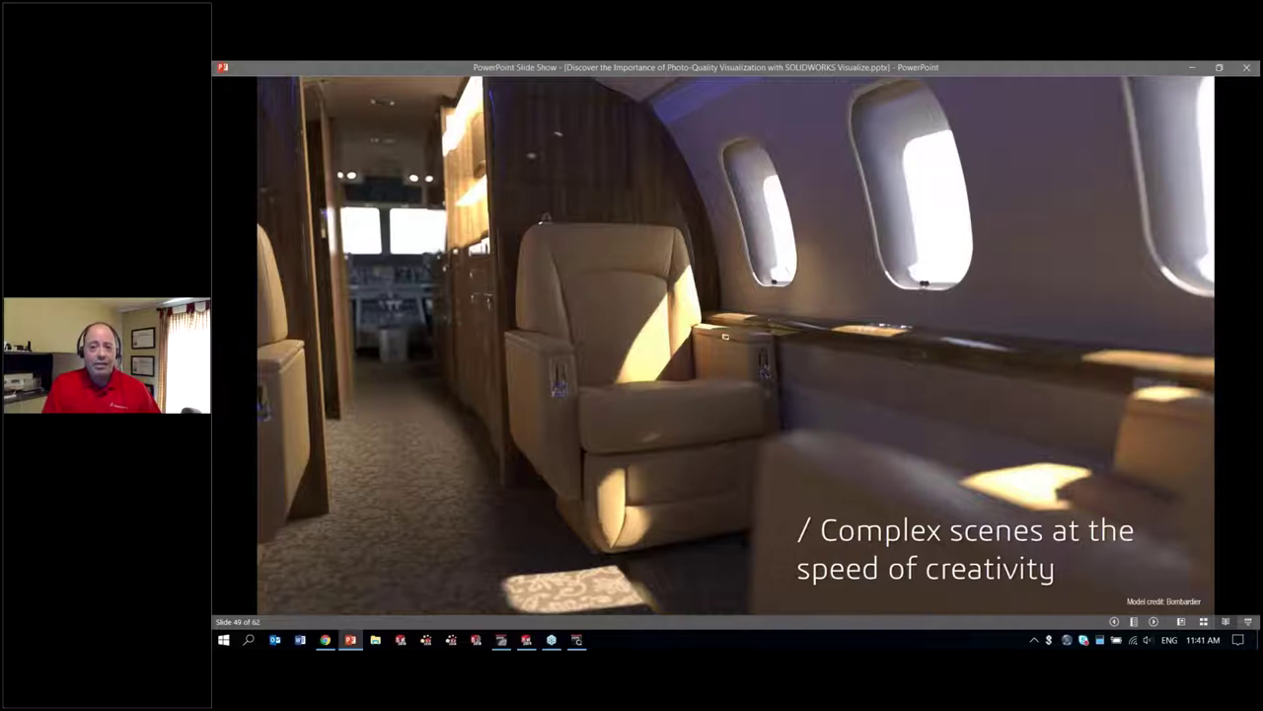
{"action": "key", "text": "Right"}
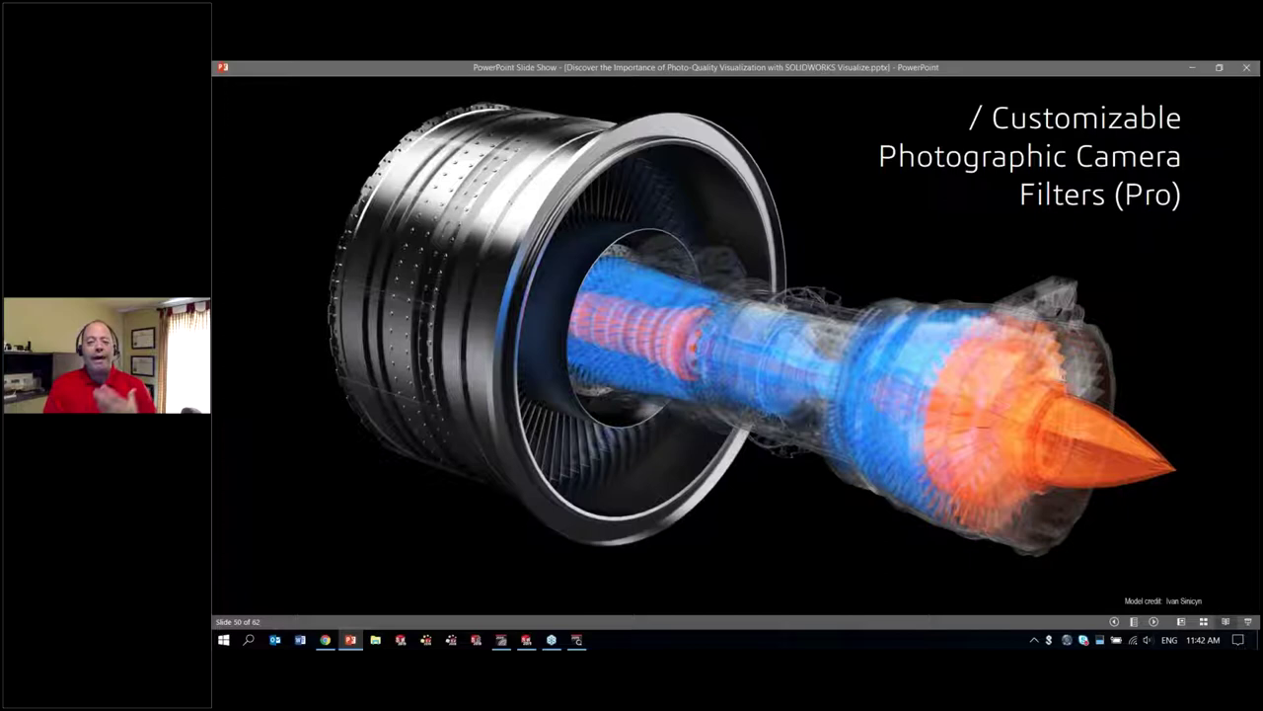
{"action": "key", "text": "Right"}
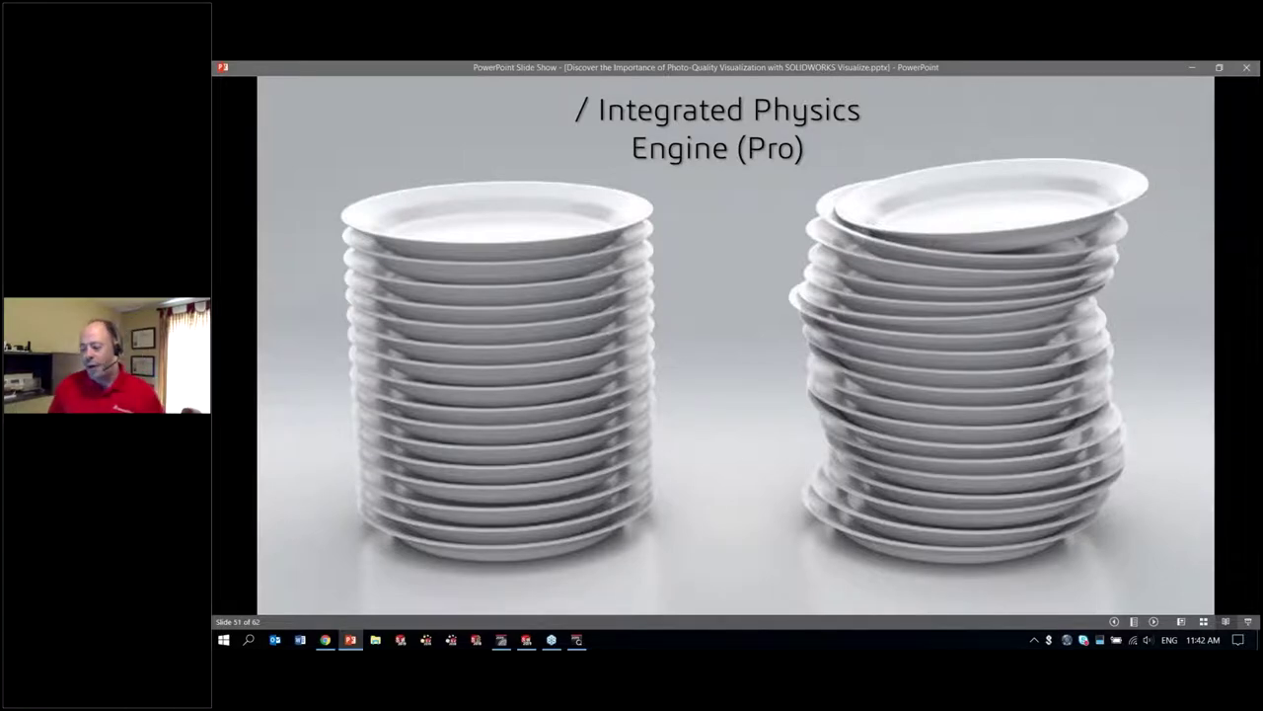
Step: Advance through Interior Panoramas, Create VR Content, Full Animation Suite and 360 spins to Video Decals
{"action": "key", "text": "Right"}
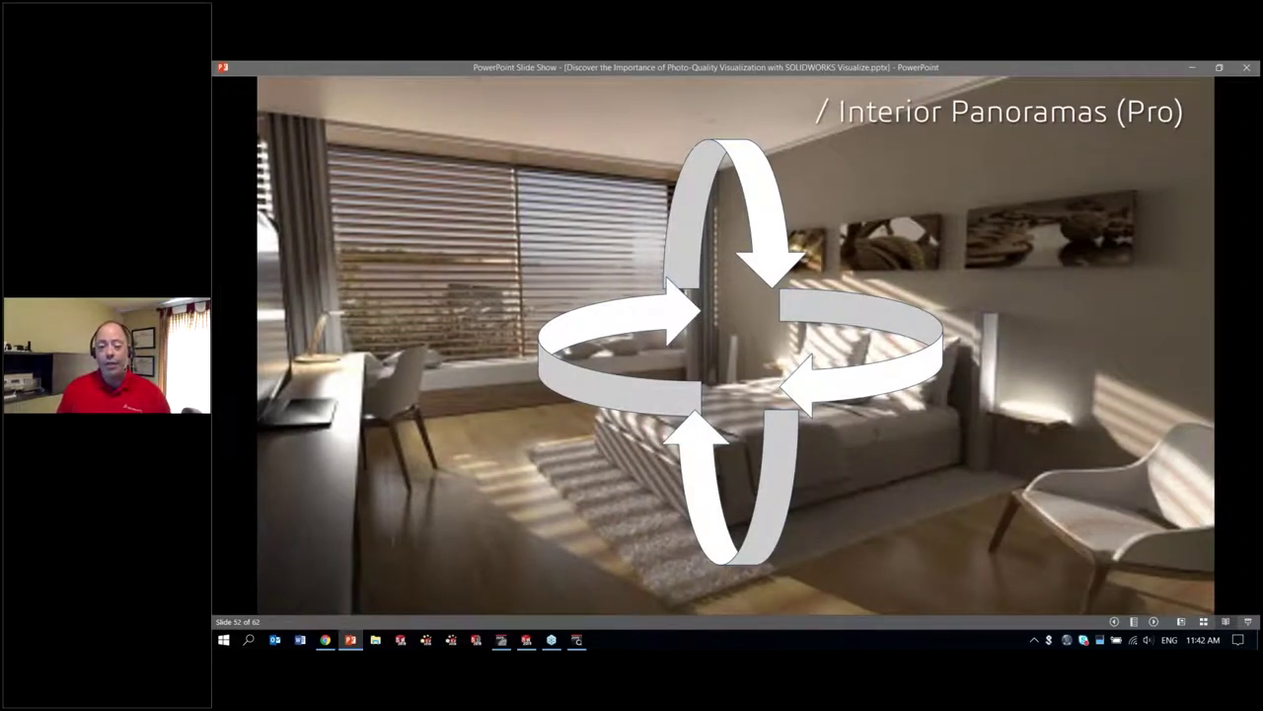
{"action": "key", "text": "Right"}
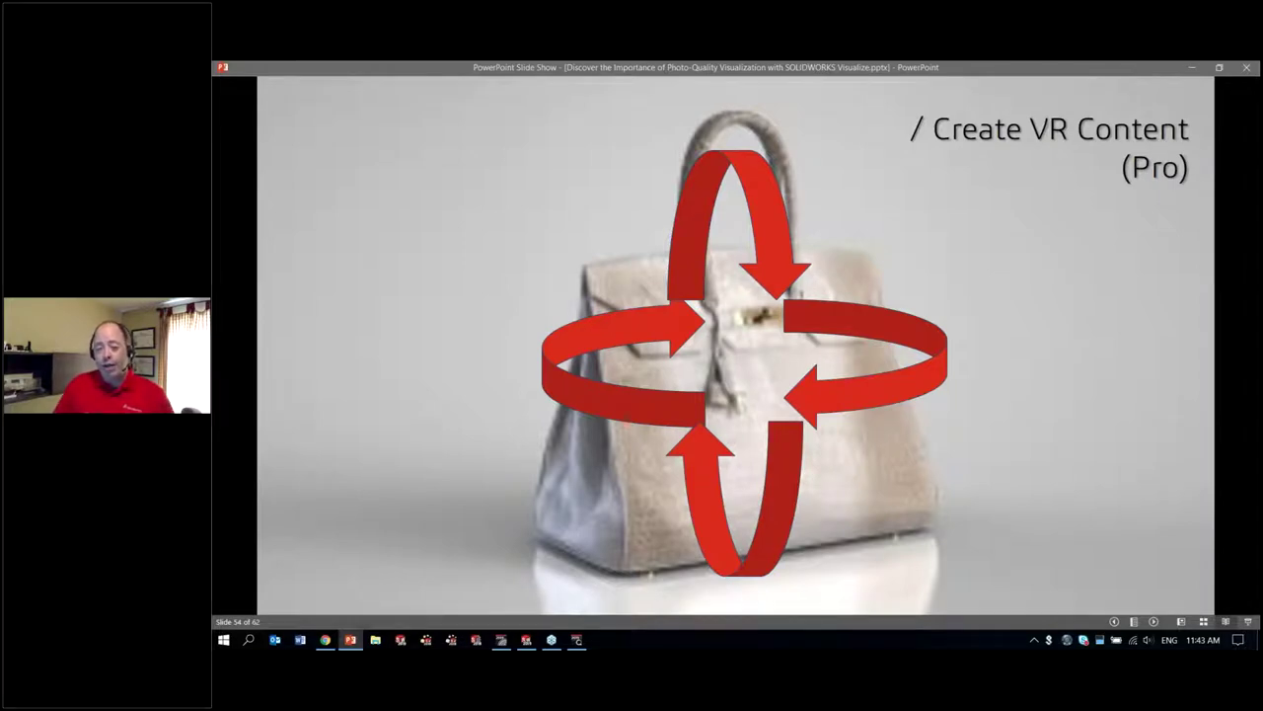
{"action": "key", "text": "Right"}
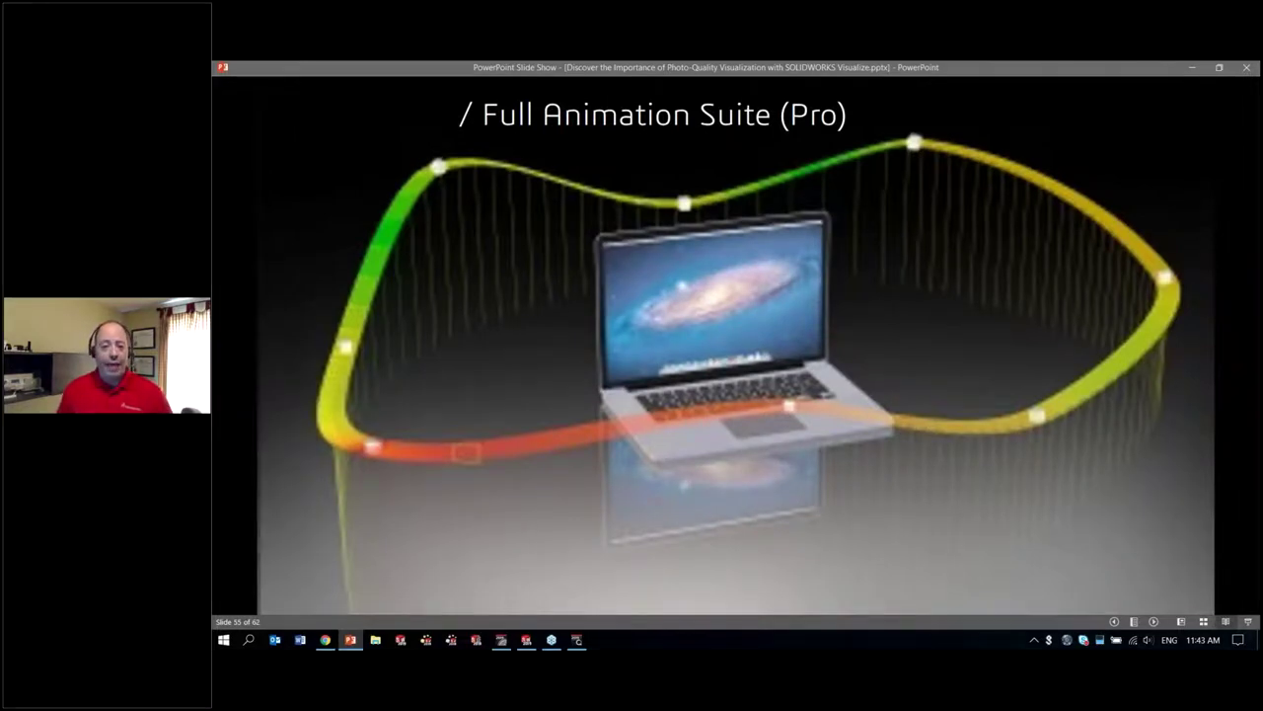
{"action": "key", "text": "Right"}
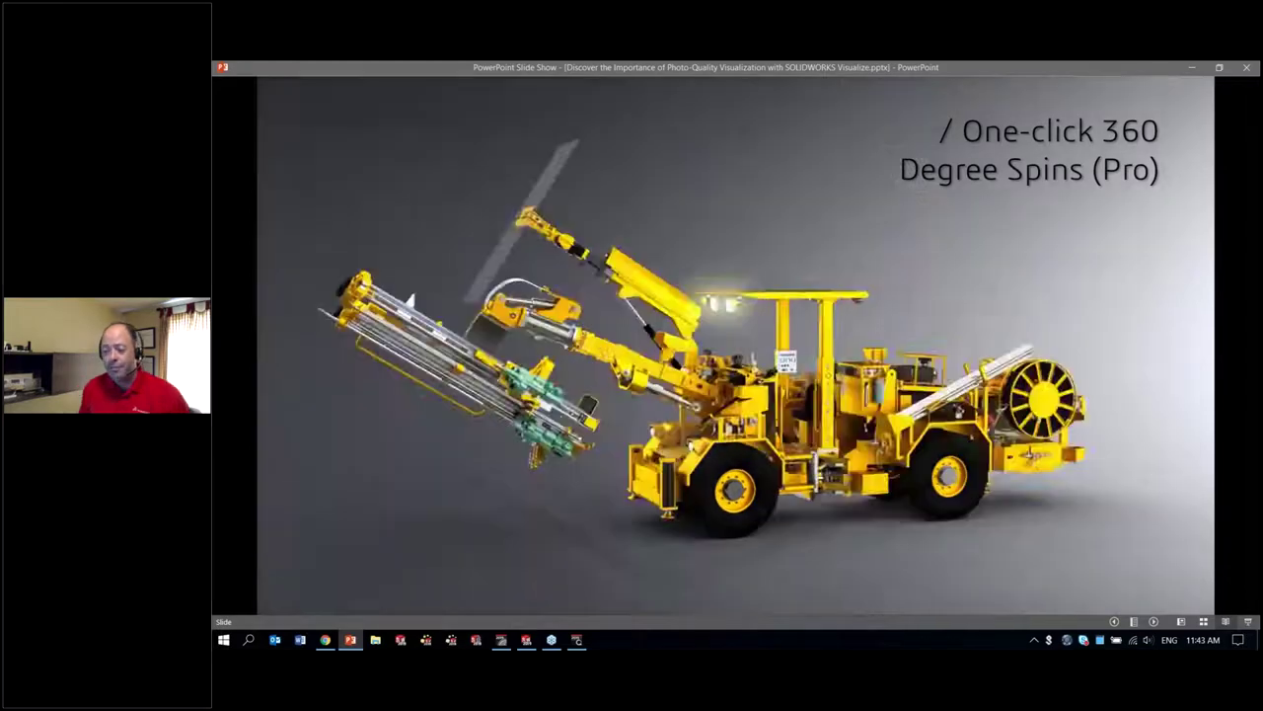
{"action": "key", "text": "Right"}
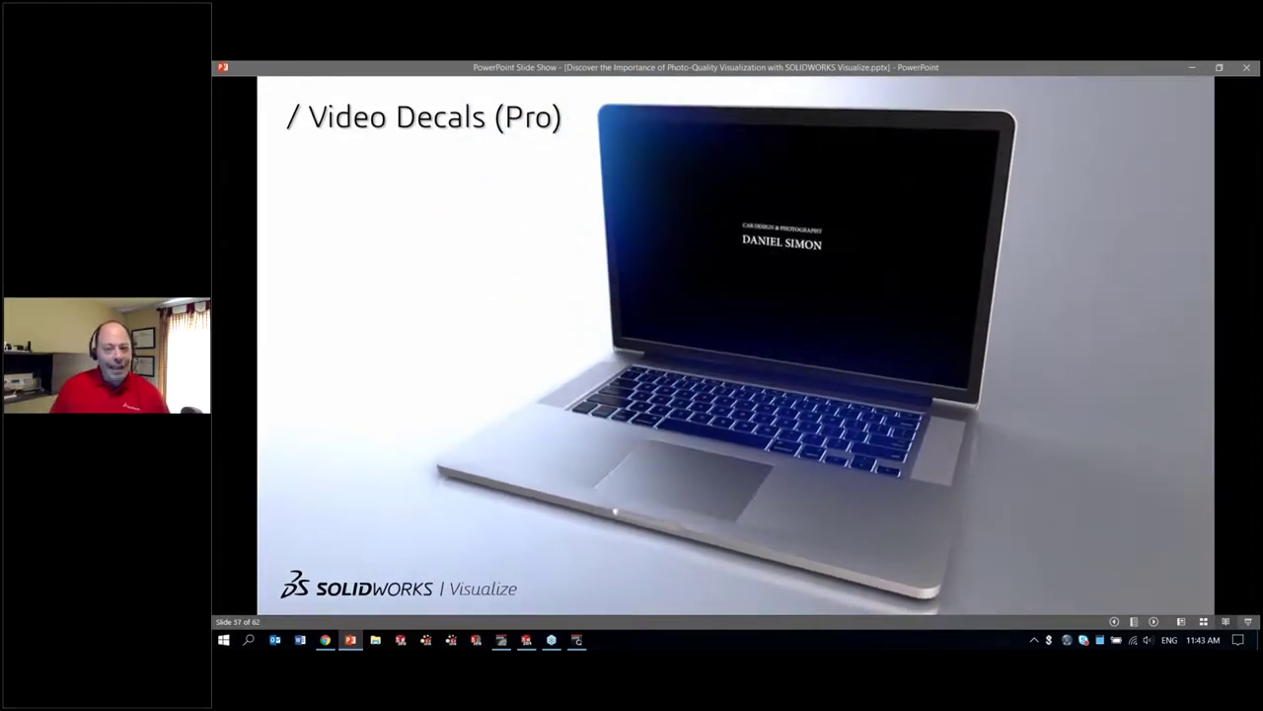
Step: Advance from slide 57 to slide 59, the Eastern Canada SOLIDWORKS Webinars slide with the QR code
{"action": "key", "text": "Right"}
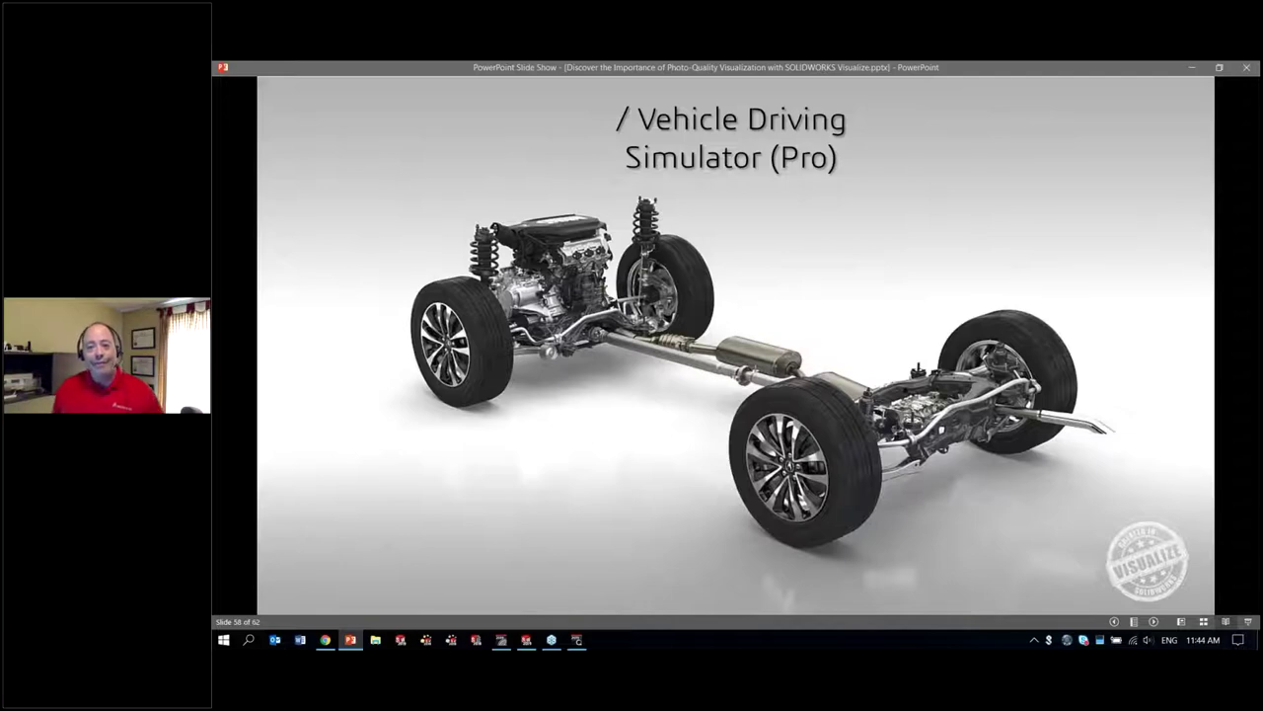
{"action": "key", "text": "Right"}
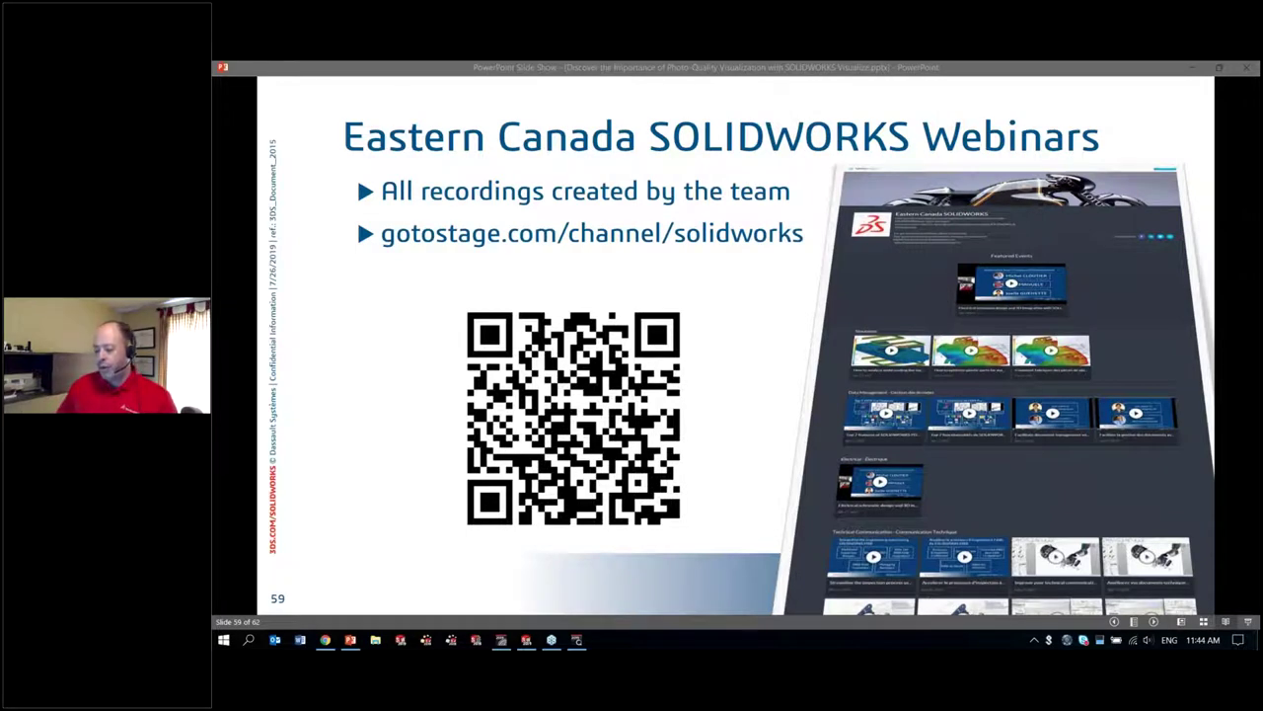
Step: Switch to Chrome and go to solidworks.com by typing 'sol' into the address bar
{"action": "left_click", "coordinate": [325, 641]}
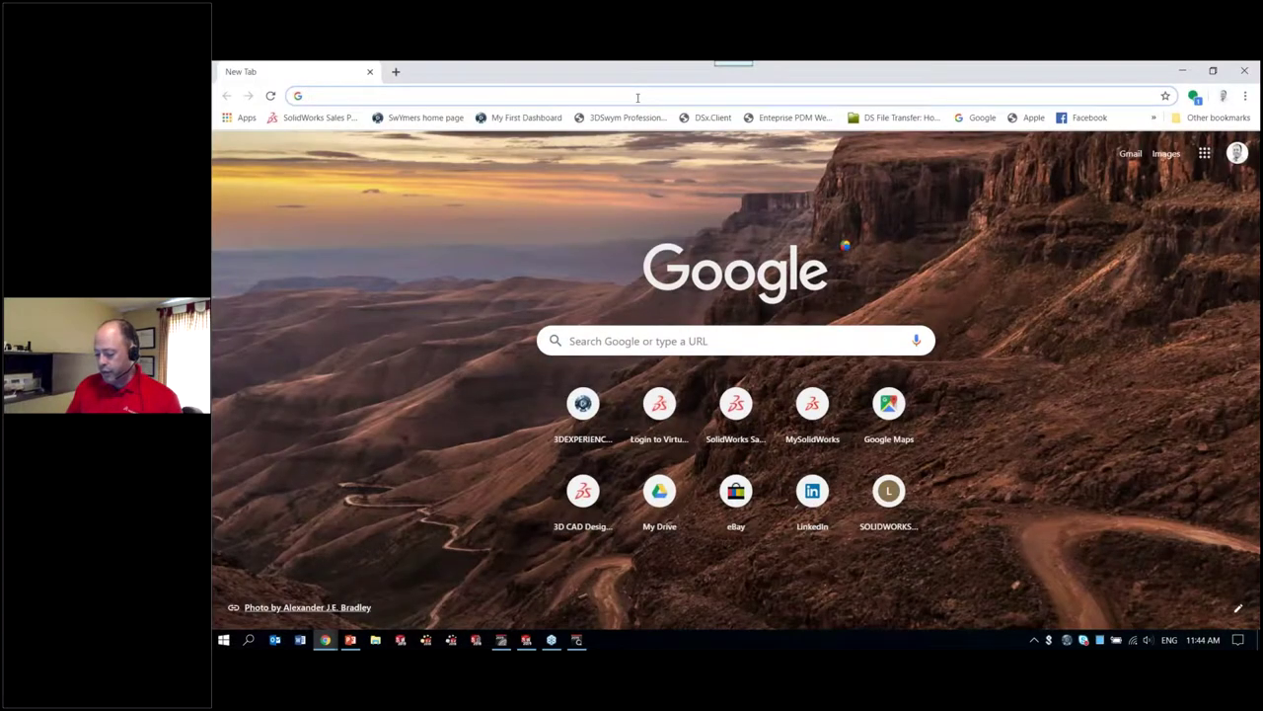
{"action": "left_click", "coordinate": [638, 95]}
{"action": "type", "text": "sol"}
{"action": "key", "text": "Return"}
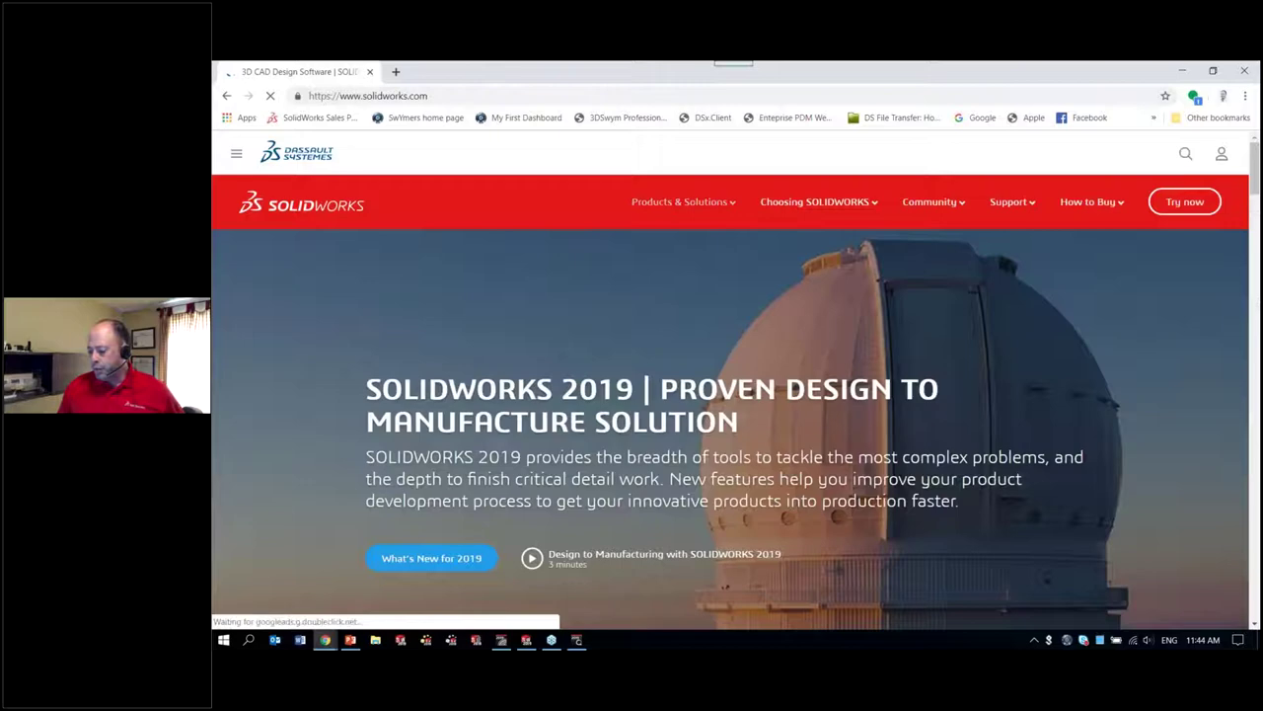
Step: Navigate through Products & Solutions > Visualization to the SOLIDWORKS Visualize product page
{"action": "left_click", "coordinate": [681, 202]}
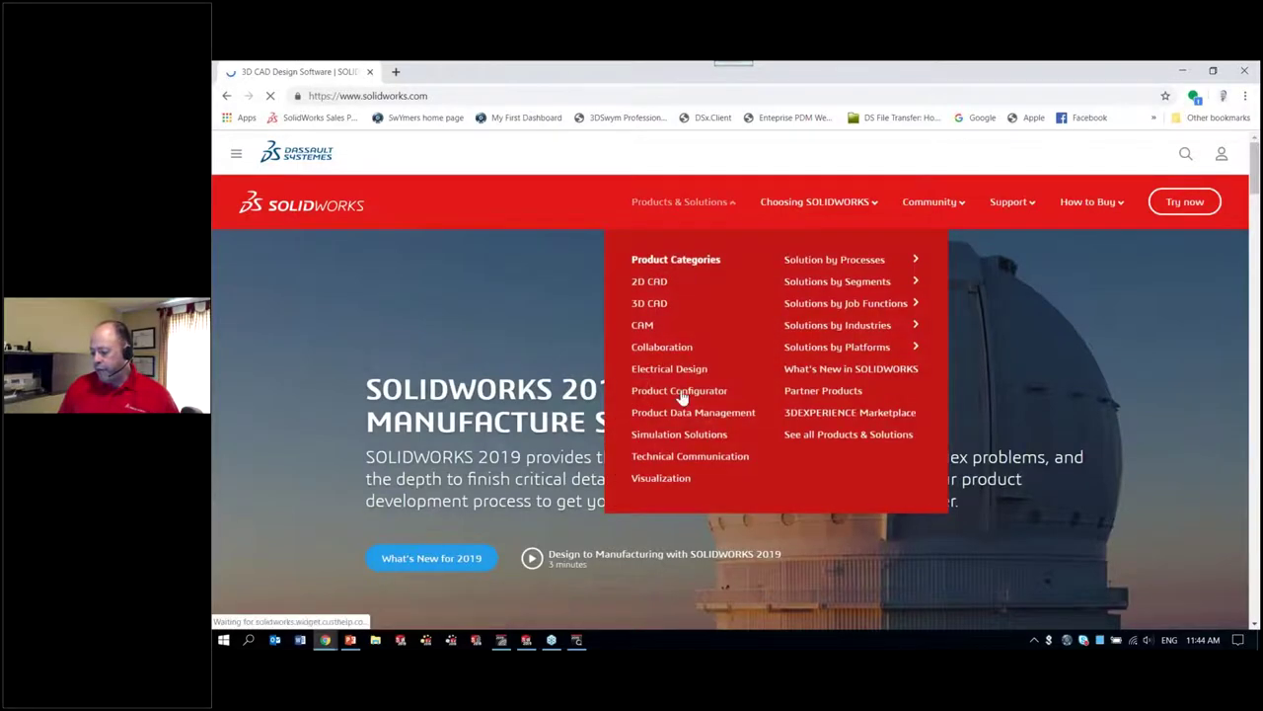
{"action": "left_click", "coordinate": [666, 479]}
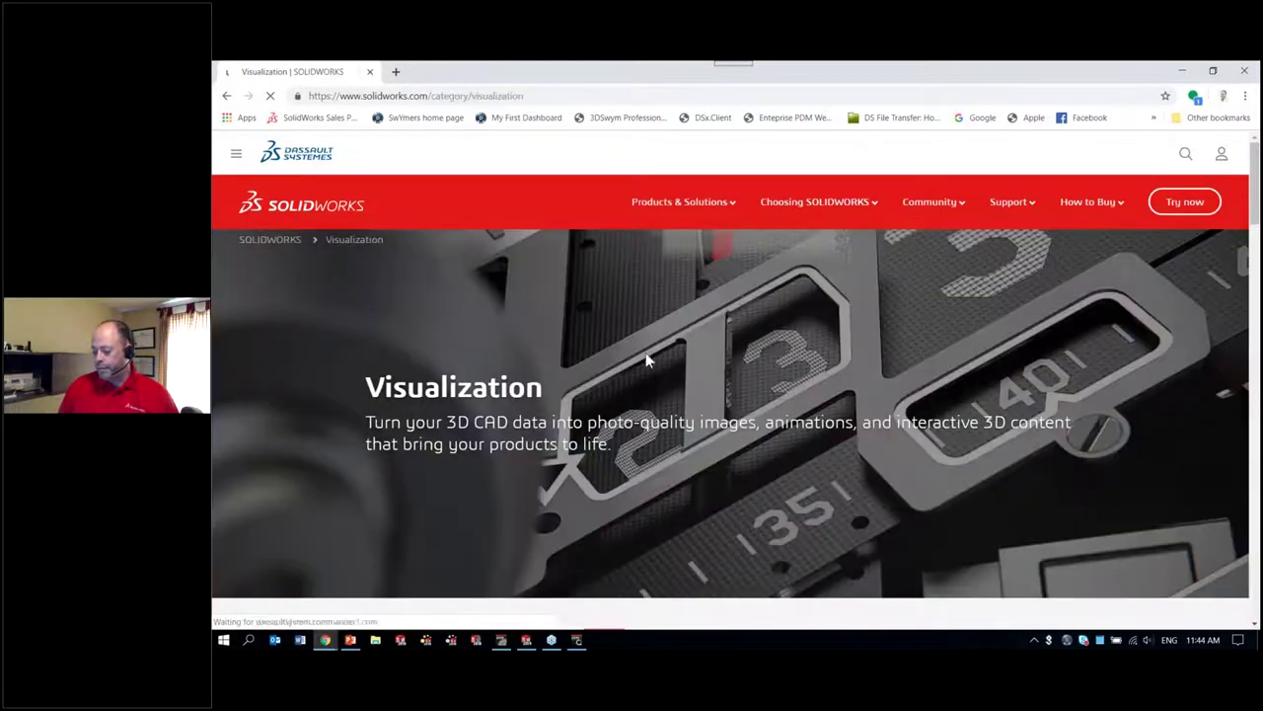
{"action": "scroll", "coordinate": [646, 355], "scroll_direction": "down", "scroll_amount": 5}
{"action": "left_click", "coordinate": [607, 367]}
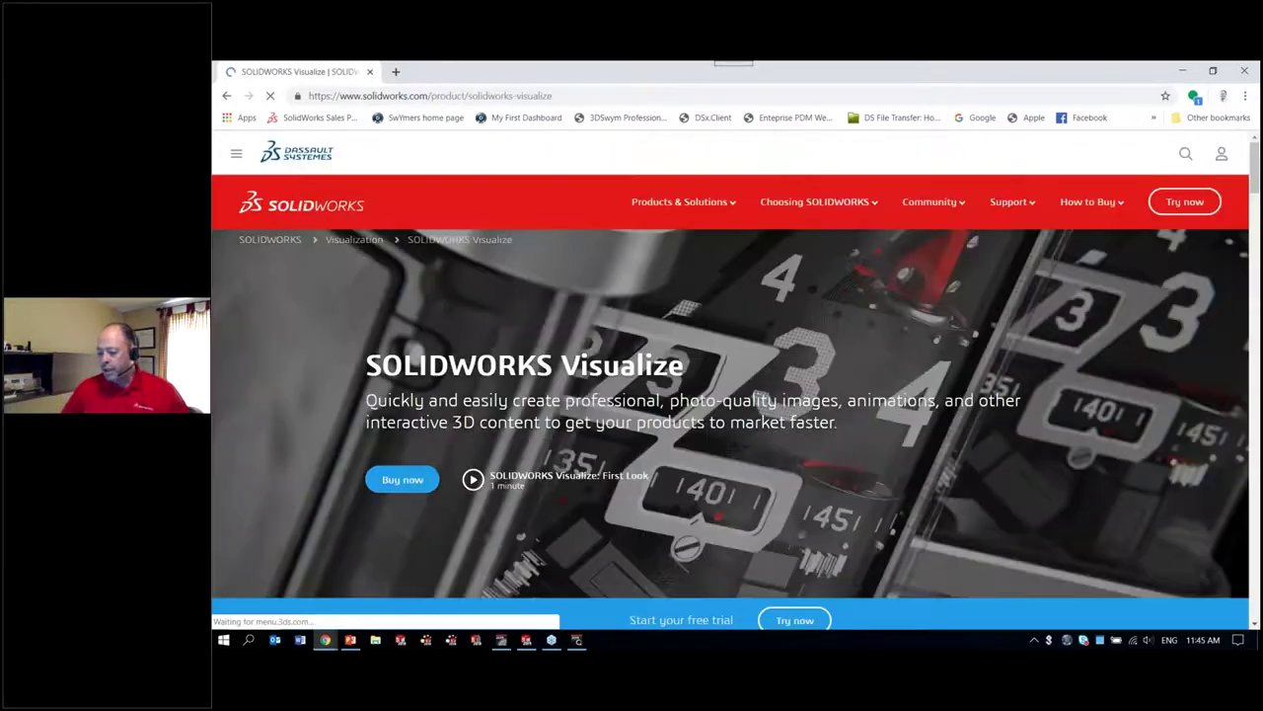
Step: Scroll down and expand the Visualize Standard versus Professional feature comparison table
{"action": "scroll", "coordinate": [715, 334], "scroll_direction": "down", "scroll_amount": 3}
{"action": "scroll", "coordinate": [716, 340], "scroll_direction": "down", "scroll_amount": 8}
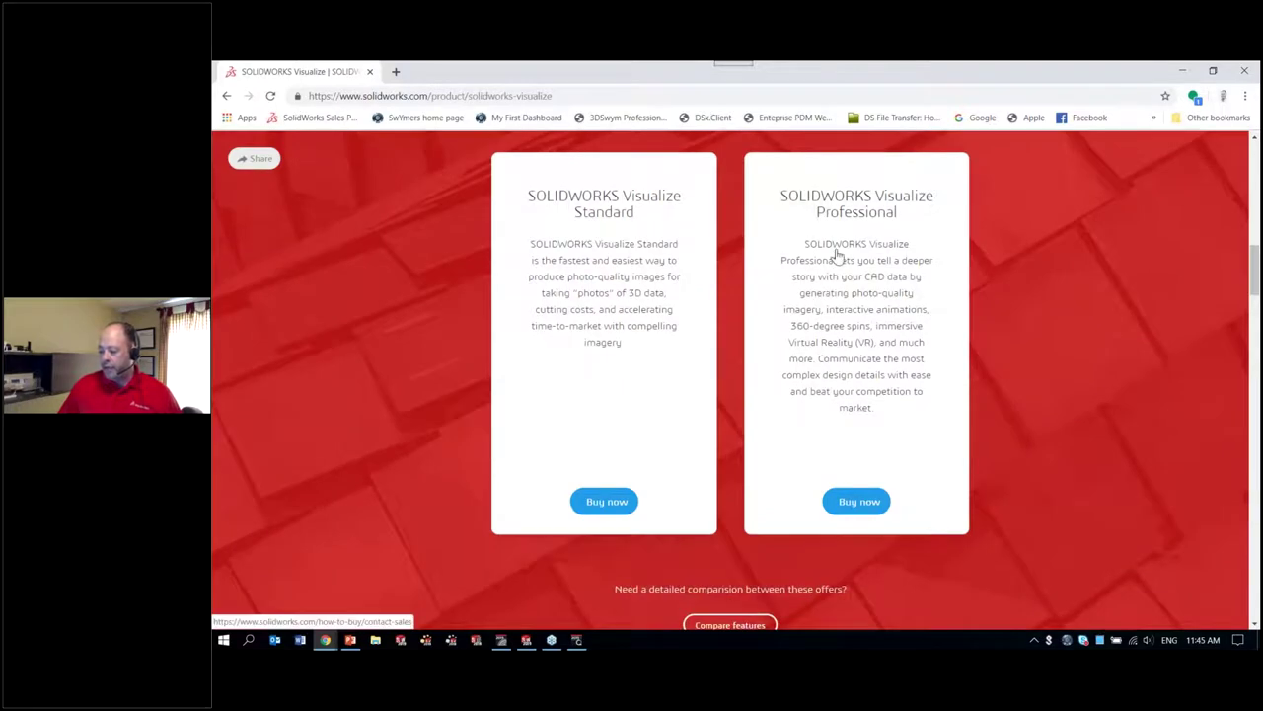
{"action": "scroll", "coordinate": [734, 369], "scroll_direction": "down", "scroll_amount": 1}
{"action": "scroll", "coordinate": [735, 371], "scroll_direction": "down", "scroll_amount": 1}
{"action": "left_click", "coordinate": [733, 490]}
{"action": "scroll", "coordinate": [612, 420], "scroll_direction": "down", "scroll_amount": 6}
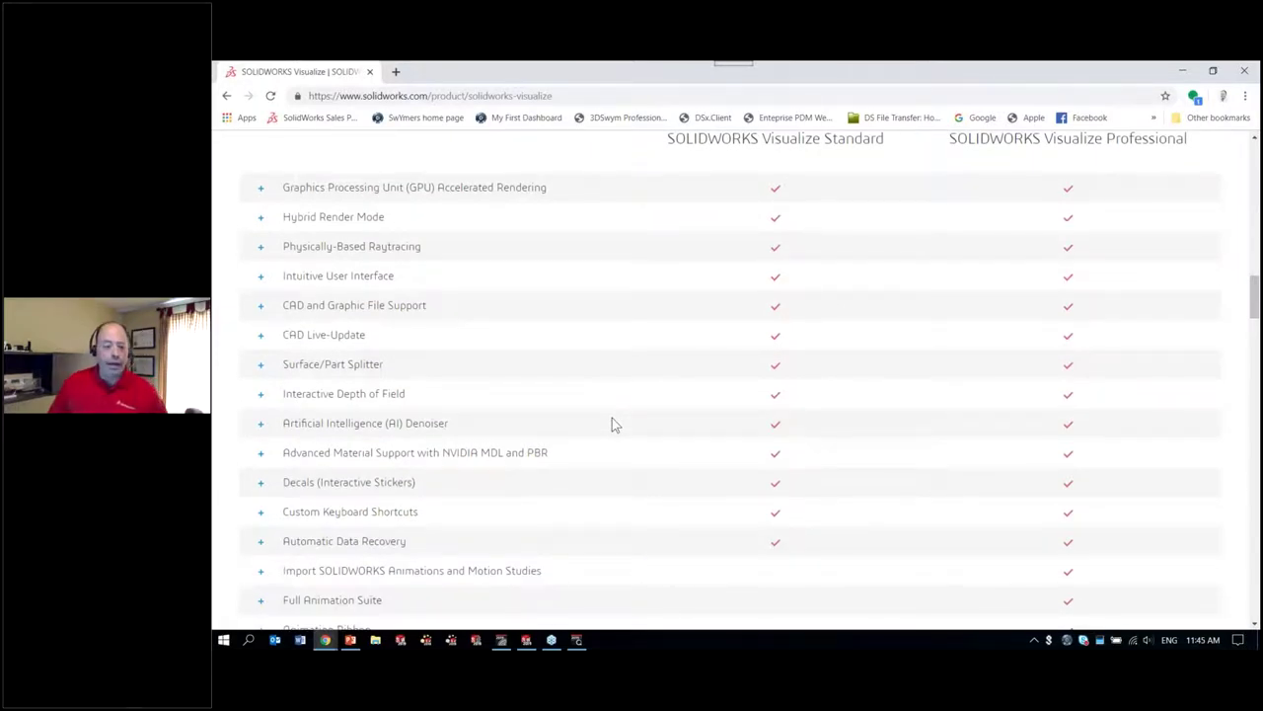
{"action": "left_click", "coordinate": [628, 96]}
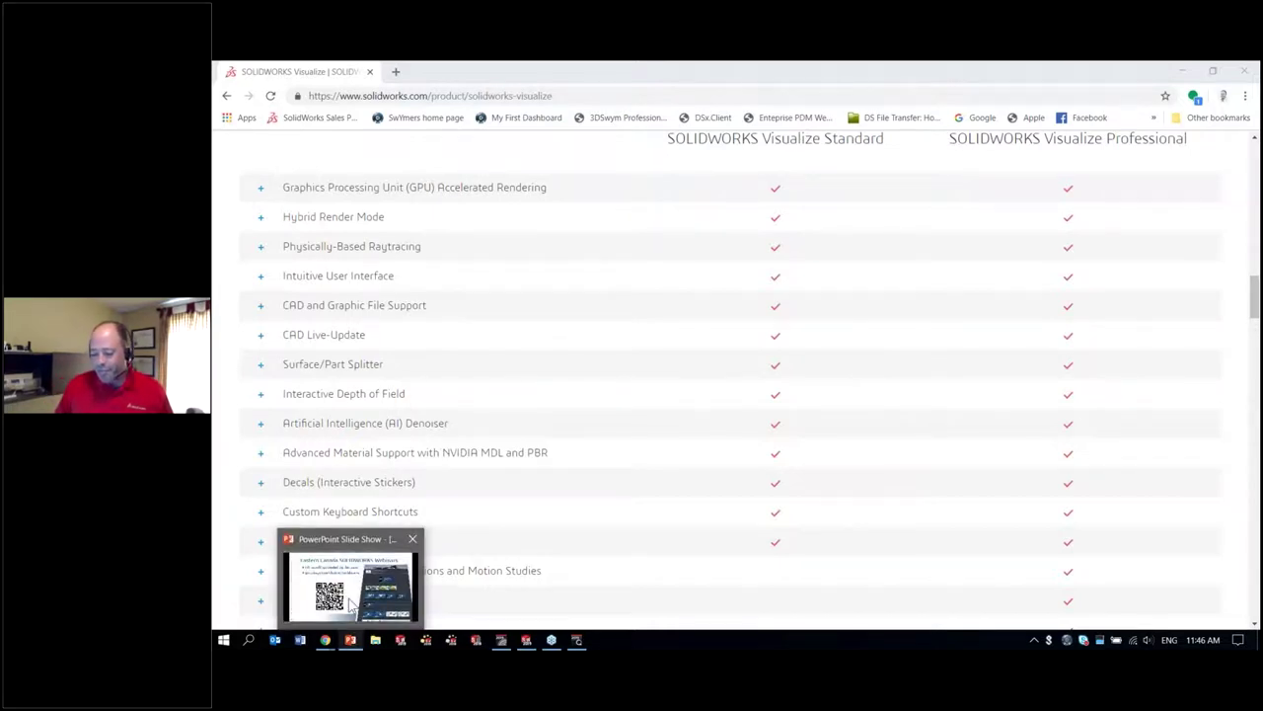
Step: Return to the slide show and advance to slide 60 announcing the August 23rd SOLIDWORKS Inspection webinar
{"action": "left_click", "coordinate": [352, 642]}
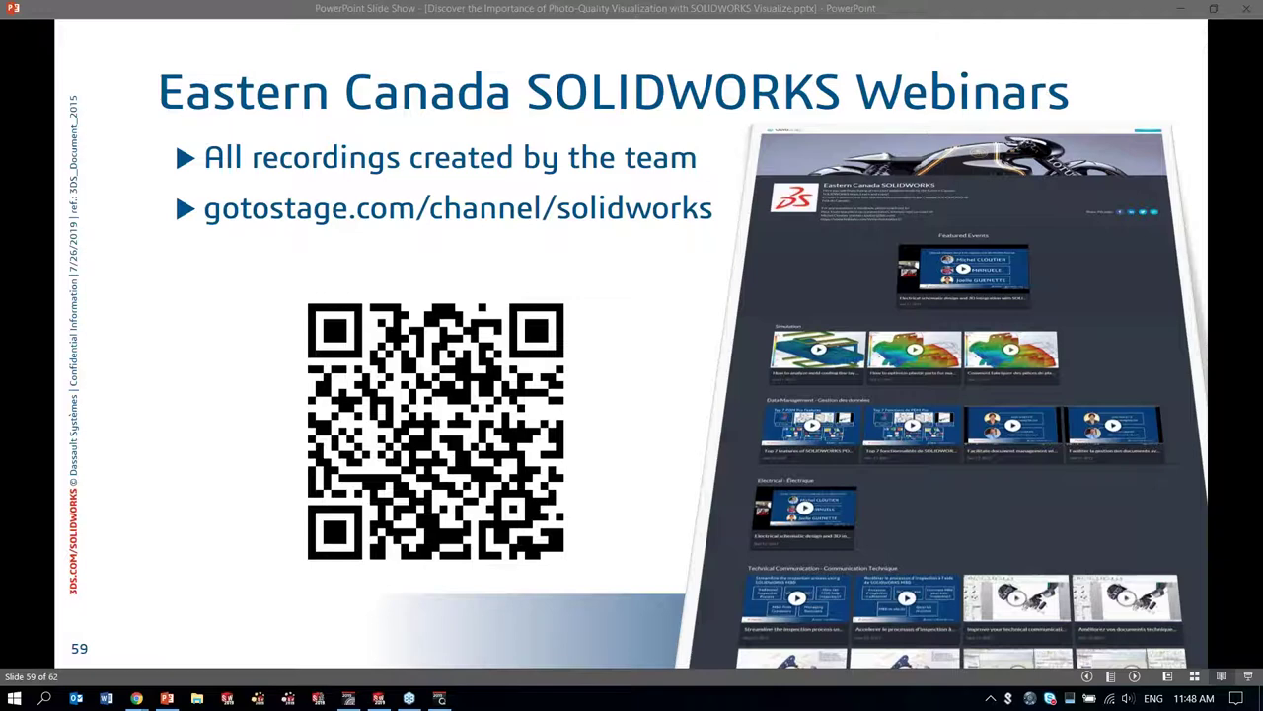
{"action": "left_click", "coordinate": [158, 598]}
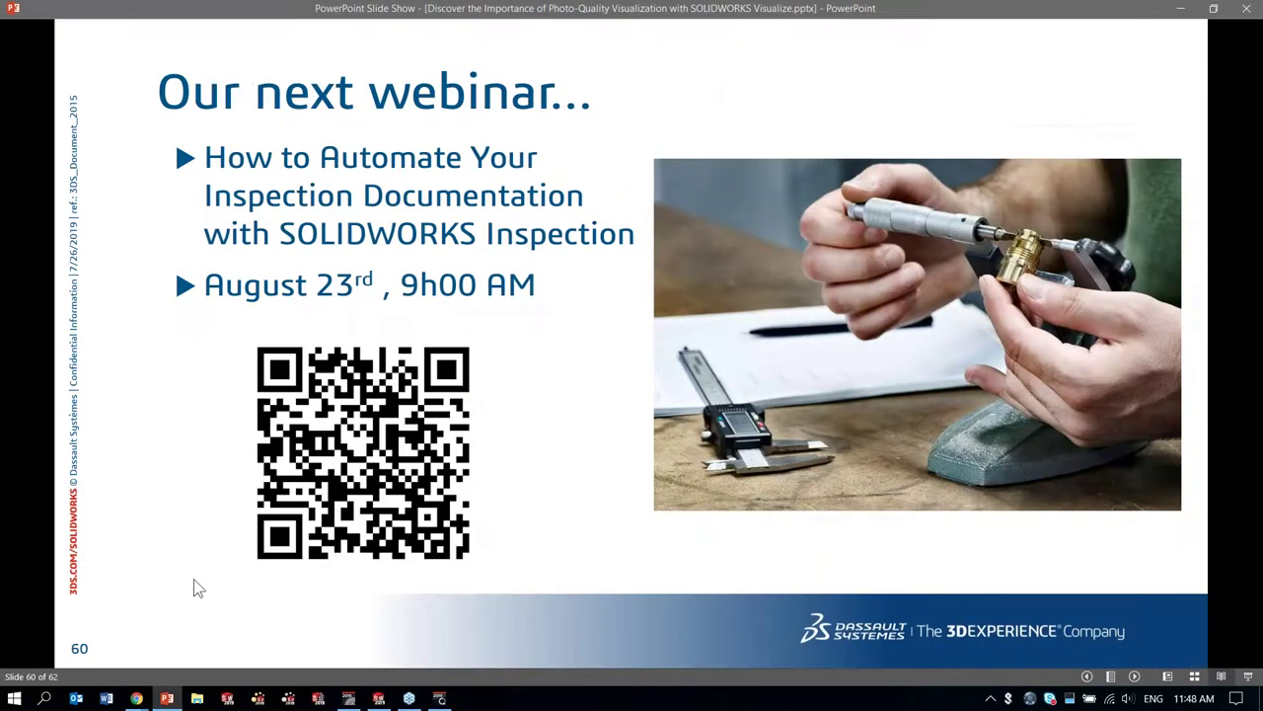
Step: Step back to slide 59, then forward to slide 61 with the presenters' photos and contacts
{"action": "left_click", "coordinate": [1087, 677]}
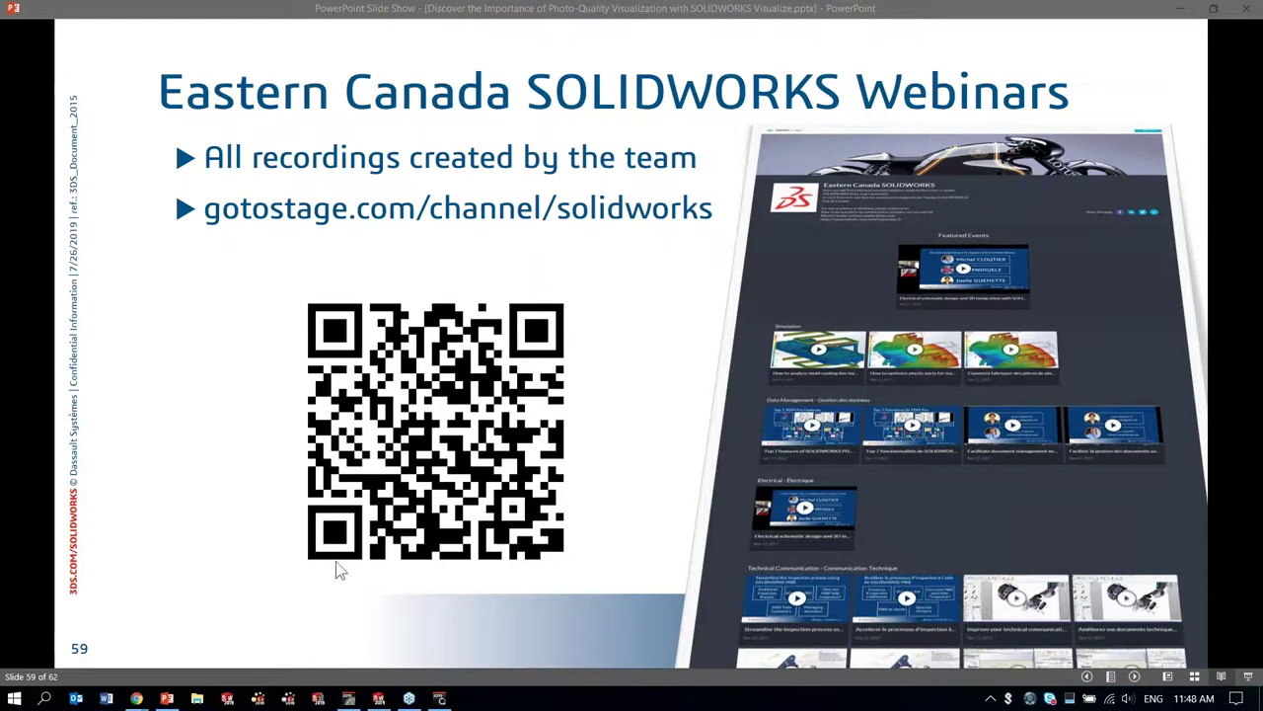
{"action": "left_click", "coordinate": [1135, 677]}
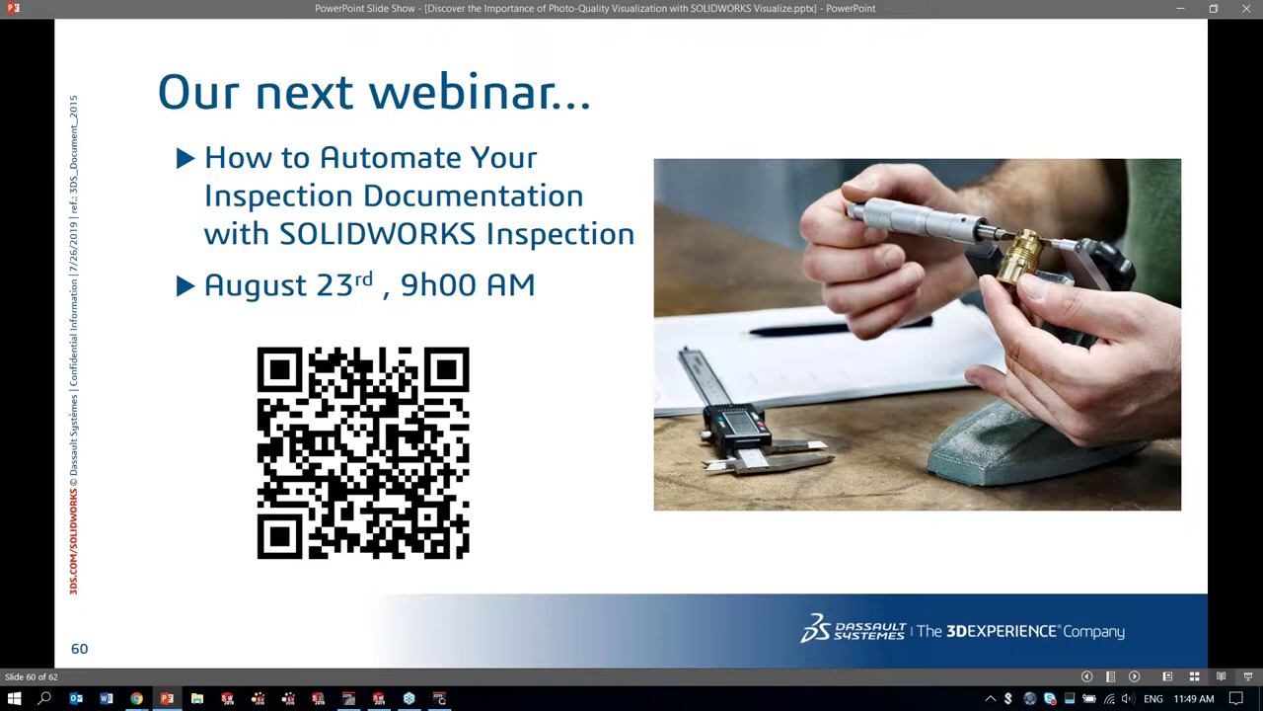
{"action": "left_click", "coordinate": [172, 609]}
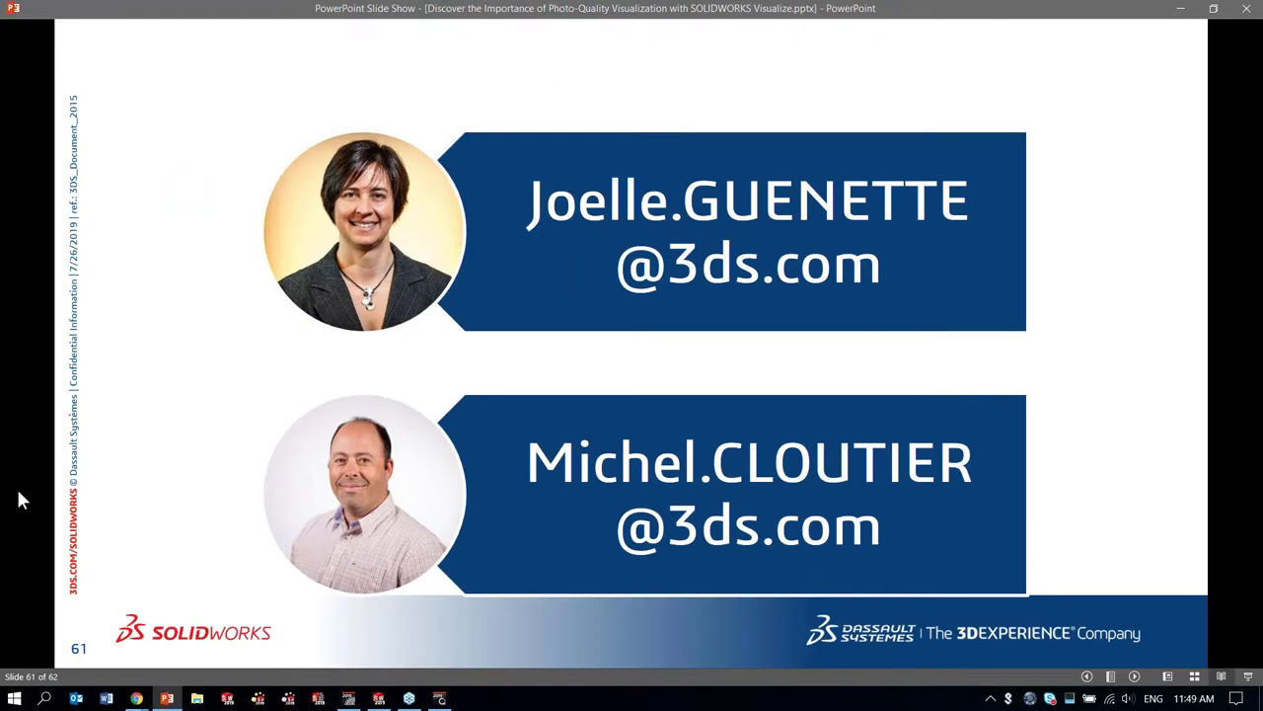